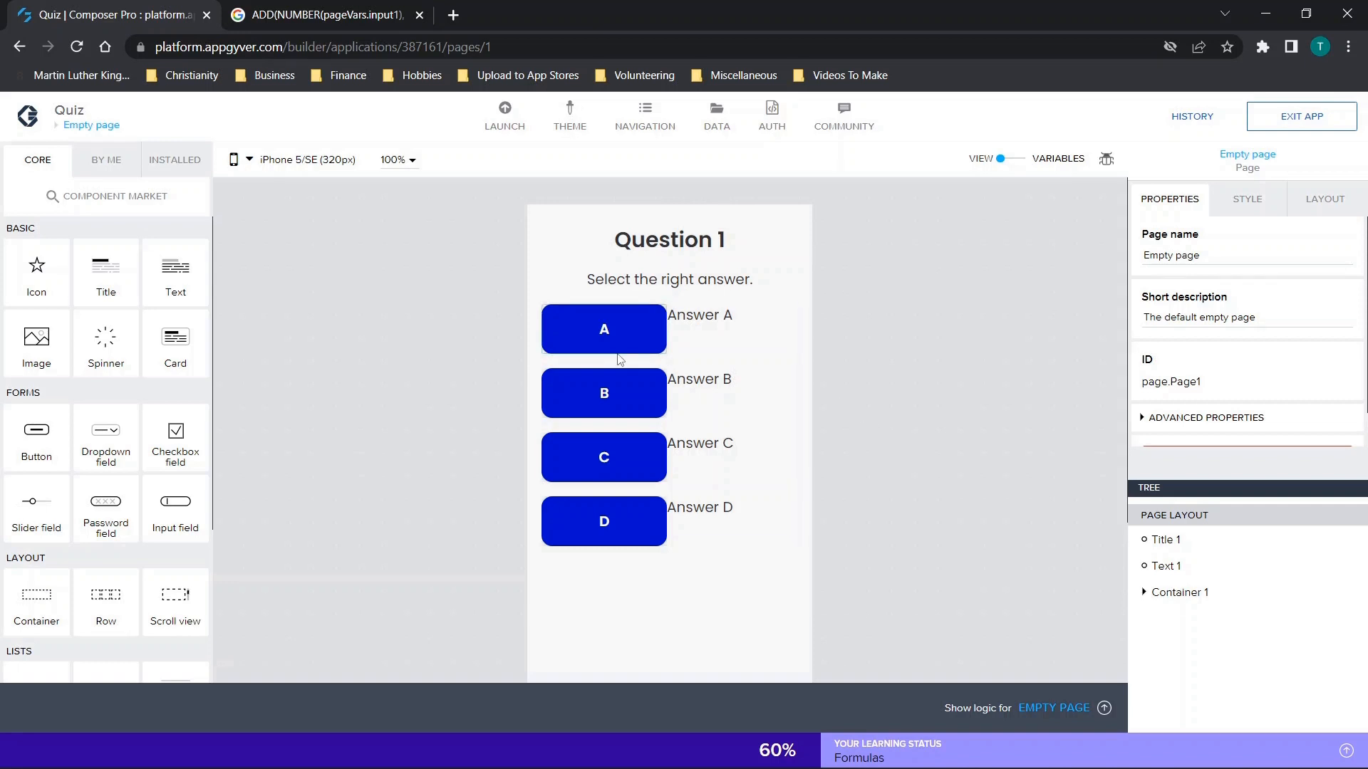
# Look over the quiz app's page overview and return to the empty page.
pyautogui.click(71, 126)
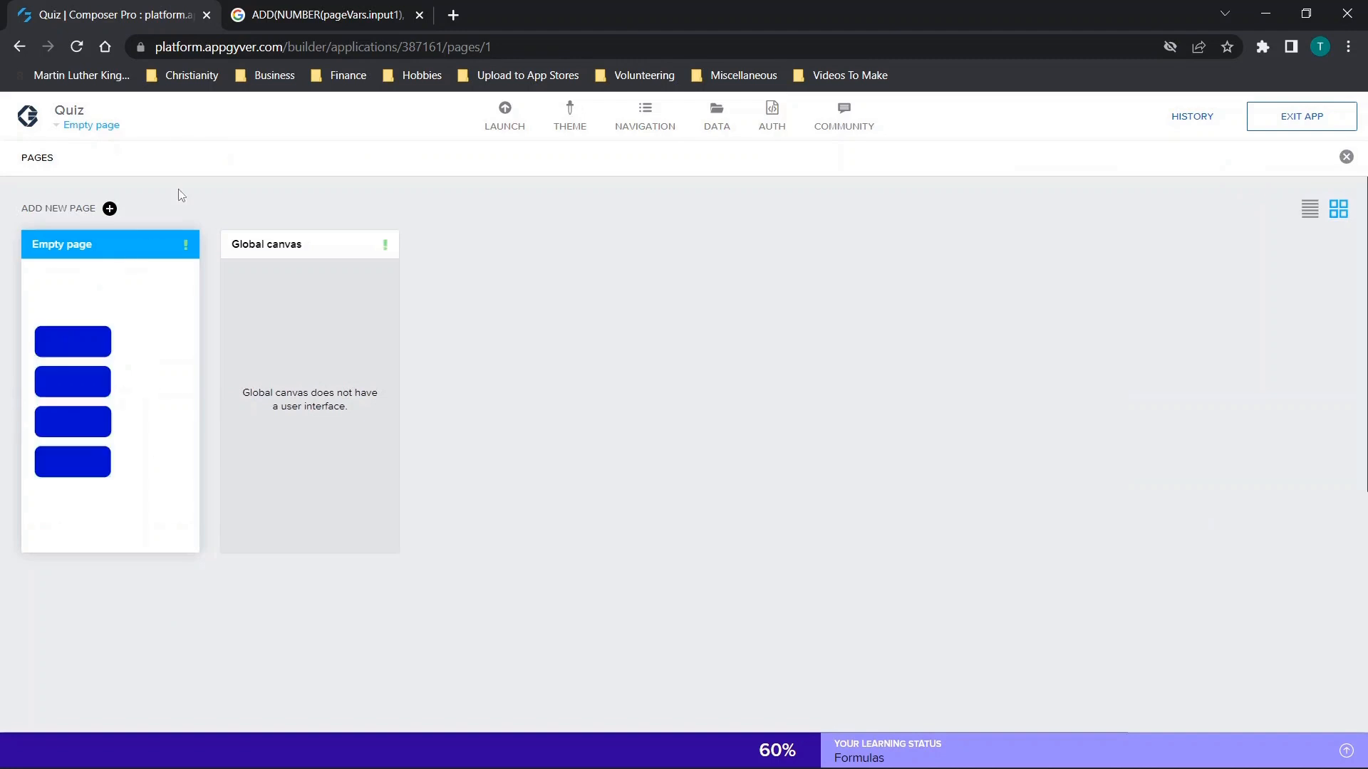
pyautogui.click(94, 129)
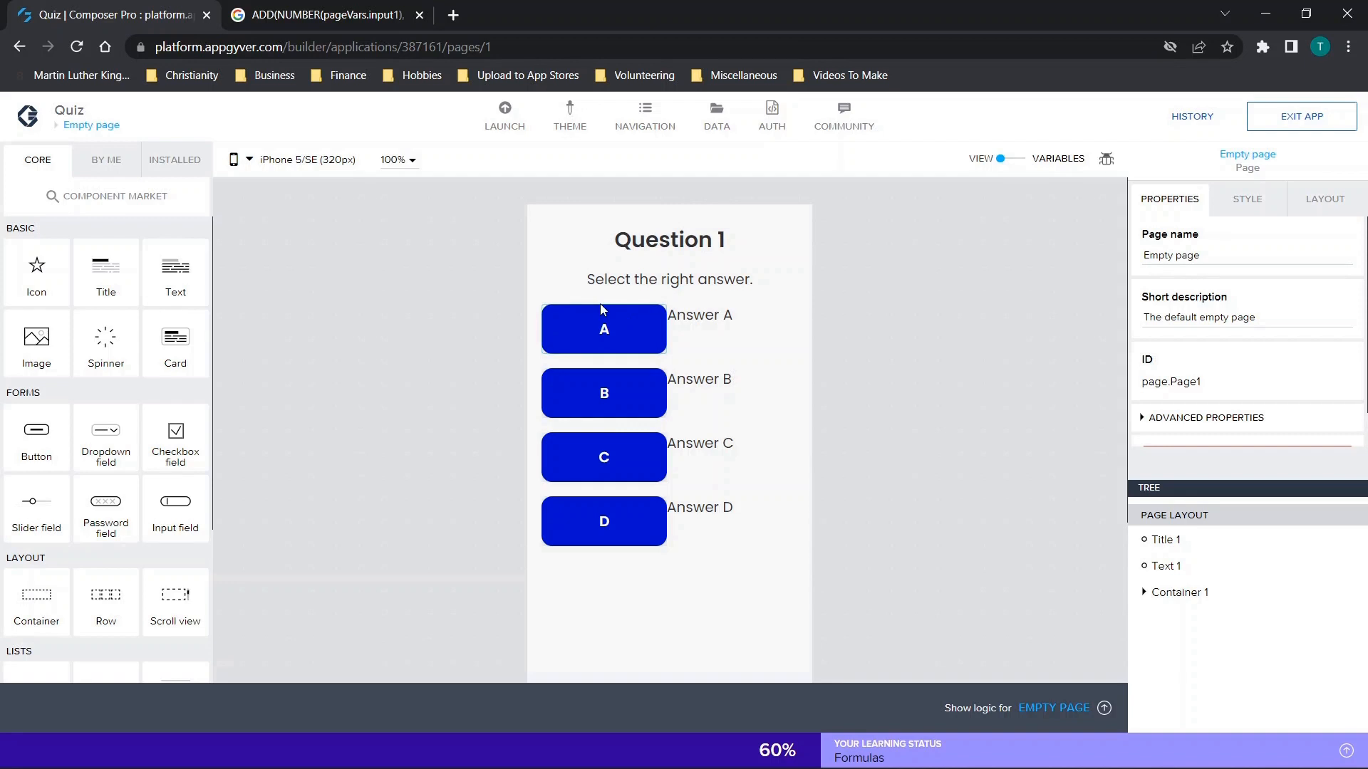
# Add a container below answer D with a row holding a button in one cell and a text in the other.
pyautogui.moveTo(31, 611); pyautogui.dragTo(604, 617)
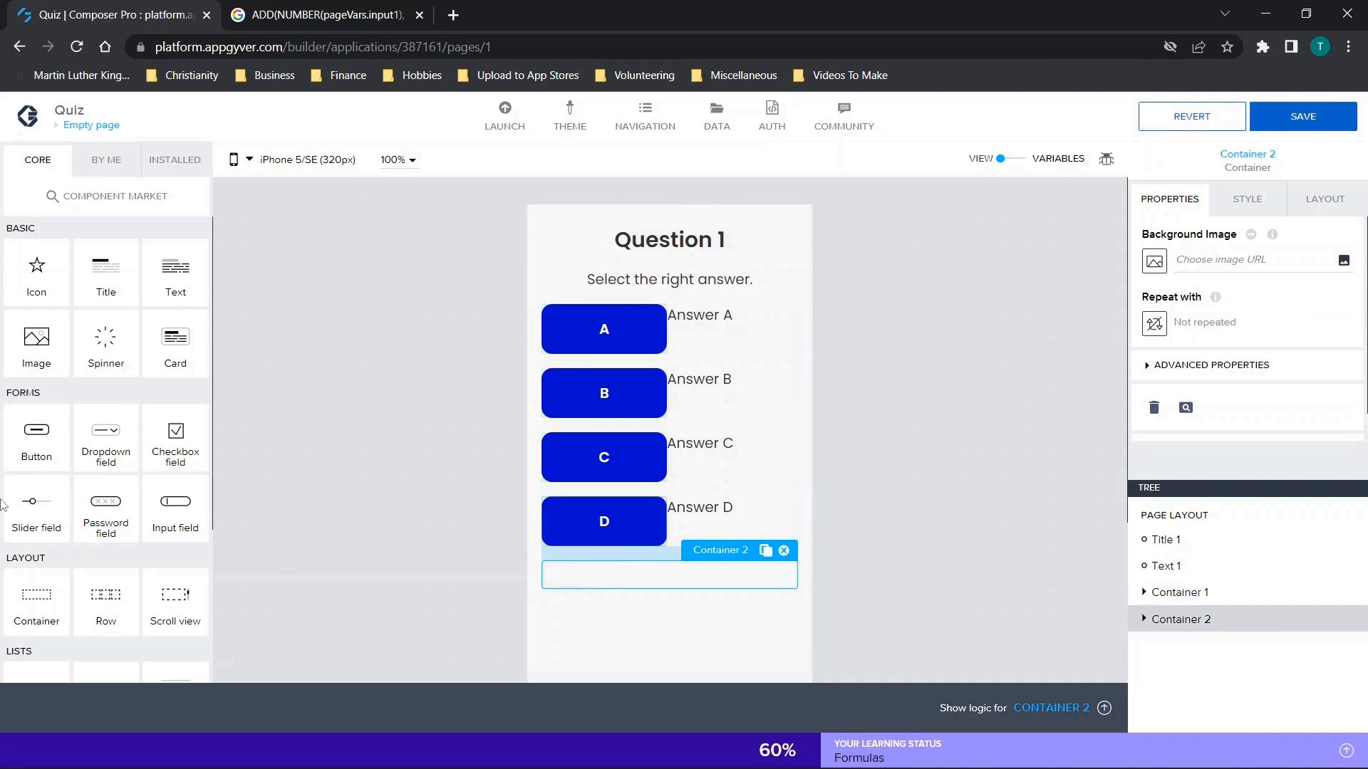
pyautogui.moveTo(104, 594); pyautogui.dragTo(613, 581)
pyautogui.moveTo(30, 446); pyautogui.dragTo(611, 567)
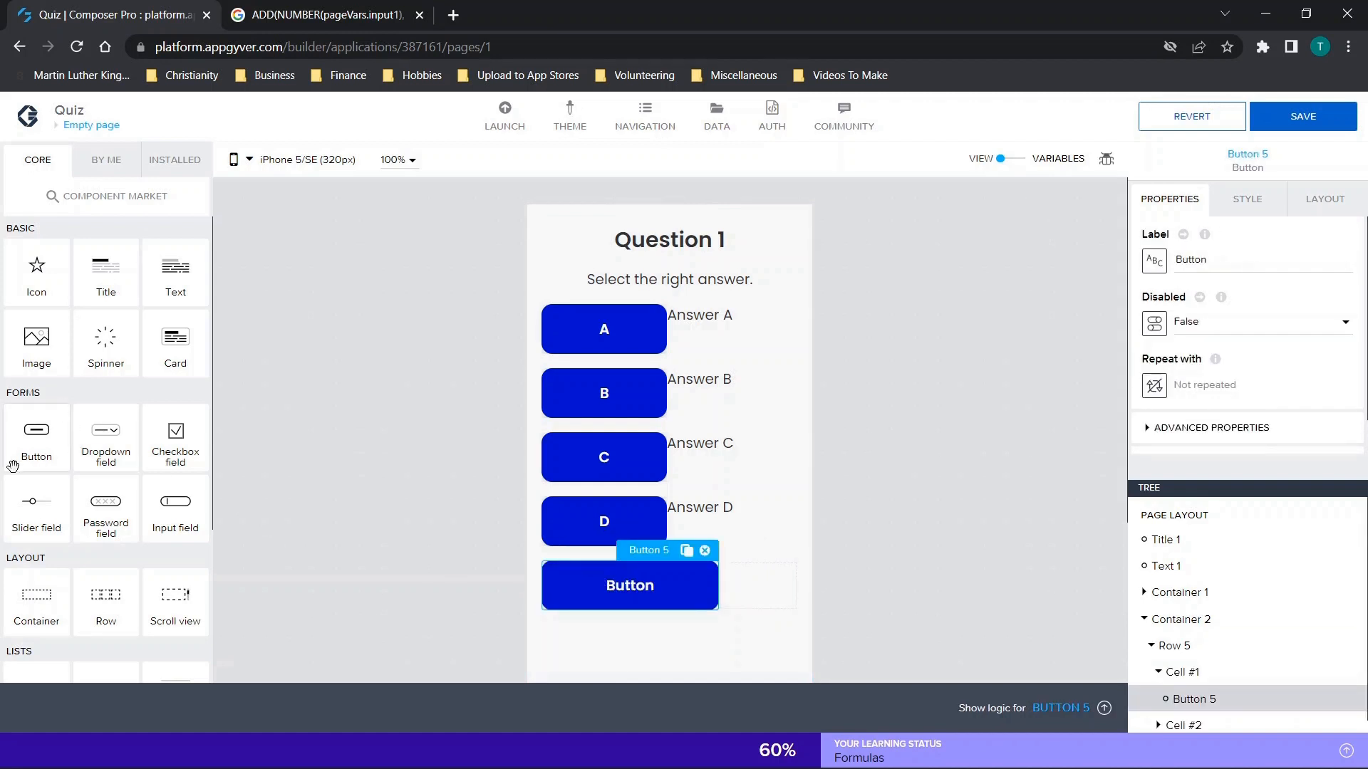
pyautogui.moveTo(177, 281); pyautogui.dragTo(751, 584)
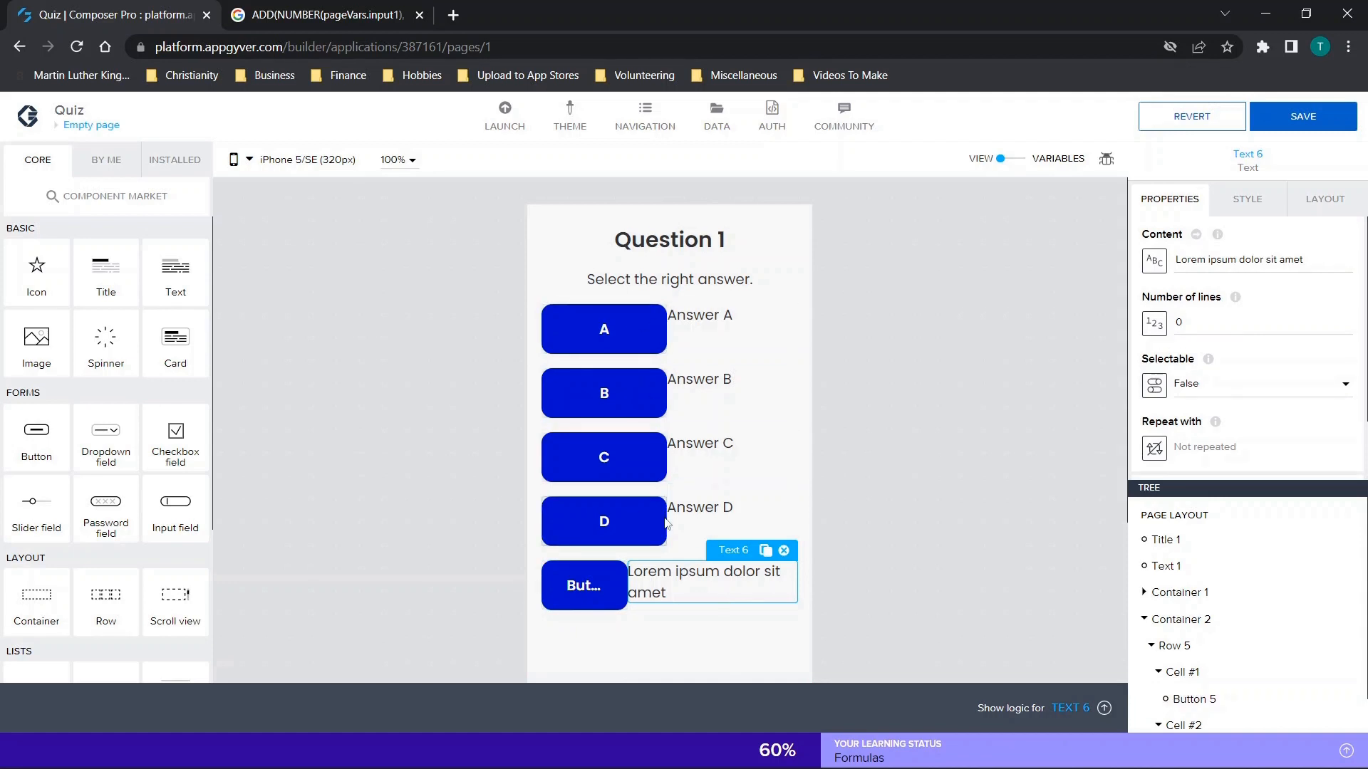
pyautogui.click(617, 574)
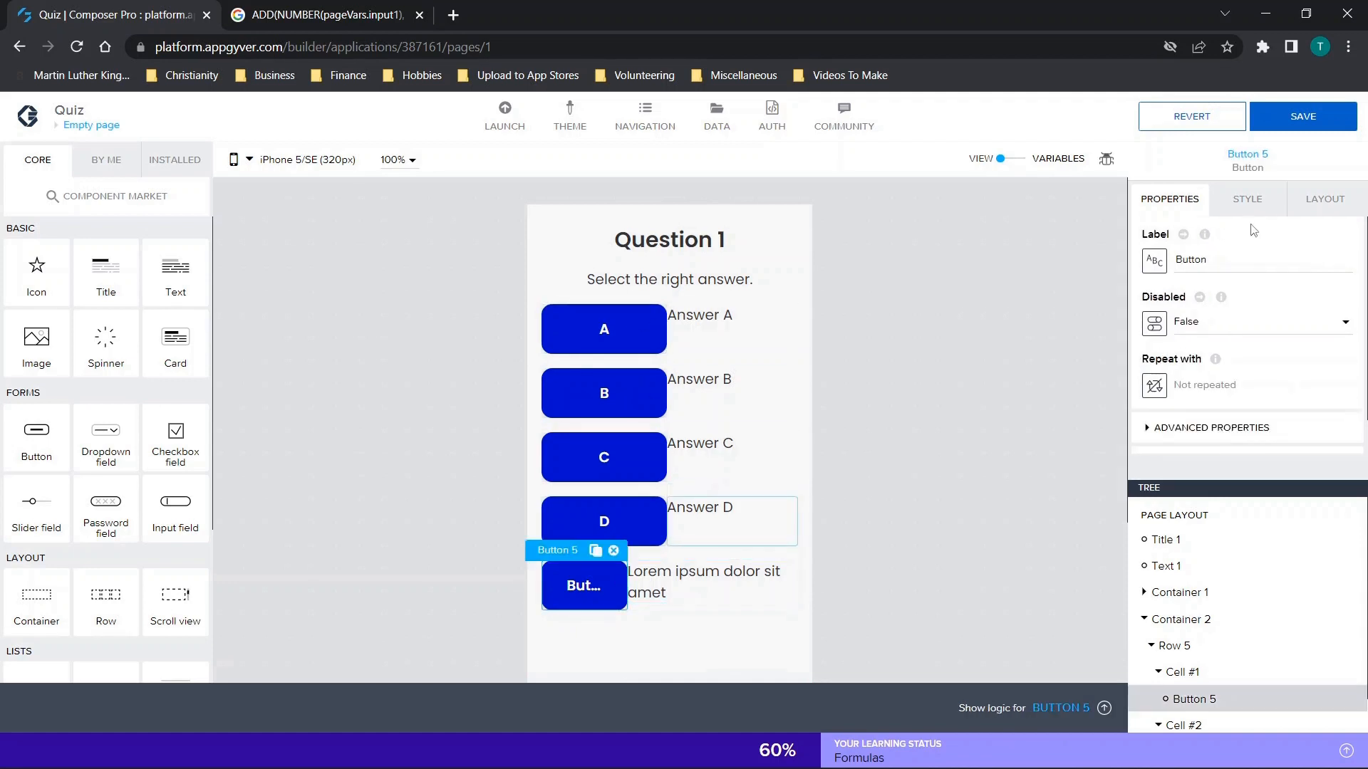
pyautogui.click(712, 578)
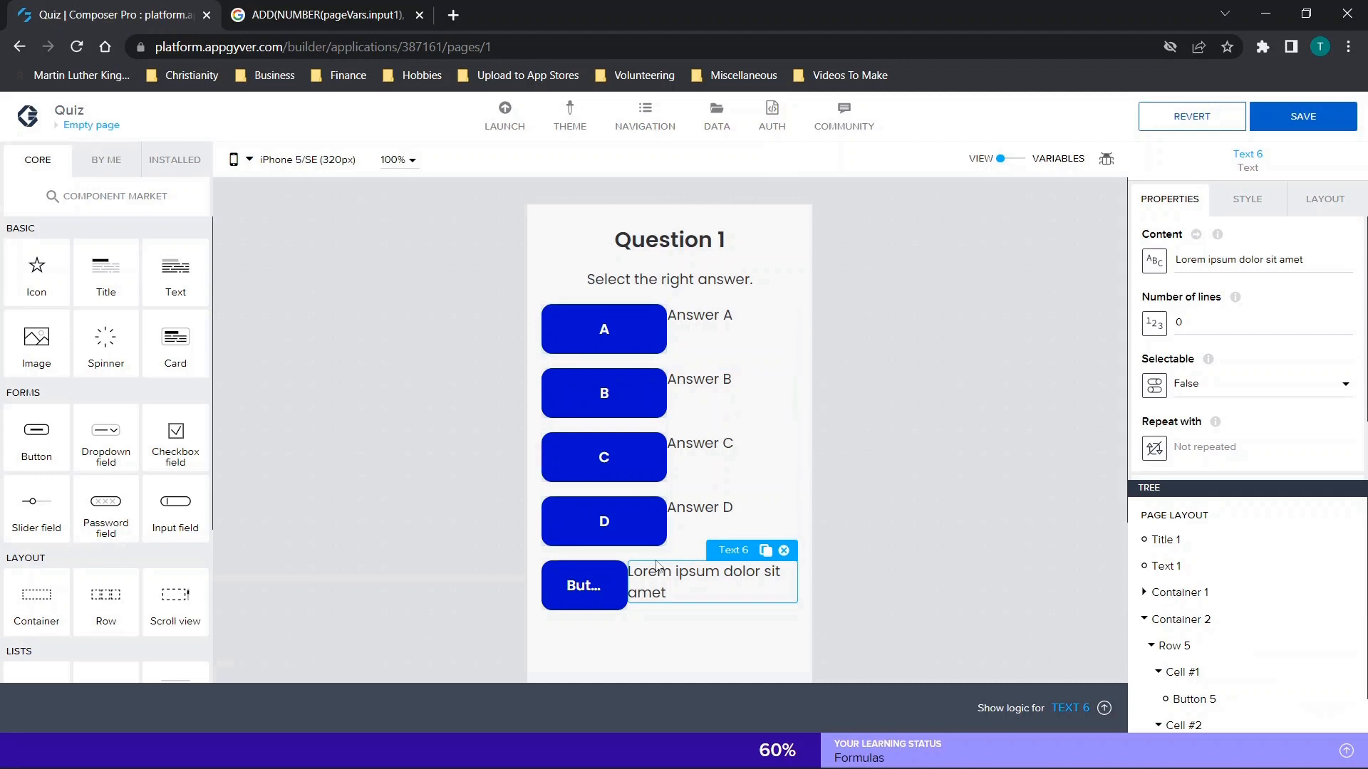
# Delete the new container below answer D together with its row, button and text.
pyautogui.click(1165, 616)
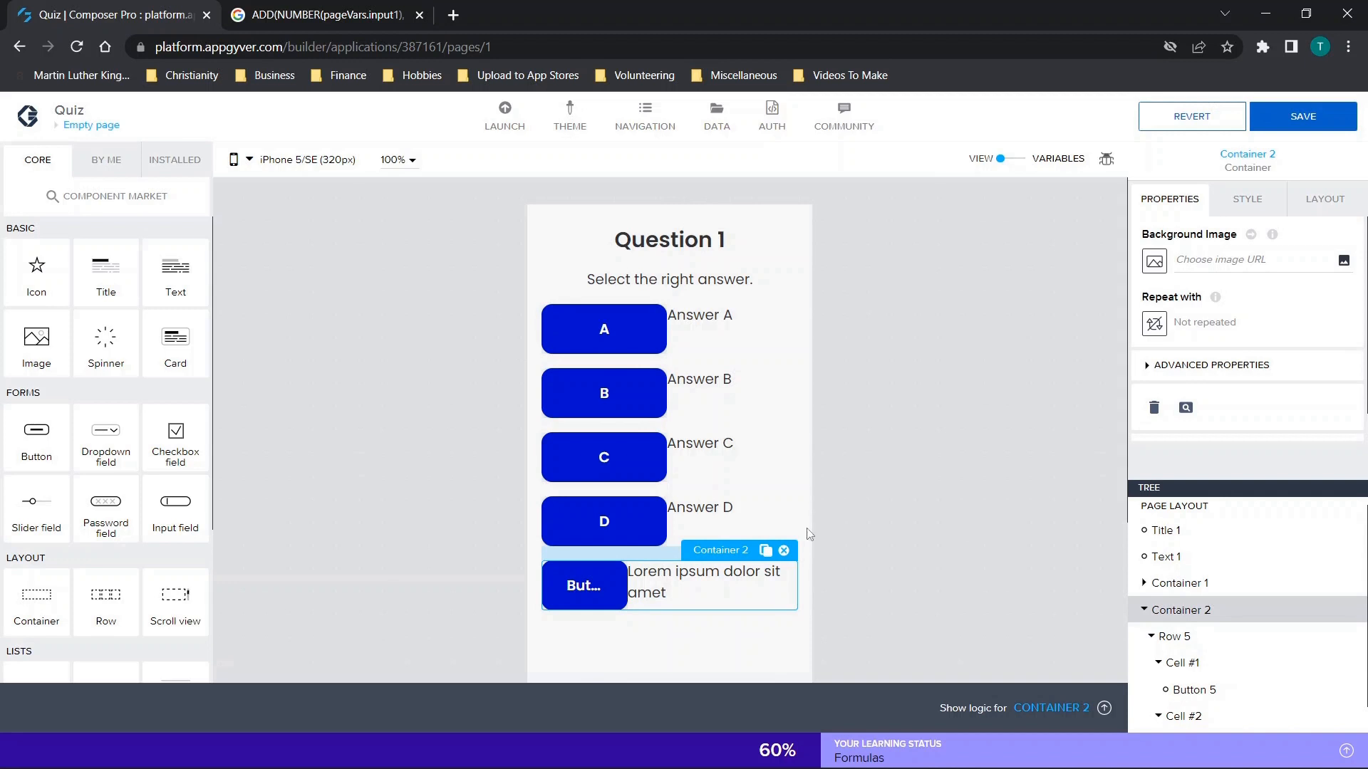
pyautogui.click(784, 550)
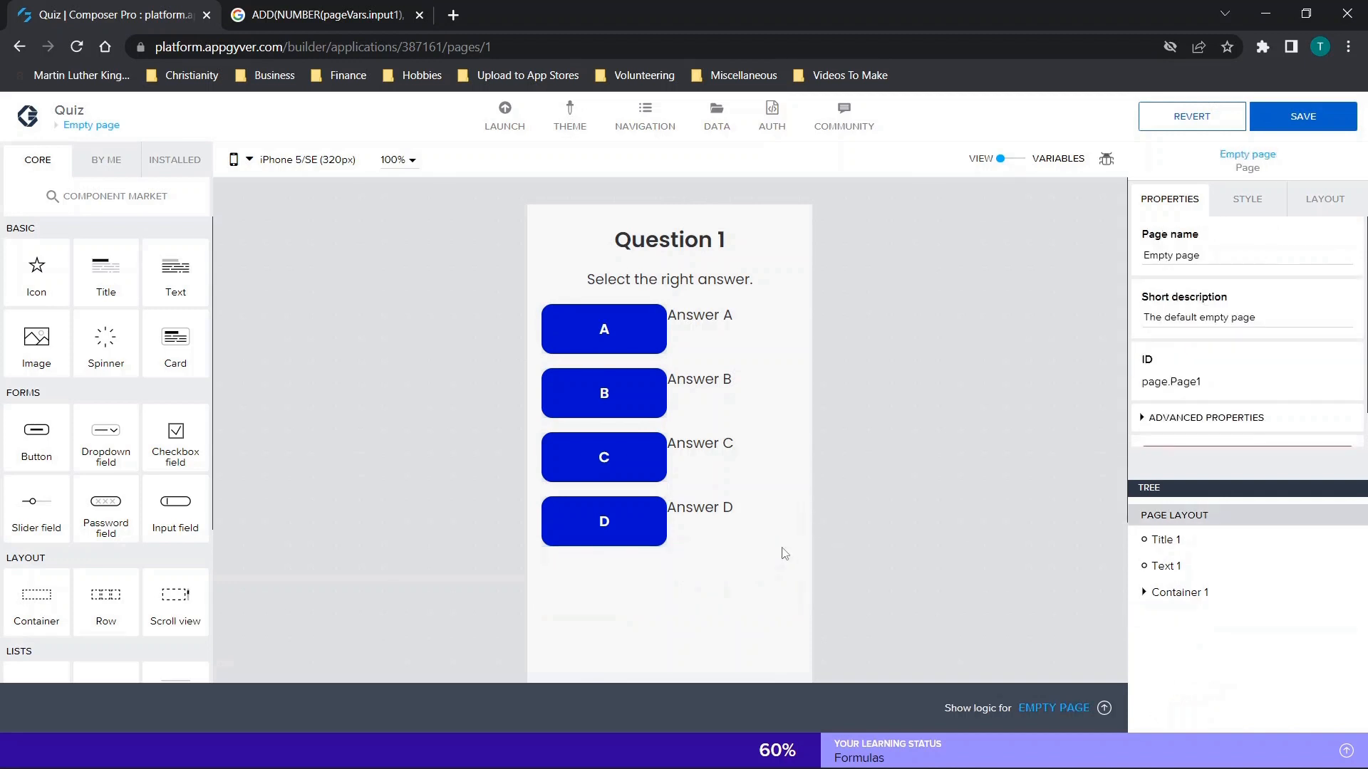
# Review the quiz's app variables and return to the page design view.
pyautogui.click(1144, 594)
pyautogui.click(1144, 597)
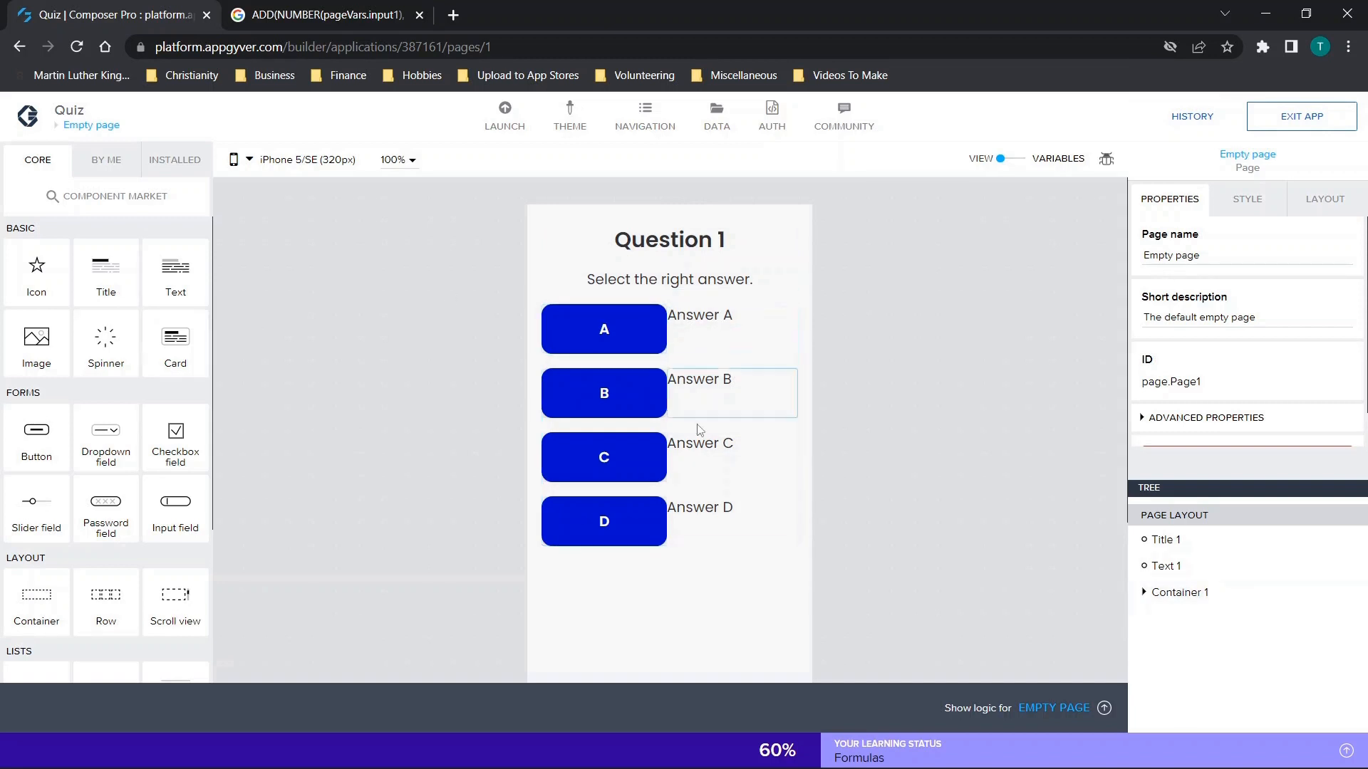
pyautogui.click(1015, 161)
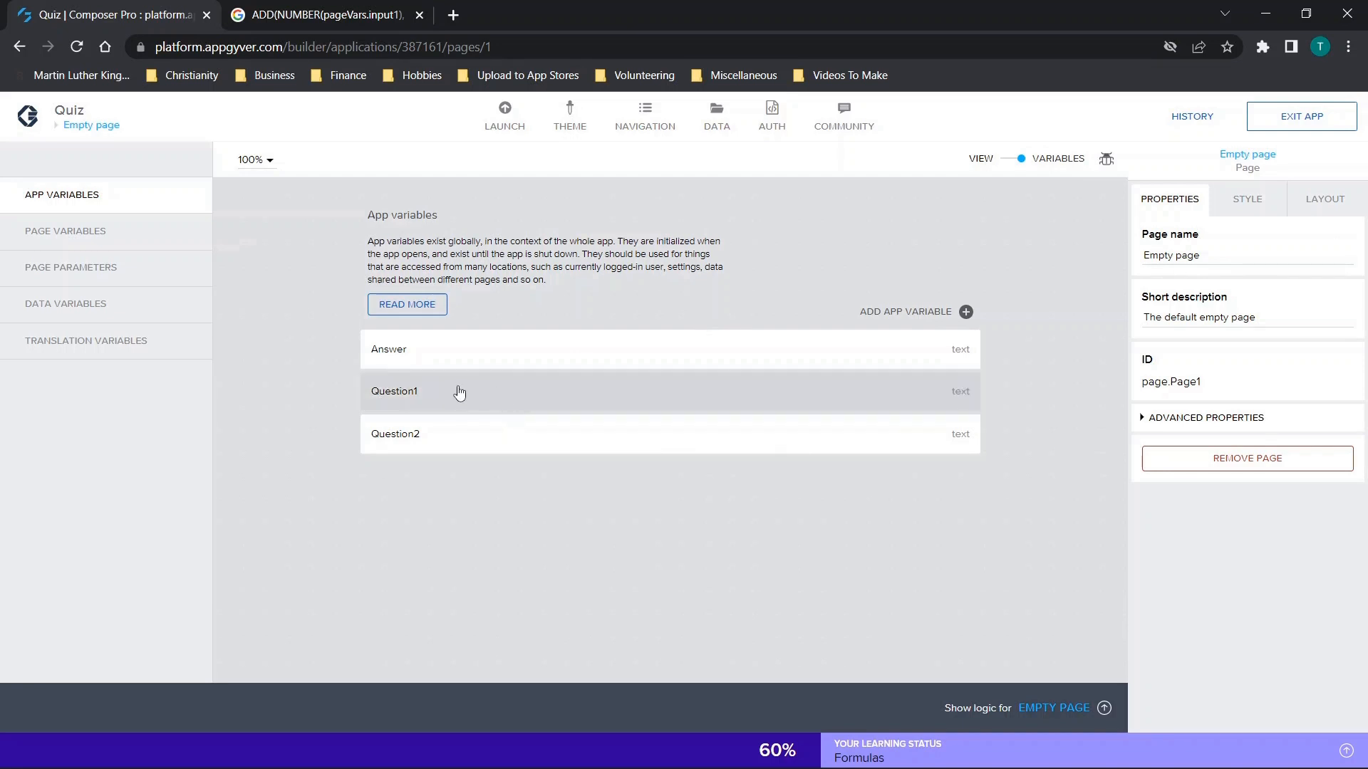
pyautogui.click(1016, 160)
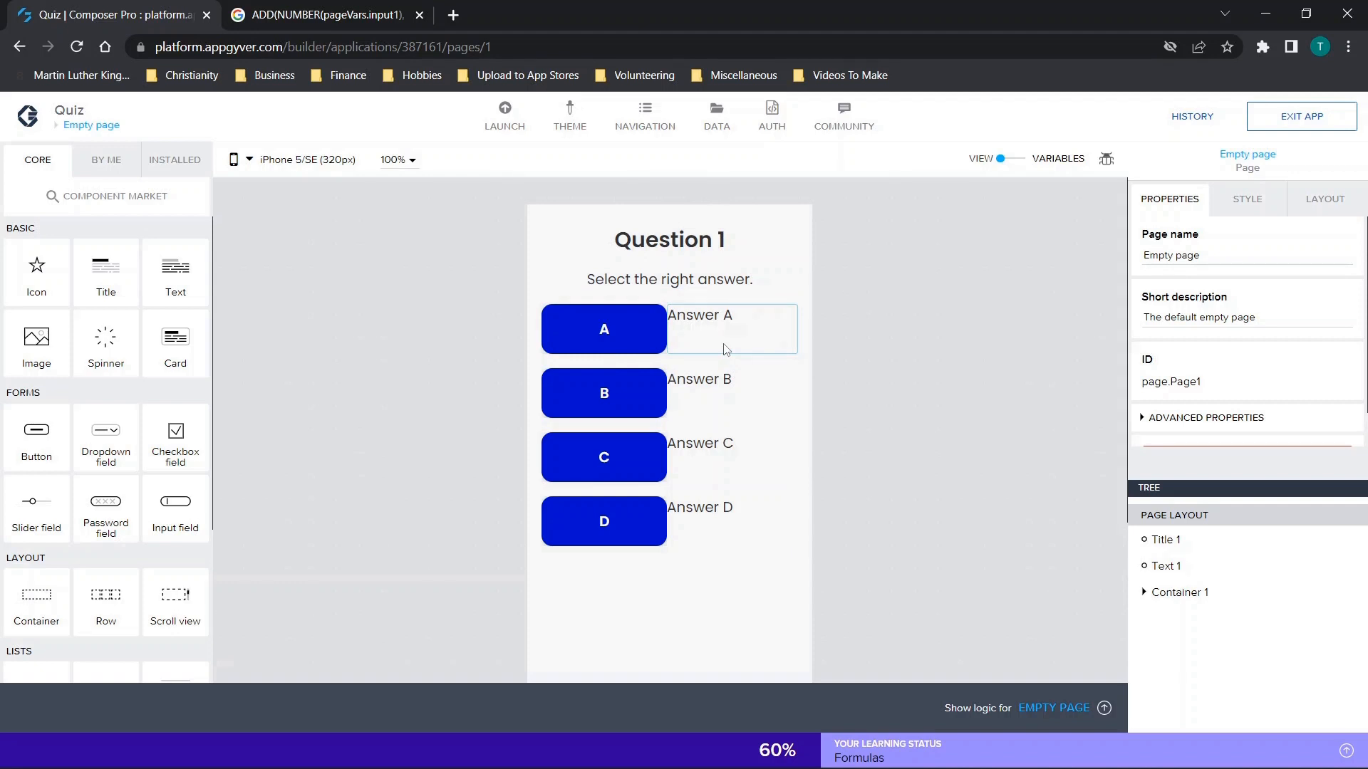
# Add a Set app variable function to button B's logic and connect it to the Component tap event.
pyautogui.click(610, 392)
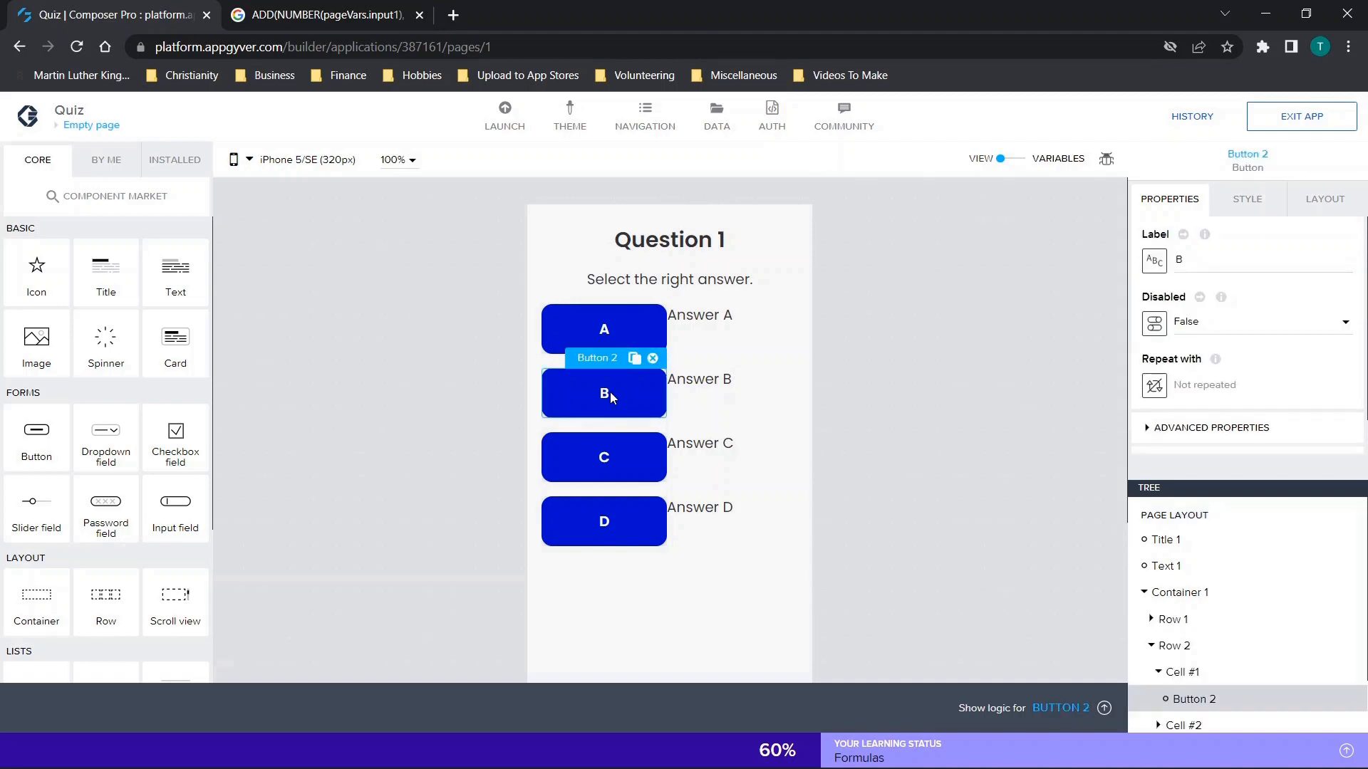
pyautogui.click(1060, 708)
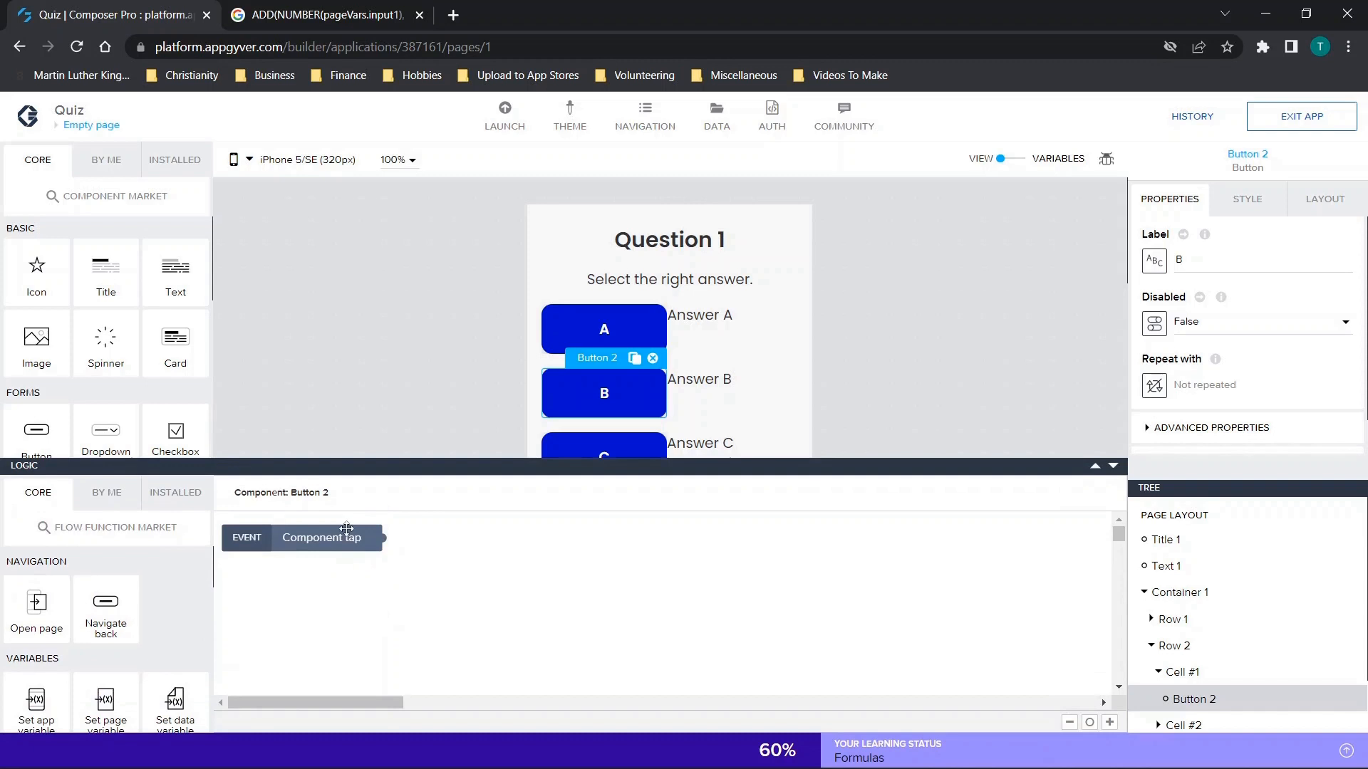
pyautogui.click(303, 537)
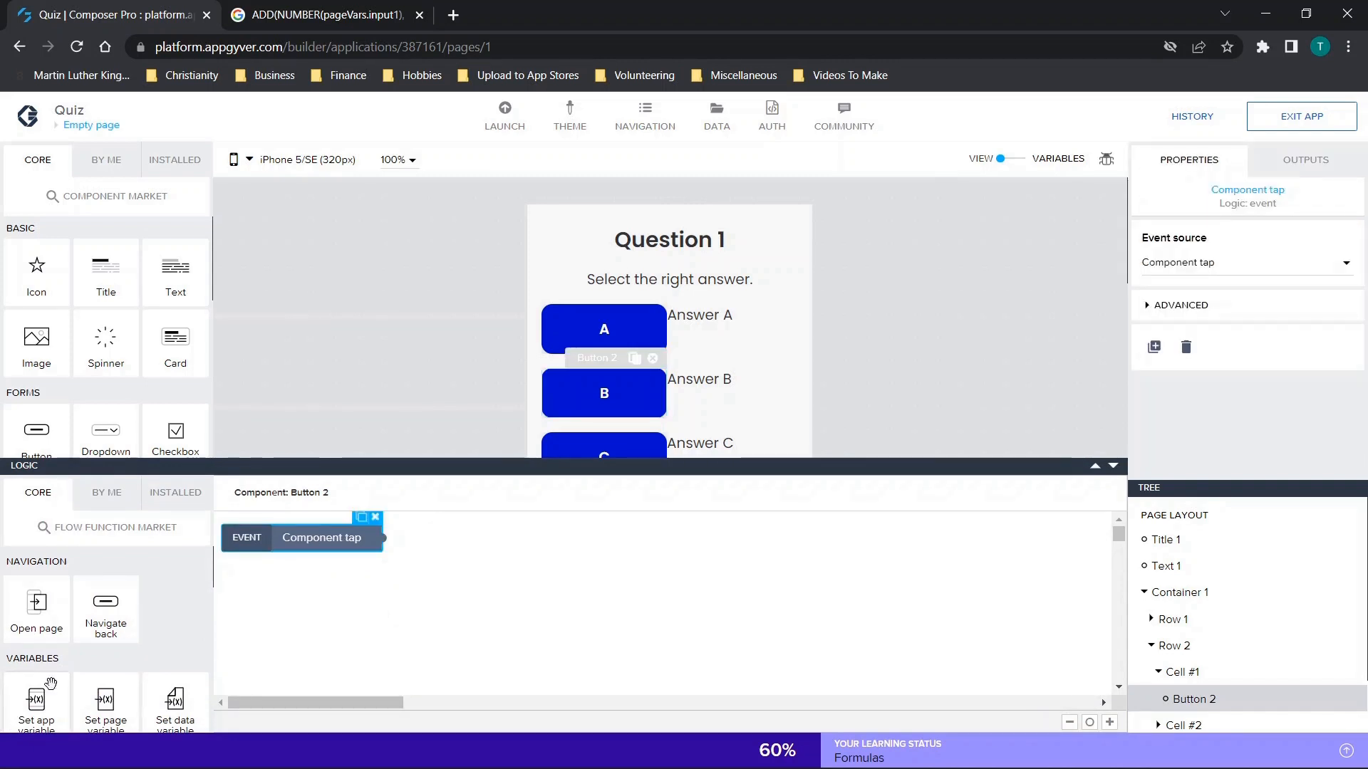
pyautogui.scroll(-1, 36, 666)
pyautogui.moveTo(35, 666); pyautogui.dragTo(541, 552)
pyautogui.moveTo(400, 538); pyautogui.dragTo(437, 552)
pyautogui.click(511, 541)
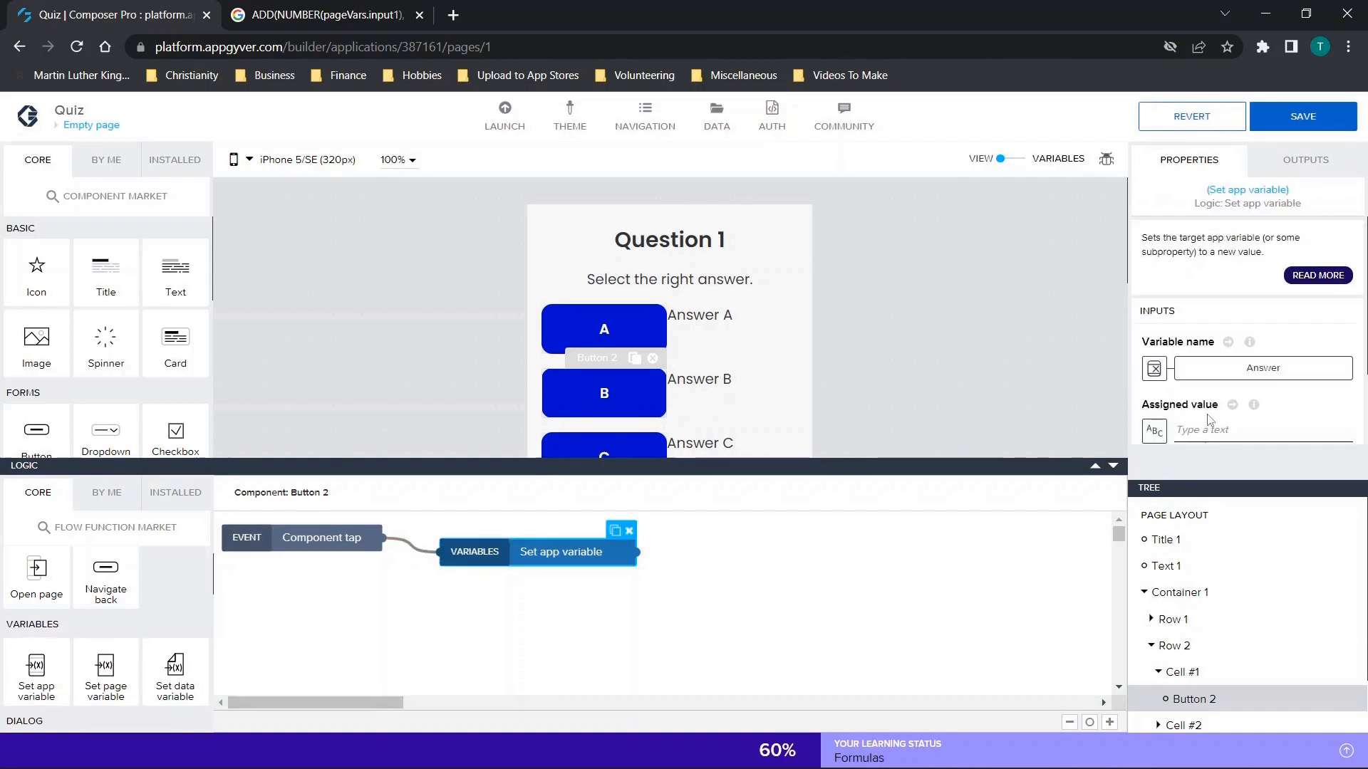
# Configure button B's function to set the app variable Question1 to 50, and save the app.
pyautogui.click(1194, 368)
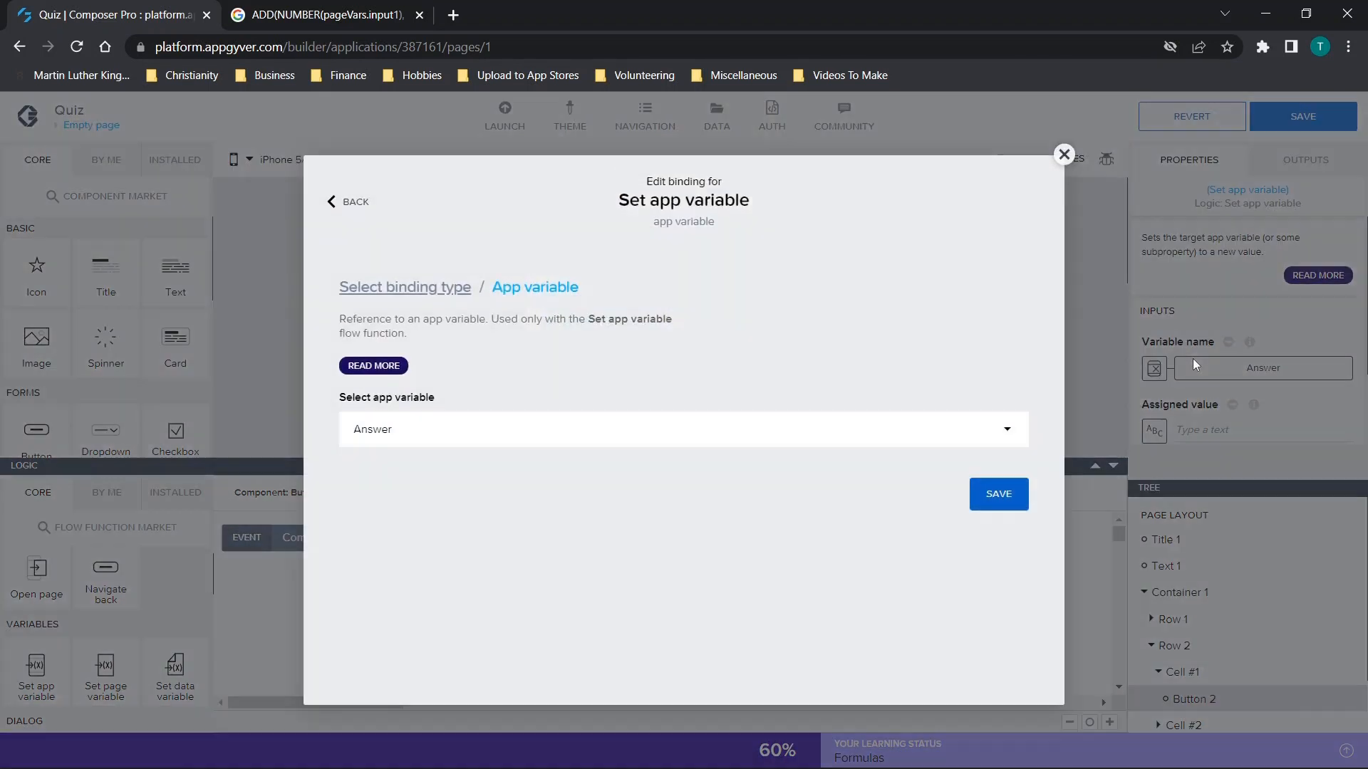
pyautogui.click(525, 430)
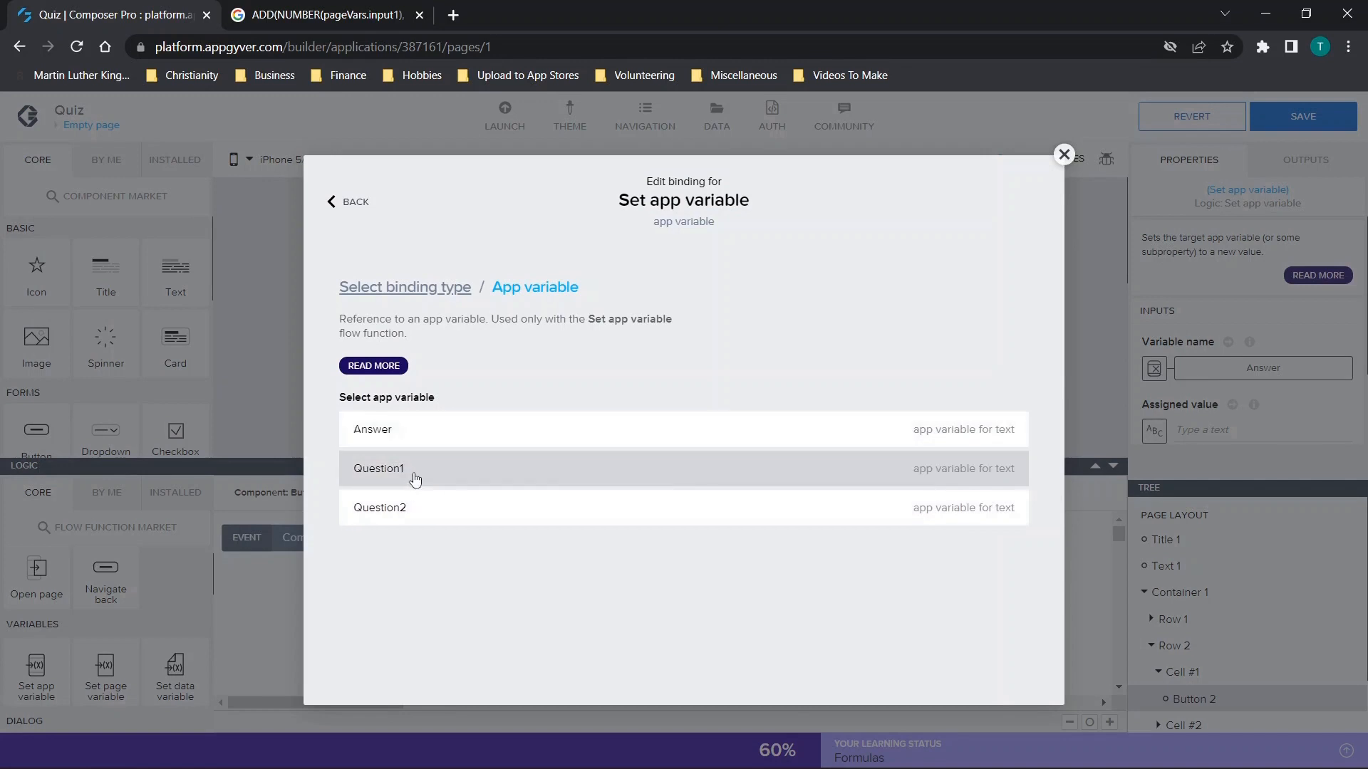
pyautogui.click(411, 470)
pyautogui.click(997, 492)
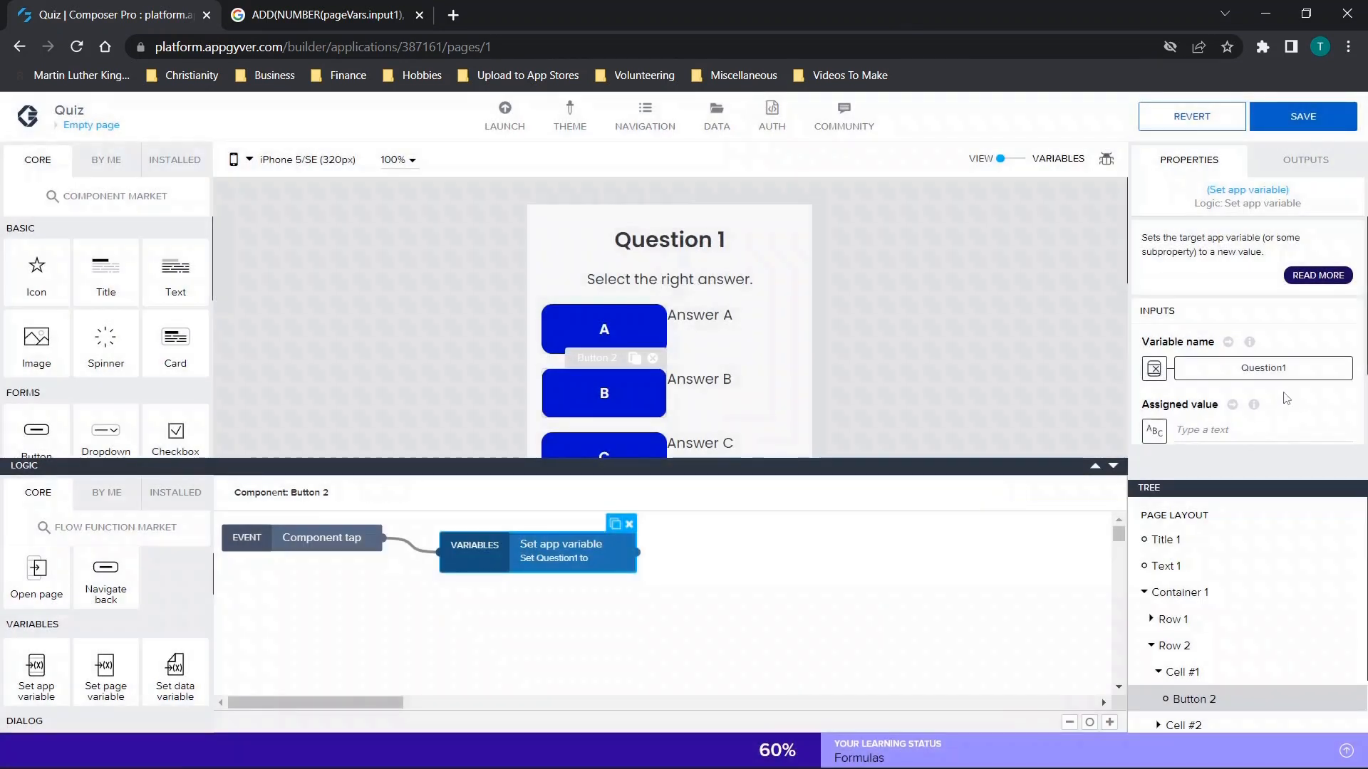
pyautogui.click(1256, 380)
pyautogui.write('50')
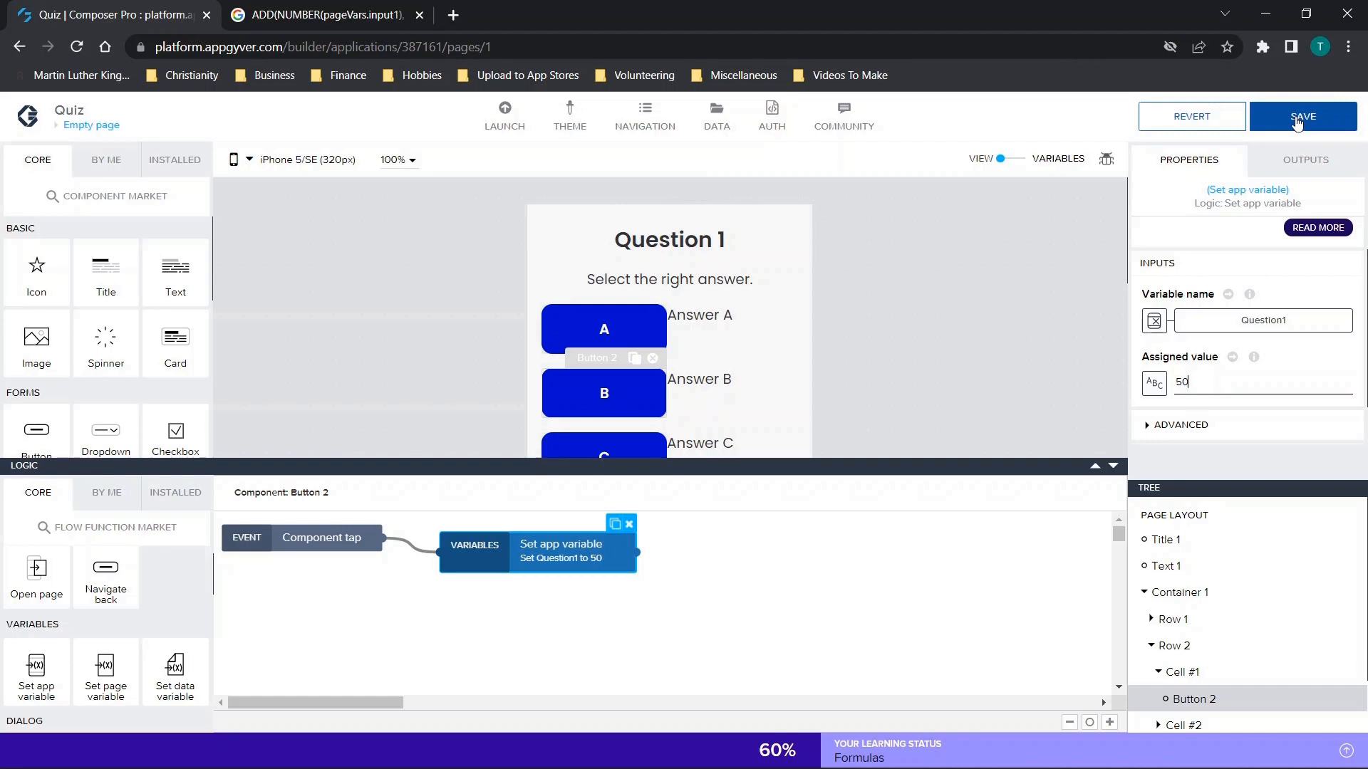
pyautogui.moveTo(1201, 379); pyautogui.dragTo(1170, 384)
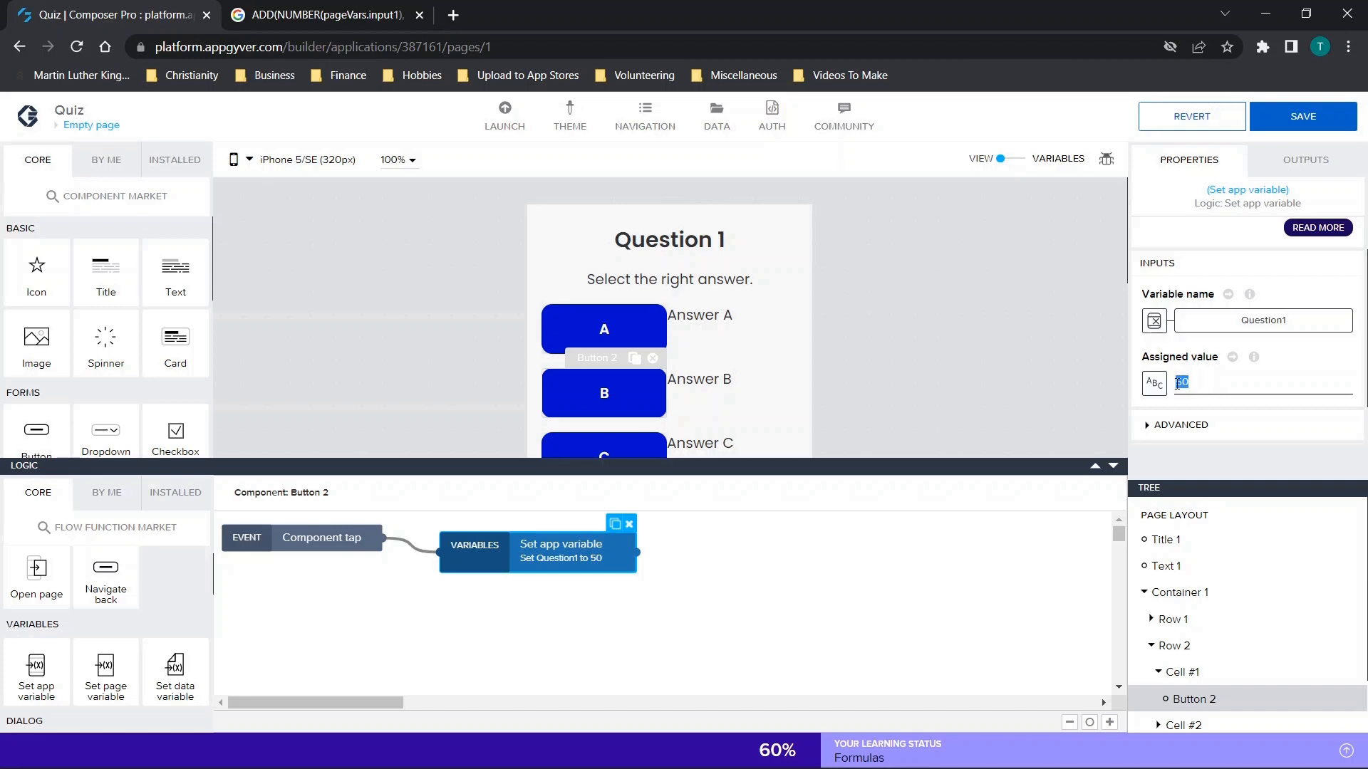
pyautogui.click(1295, 127)
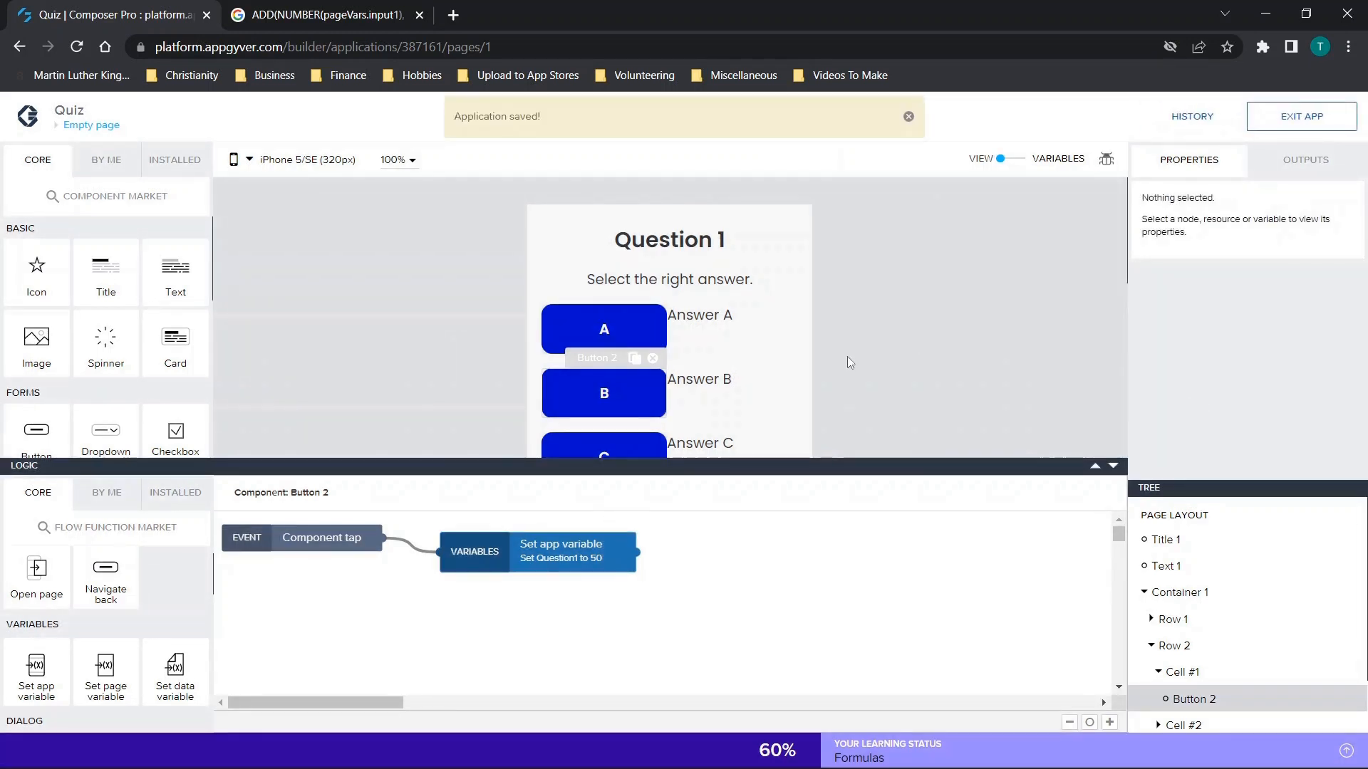
# Add a Set app variable function to button A's logic and connect it to the Component tap event.
pyautogui.click(1112, 465)
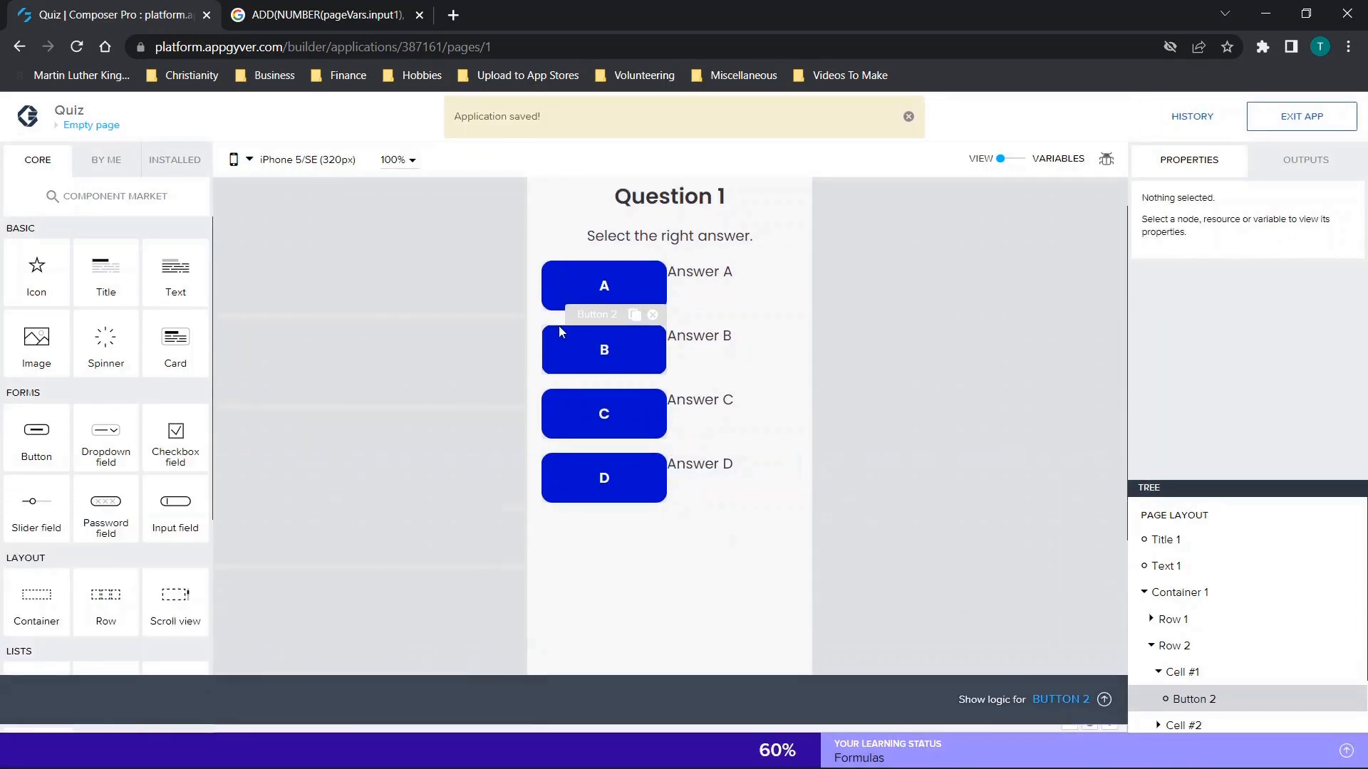
pyautogui.click(585, 286)
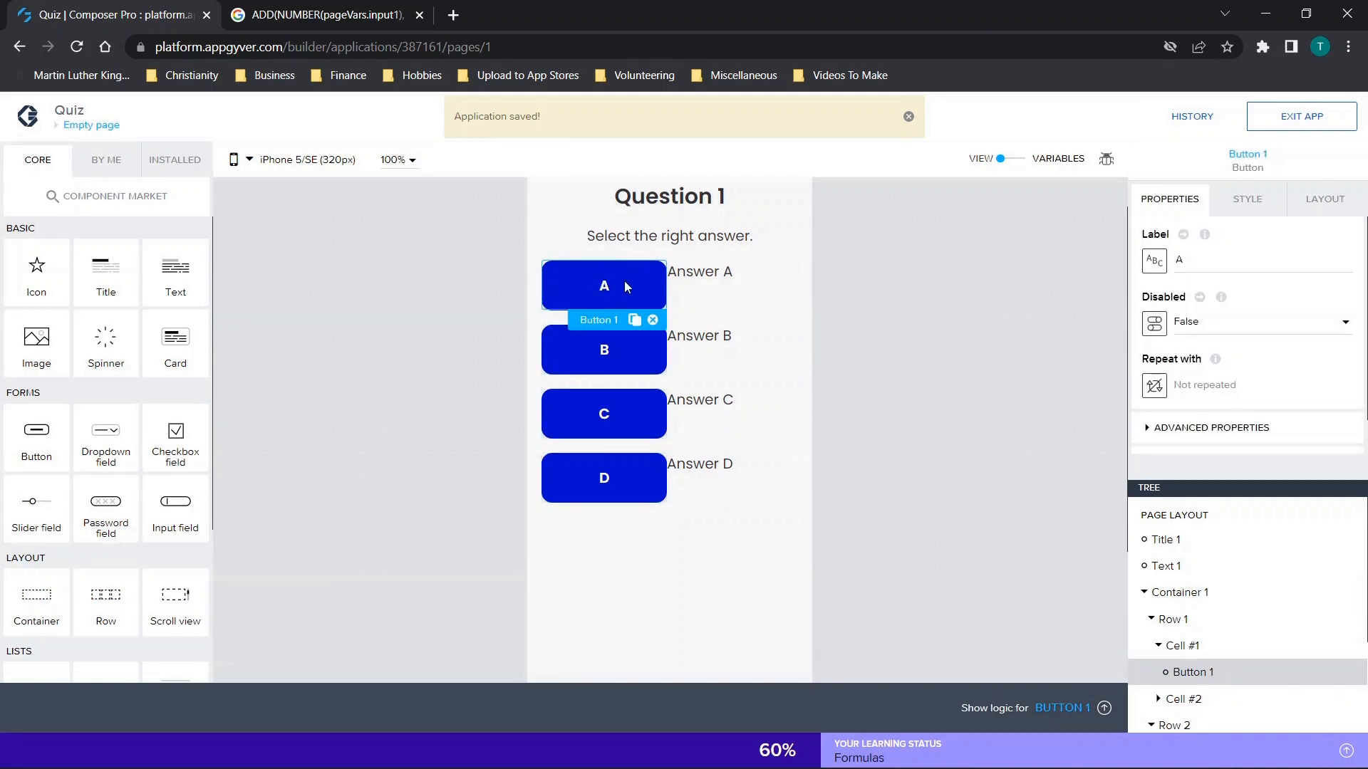
pyautogui.click(1052, 708)
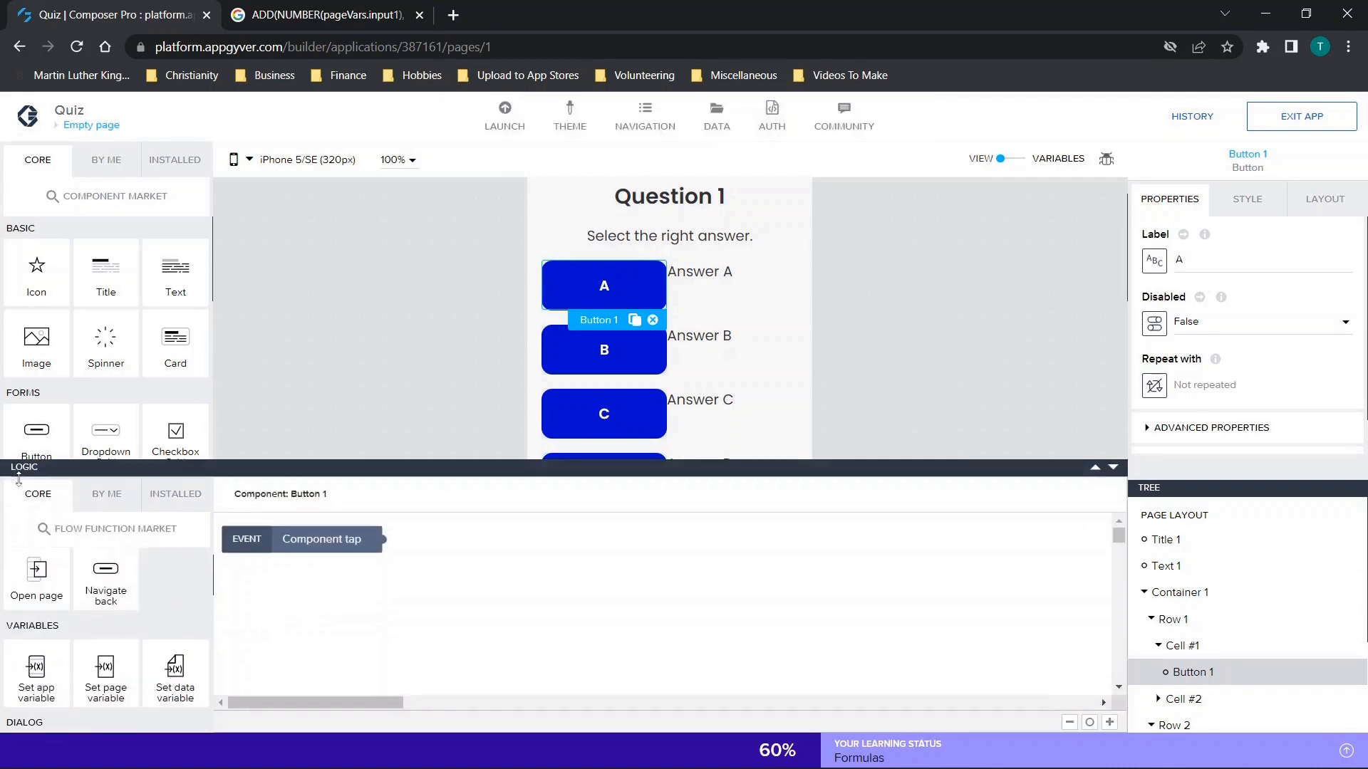
pyautogui.moveTo(41, 654); pyautogui.dragTo(548, 575)
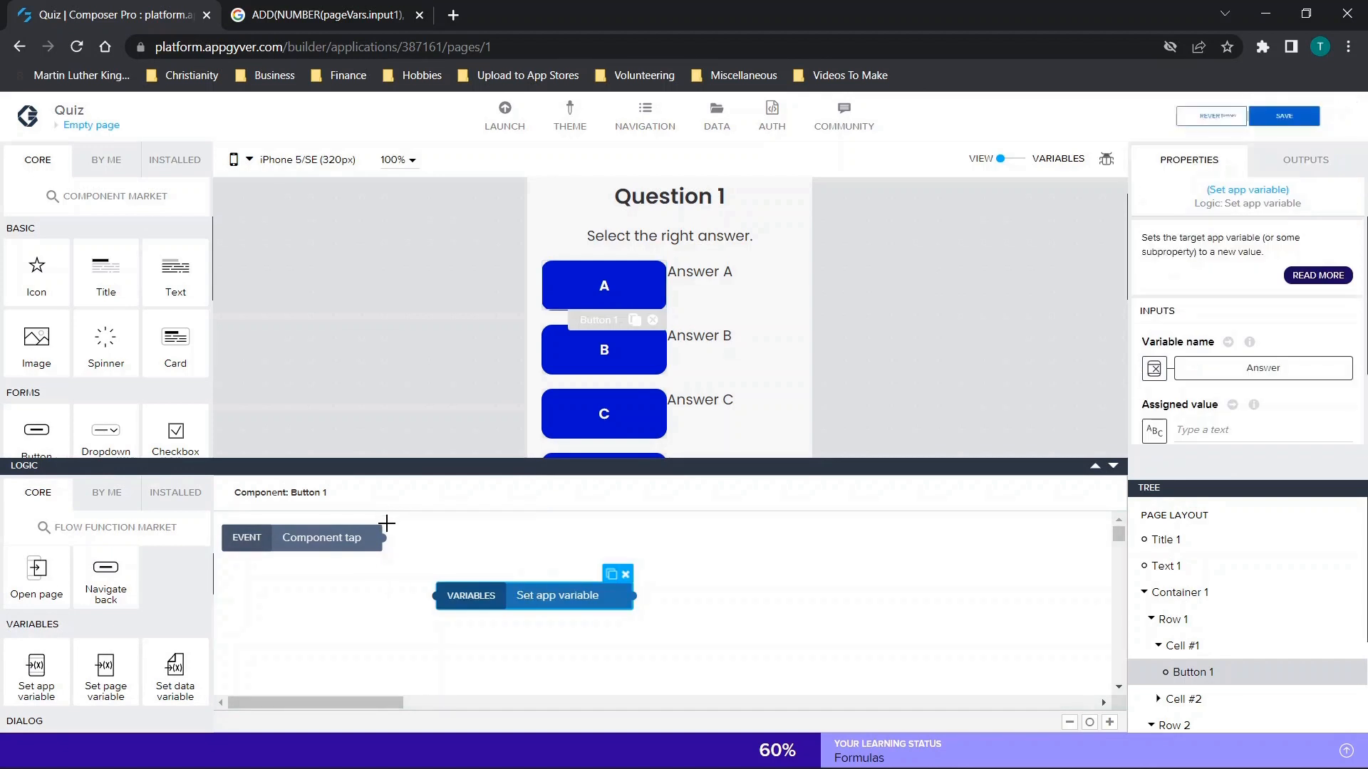
pyautogui.moveTo(384, 537); pyautogui.dragTo(437, 600)
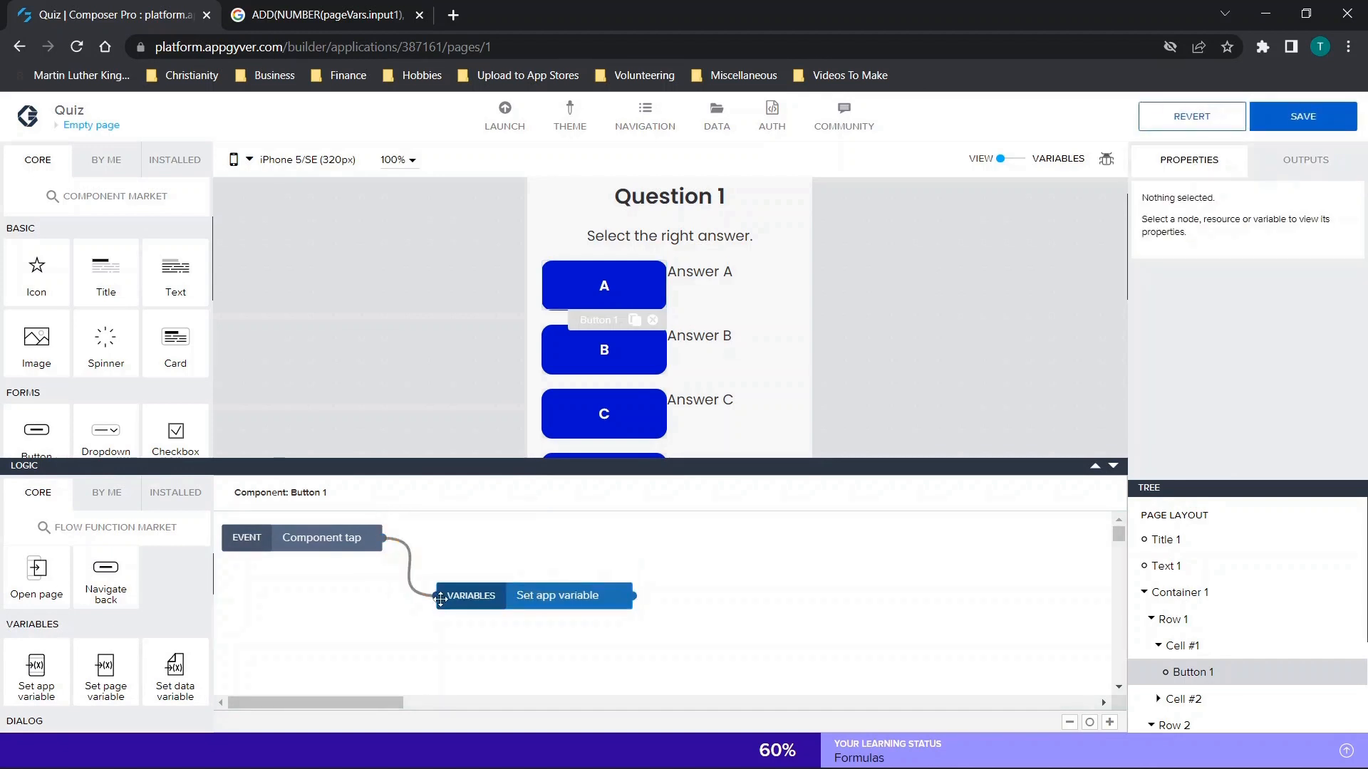
pyautogui.click(1203, 428)
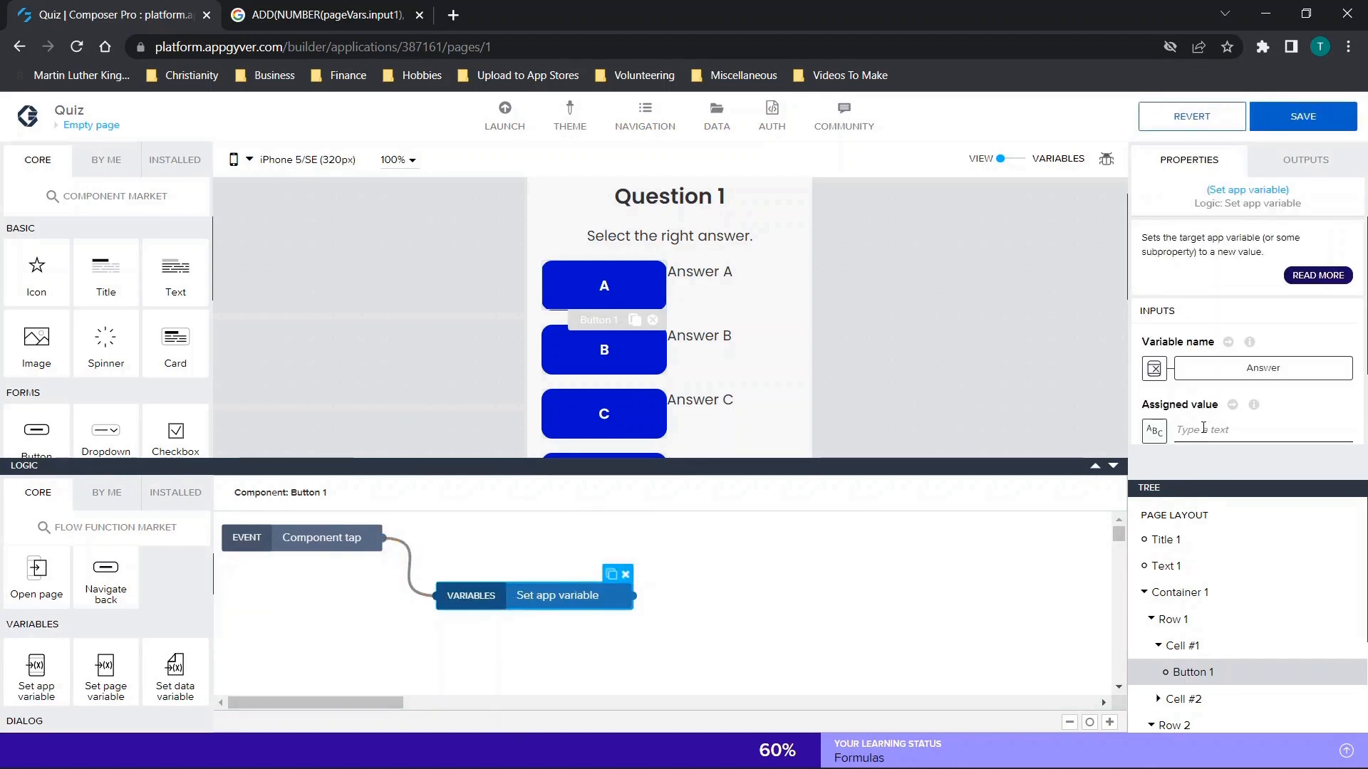
# Configure button A's function to set the app variable Question1 to 0.
pyautogui.click(1221, 362)
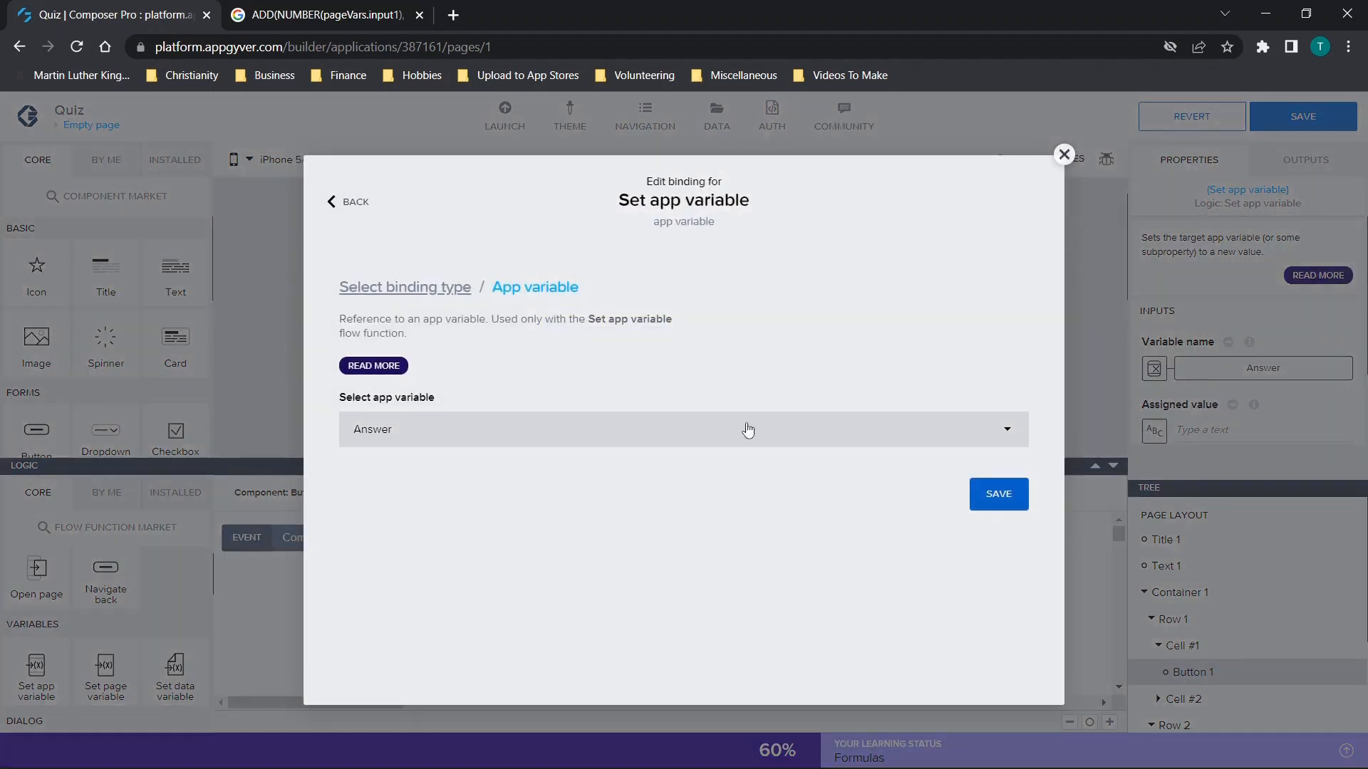
pyautogui.click(371, 471)
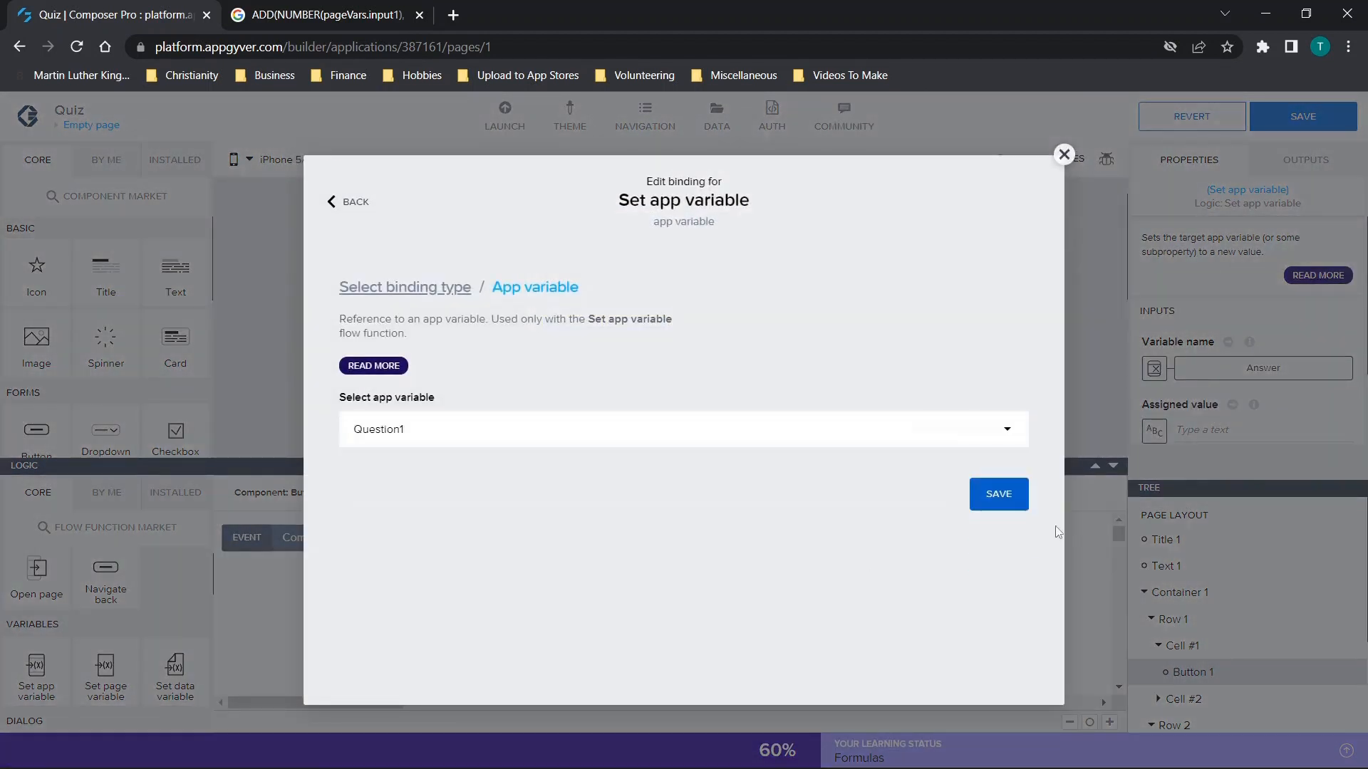
pyautogui.click(1011, 495)
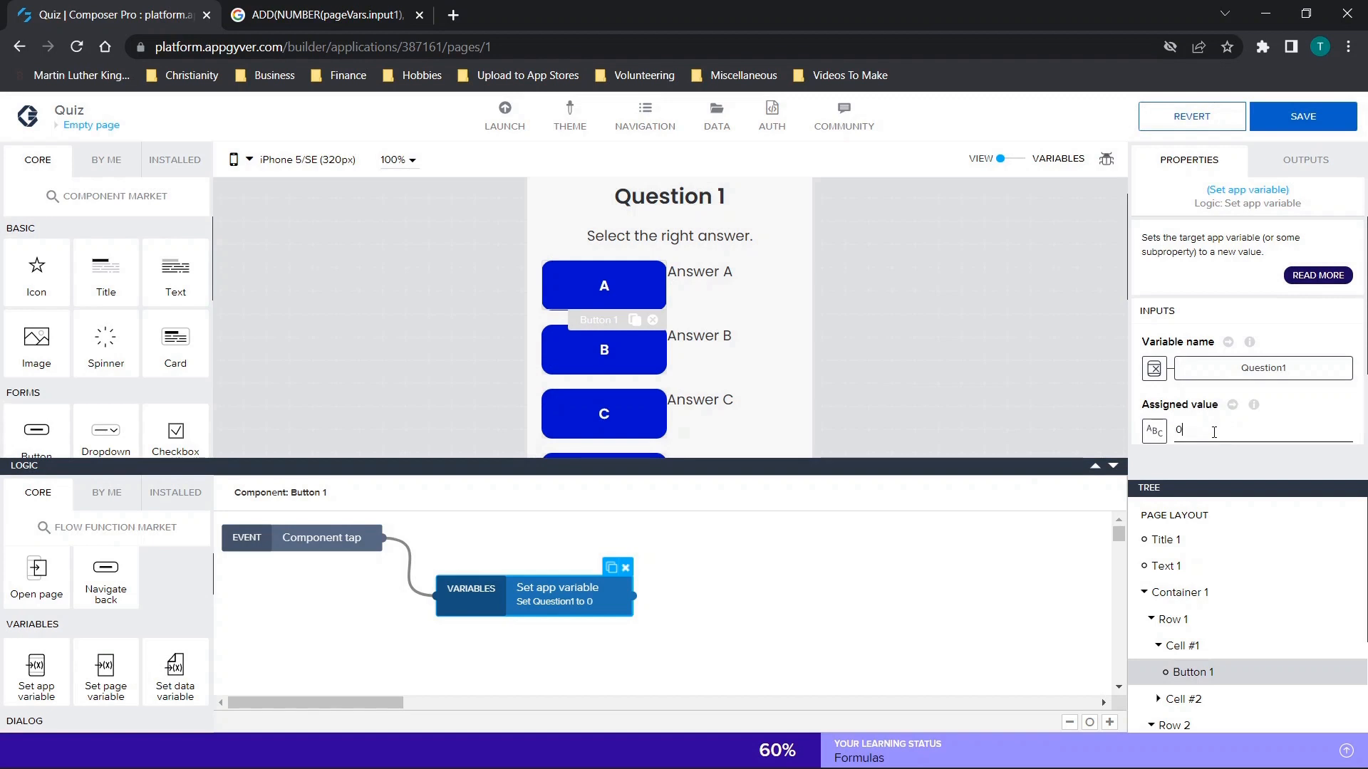
# Copy button A's Set app variable function into button C's logic and connect it to the Component tap event.
pyautogui.click(607, 286)
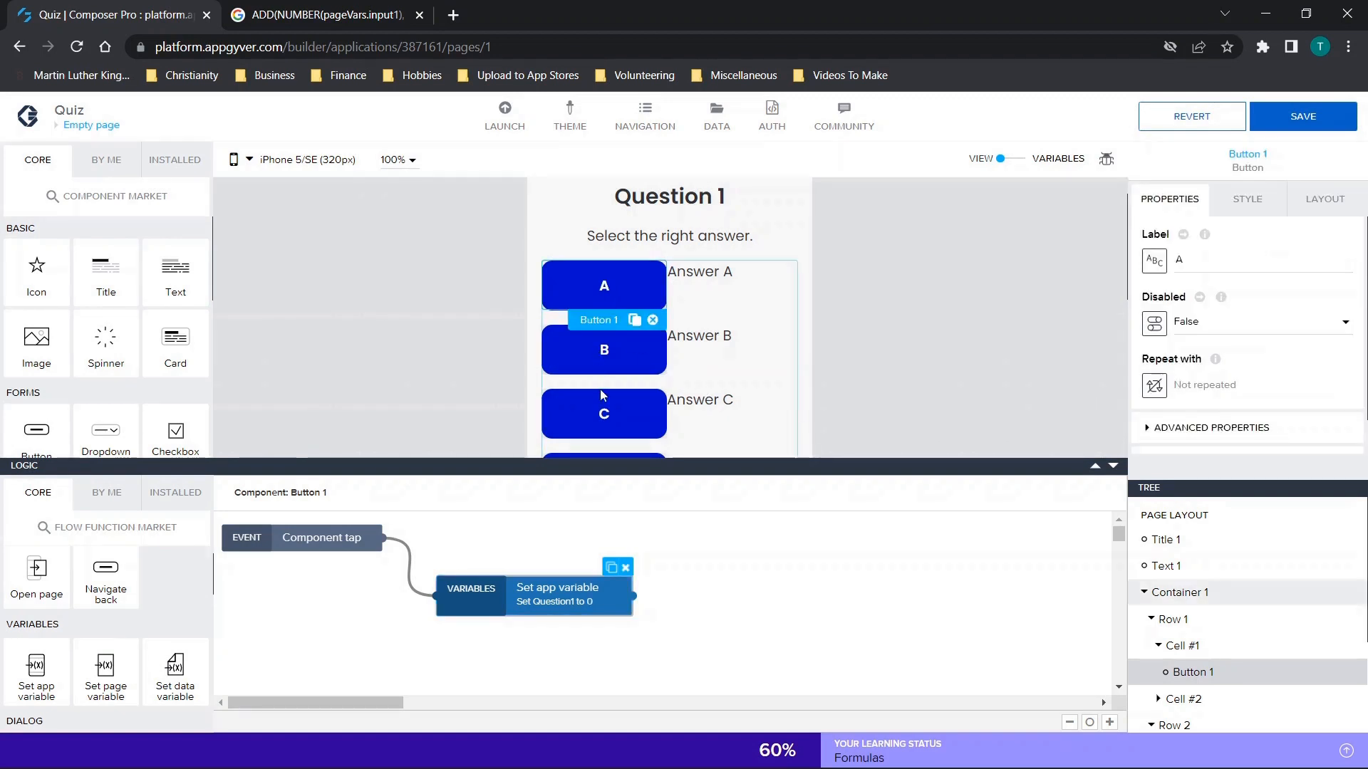
pyautogui.click(570, 597)
pyautogui.hotkey('ctrl', 'c')
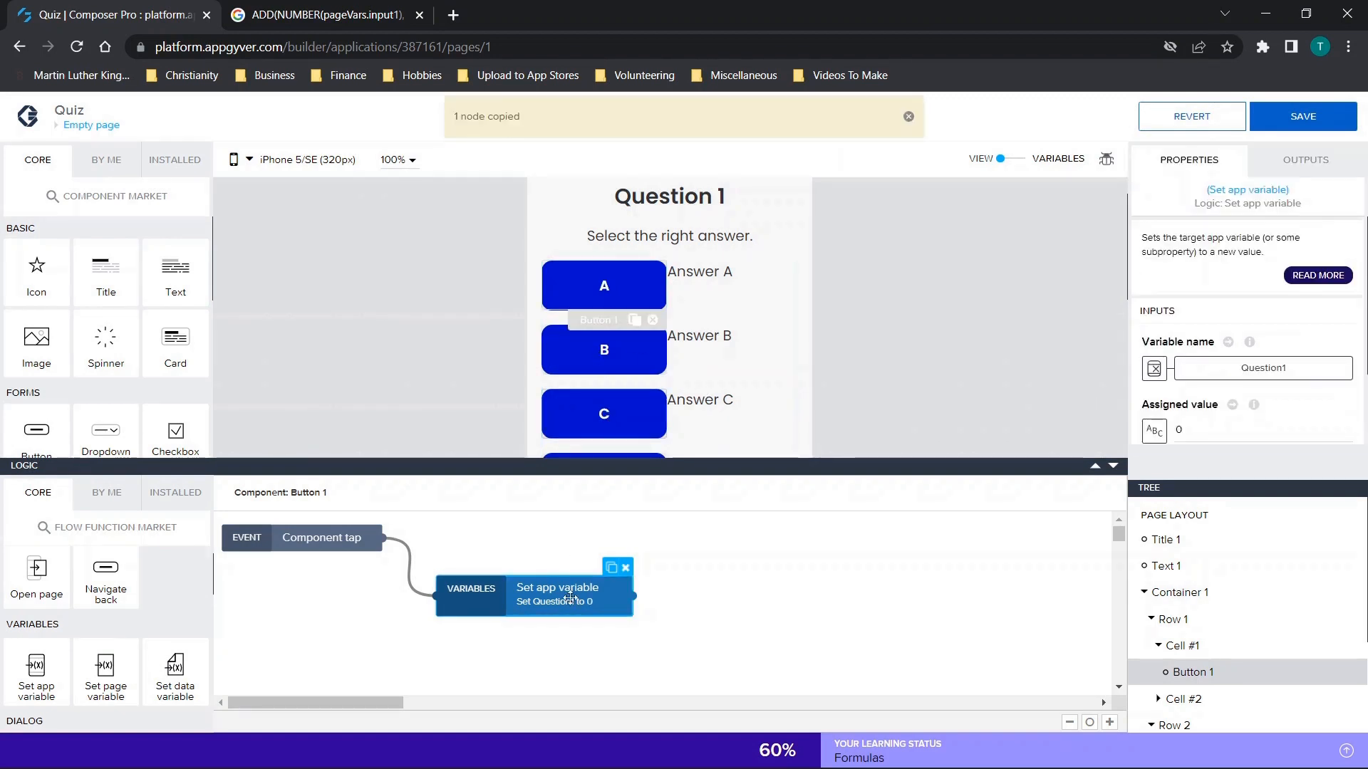
pyautogui.click(604, 429)
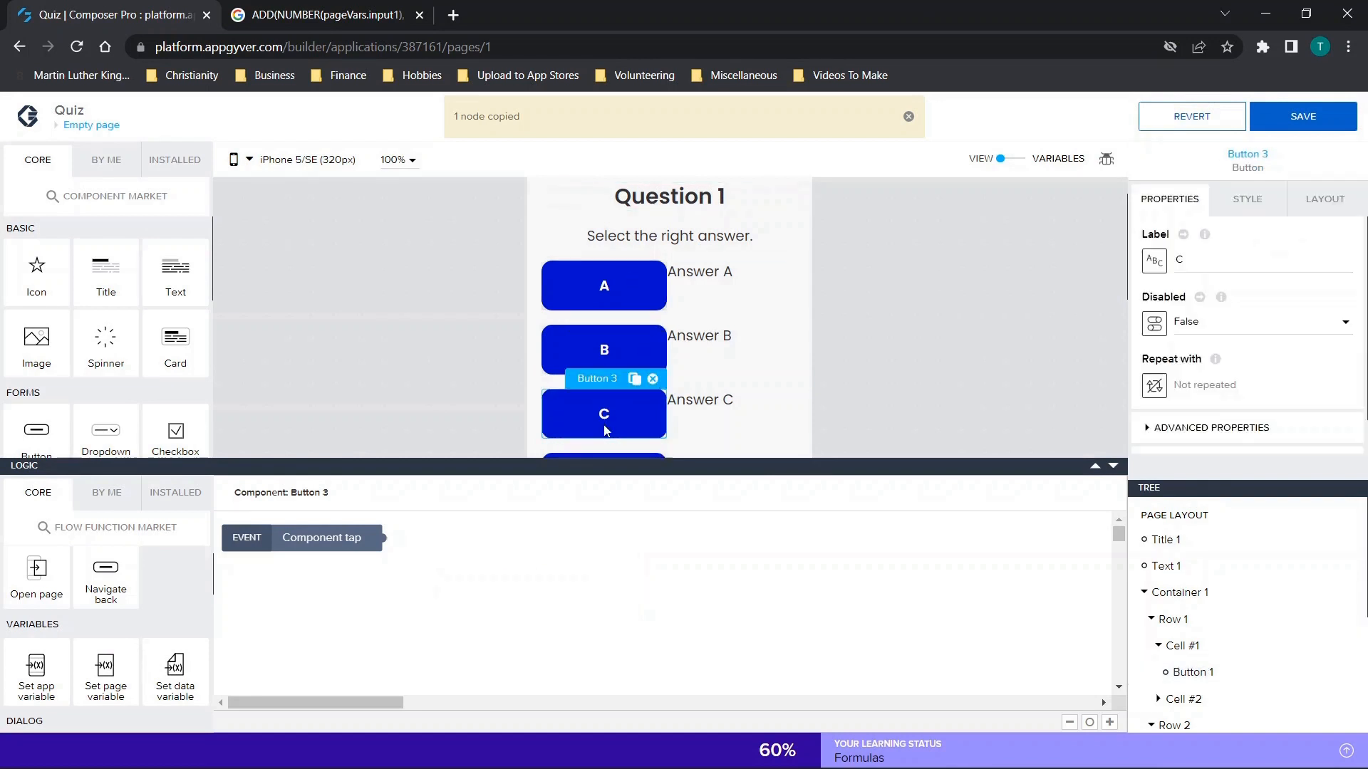
pyautogui.hotkey('ctrl', 'v')
pyautogui.moveTo(562, 605); pyautogui.dragTo(520, 583)
pyautogui.moveTo(384, 538); pyautogui.dragTo(422, 583)
pyautogui.click(499, 582)
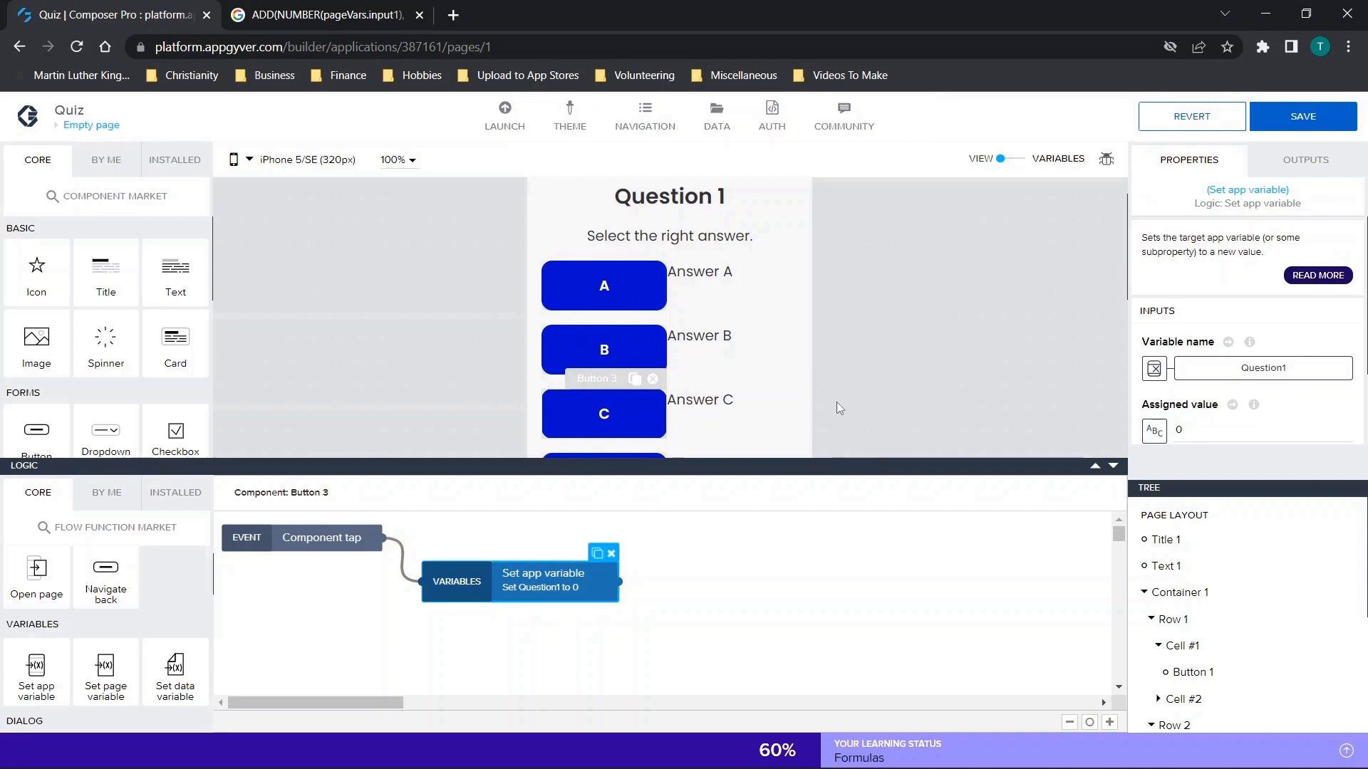
pyautogui.scroll(-2, 648, 391)
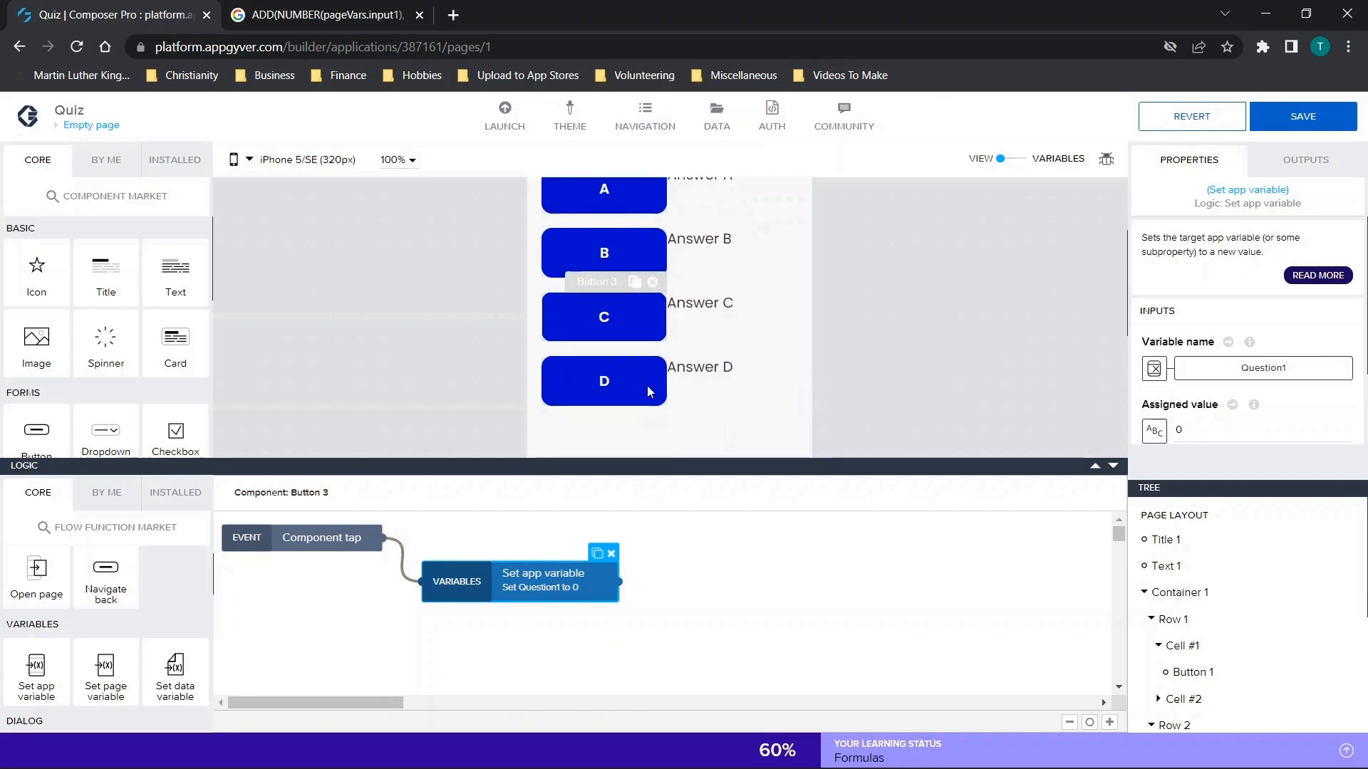
# Copy button C's Set app variable function into button D's logic and connect it to the Component tap event.
pyautogui.click(613, 366)
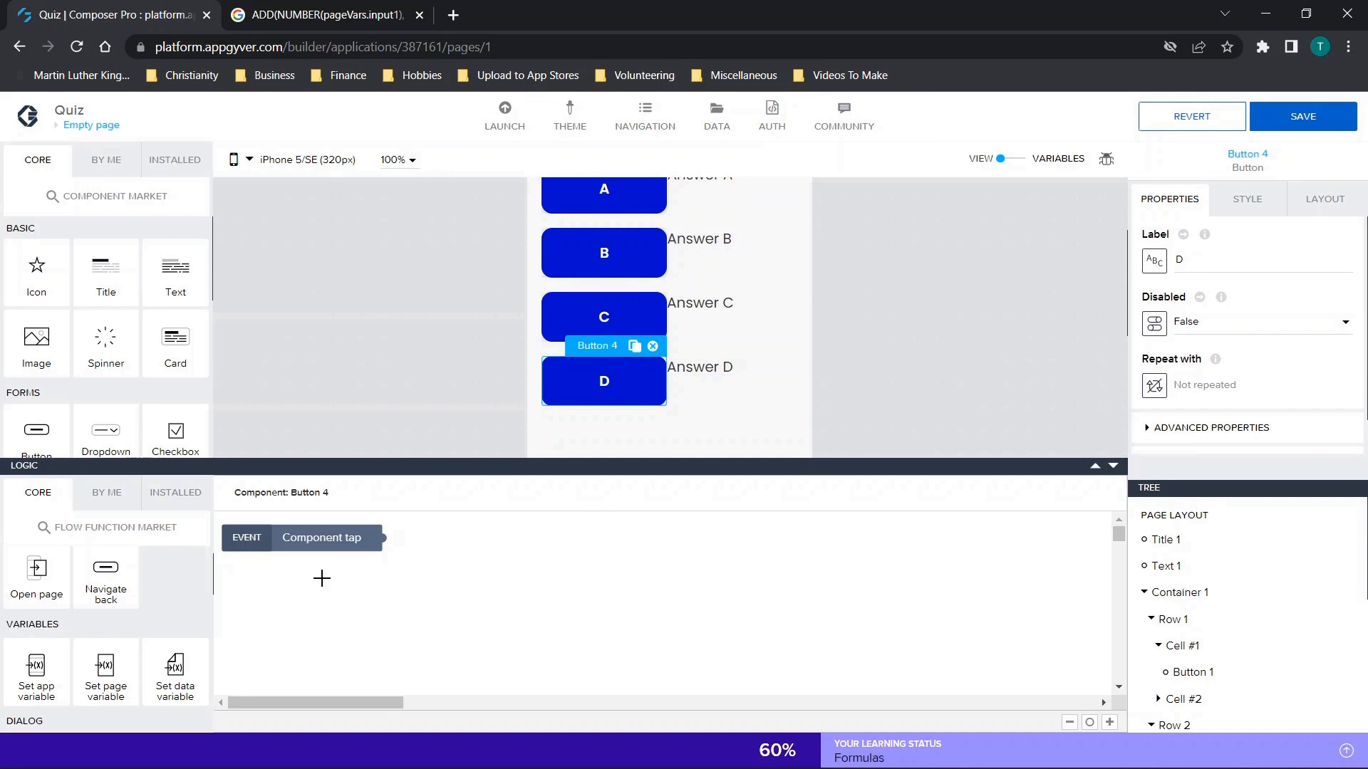
pyautogui.click(608, 271)
pyautogui.click(626, 317)
pyautogui.click(570, 579)
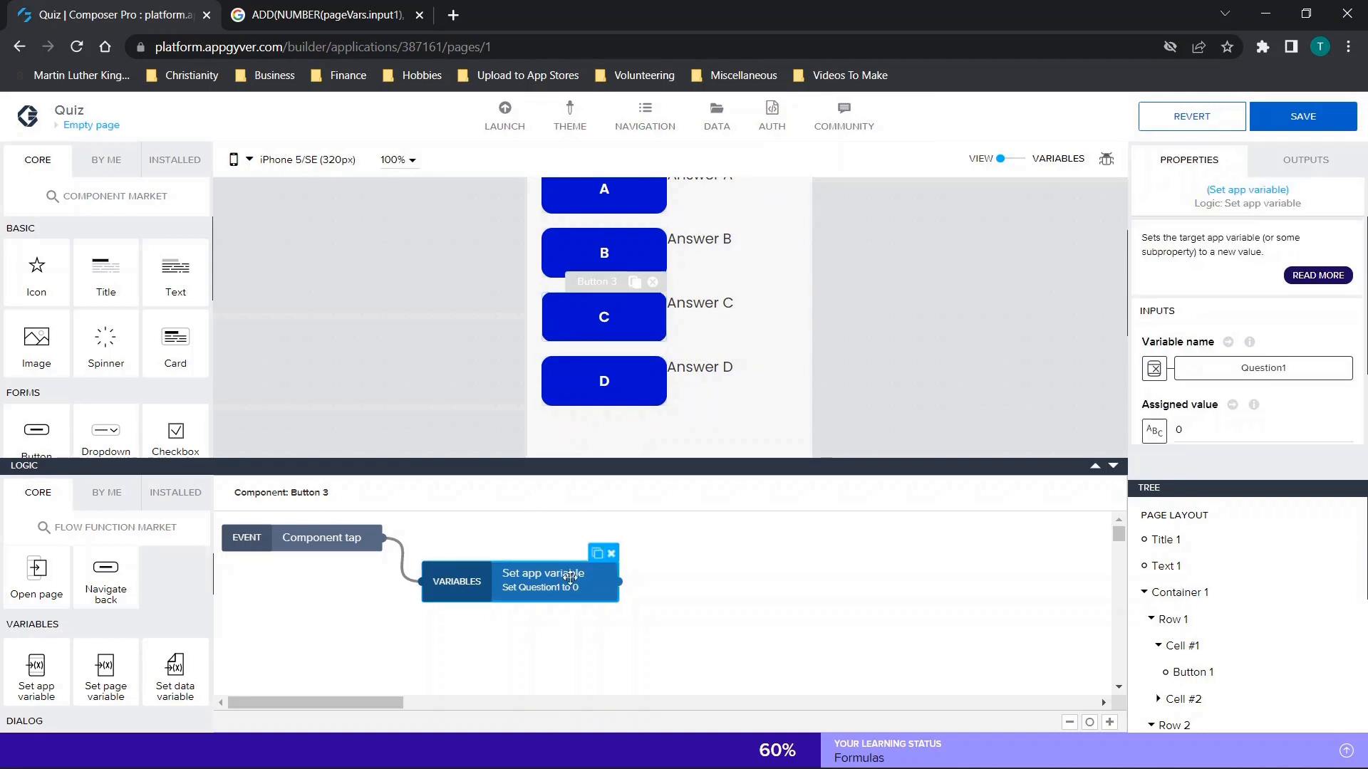
pyautogui.hotkey('ctrl', 'c')
pyautogui.click(598, 386)
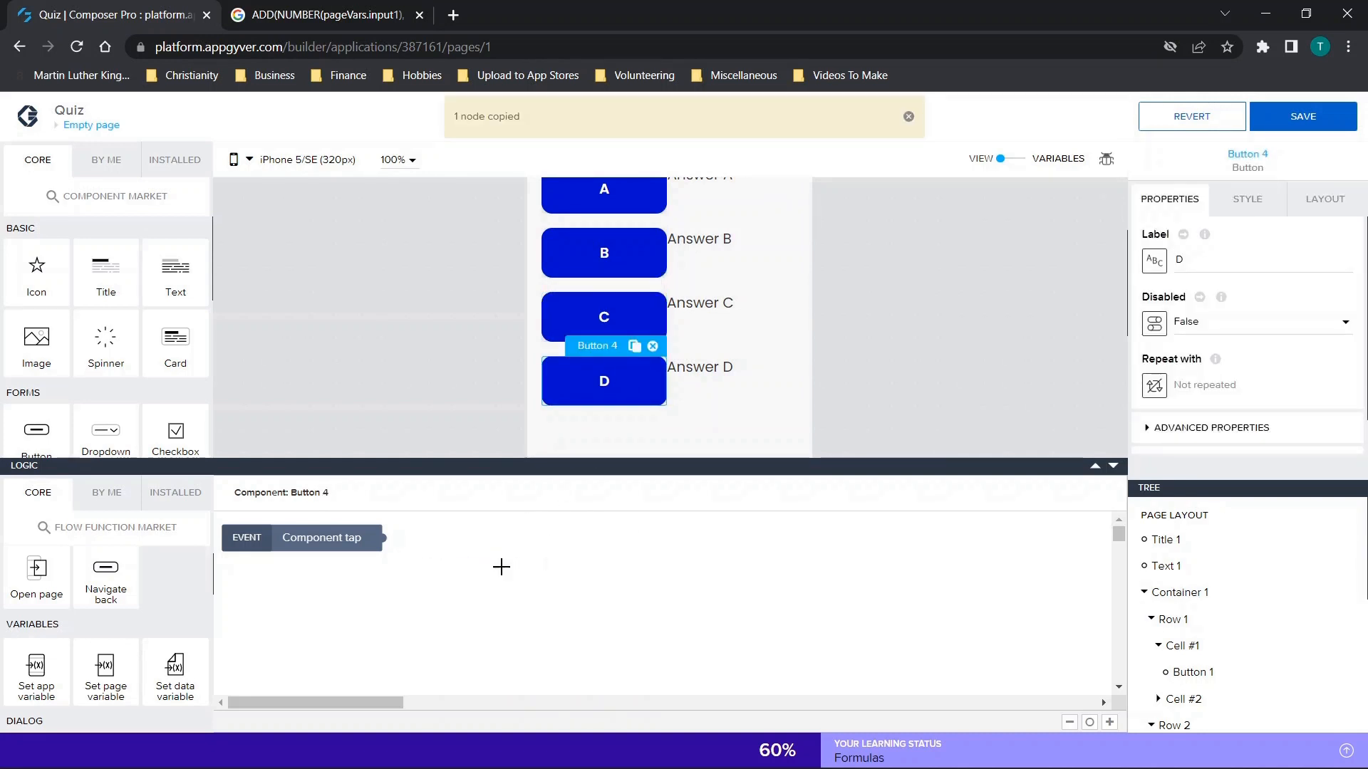
pyautogui.hotkey('ctrl', 'v')
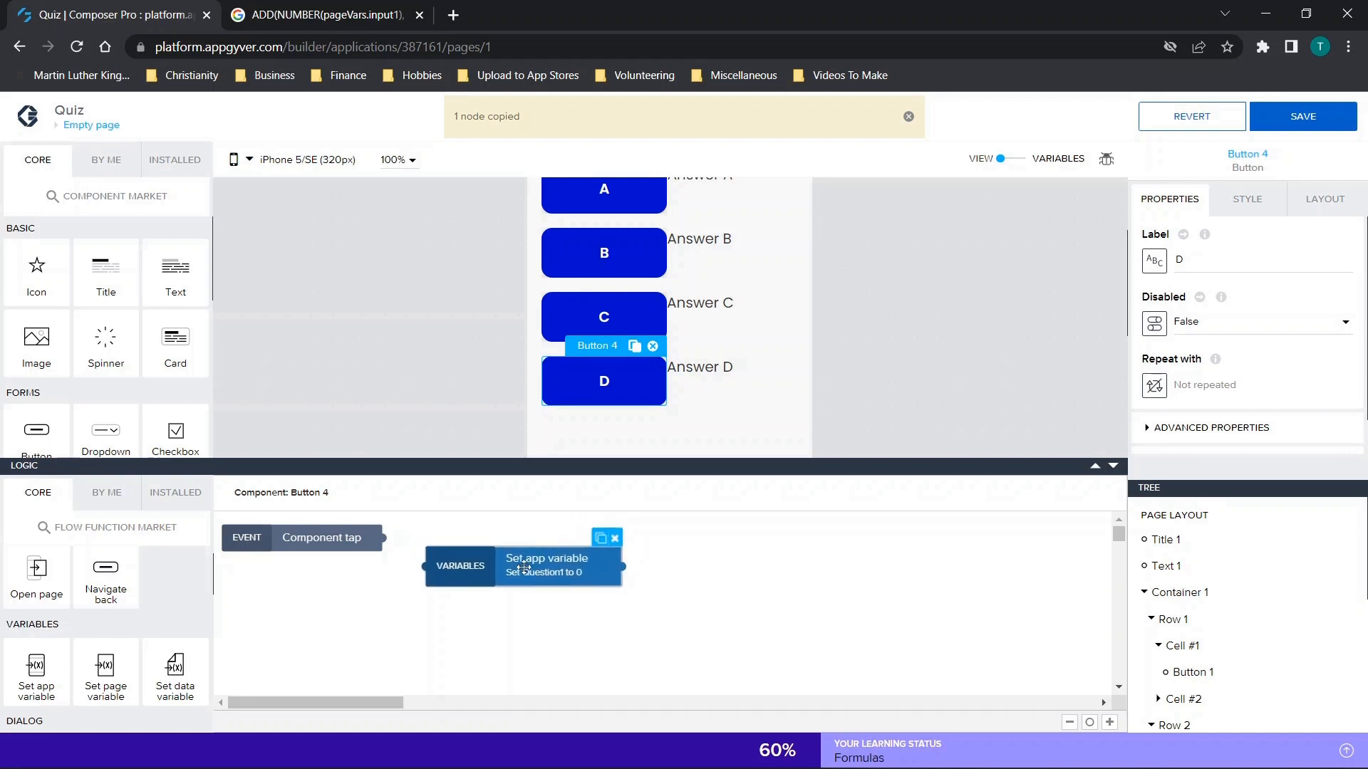
pyautogui.click(415, 544)
pyautogui.moveTo(398, 546); pyautogui.dragTo(425, 566)
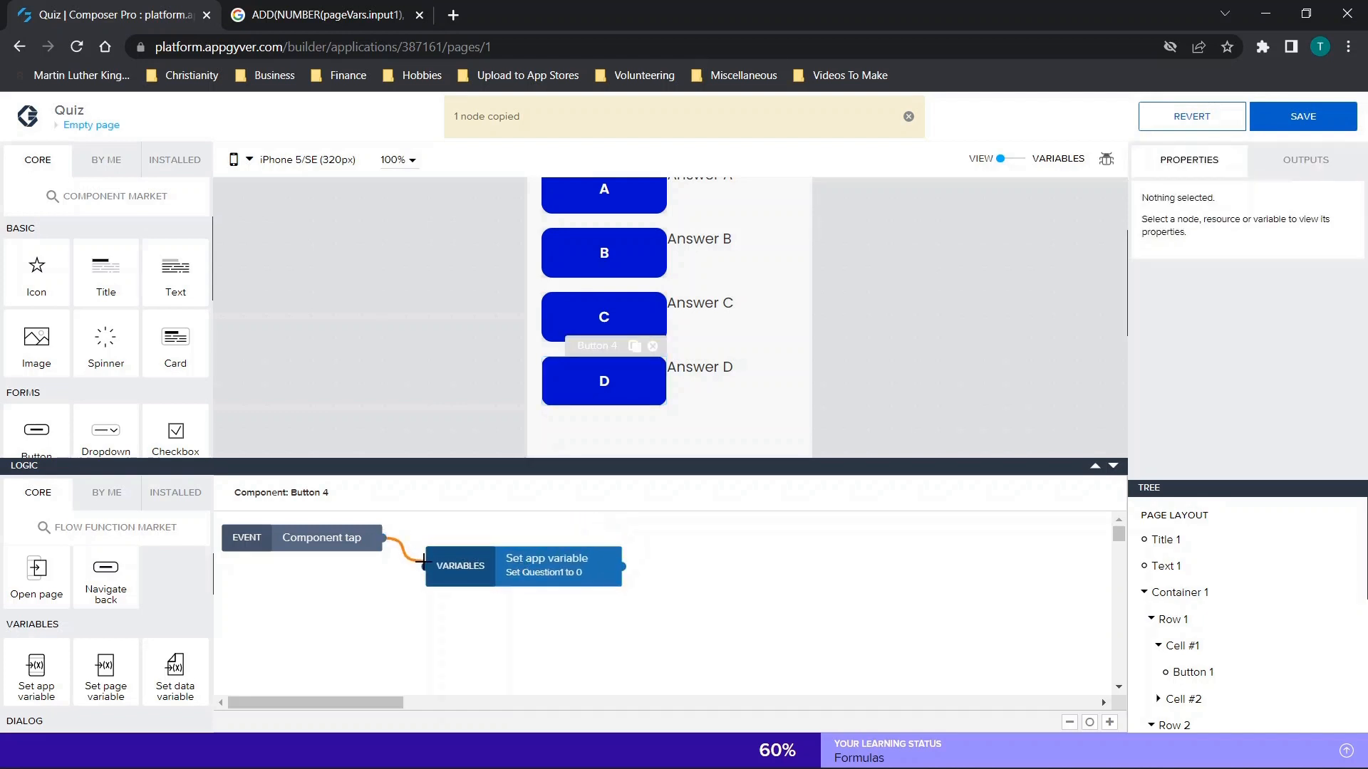
# Check button D's Set app variable inputs, save the app, and collapse the logic canvas.
pyautogui.click(500, 573)
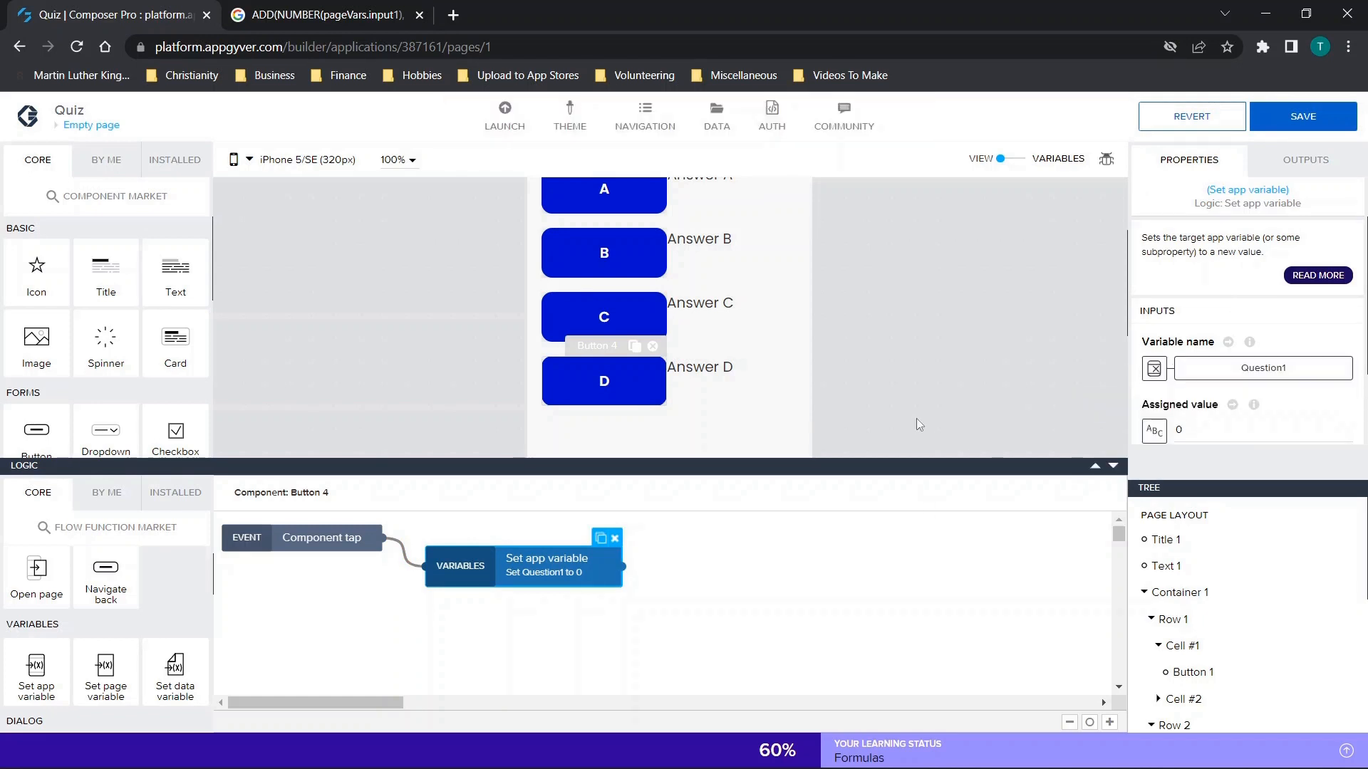
pyautogui.scroll(1, 838, 284)
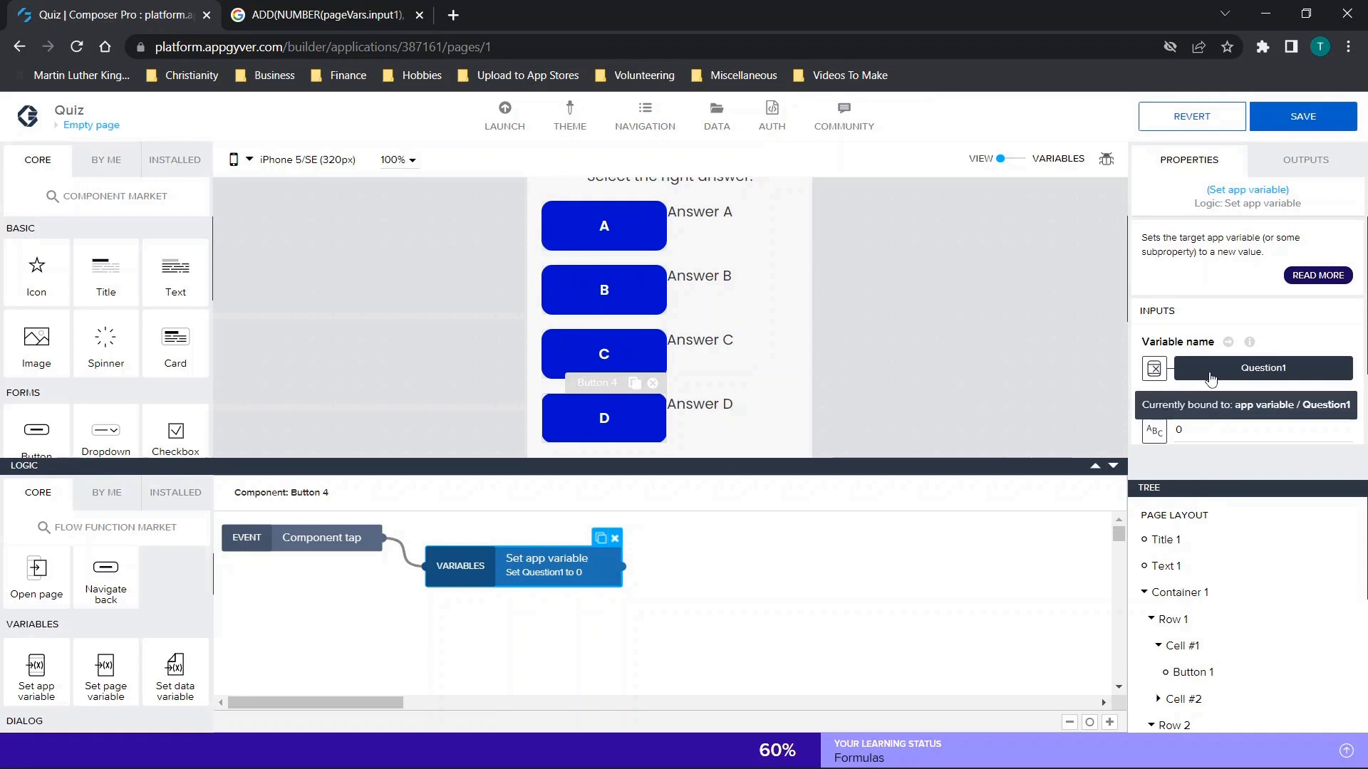
pyautogui.click(1317, 124)
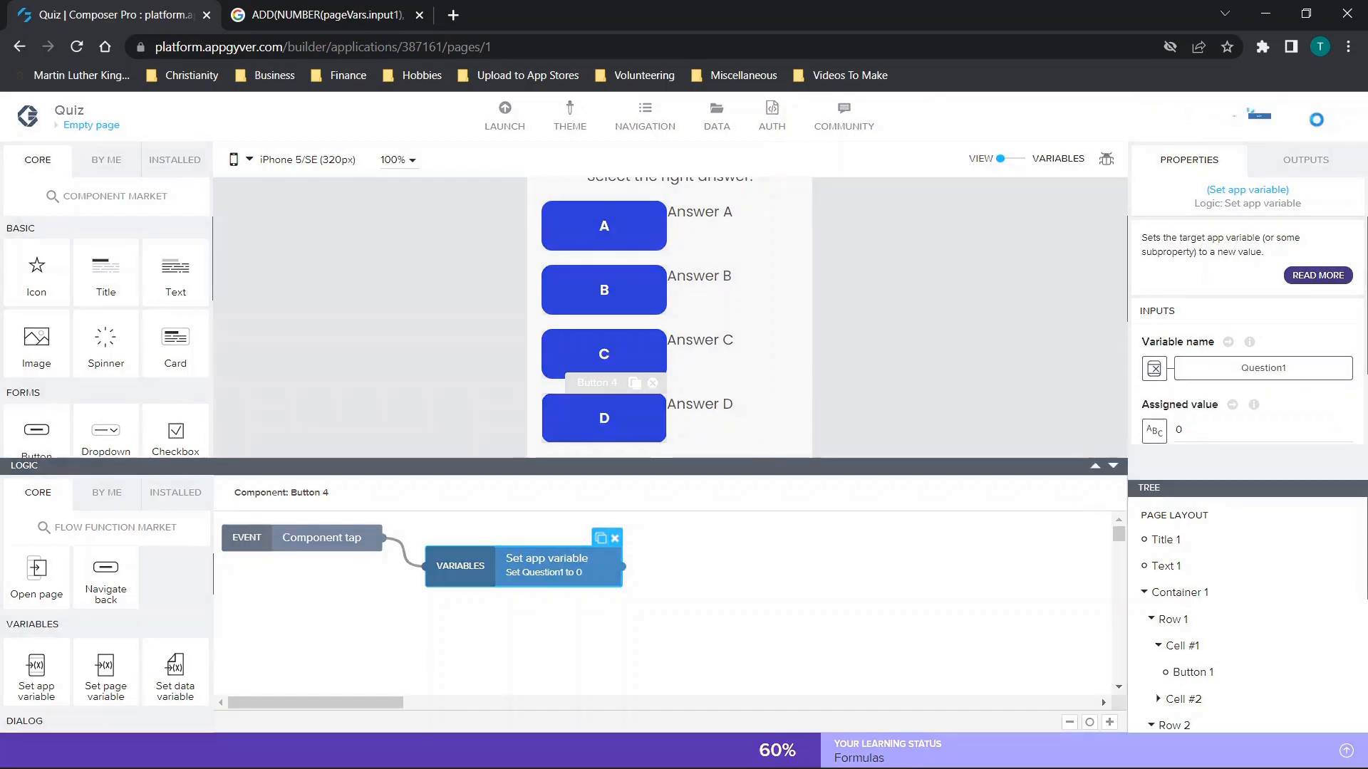
pyautogui.click(1116, 467)
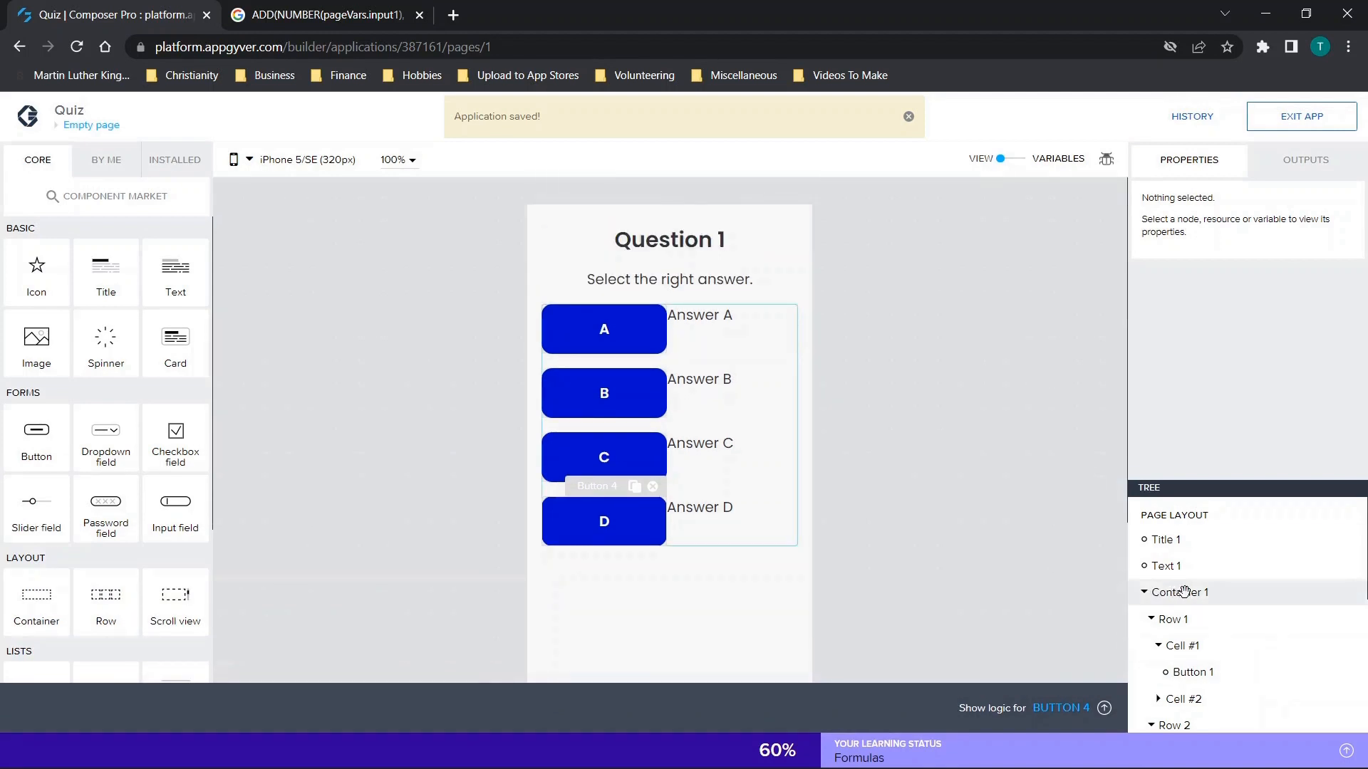
# Copy the container holding the answer rows and create a new page named Page 2.
pyautogui.click(1183, 592)
pyautogui.hotkey('ctrl', 'c')
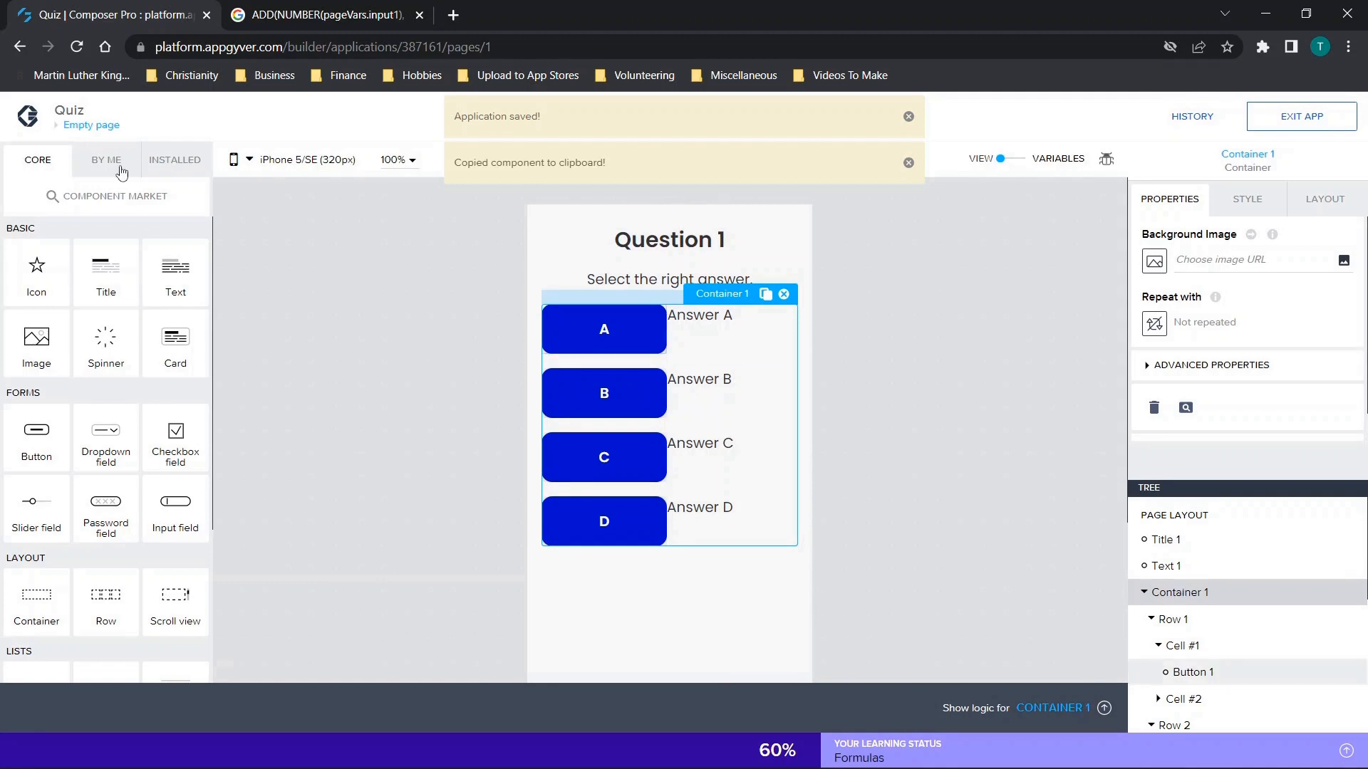
pyautogui.click(87, 127)
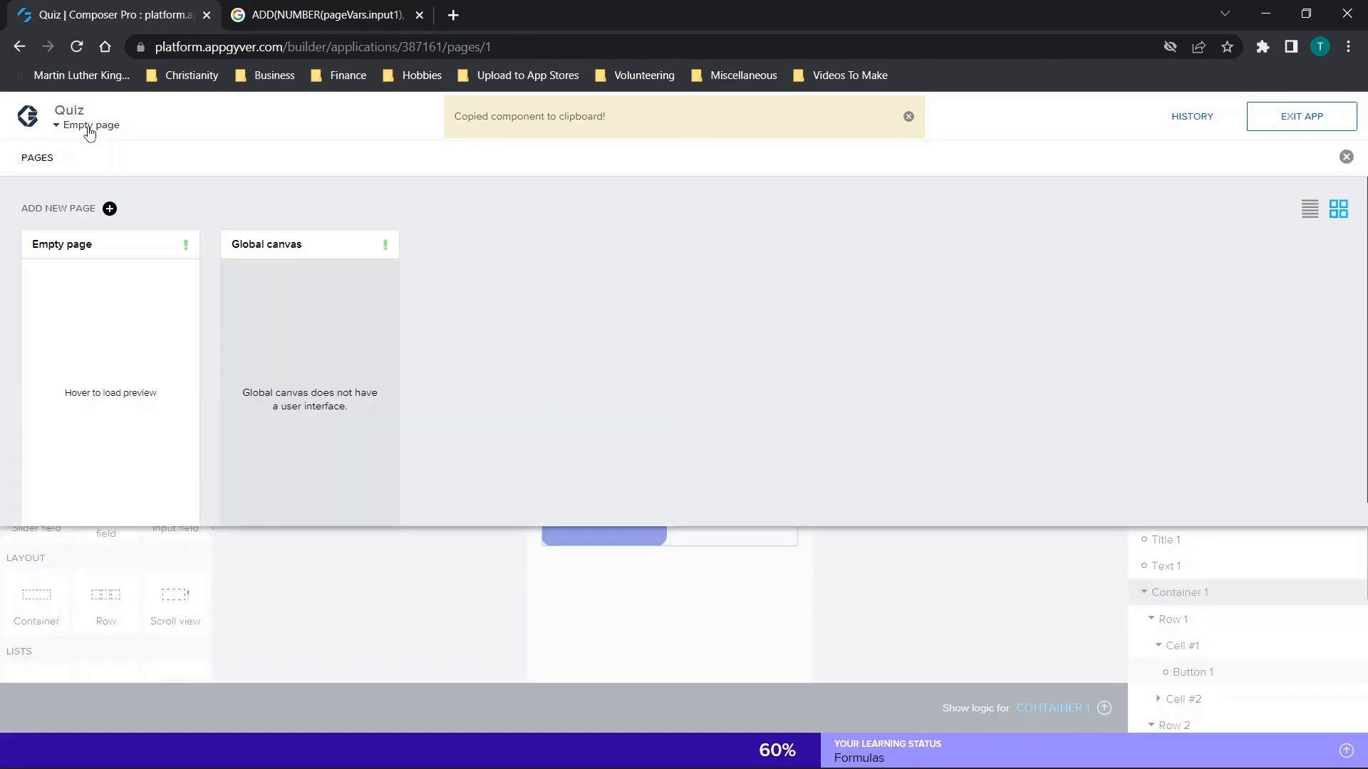
pyautogui.click(80, 211)
pyautogui.write('Page 2')
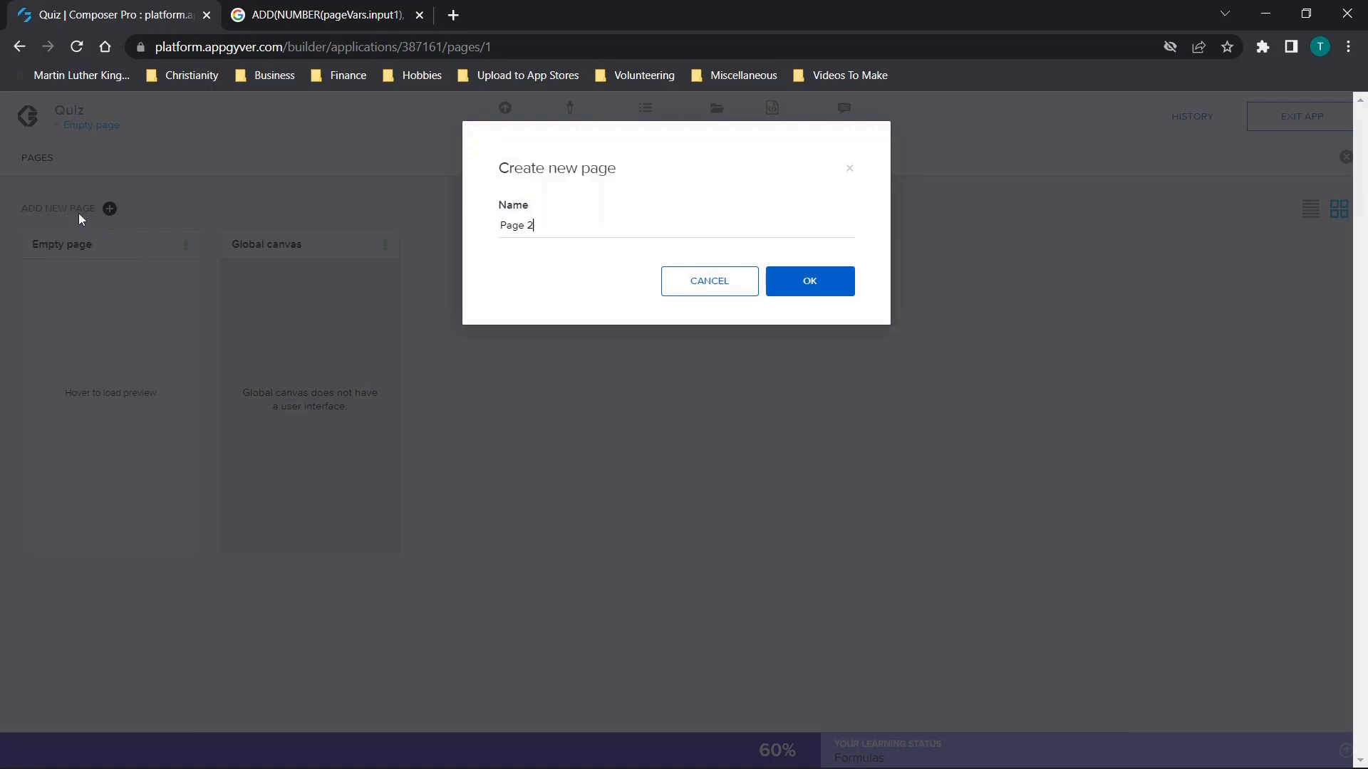
pyautogui.click(778, 280)
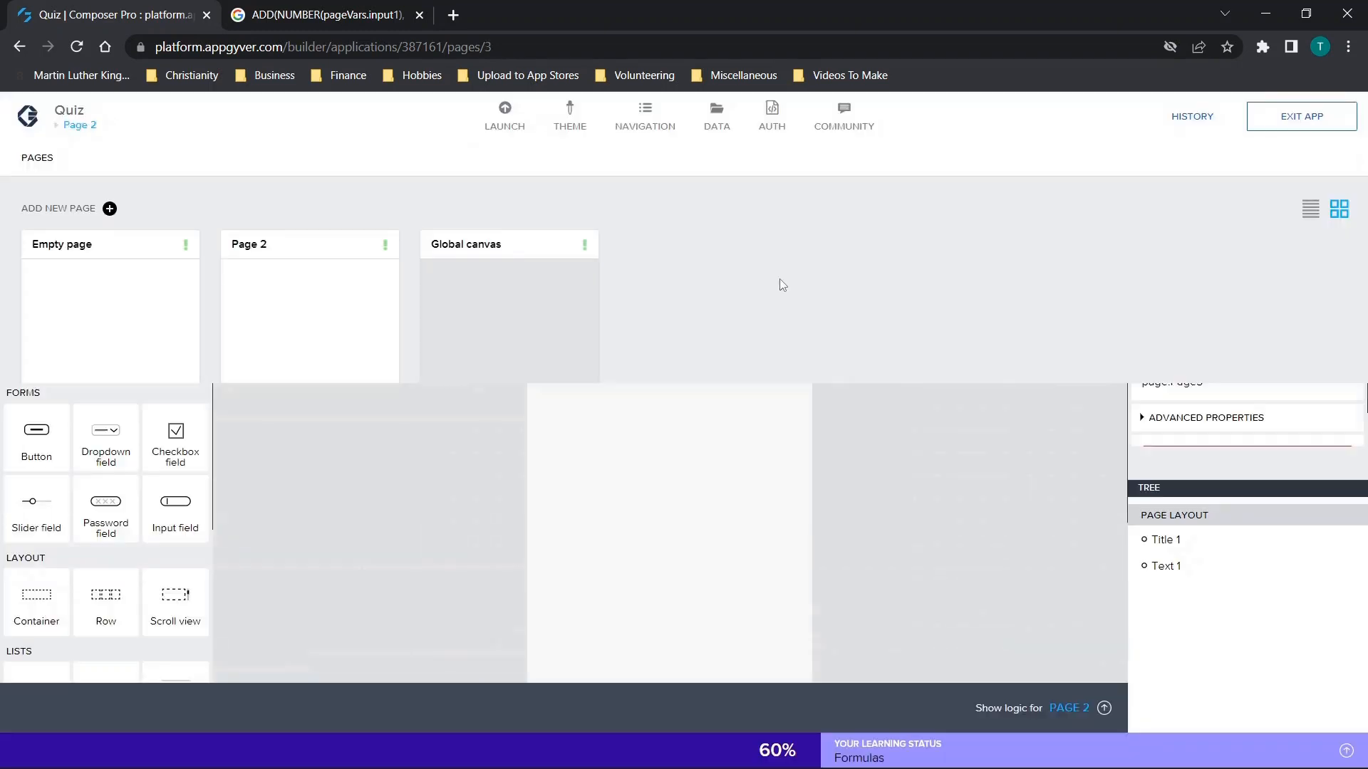
# Change Page 2's headline content to "Question".
pyautogui.click(1167, 539)
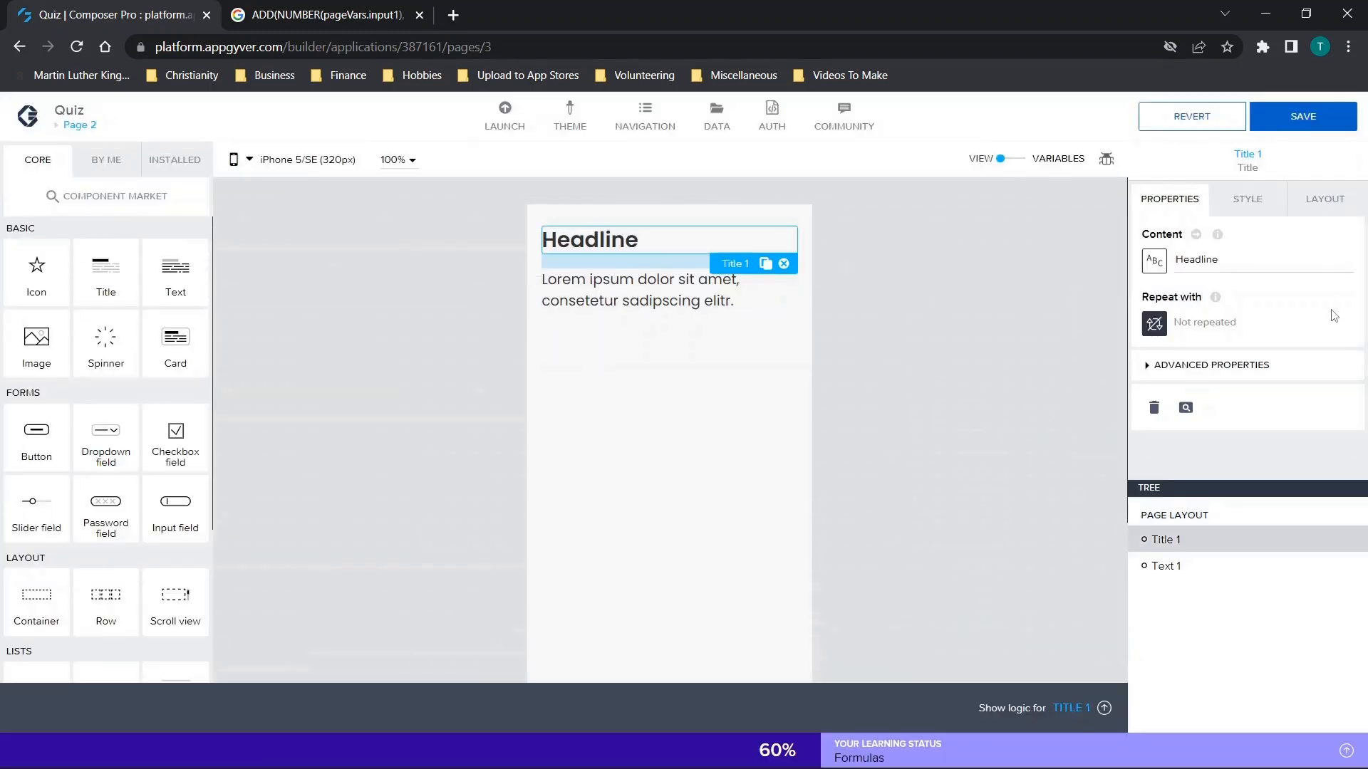
pyautogui.click(1211, 259)
pyautogui.hotkey('ctrl', 'a')
pyautogui.write('Qu')
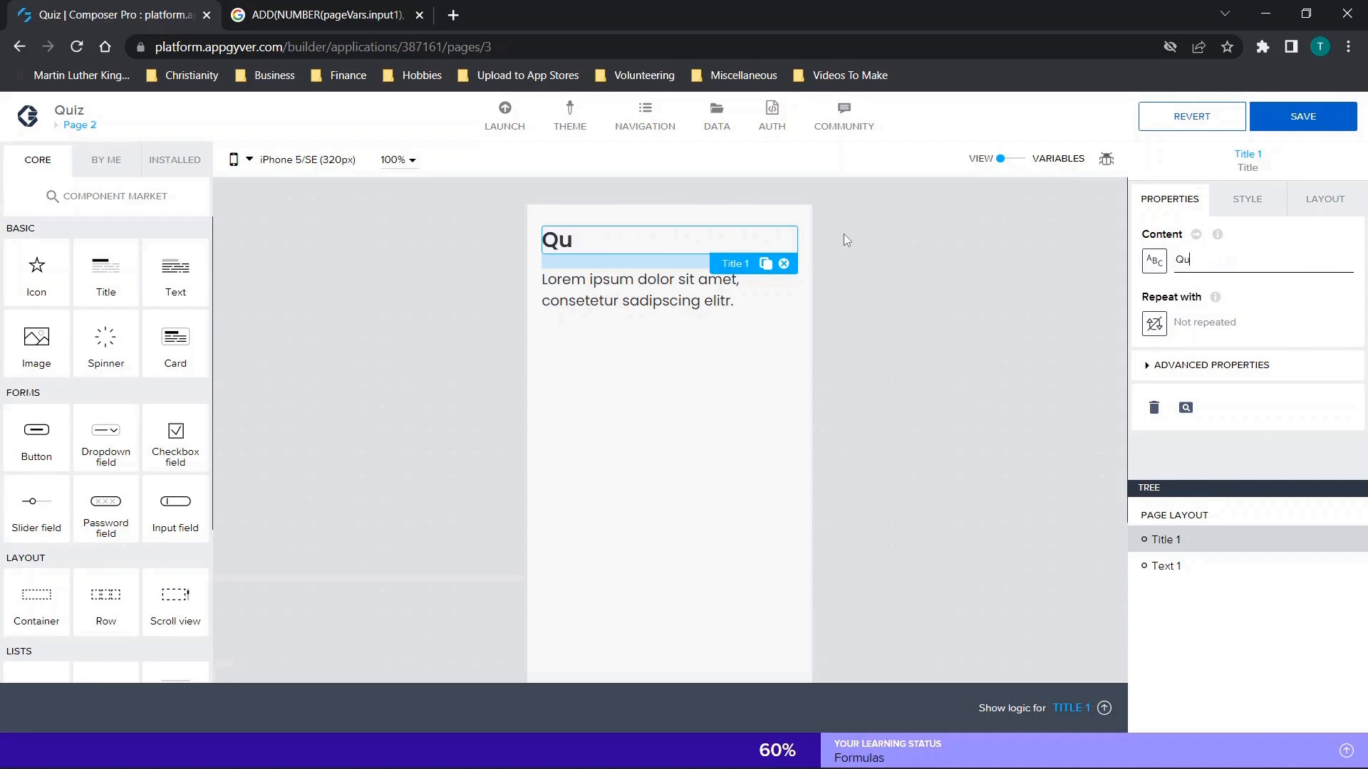
pyautogui.write('estion')
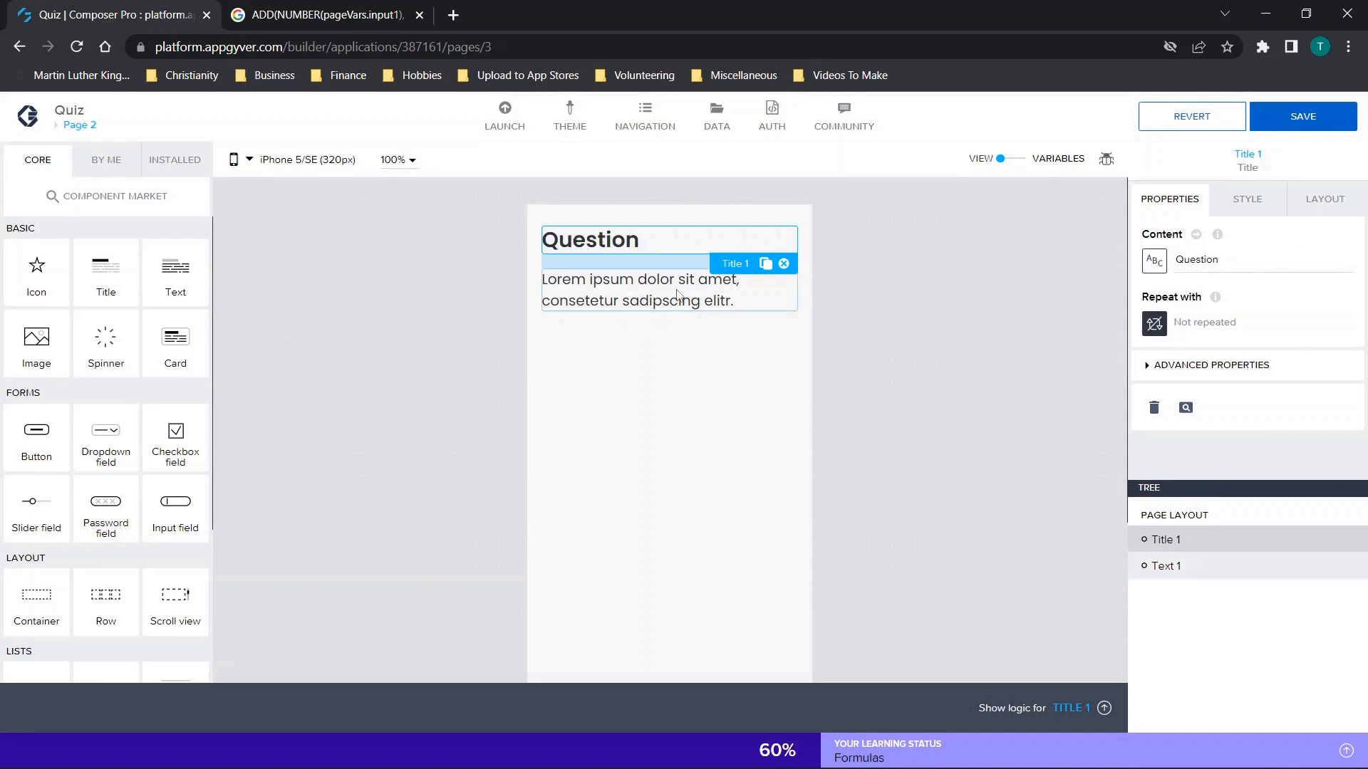
# Replace the placeholder paragraph under Page 2's title with "Select C".
pyautogui.click(678, 294)
pyautogui.click(1296, 260)
pyautogui.hotkey('ctrl', 'a')
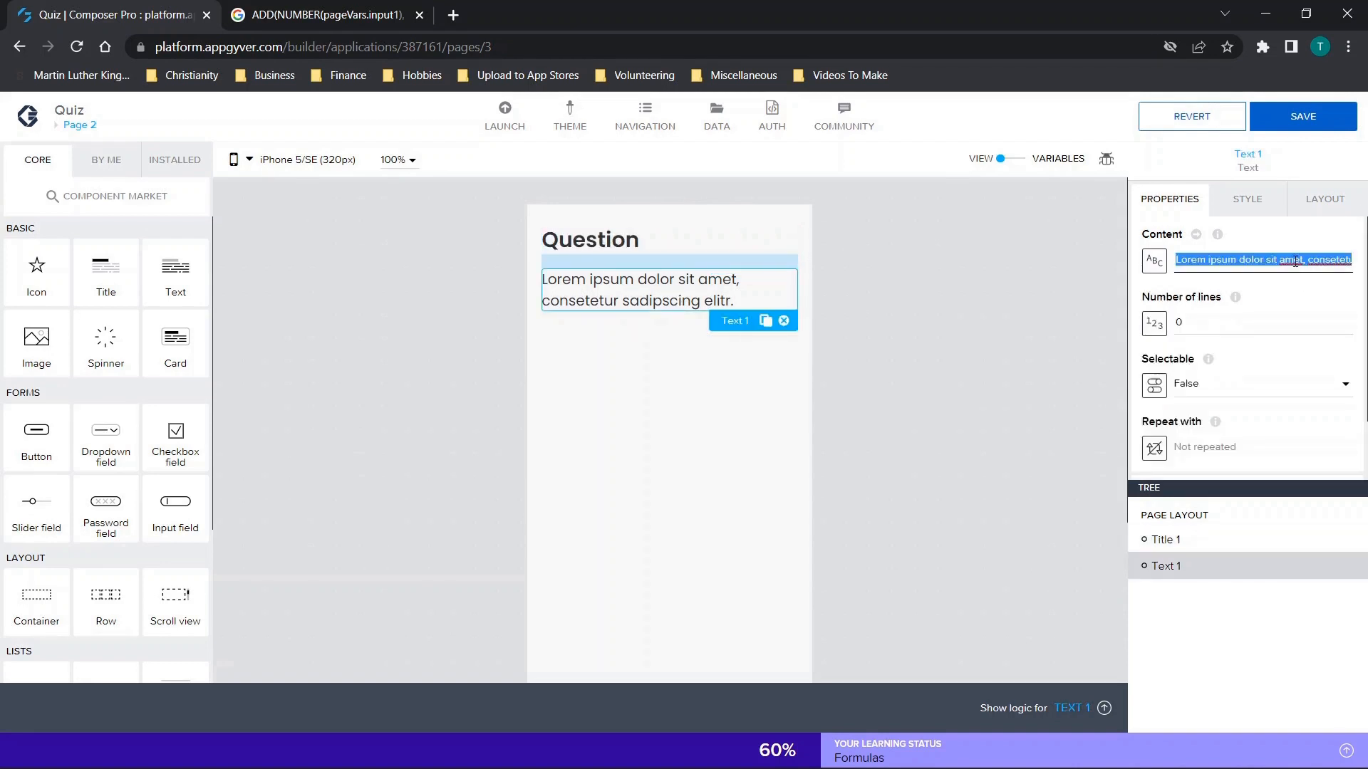
pyautogui.write('Q')
pyautogui.write('Select C')
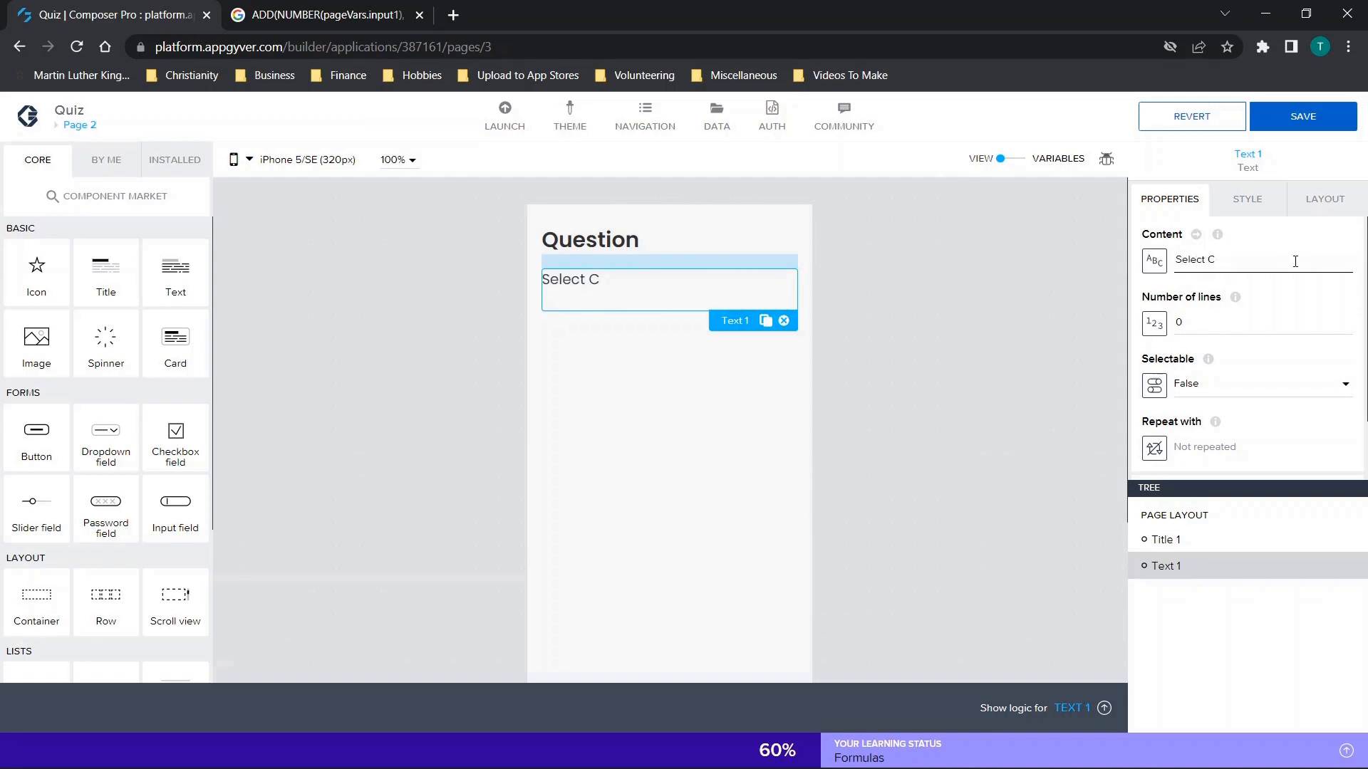
# Paste the copied answer container onto Page 2 and expand it to show its rows.
pyautogui.click(686, 441)
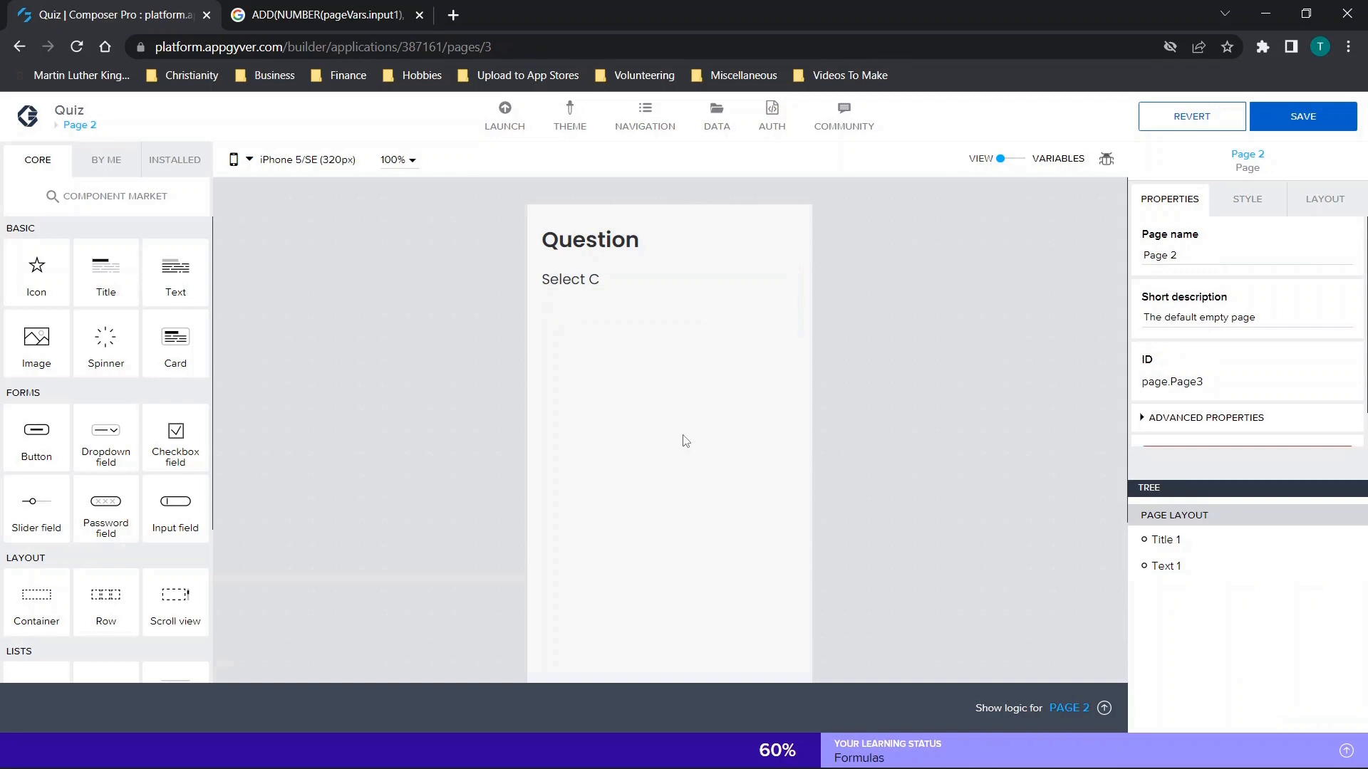
pyautogui.hotkey('ctrl', 'v')
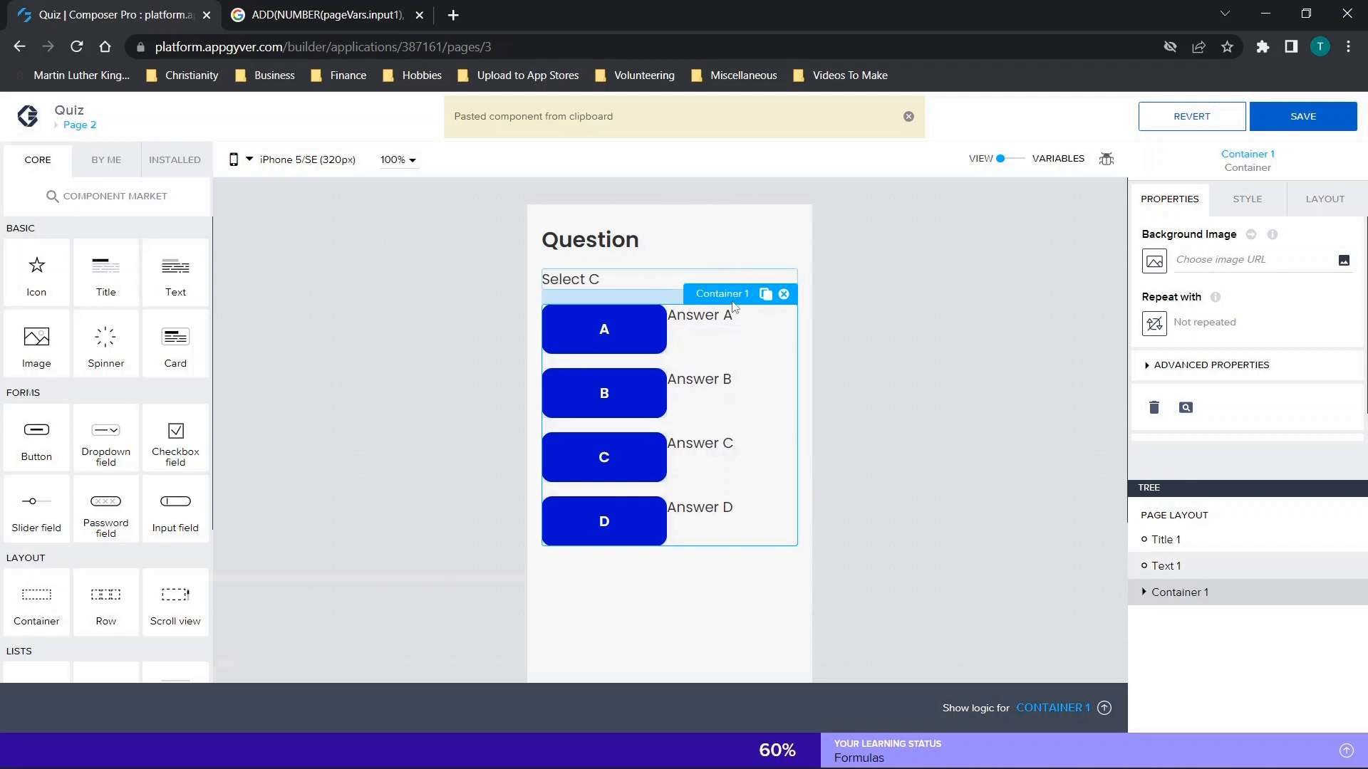
pyautogui.click(1145, 594)
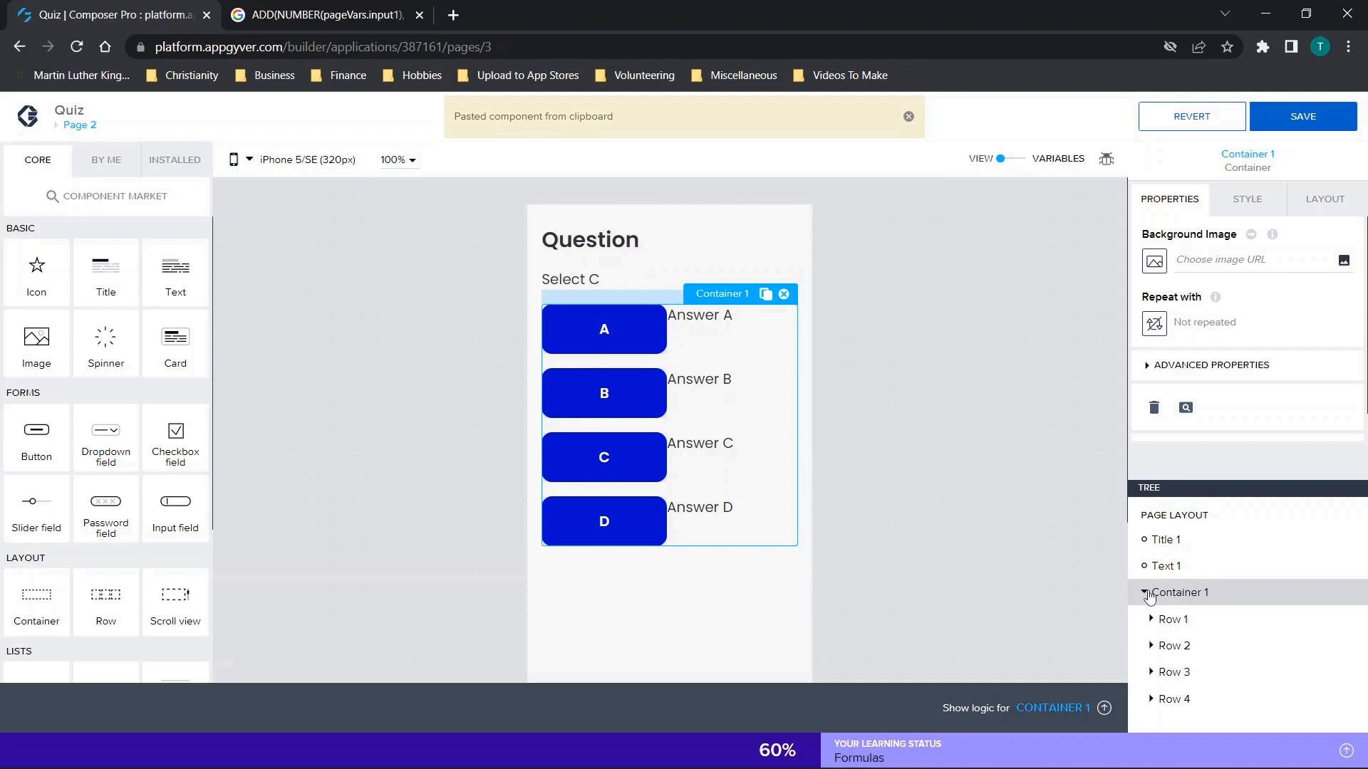
# Set the assigned value of button B's Set app variable function on Page 2 to 0.
pyautogui.click(597, 403)
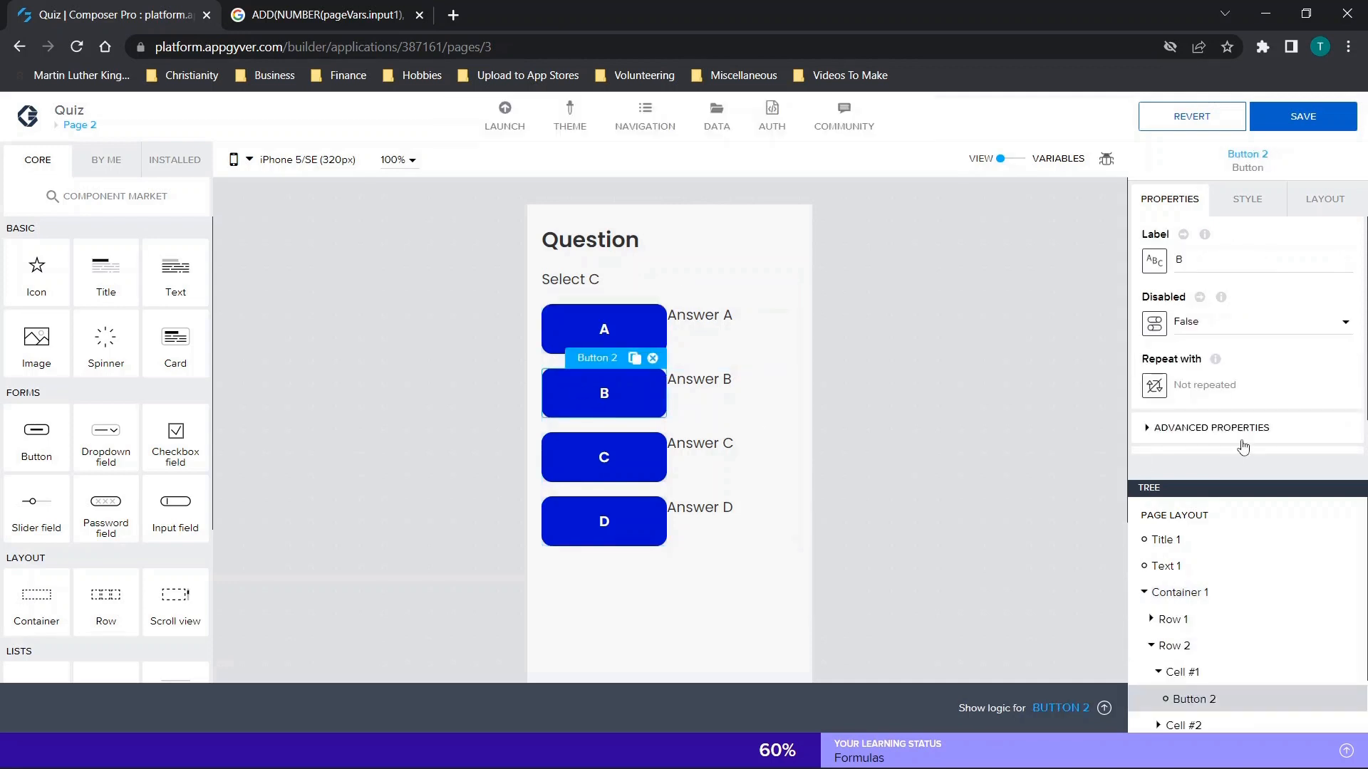
pyautogui.click(1041, 708)
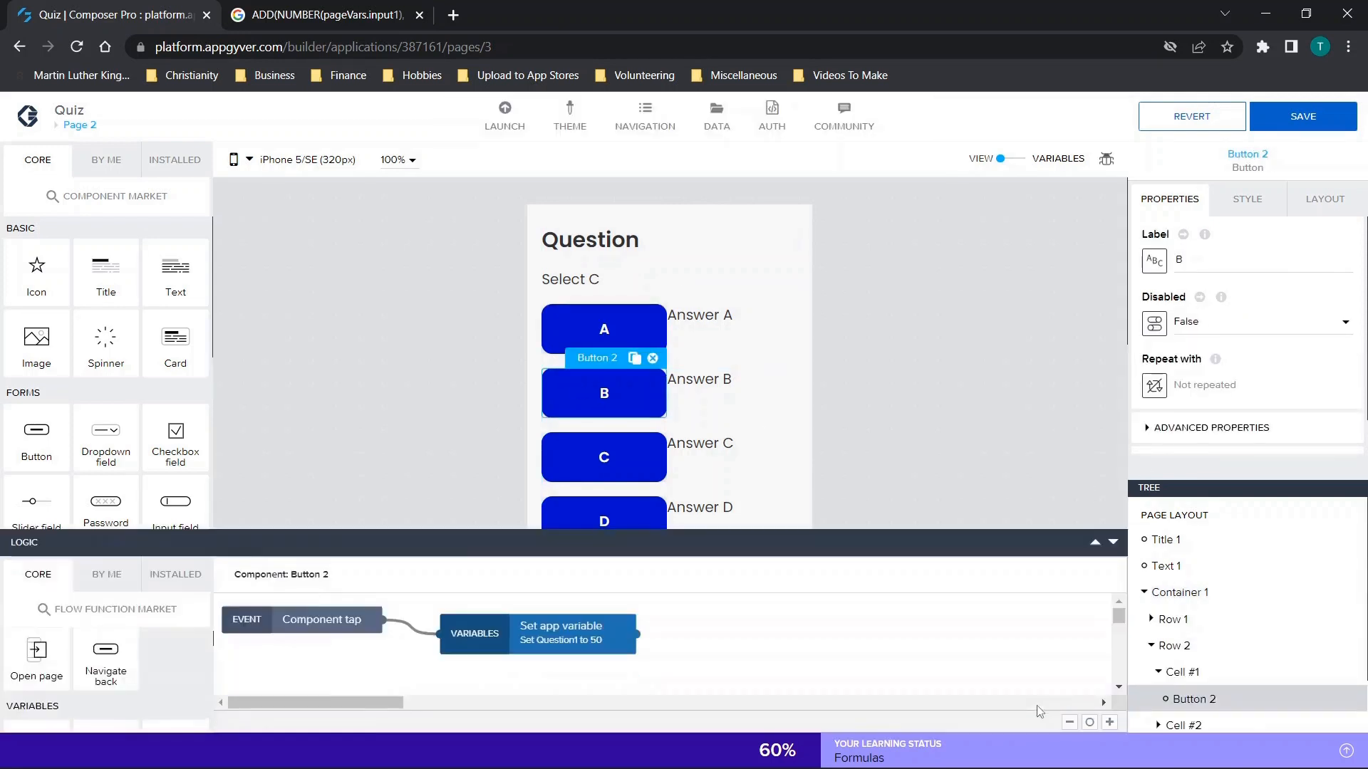
pyautogui.click(518, 565)
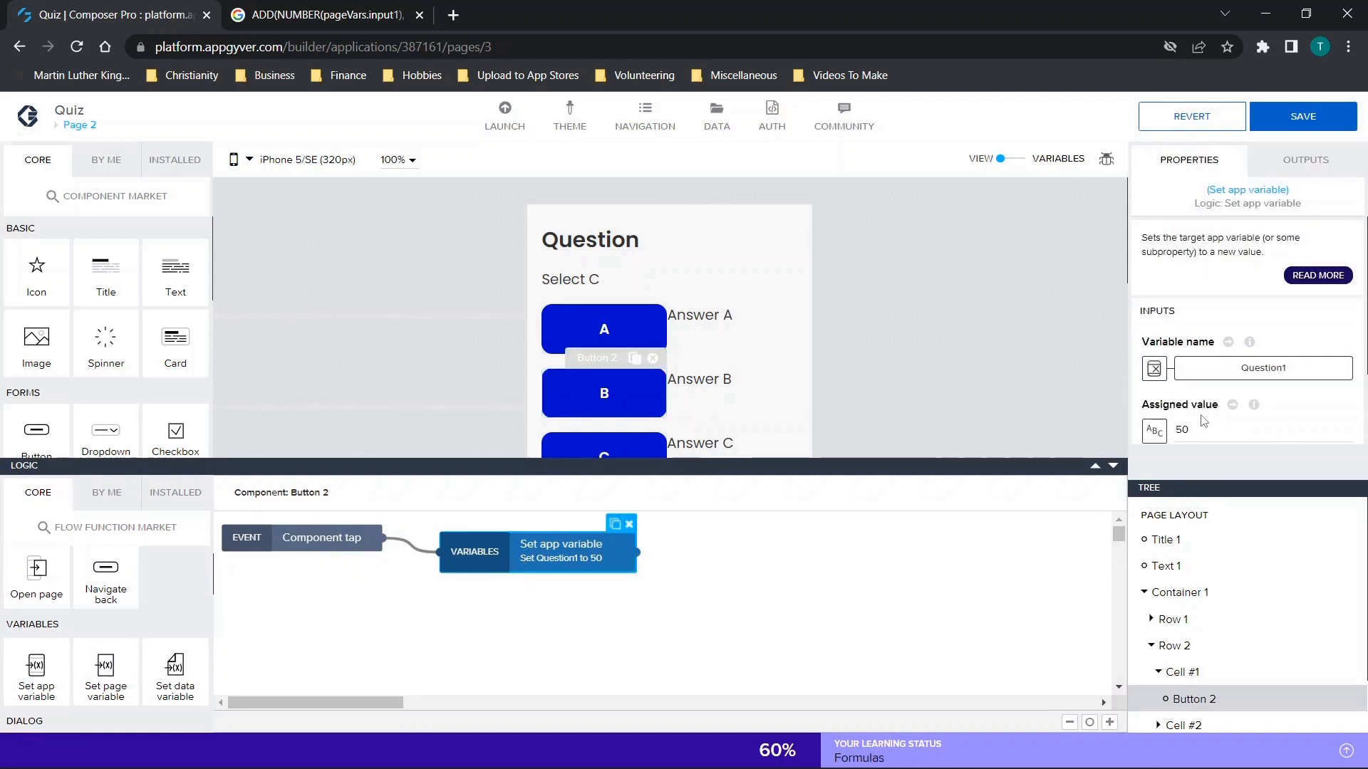
pyautogui.moveTo(1215, 429); pyautogui.dragTo(1083, 460)
pyautogui.write('0')
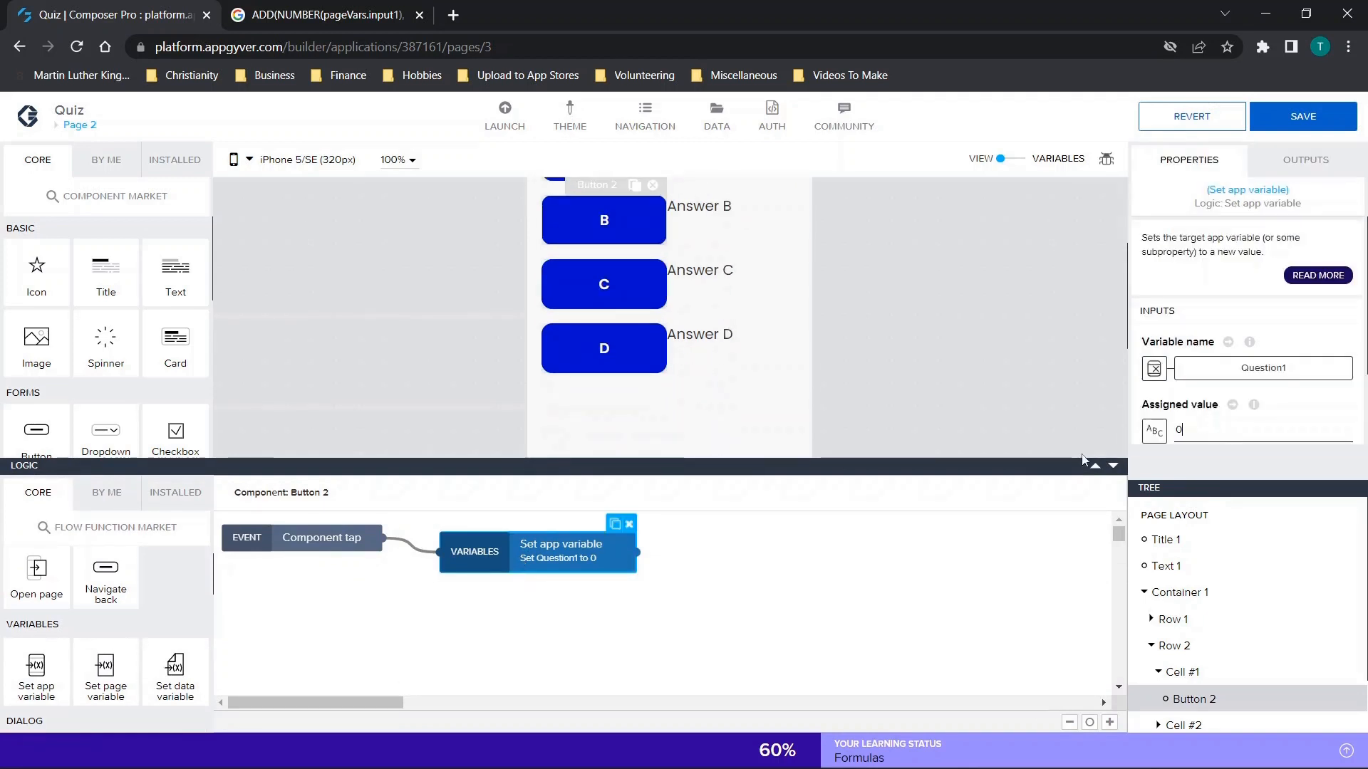
# Set the assigned value of button C's Set app variable function on Page 2 to 50, and save the app.
pyautogui.click(634, 290)
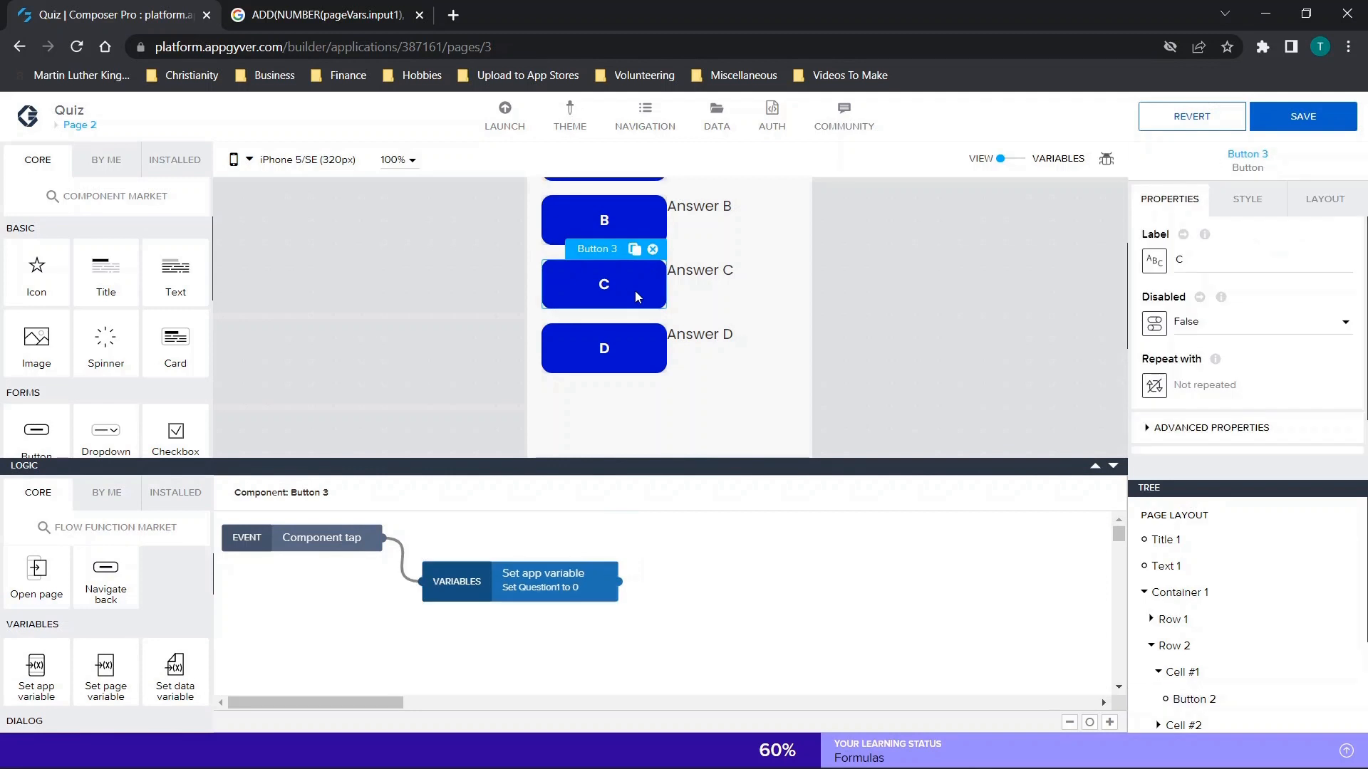
pyautogui.click(511, 591)
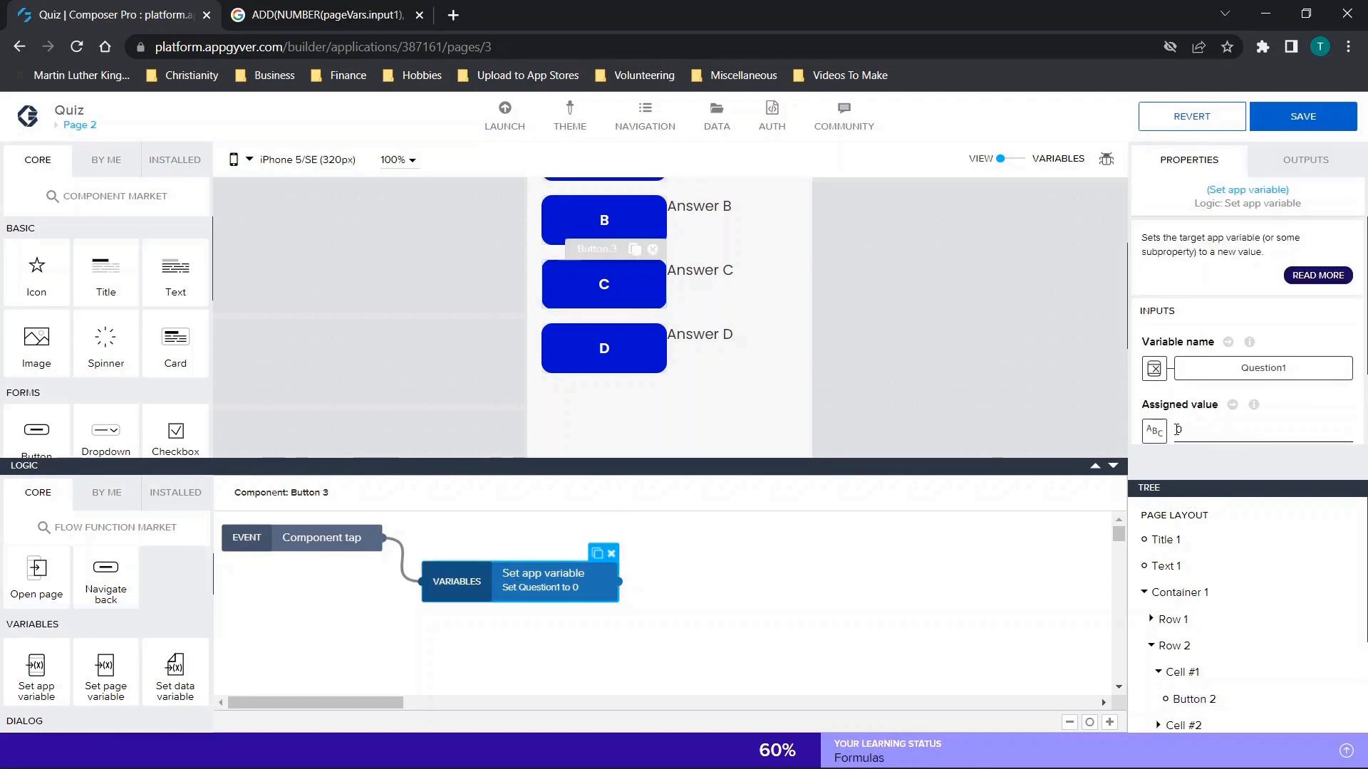
pyautogui.click(1177, 431)
pyautogui.write('5')
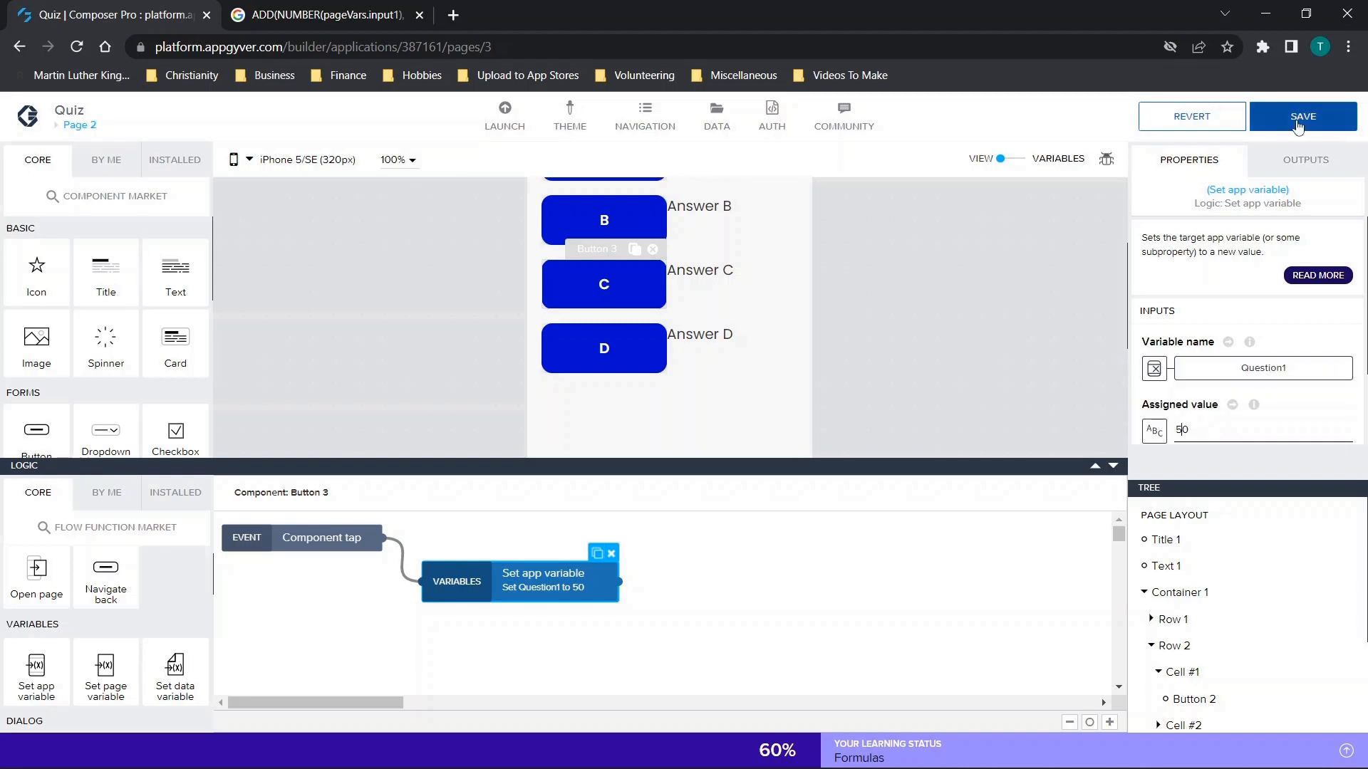
pyautogui.click(1296, 125)
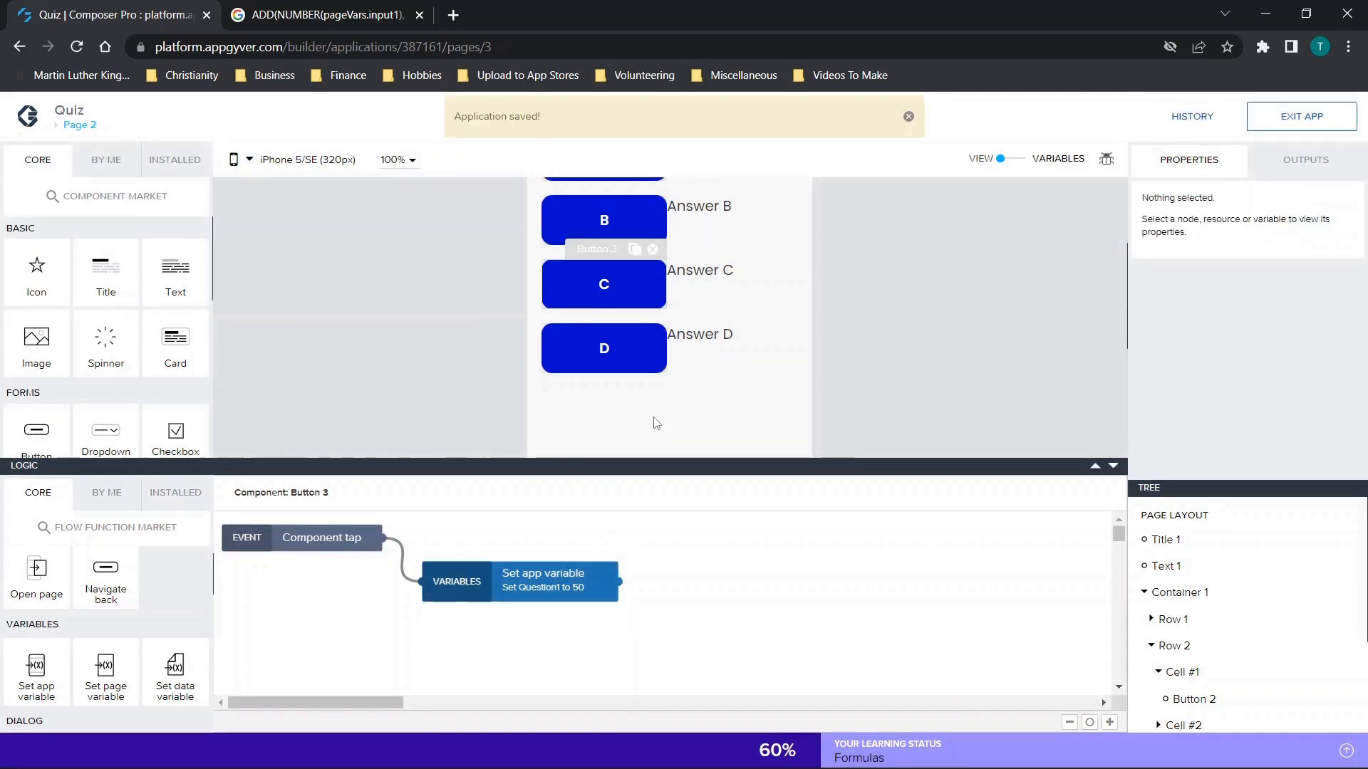
# Review the Set app variable functions in the logic of buttons C and A on Page 2.
pyautogui.scroll(1, 674, 328)
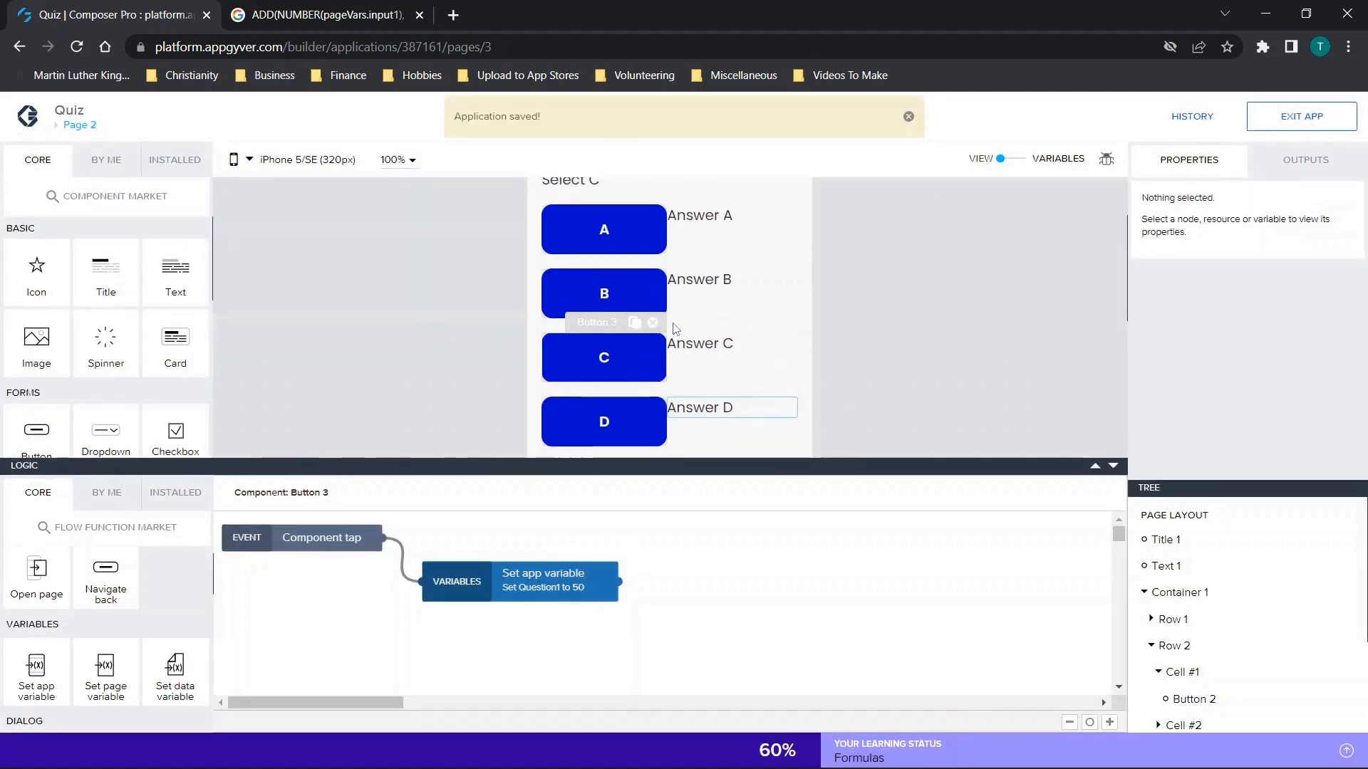
pyautogui.click(528, 588)
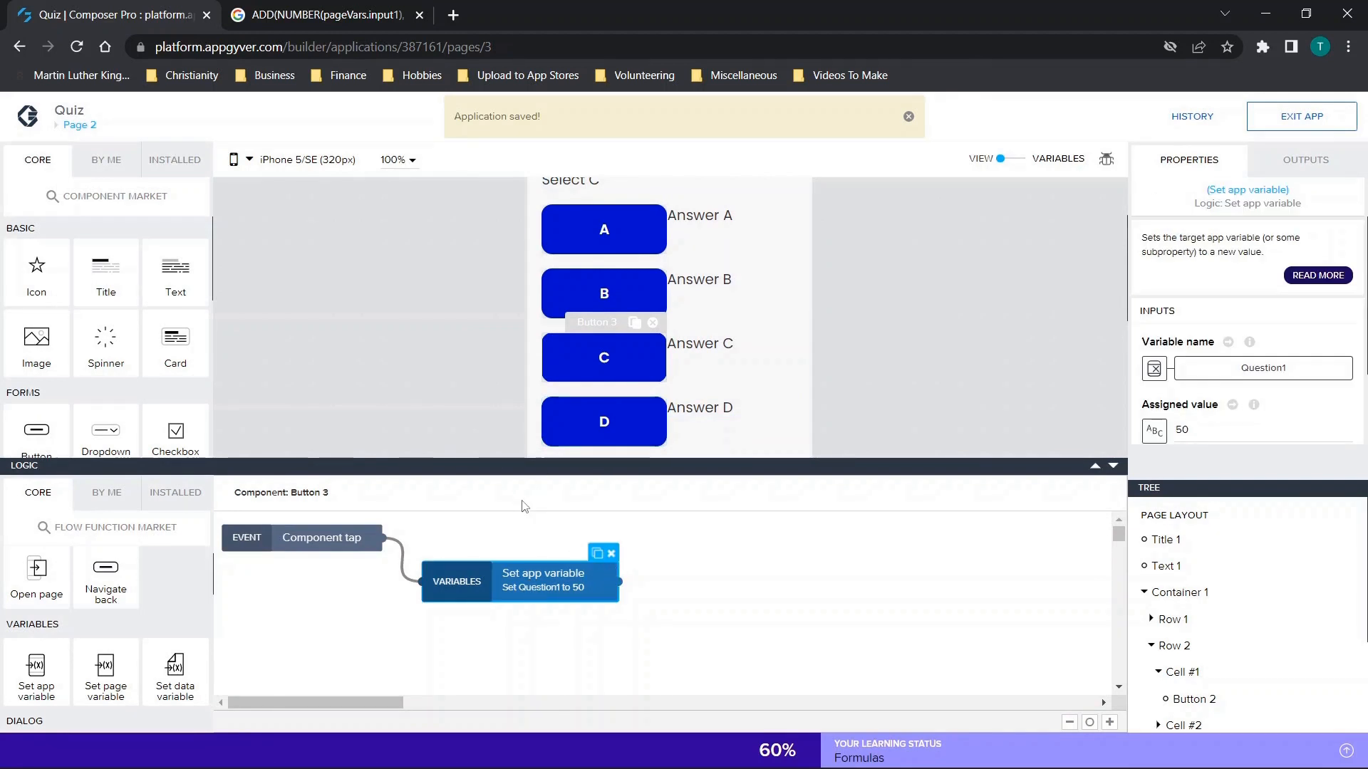
pyautogui.click(605, 232)
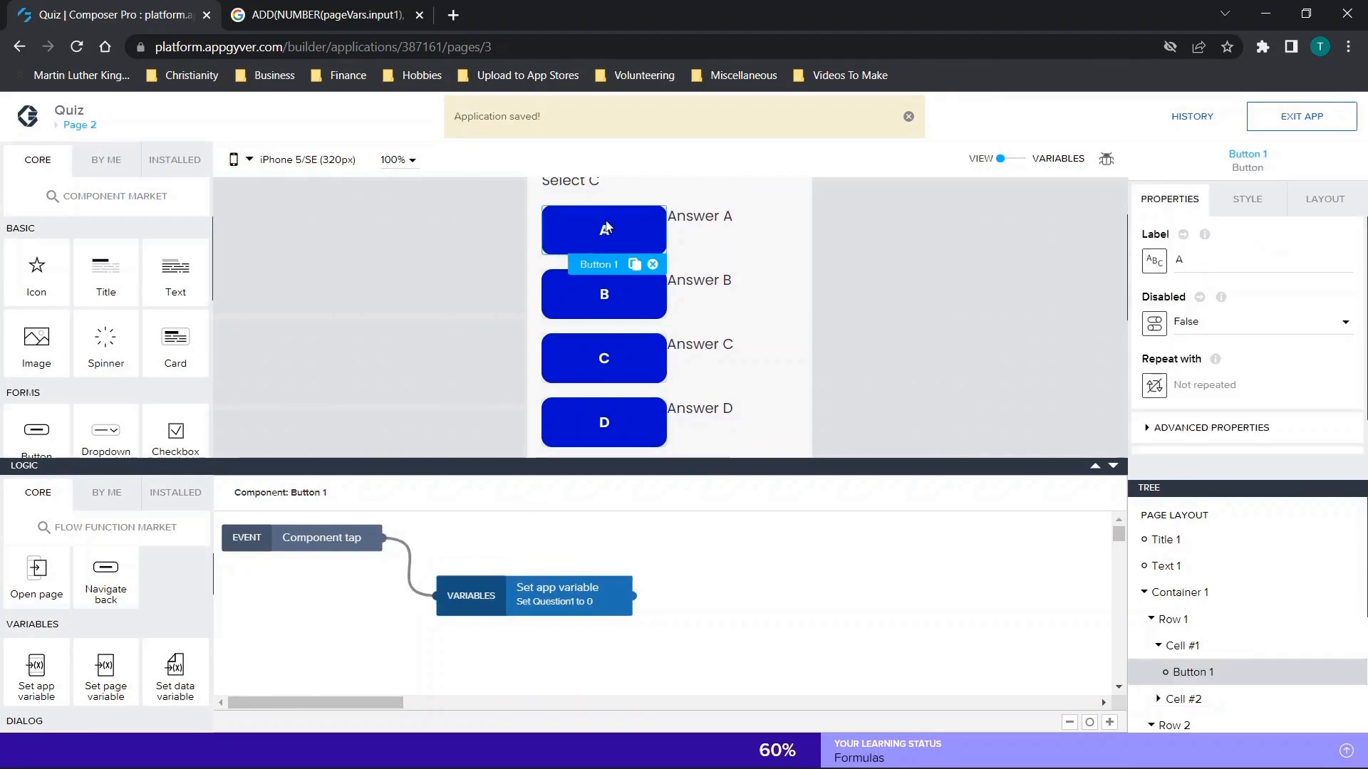
pyautogui.scroll(1, 608, 228)
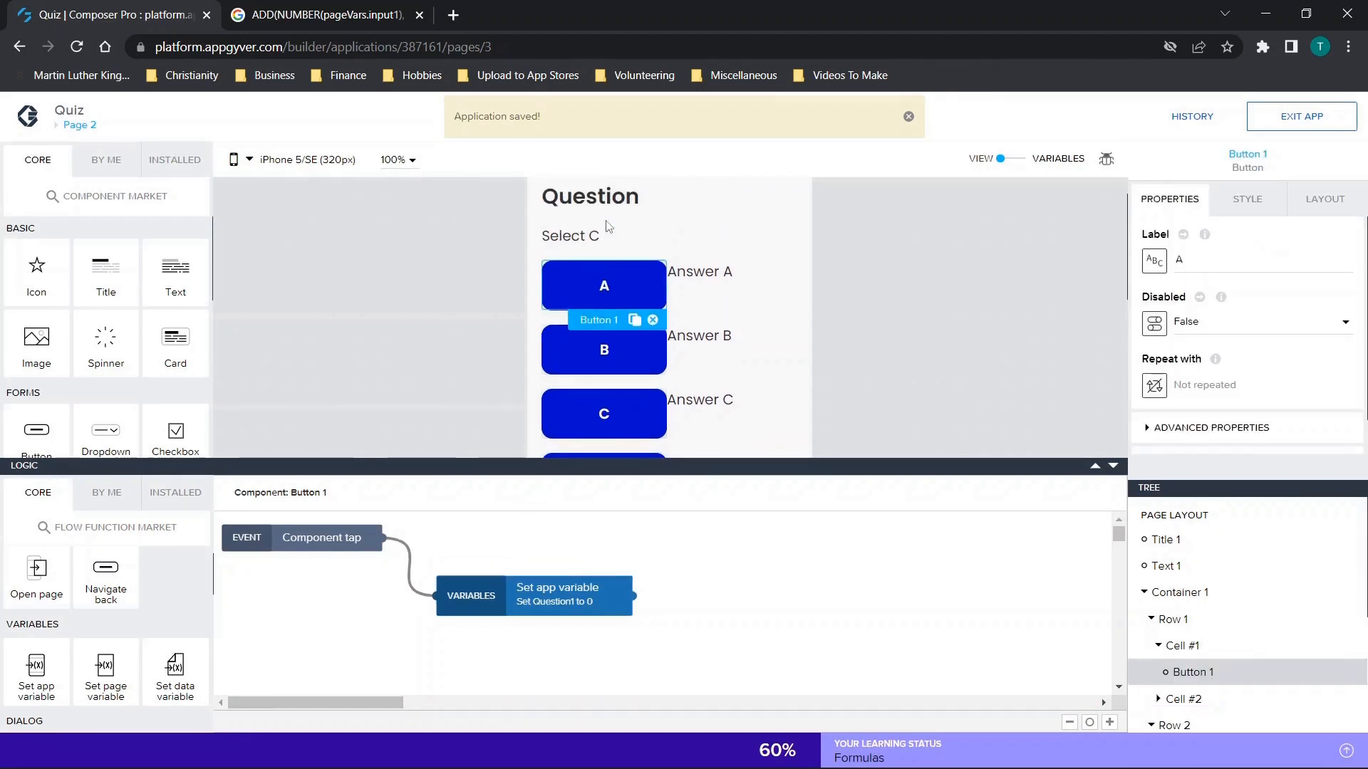
pyautogui.click(1114, 467)
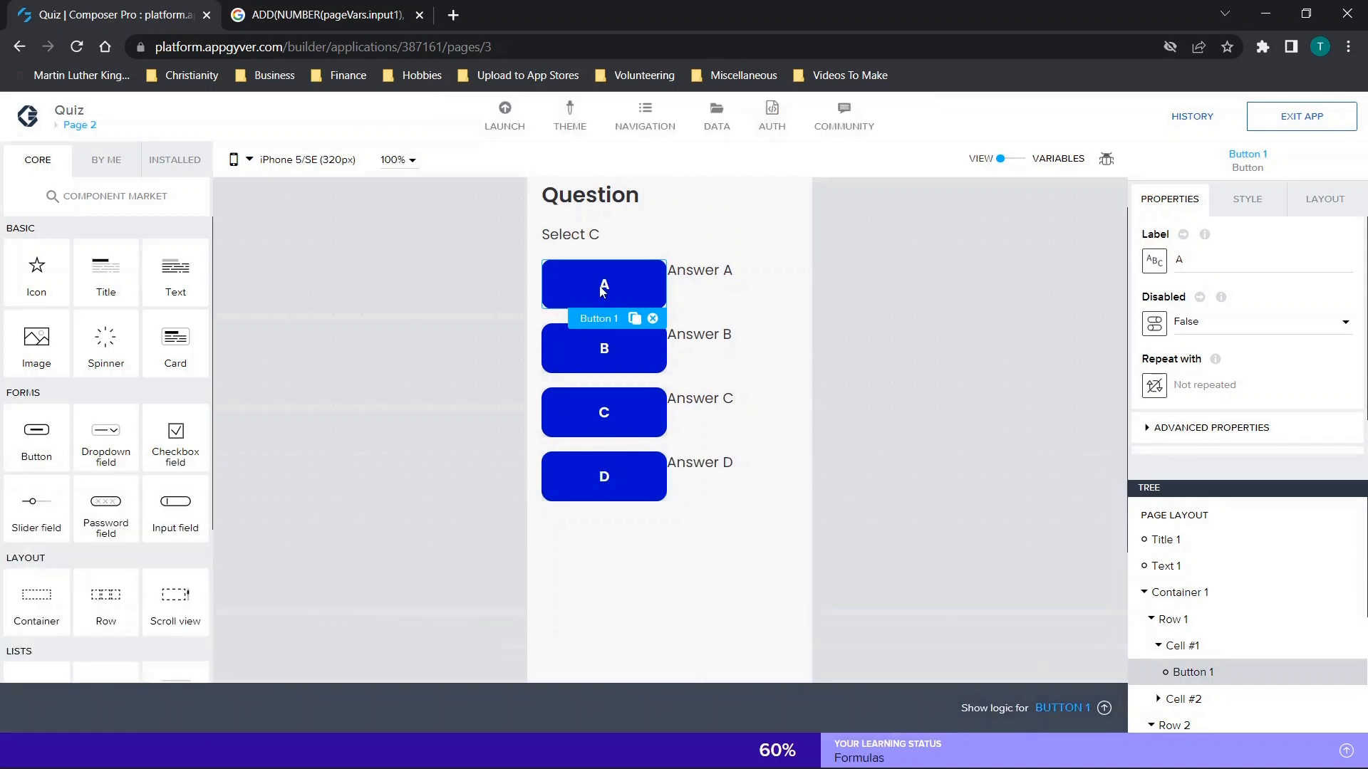
pyautogui.click(1104, 709)
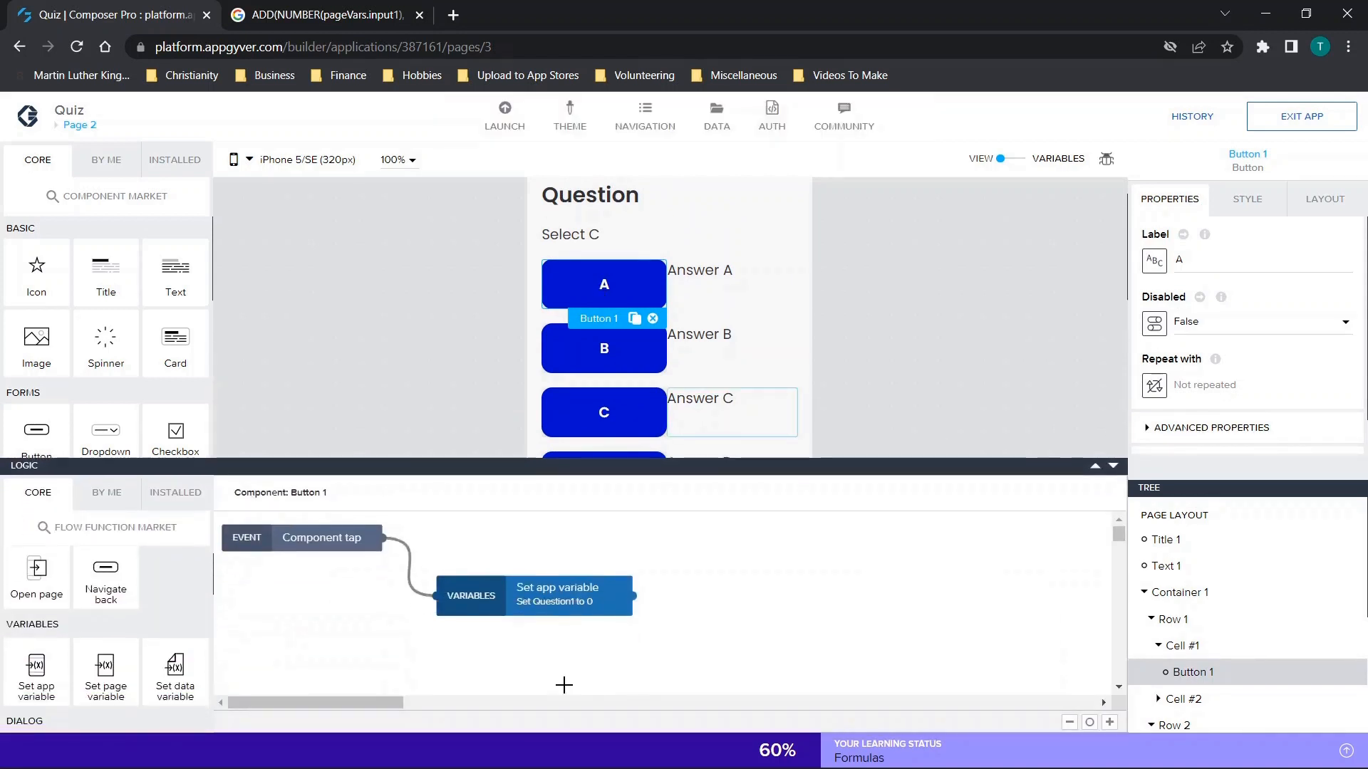
# Bind the variable name of button A's Set app variable function on Page 2 to Question2.
pyautogui.click(568, 600)
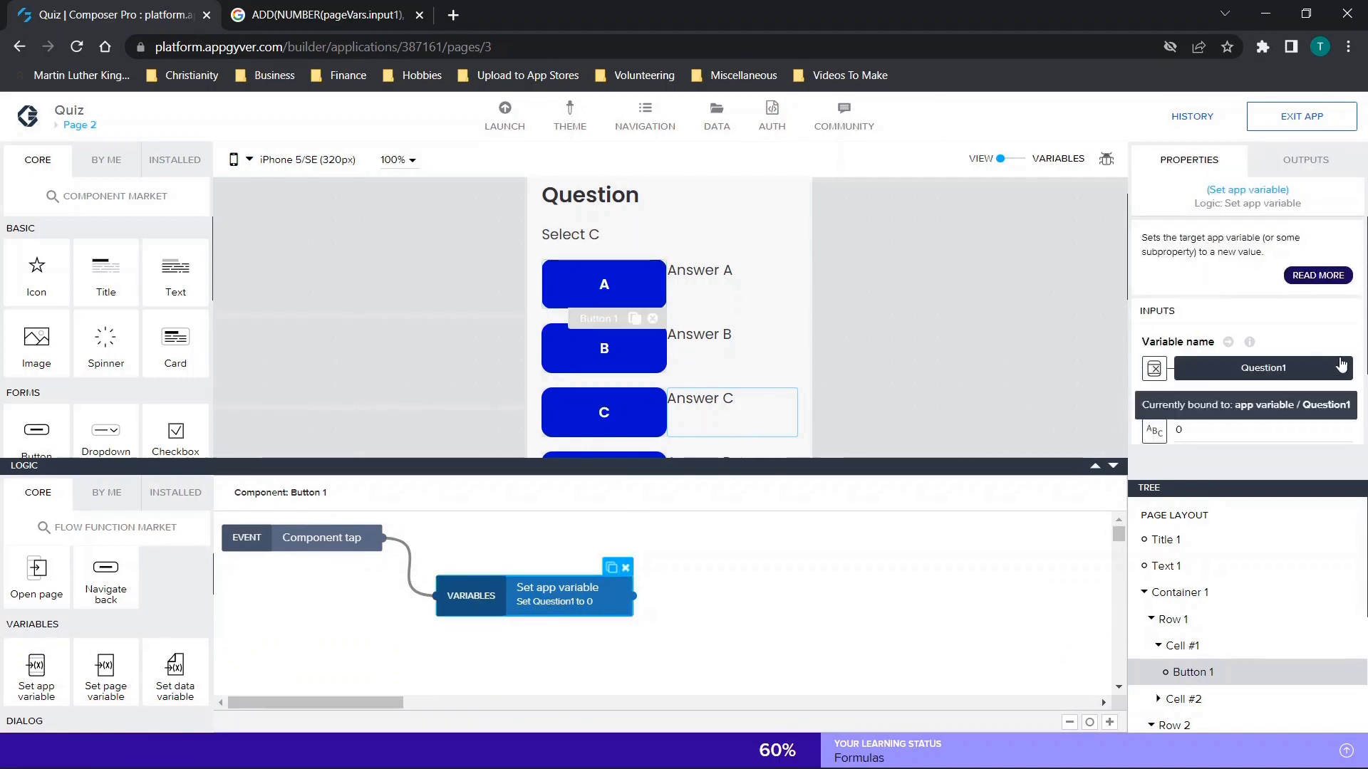
pyautogui.click(1305, 370)
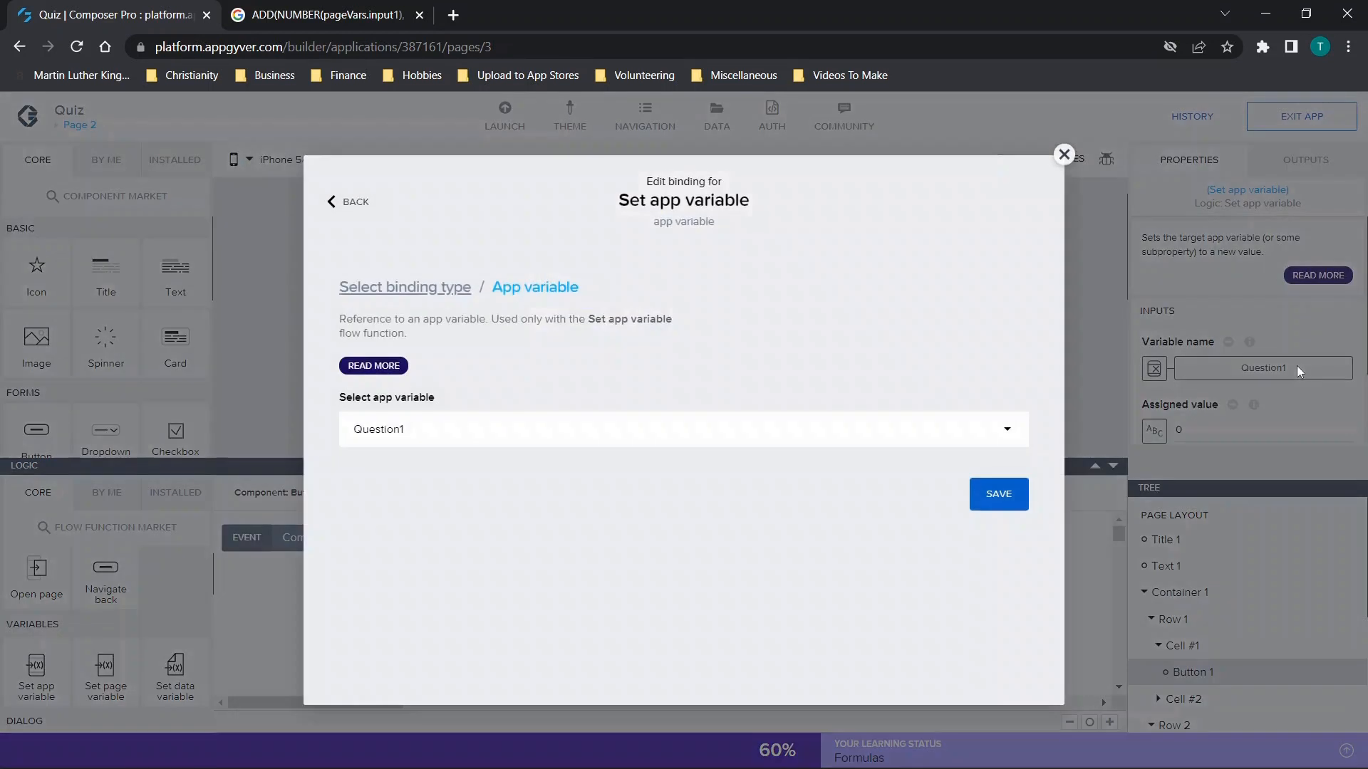
pyautogui.click(596, 428)
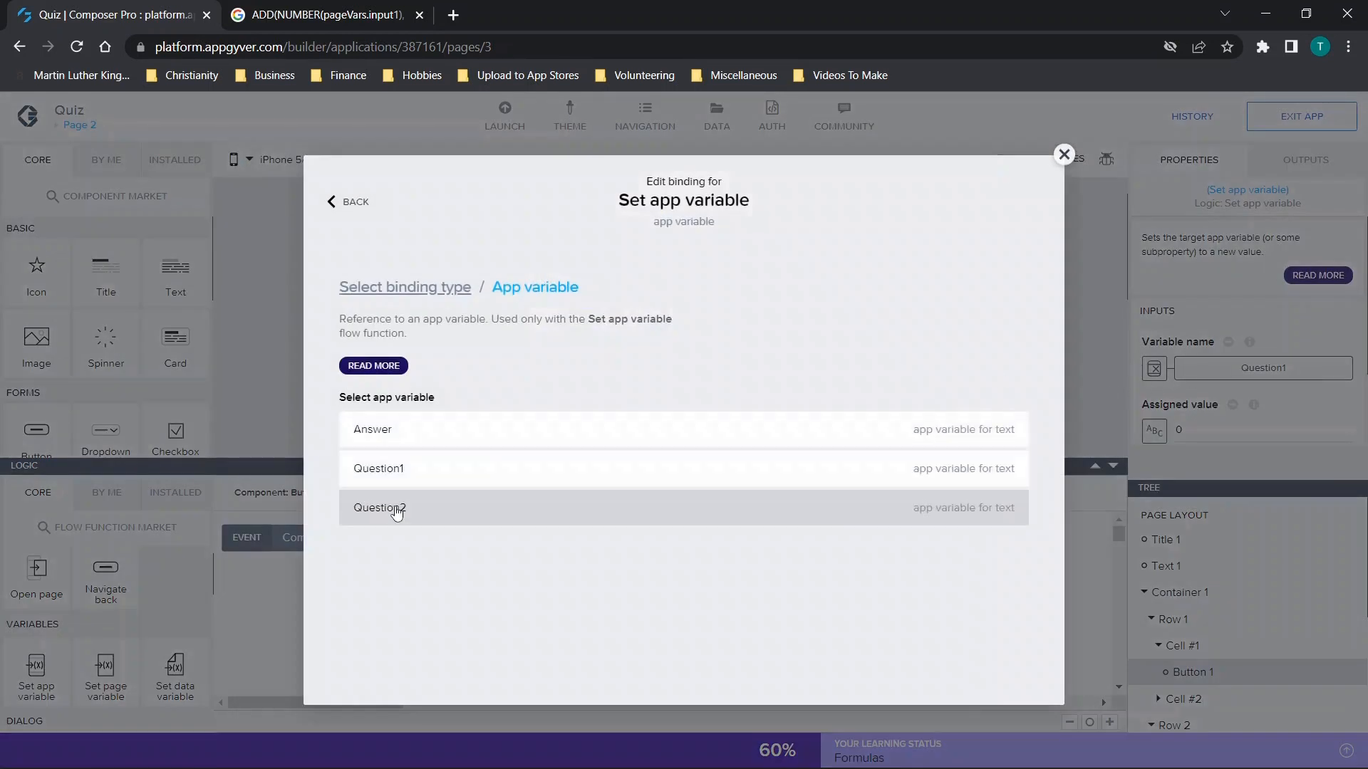
pyautogui.click(394, 510)
pyautogui.click(1005, 497)
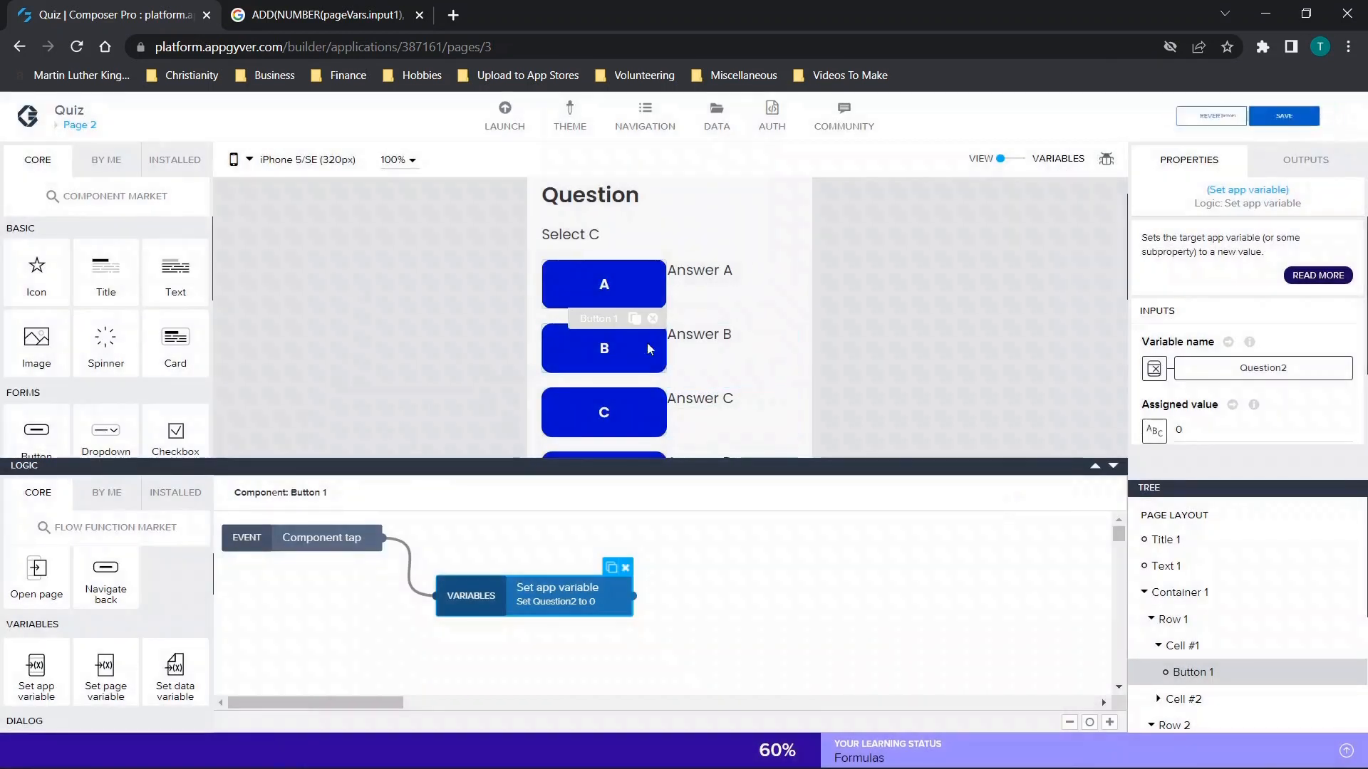
pyautogui.click(606, 285)
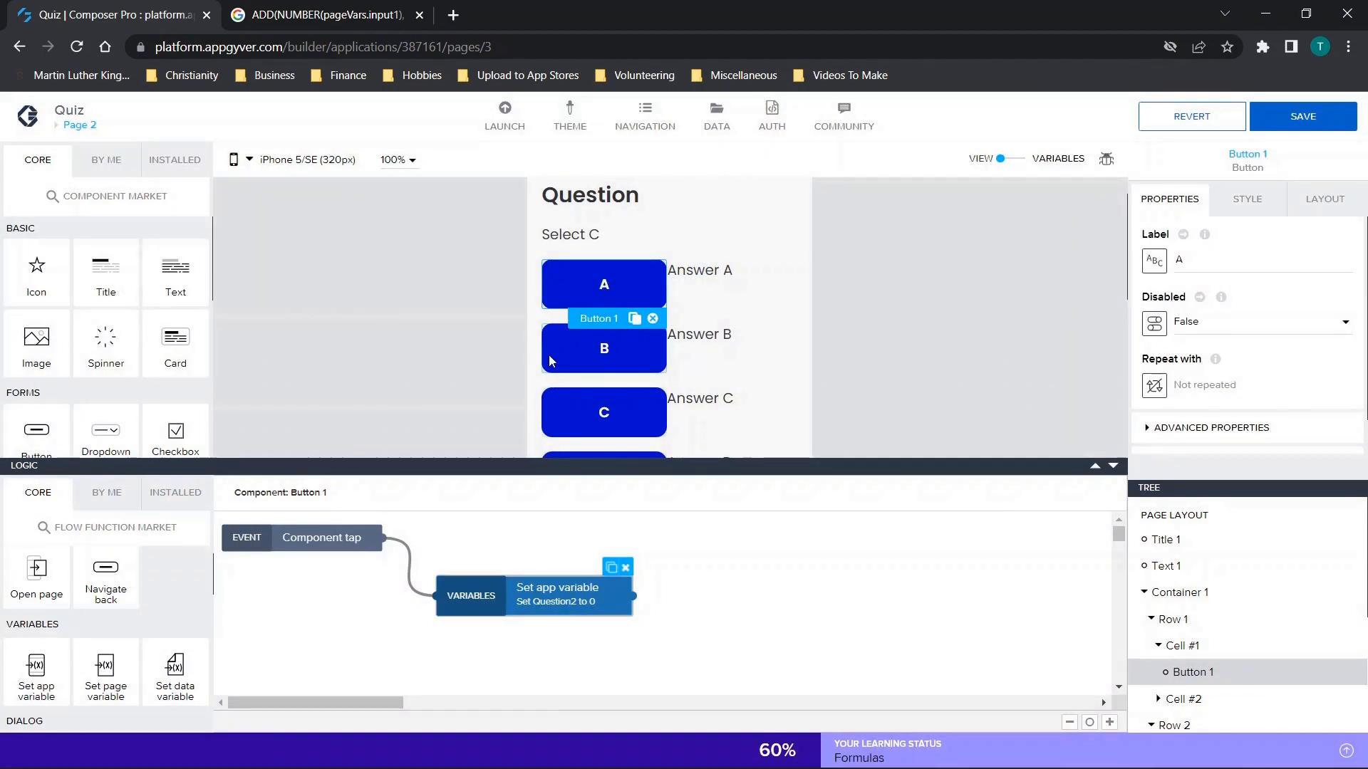
# Bind the variable name of button B's Set app variable function on Page 2 to Question2.
pyautogui.click(567, 349)
pyautogui.click(559, 554)
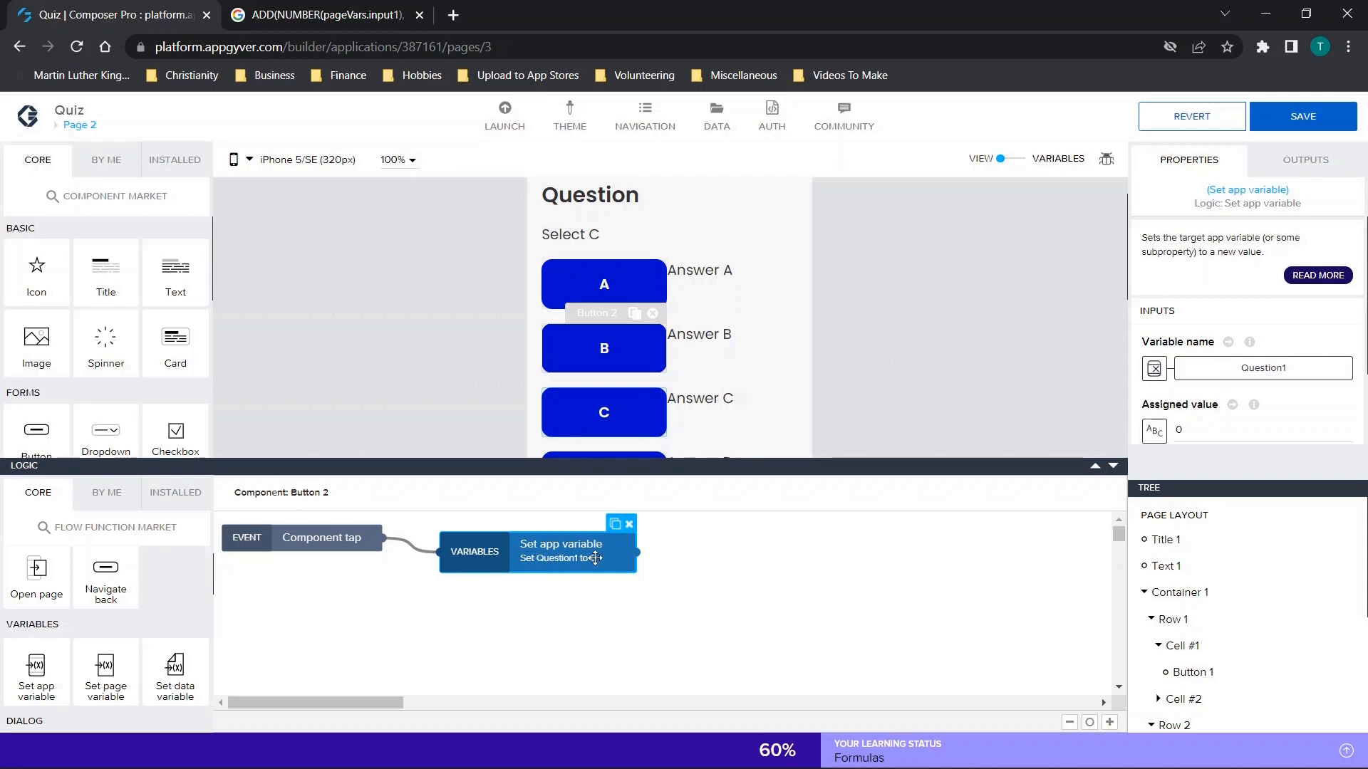
pyautogui.click(1225, 371)
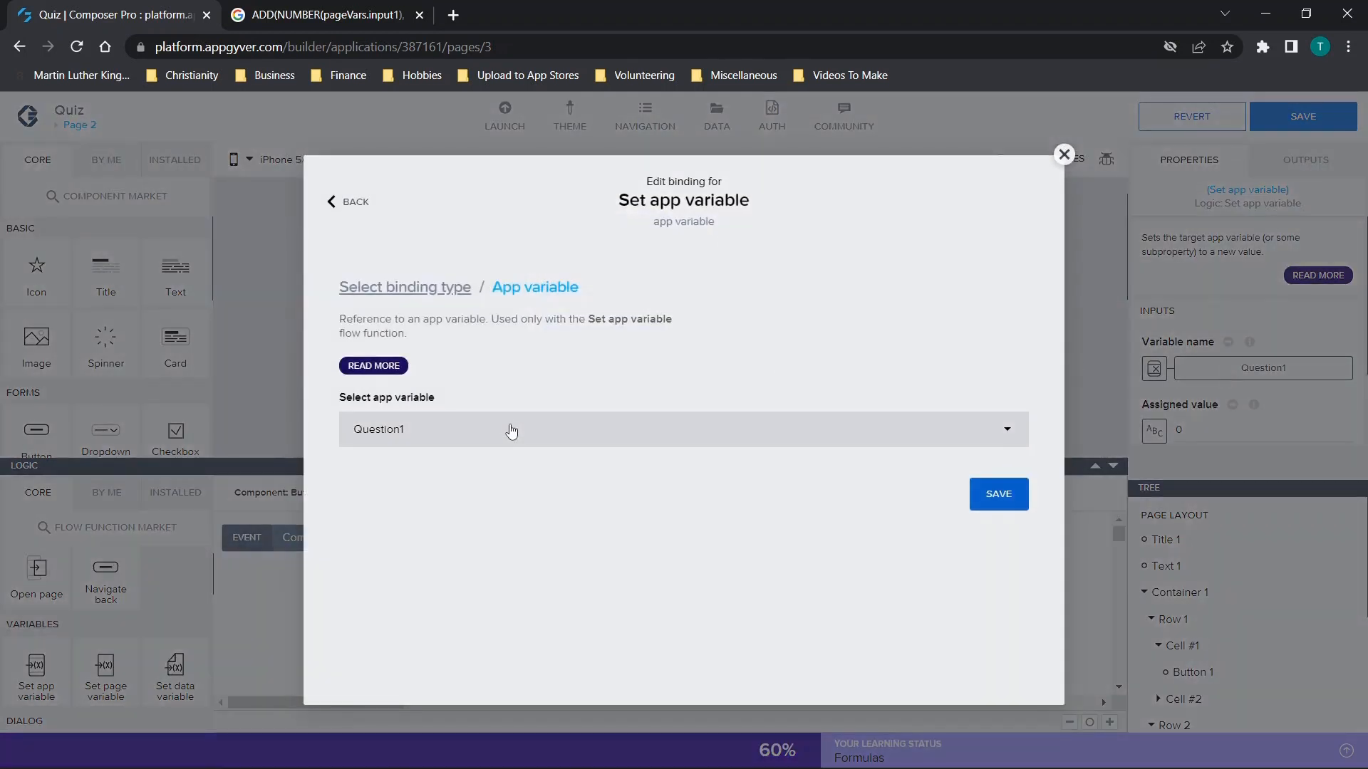
pyautogui.click(418, 507)
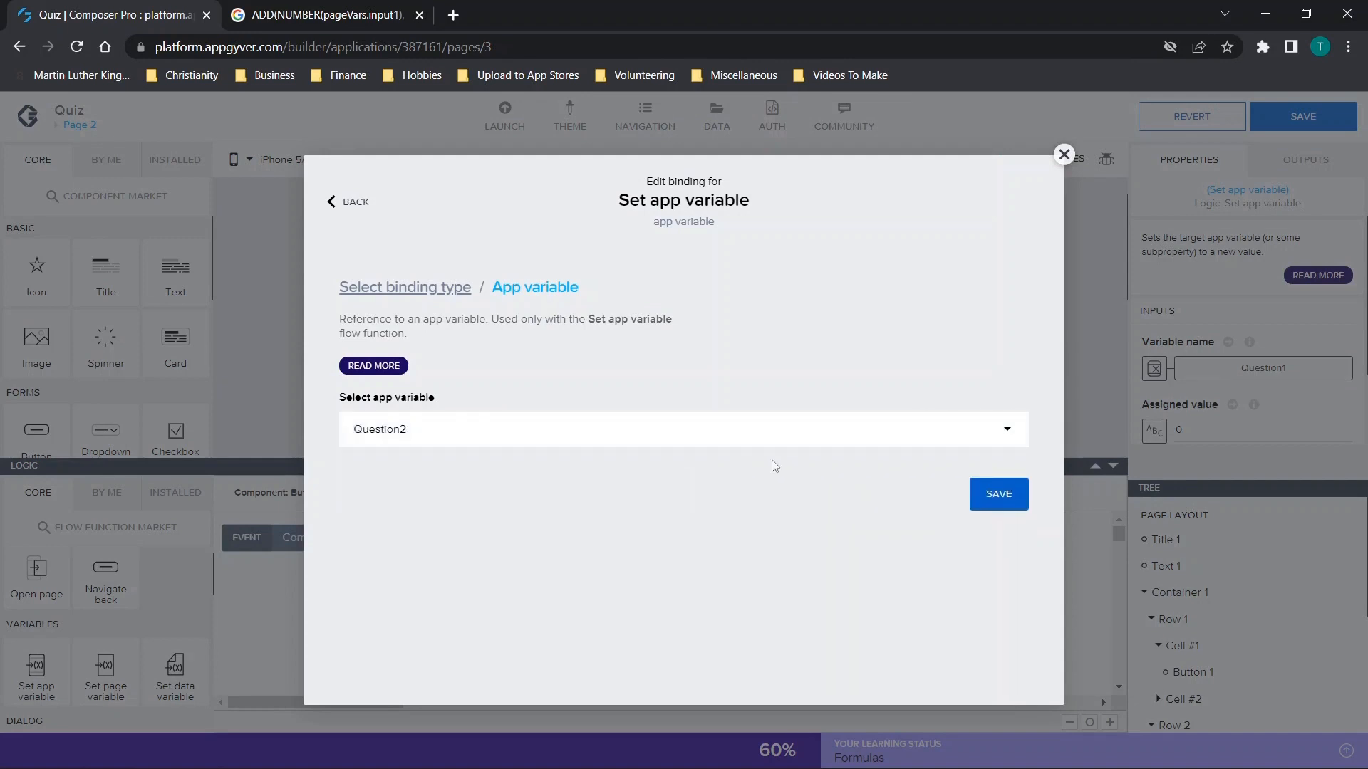
pyautogui.click(1008, 498)
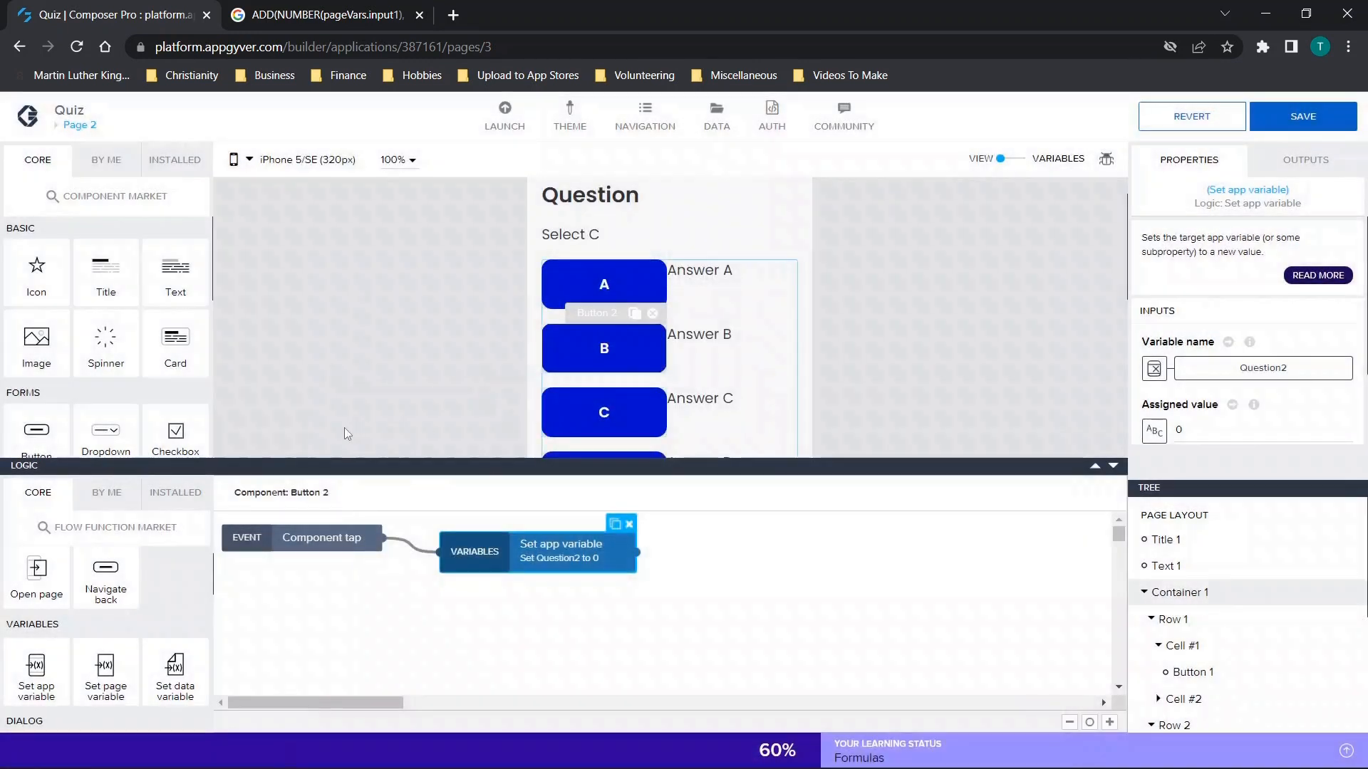
# Bind the variable name of button C's Set app variable function on Page 2 to Question2.
pyautogui.click(529, 611)
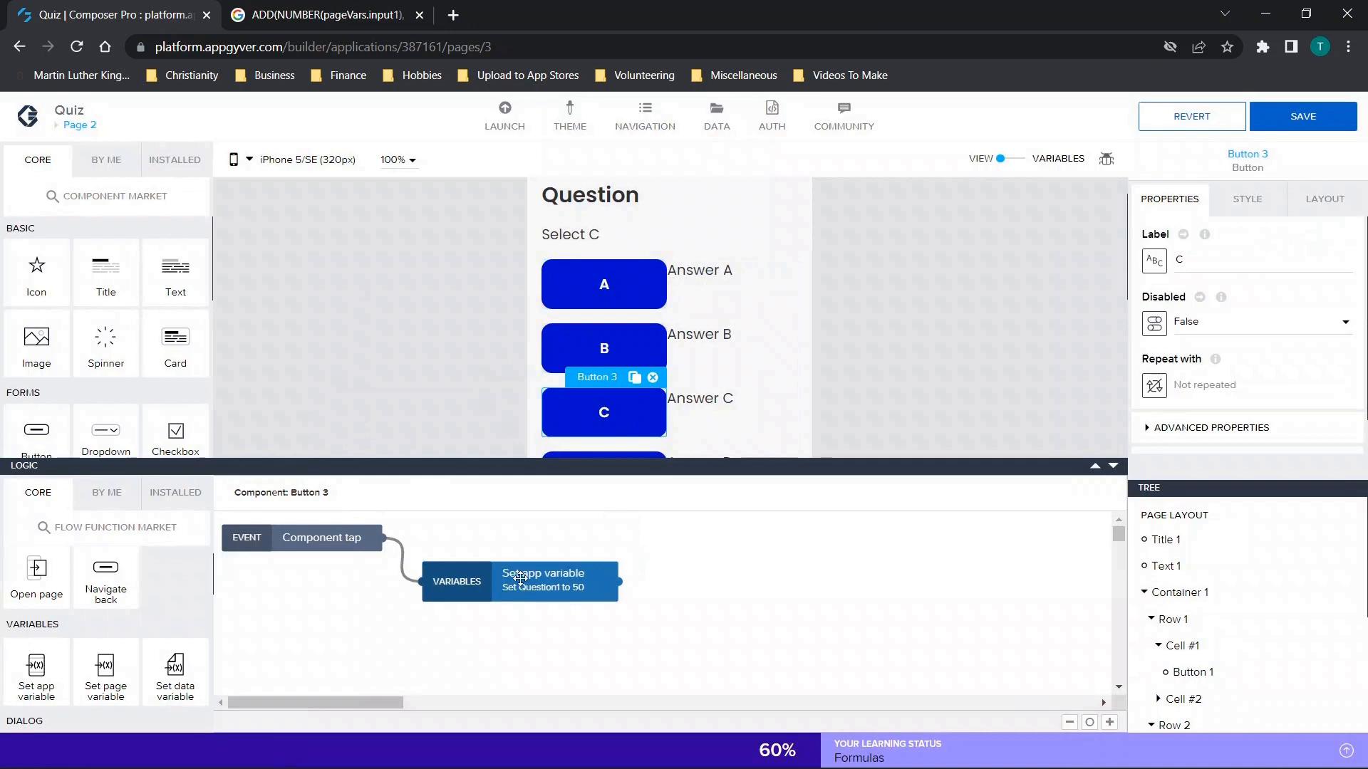
pyautogui.click(520, 580)
pyautogui.moveTo(1249, 344)
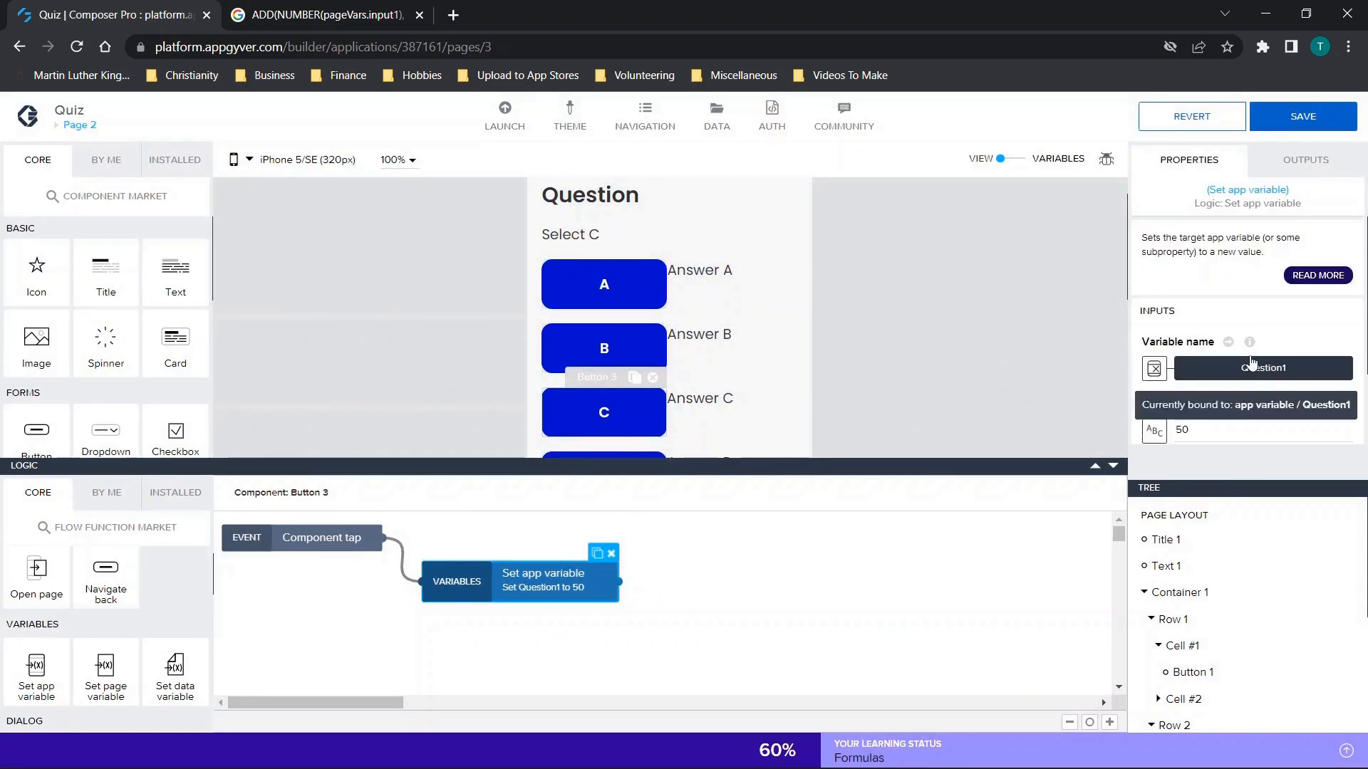
pyautogui.click(1262, 368)
pyautogui.click(493, 446)
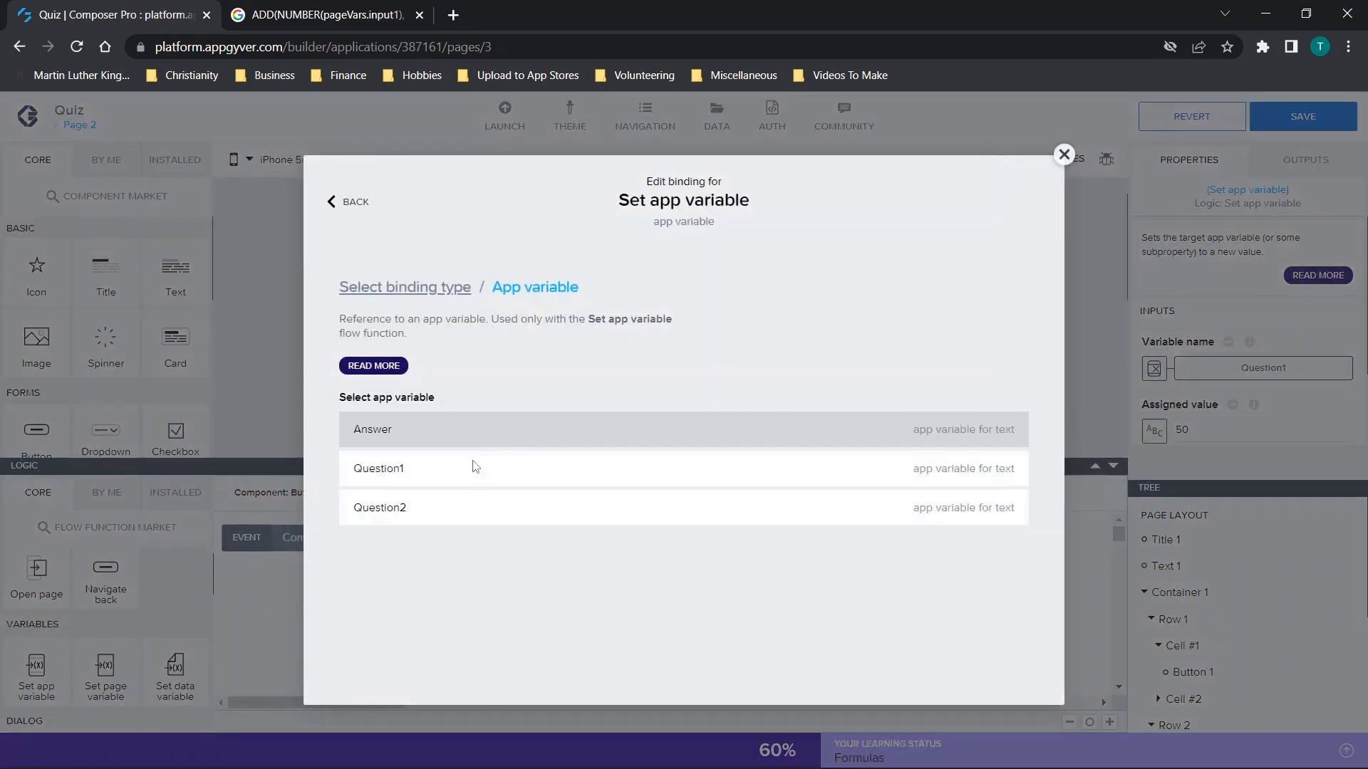
pyautogui.click(436, 525)
pyautogui.click(998, 495)
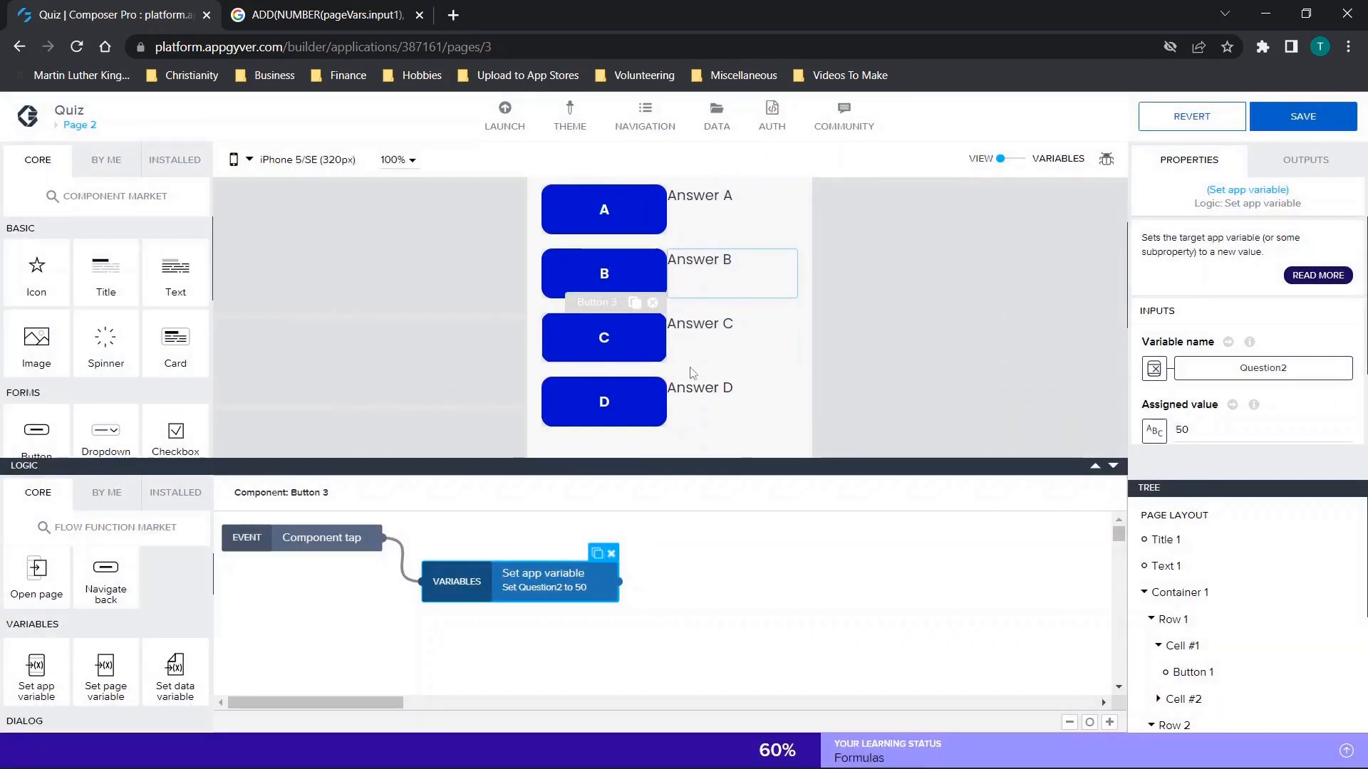
# Bind the variable name of button D's Set app variable function on Page 2 to Question2, and save the app.
pyautogui.click(574, 396)
pyautogui.click(550, 577)
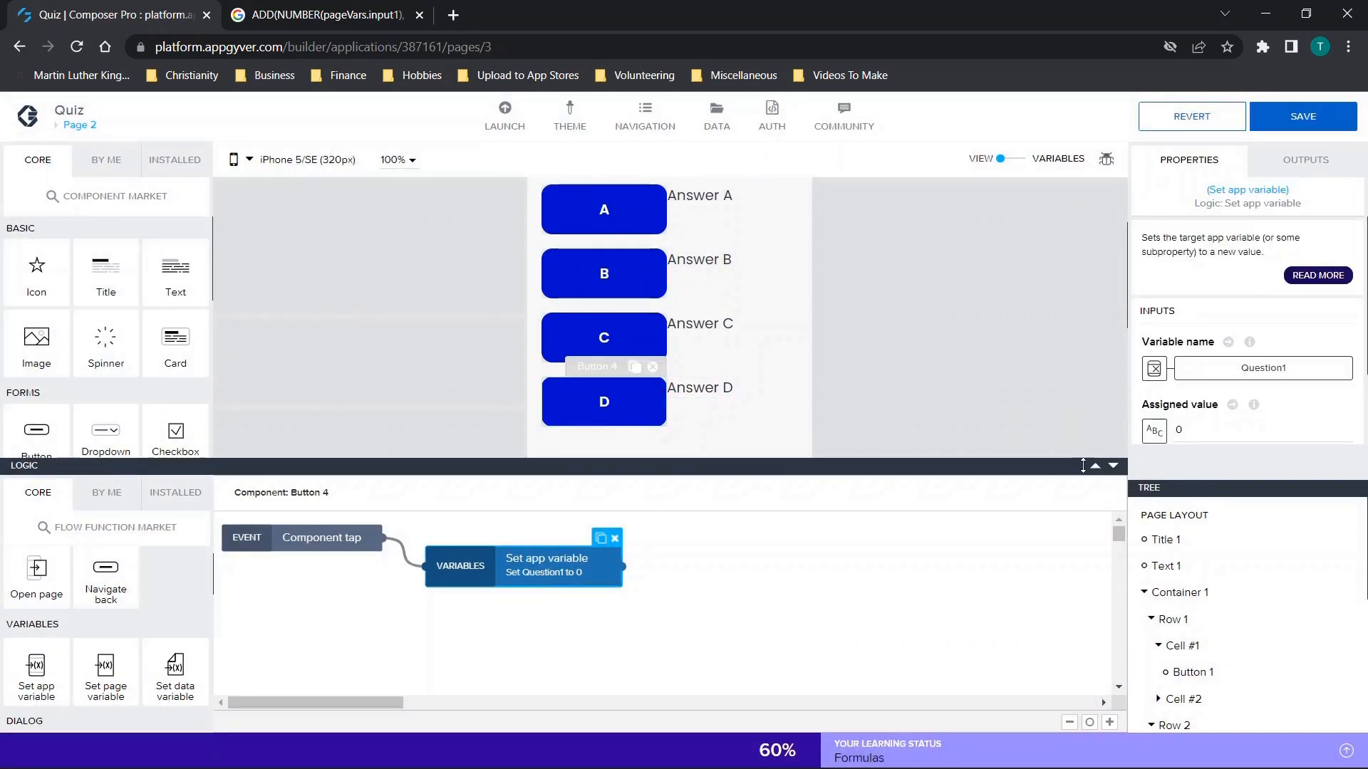
pyautogui.click(1204, 369)
pyautogui.click(418, 429)
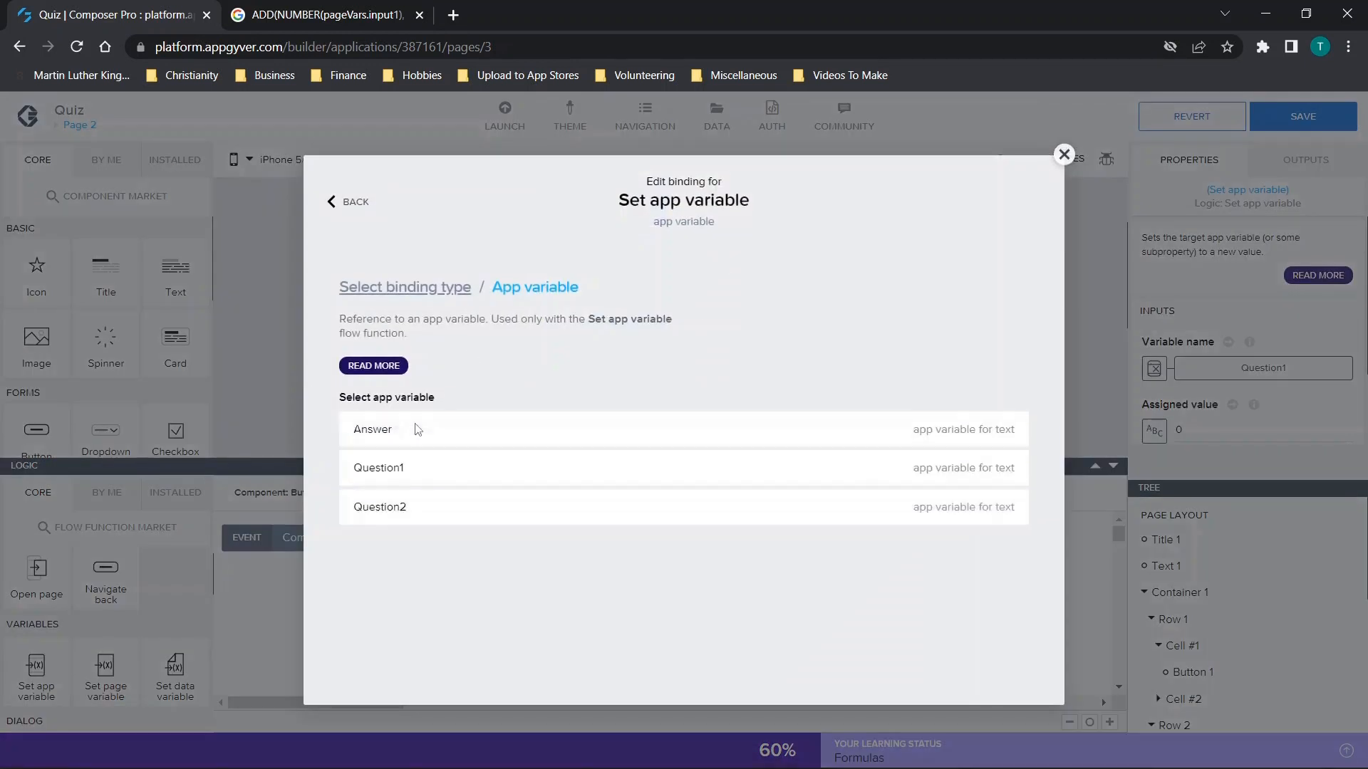
pyautogui.click(409, 507)
pyautogui.click(995, 494)
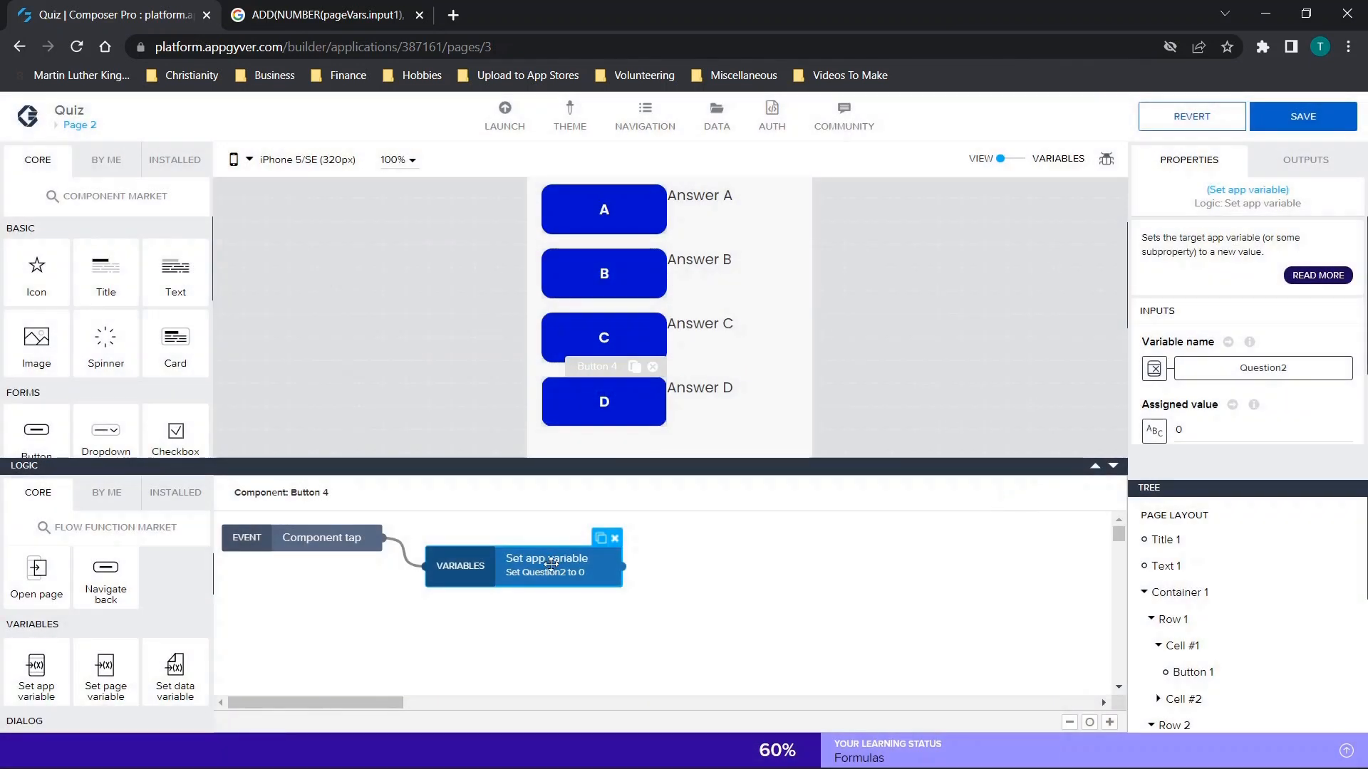
pyautogui.click(1304, 118)
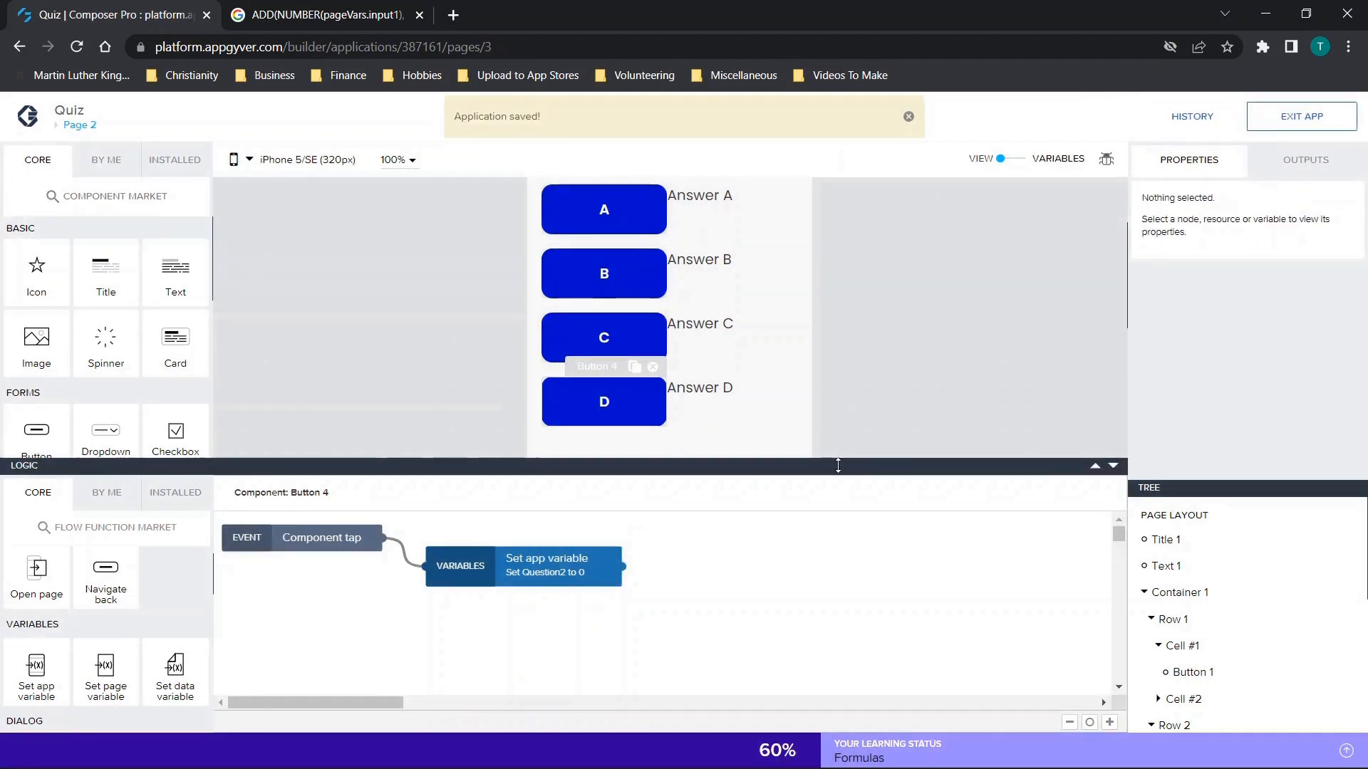
# Add a button labelled Finish below the answer rows on Page 2, and save the app.
pyautogui.click(1112, 465)
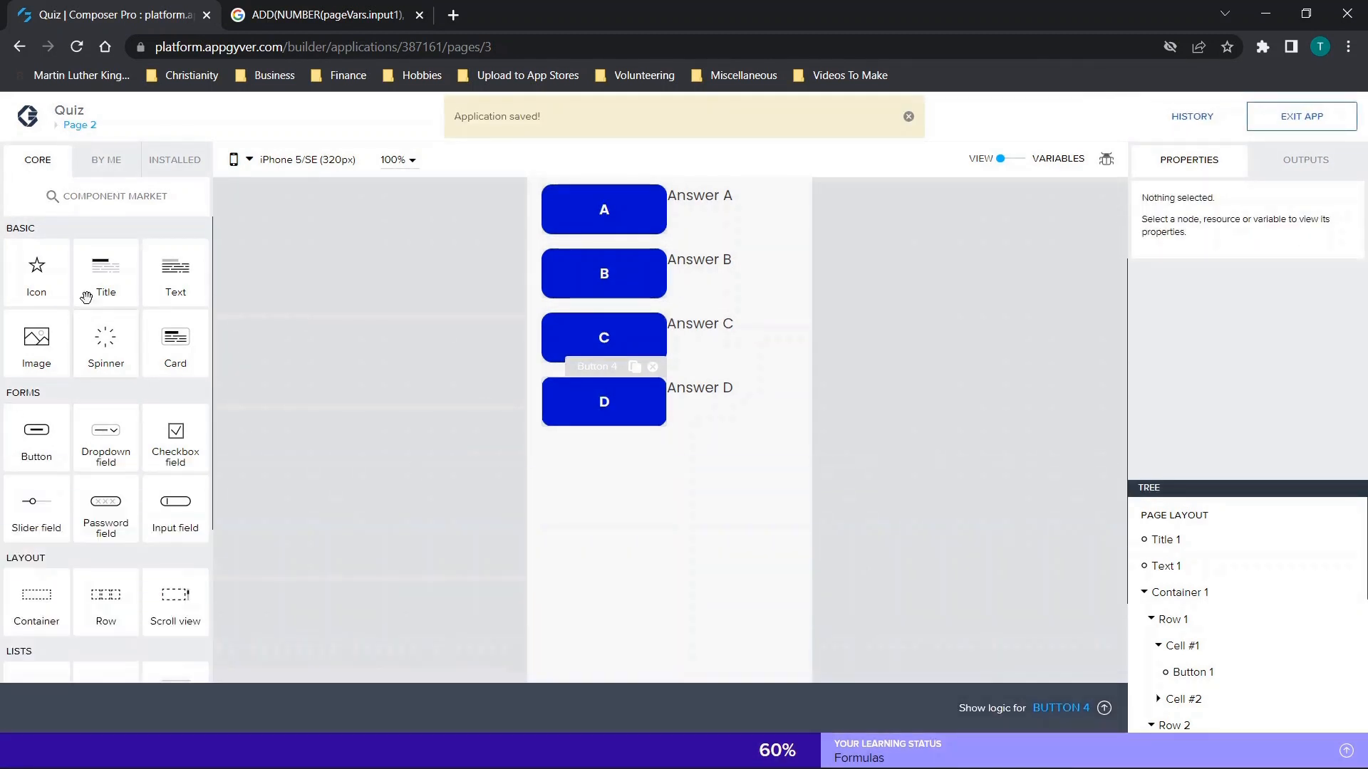
pyautogui.moveTo(40, 433); pyautogui.dragTo(627, 632)
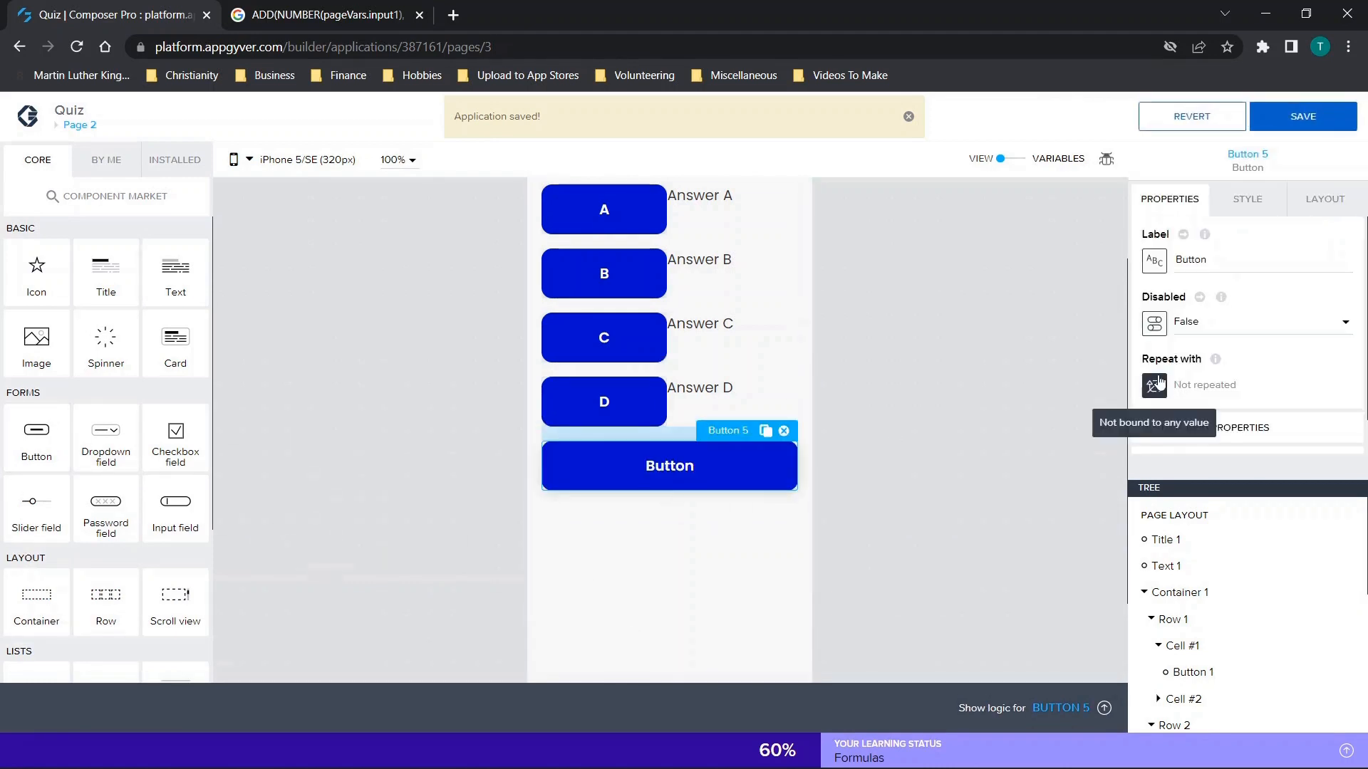
pyautogui.write('Finish')
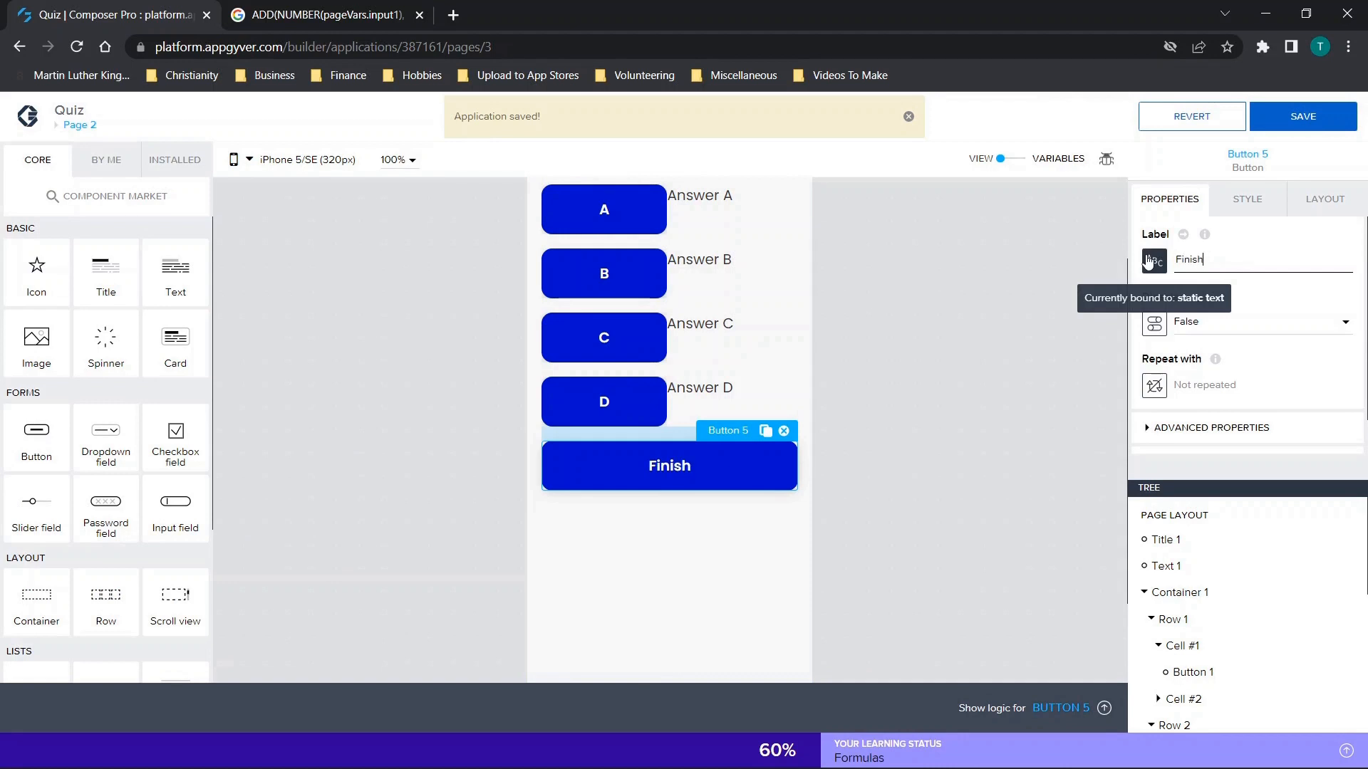
pyautogui.click(1282, 116)
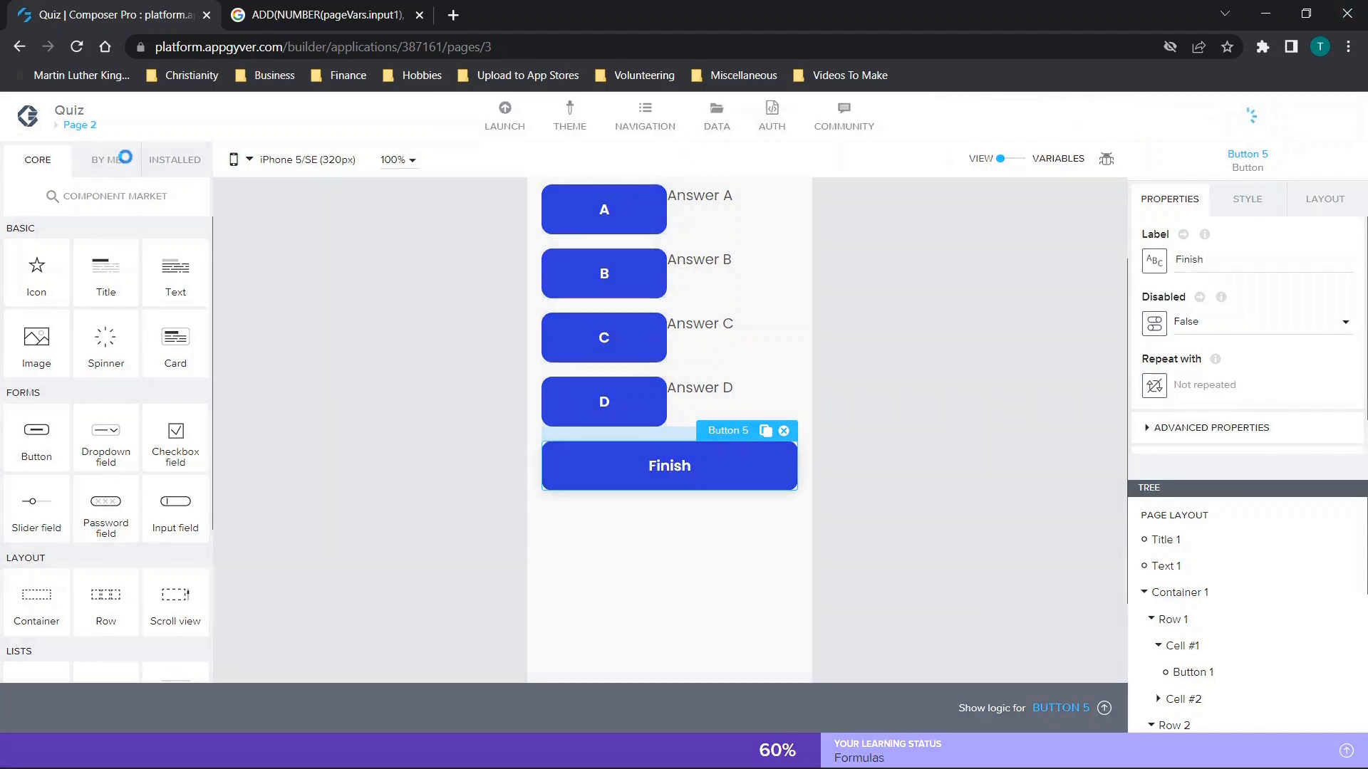
# Create a new page named Results.
pyautogui.click(76, 126)
pyautogui.click(66, 208)
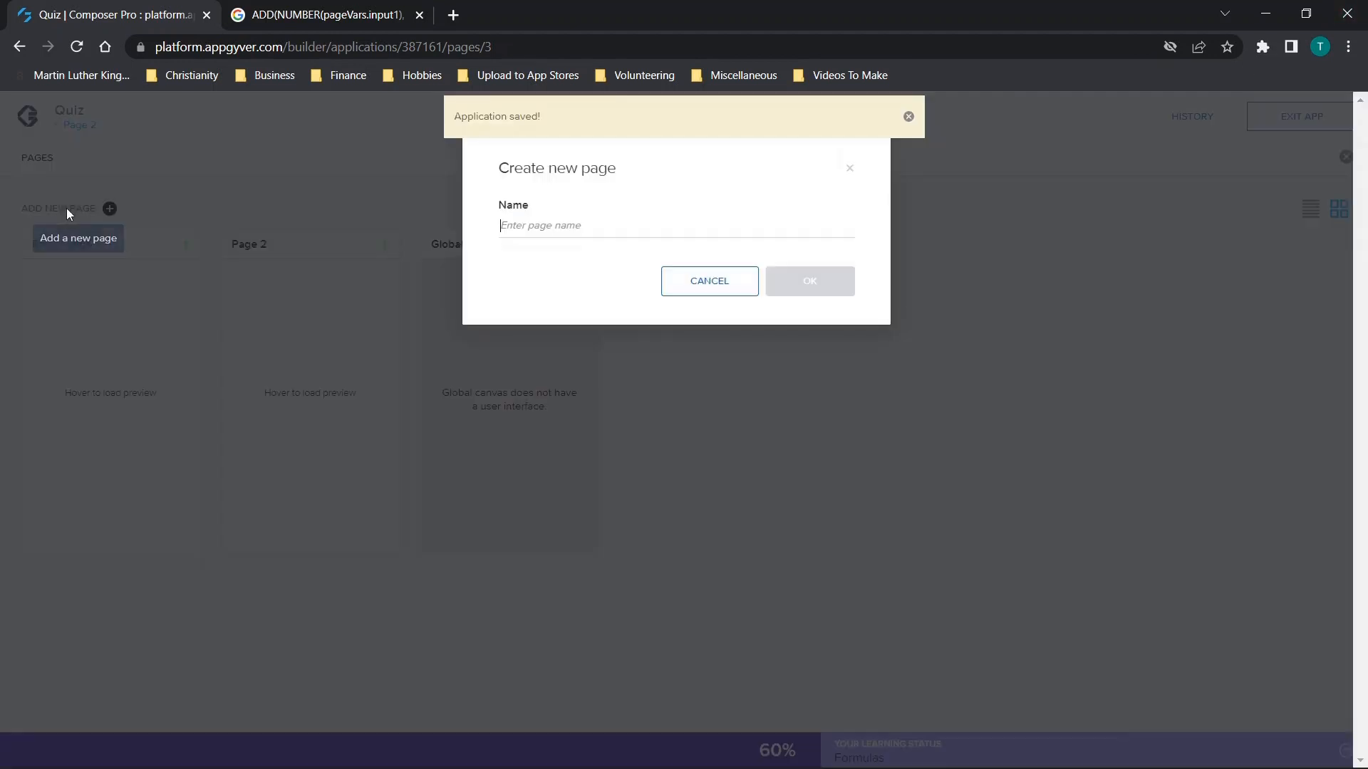
pyautogui.write('Results')
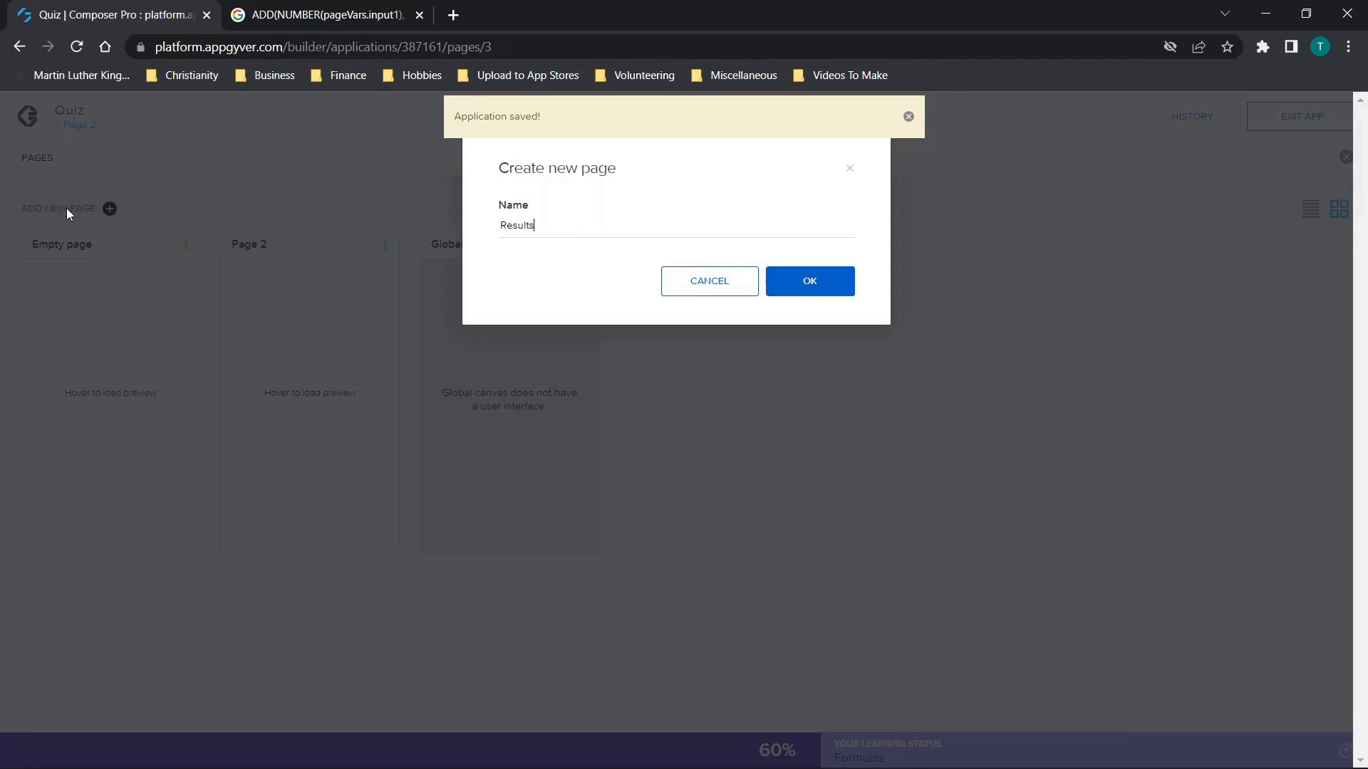
pyautogui.click(789, 284)
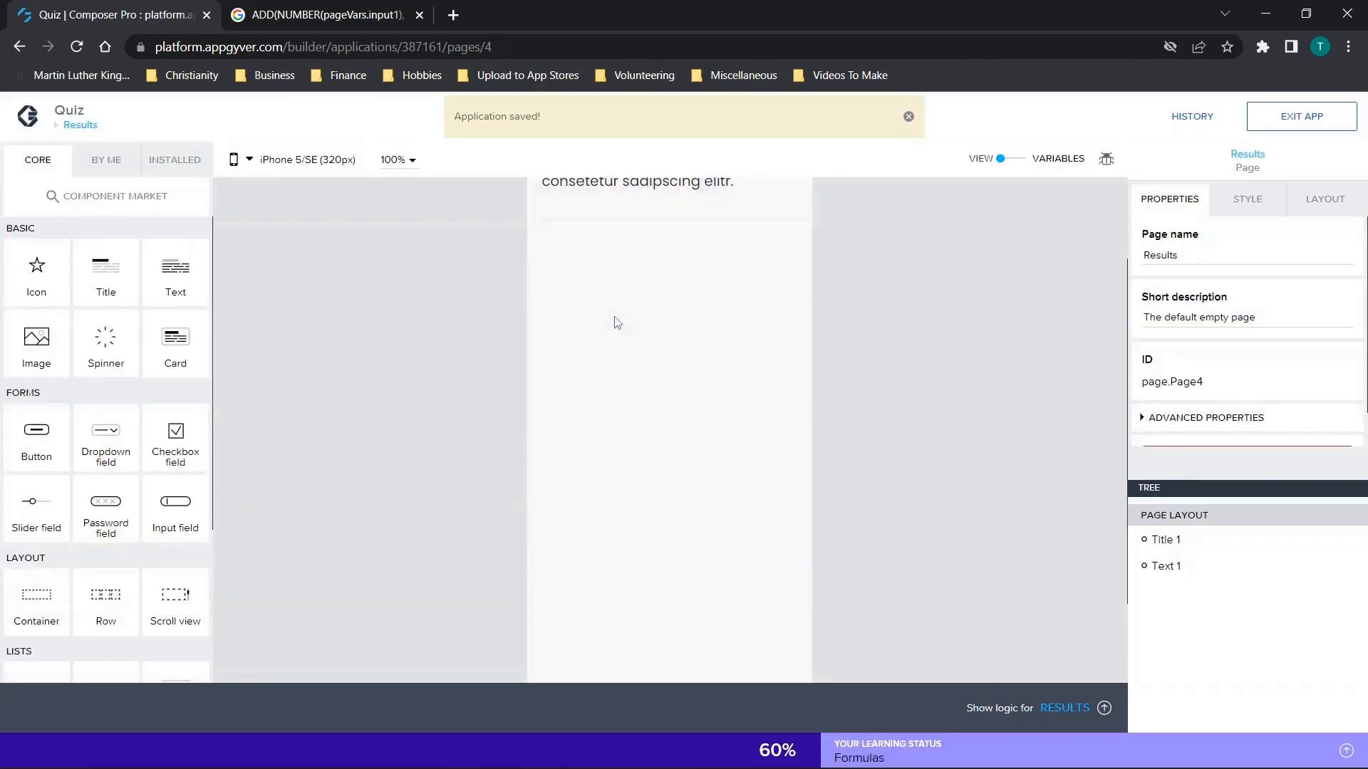
# Add a row below the headline on the Results page and move the placeholder text into its second cell.
pyautogui.click(652, 299)
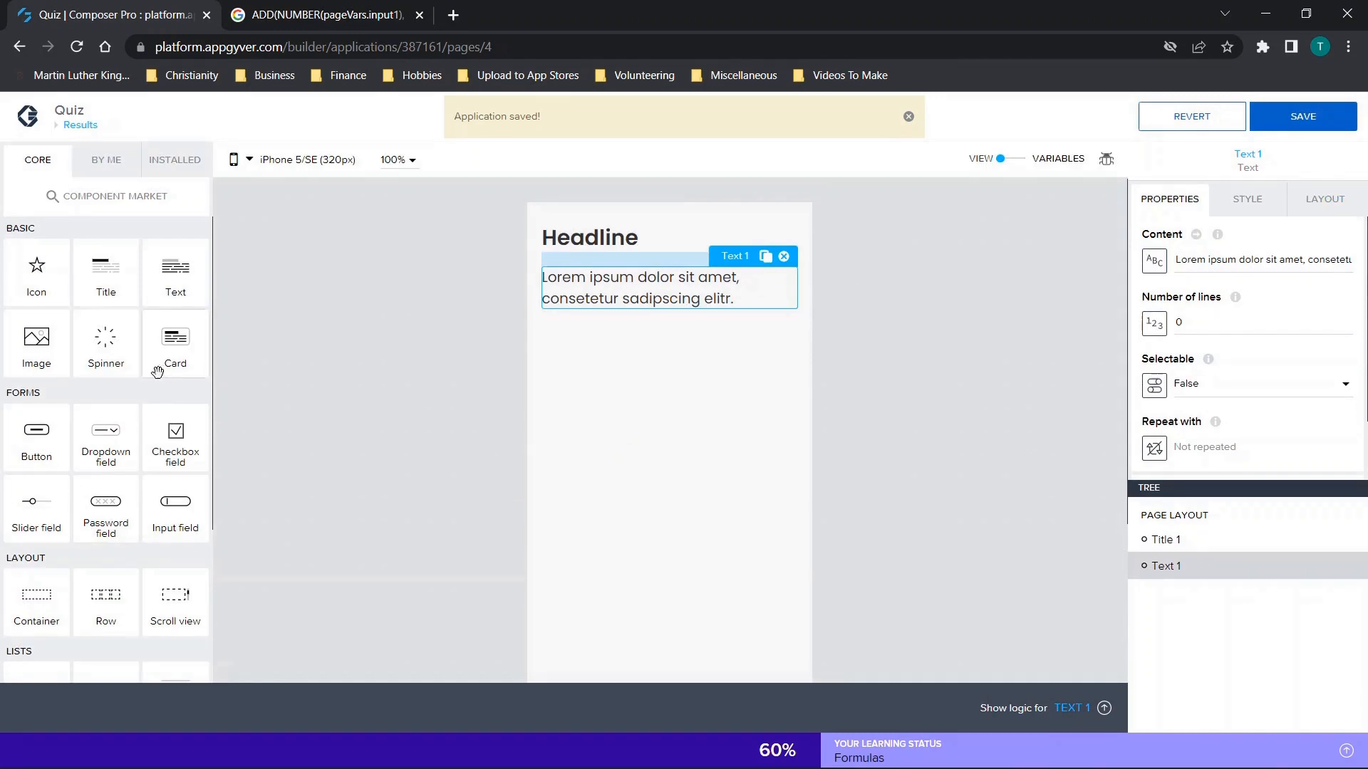
pyautogui.moveTo(132, 602); pyautogui.dragTo(666, 335)
pyautogui.moveTo(689, 320); pyautogui.dragTo(695, 344)
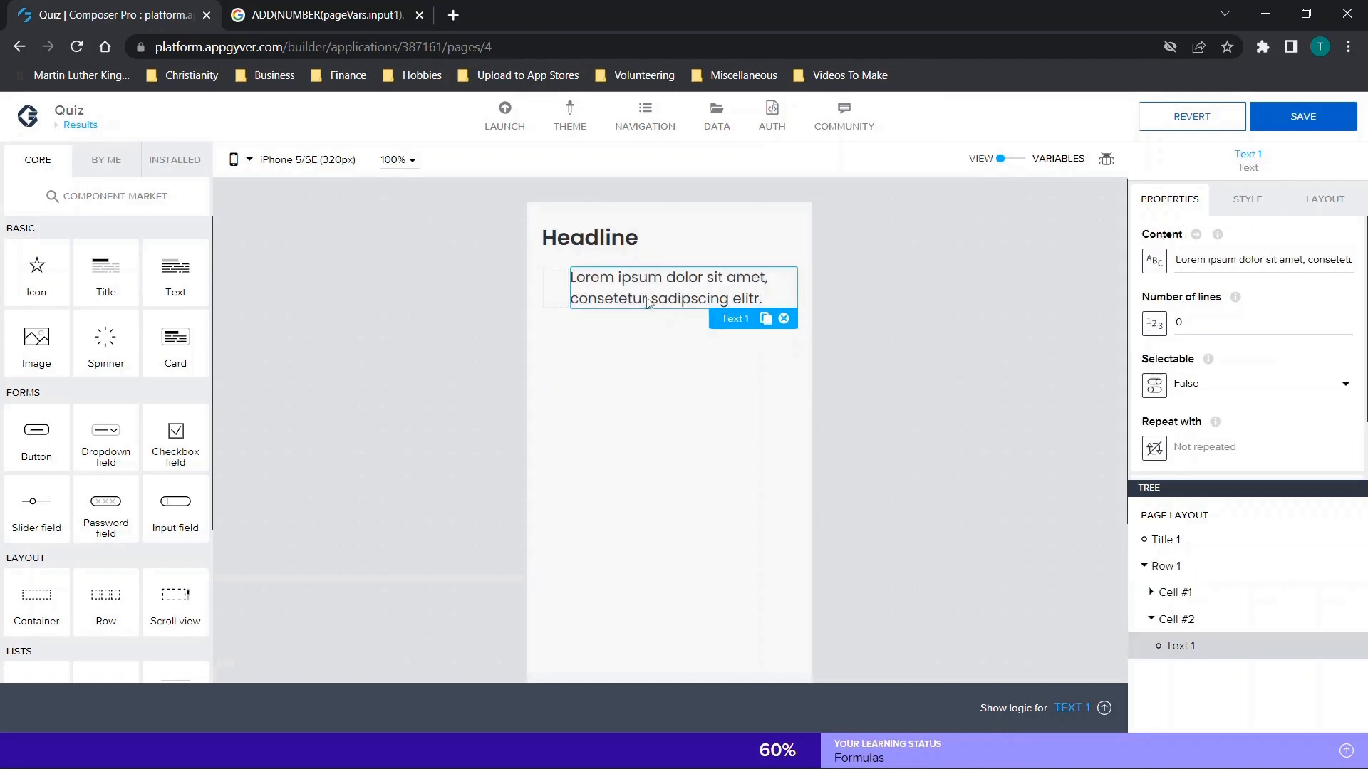
# Add a text component to the row's first cell with the content "Your result:".
pyautogui.moveTo(176, 283); pyautogui.dragTo(556, 303)
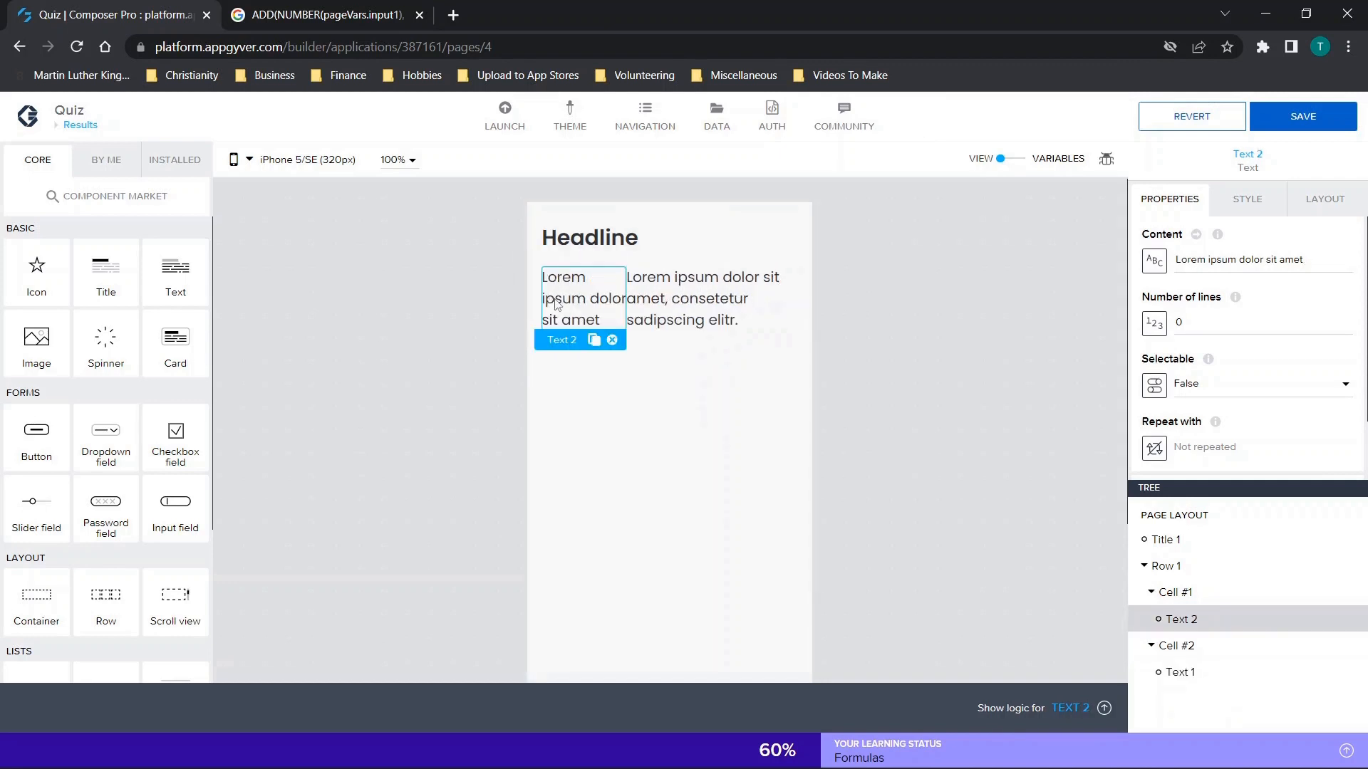
pyautogui.tripleClick(1322, 265)
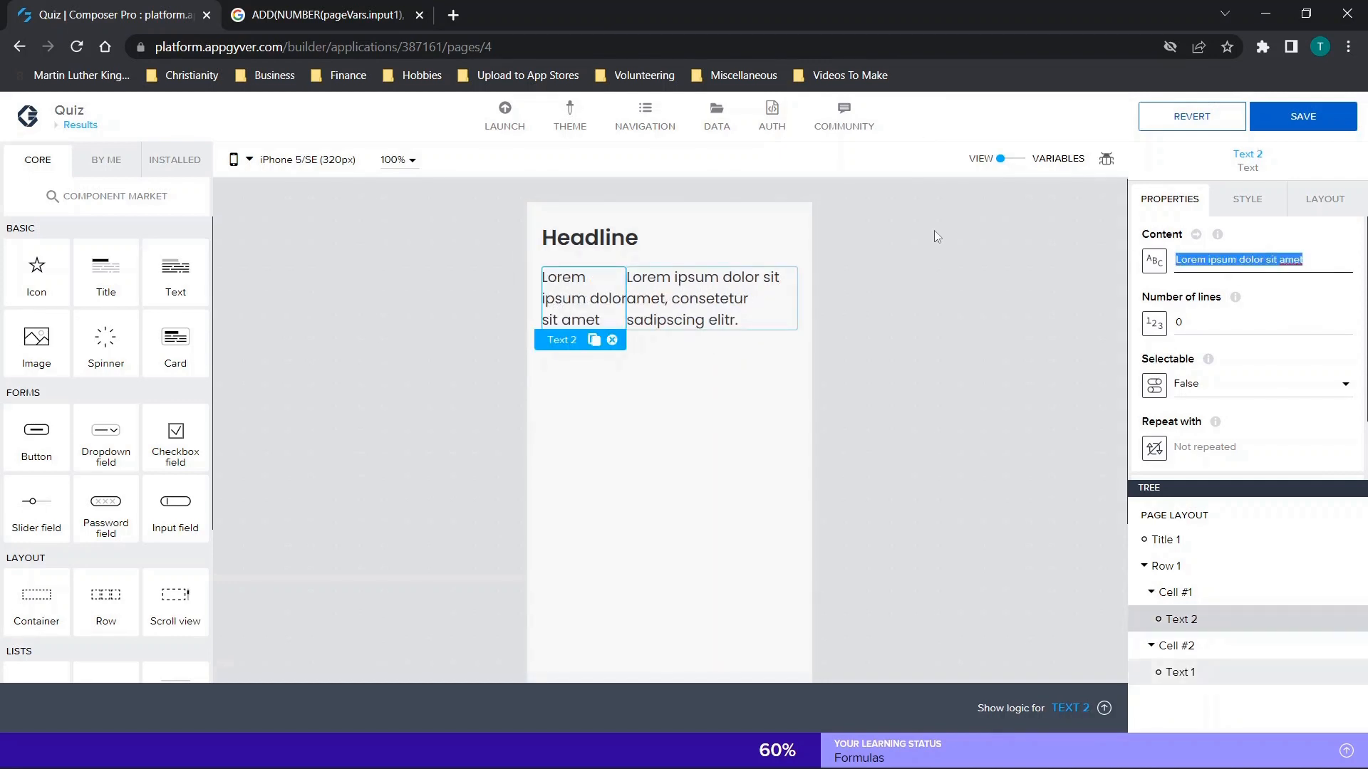
pyautogui.write('Your result:')
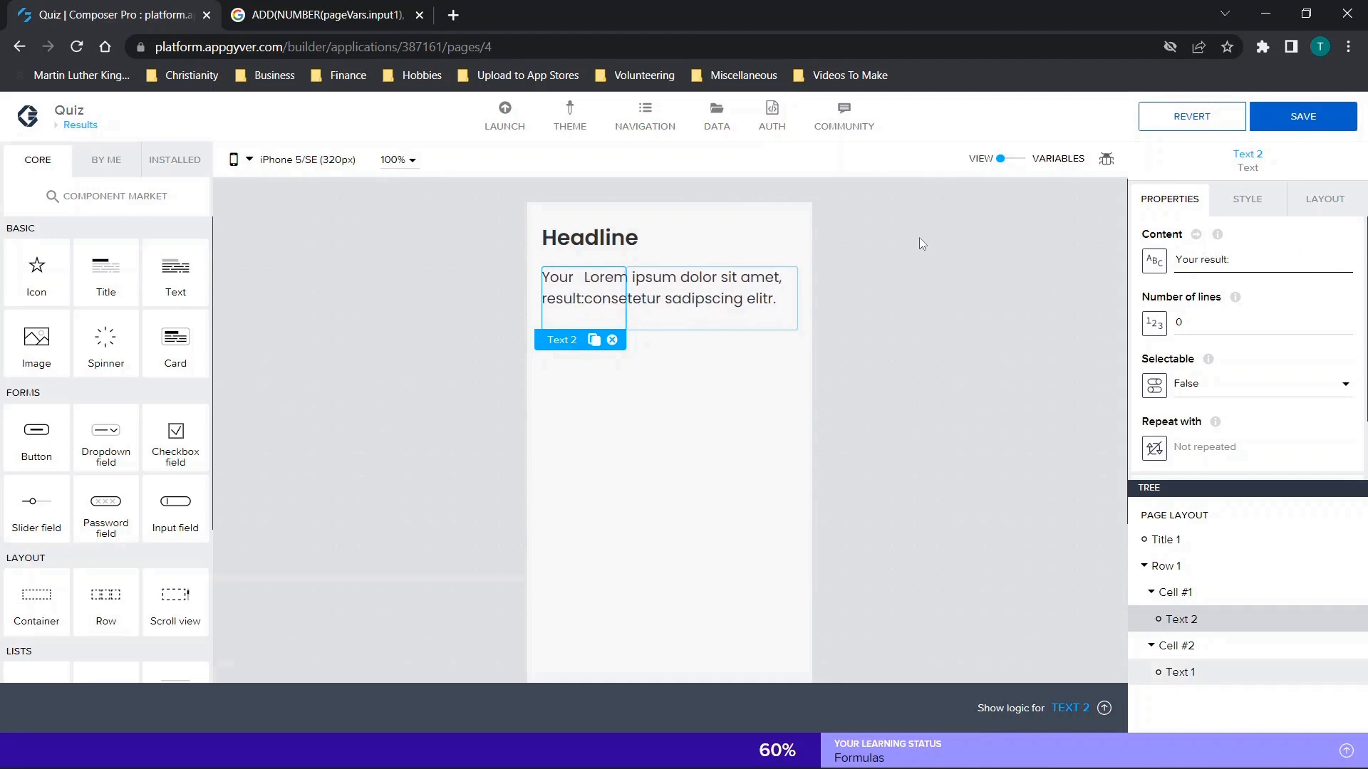
# Clear the placeholder text in the row's second cell and bind its content to the app variable Answer.
pyautogui.click(638, 303)
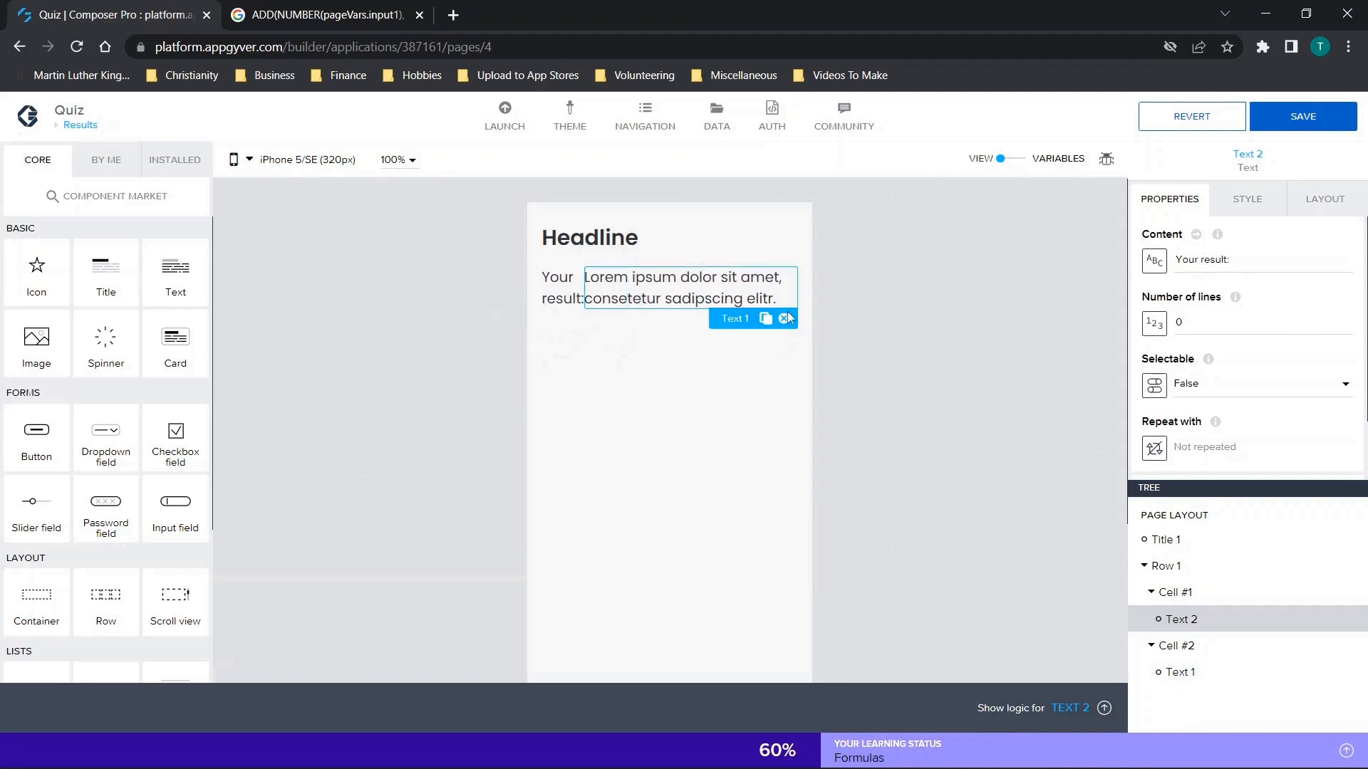
pyautogui.tripleClick(1300, 258)
pyautogui.press('BackSpace')
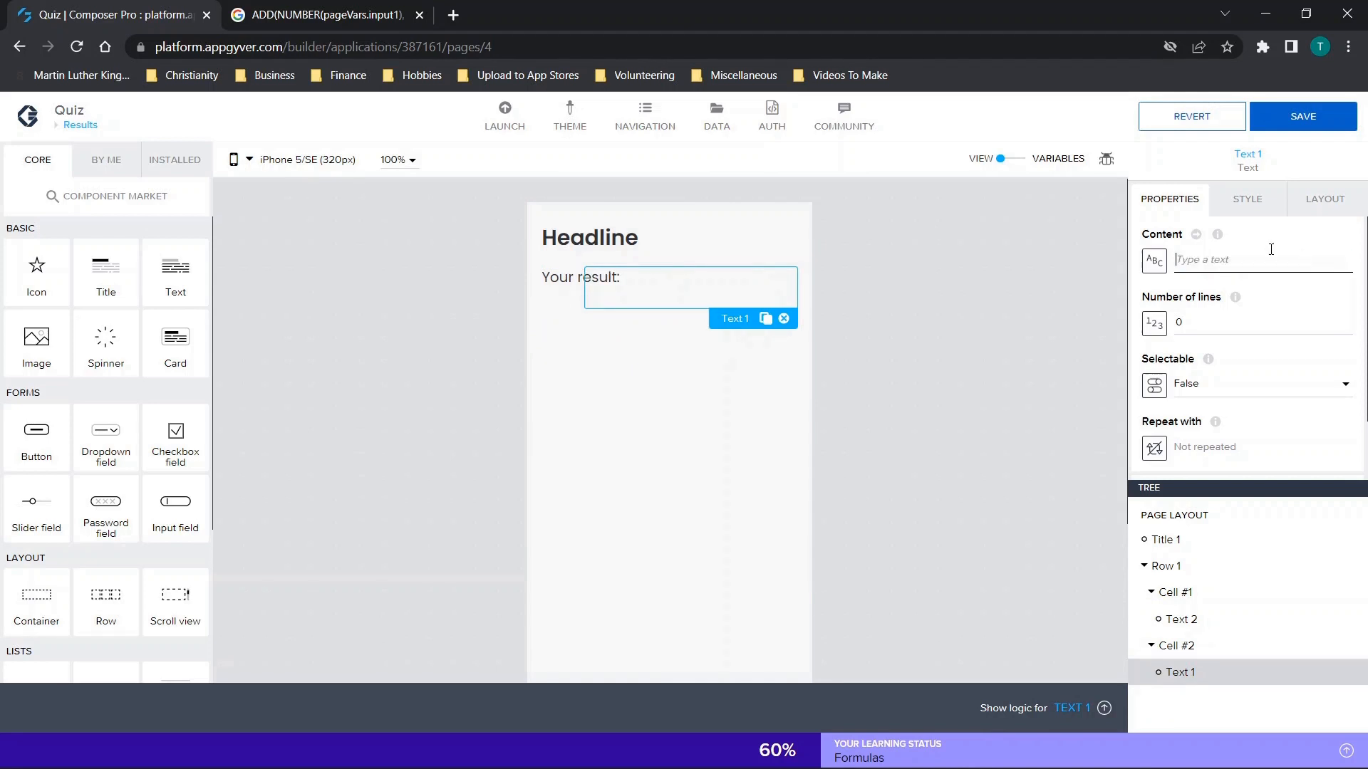
pyautogui.click(1154, 261)
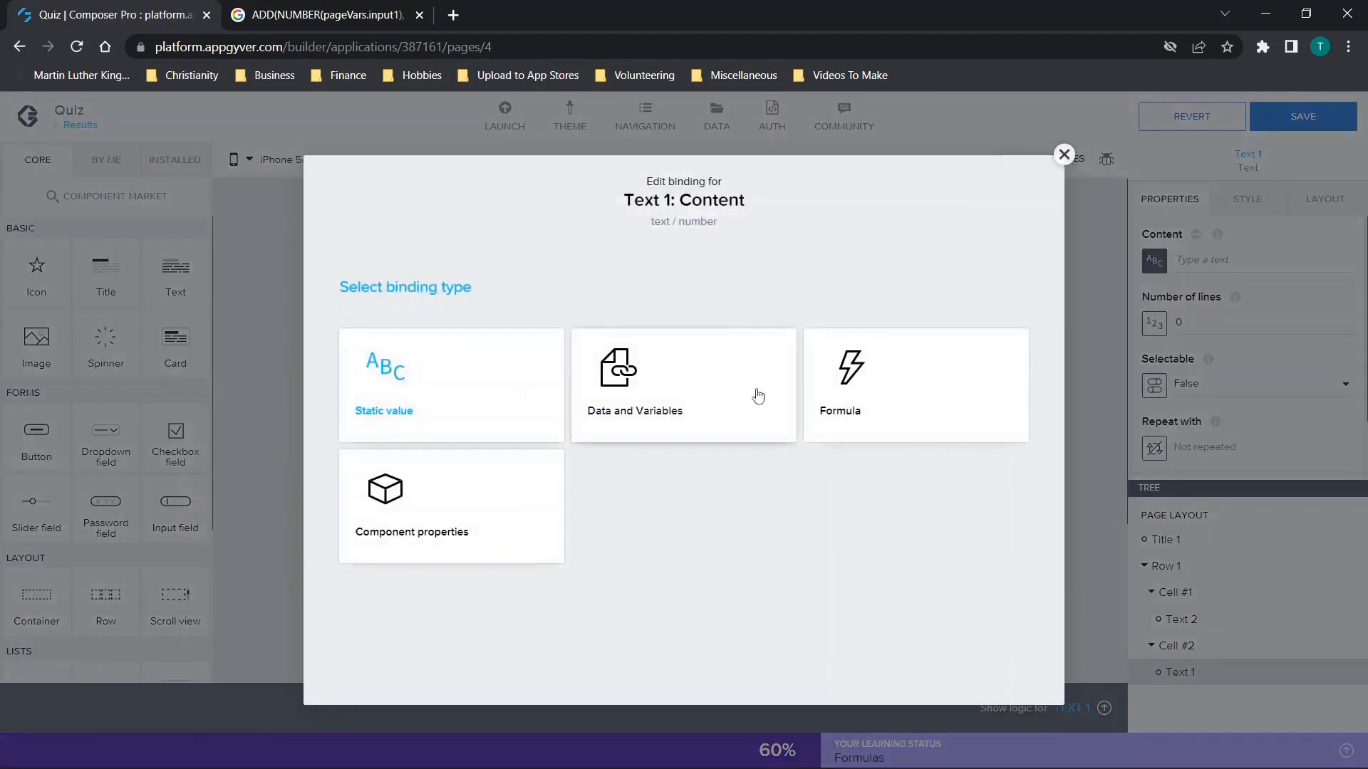
pyautogui.click(662, 425)
pyautogui.click(459, 452)
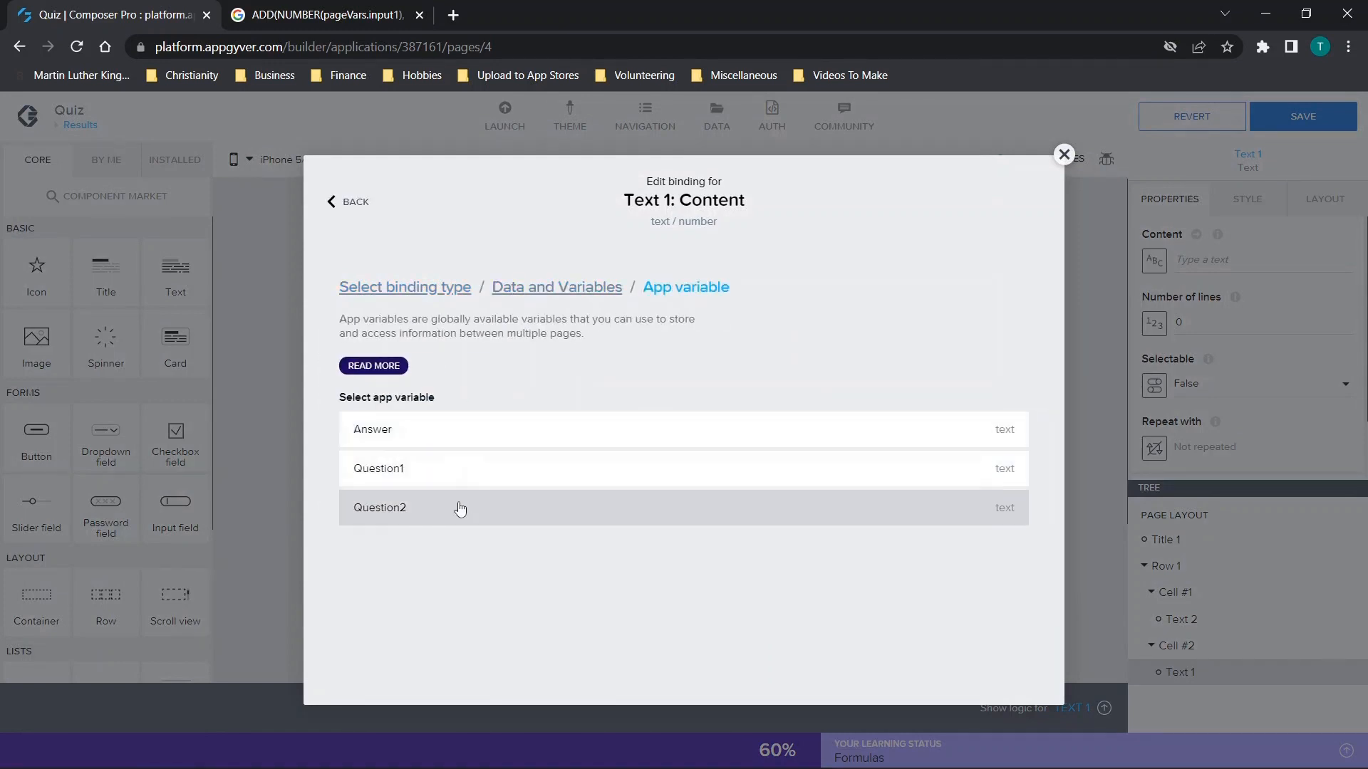
pyautogui.click(458, 436)
pyautogui.click(986, 577)
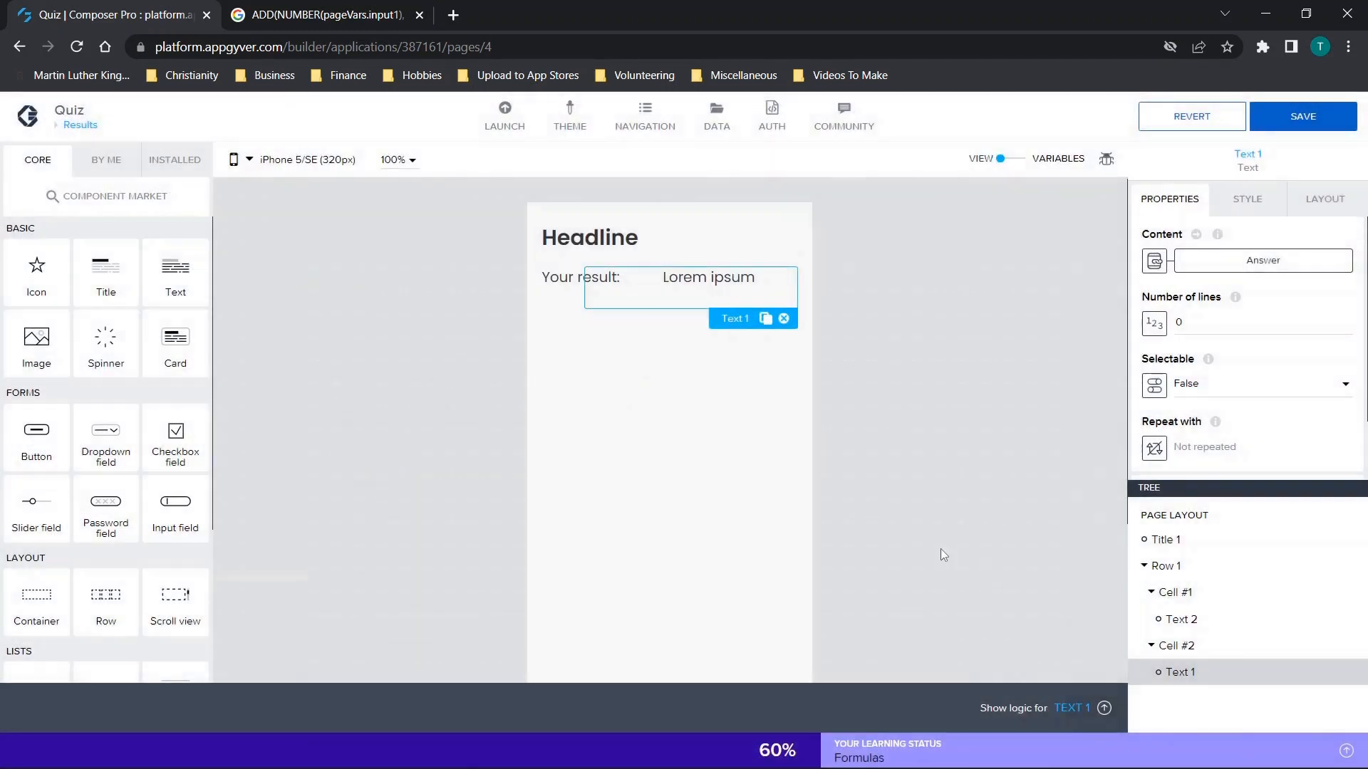
# Change the headline on the Results page to "Result".
pyautogui.click(632, 422)
pyautogui.click(640, 242)
pyautogui.moveTo(1278, 268); pyautogui.dragTo(1044, 267)
pyautogui.write("Here's")
pyautogui.press('BackSpace')
pyautogui.press('BackSpace')
pyautogui.press('BackSpace')
pyautogui.press('BackSpace')
pyautogui.press('BackSpace')
pyautogui.press('BackSpace')
pyautogui.write('Result')
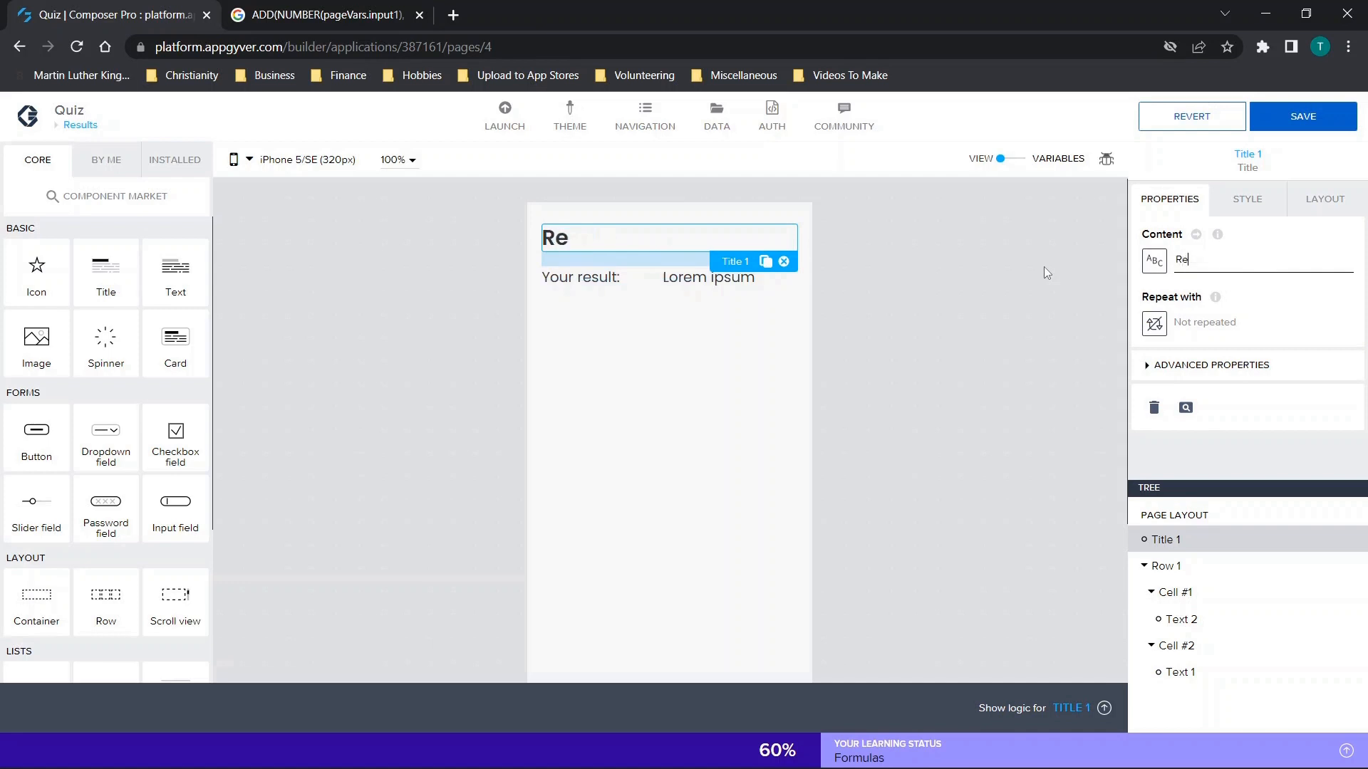
# Set the text alignment of the Results page headline to center and save the app.
pyautogui.click(1282, 208)
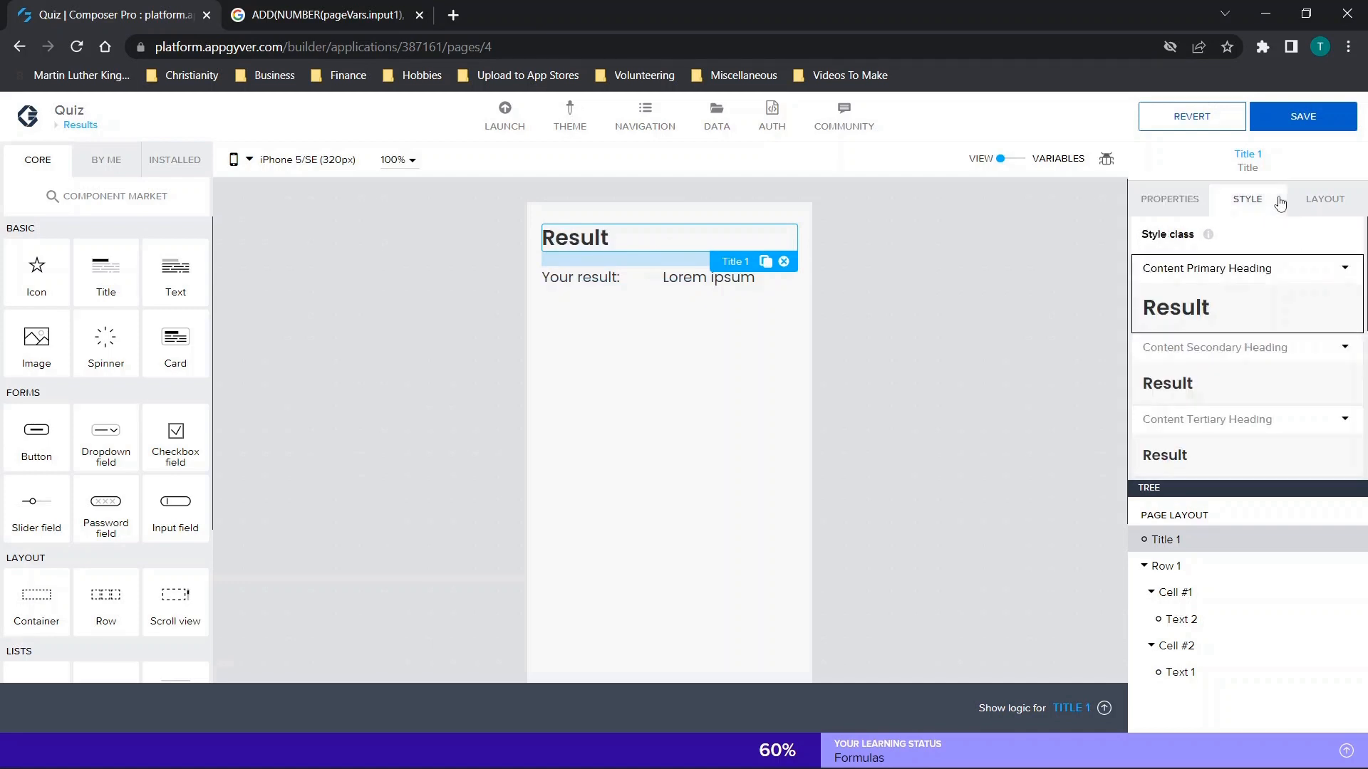
pyautogui.click(1324, 200)
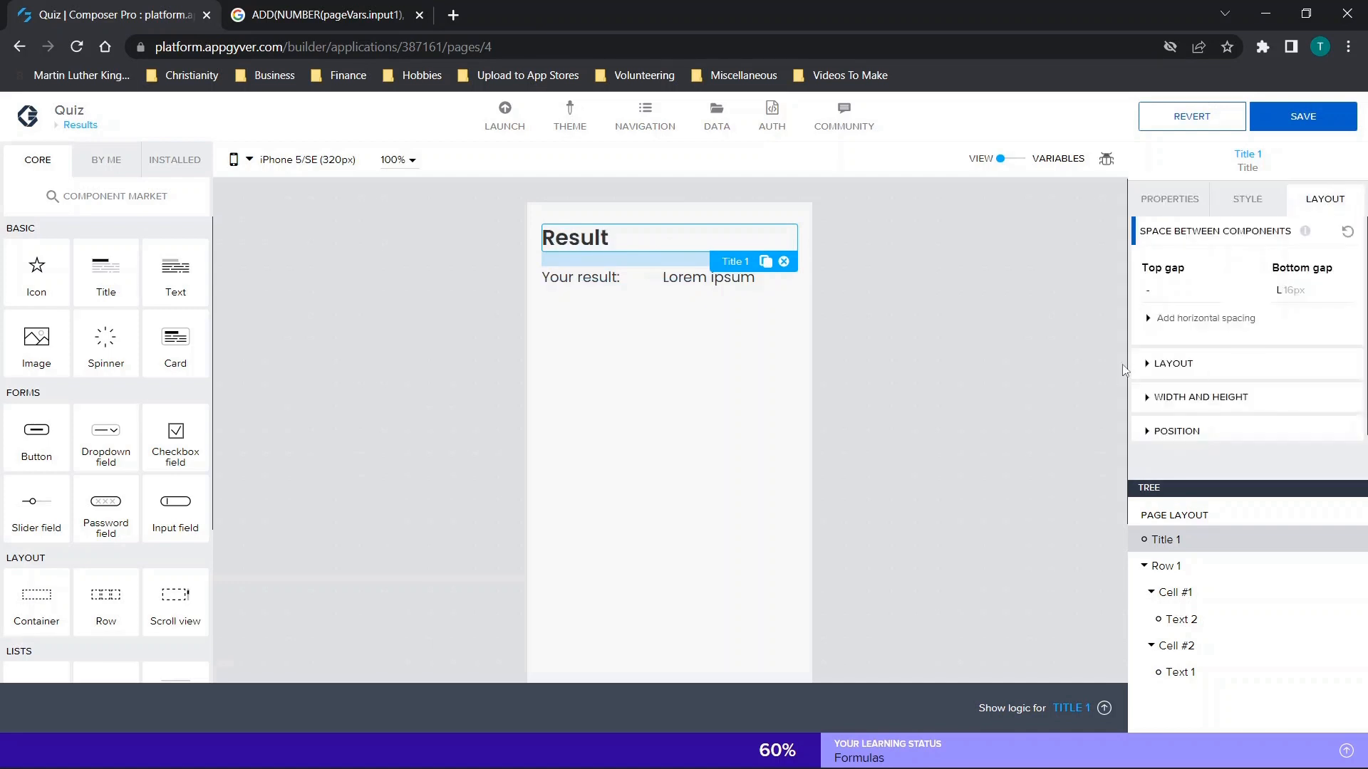
pyautogui.click(1204, 397)
pyautogui.scroll(-1, 1207, 414)
pyautogui.click(1179, 476)
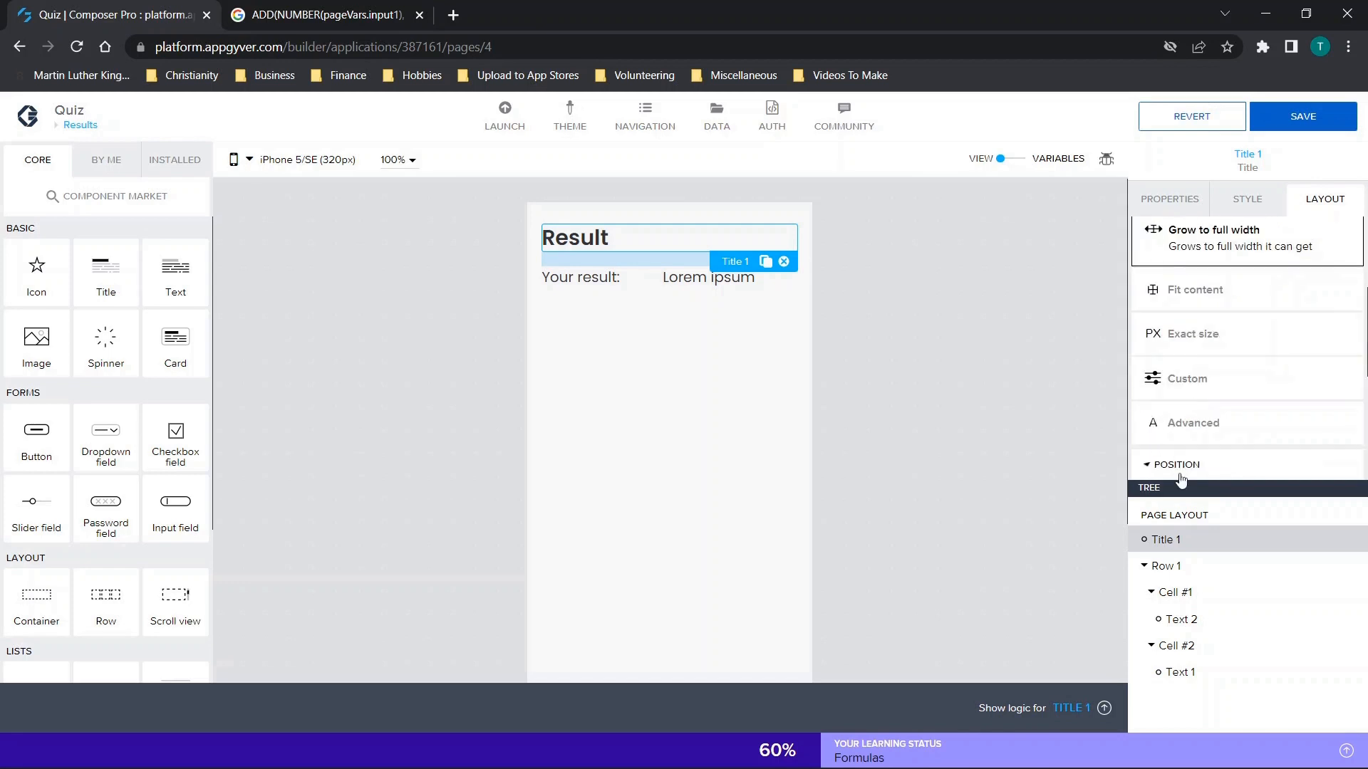
pyautogui.scroll(-3, 1252, 385)
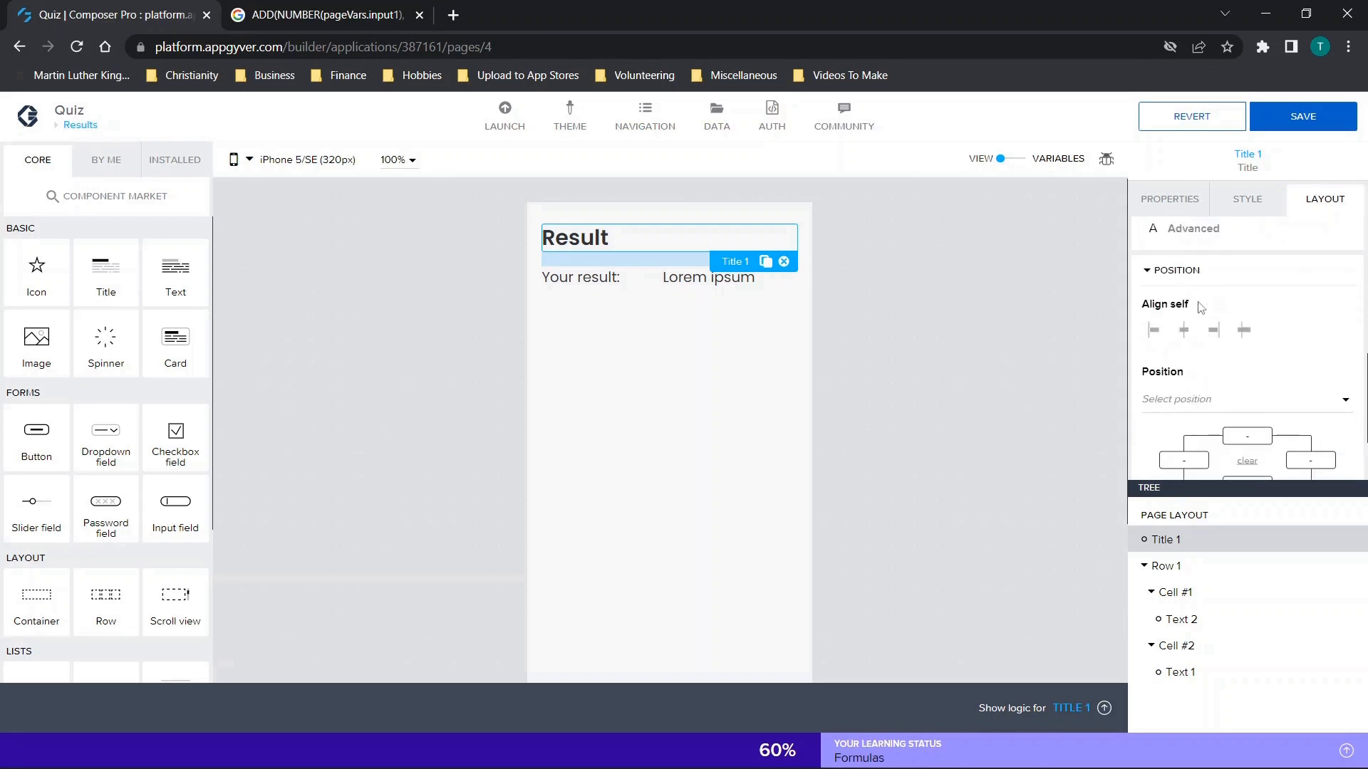
pyautogui.scroll(-2, 1184, 308)
pyautogui.scroll(3, 1184, 308)
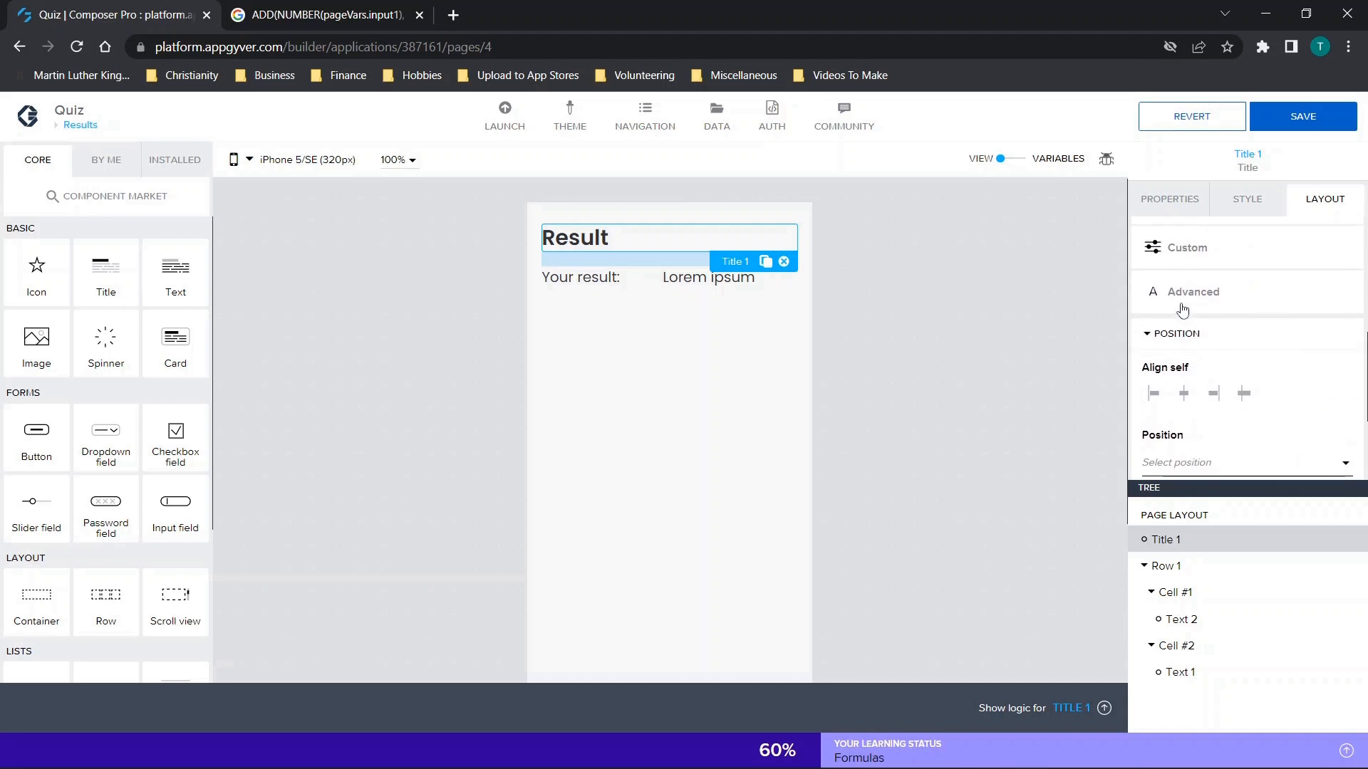
pyautogui.scroll(5, 1182, 309)
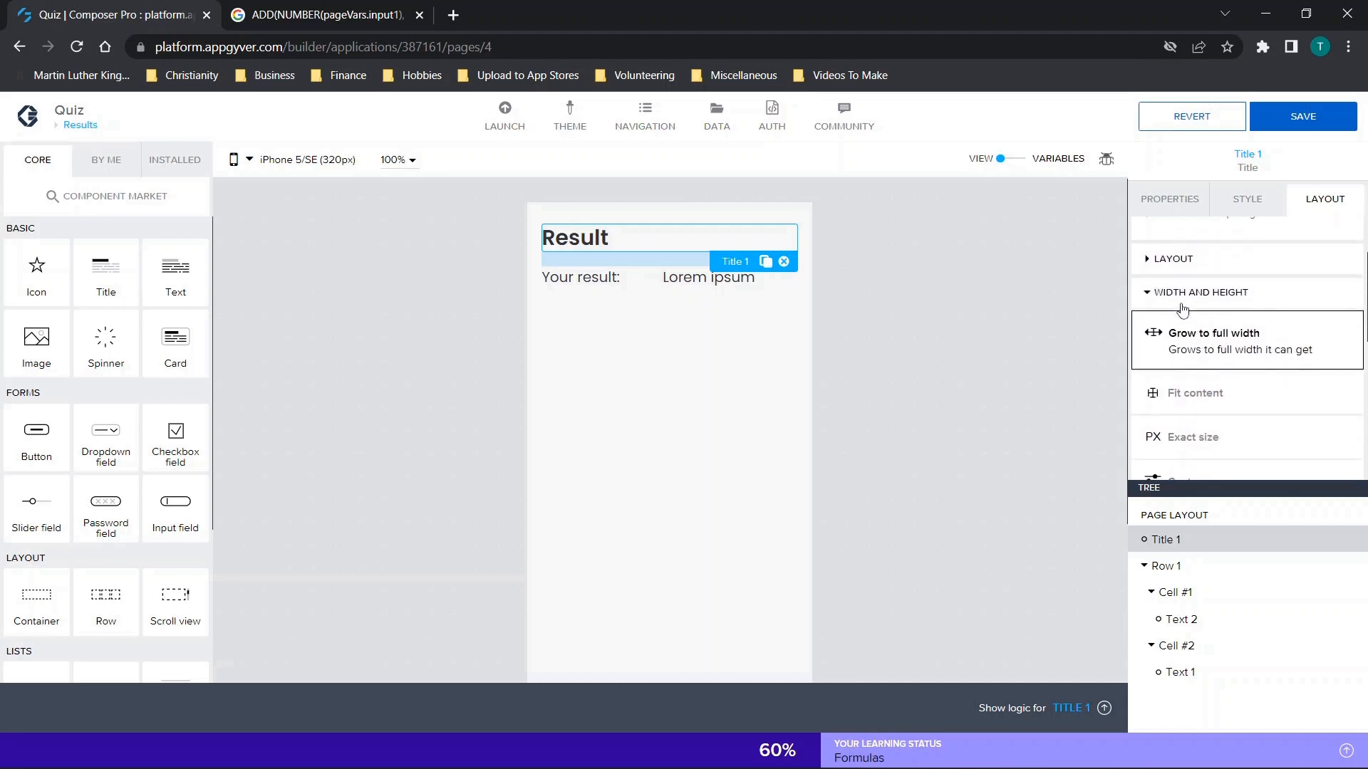
pyautogui.click(1200, 364)
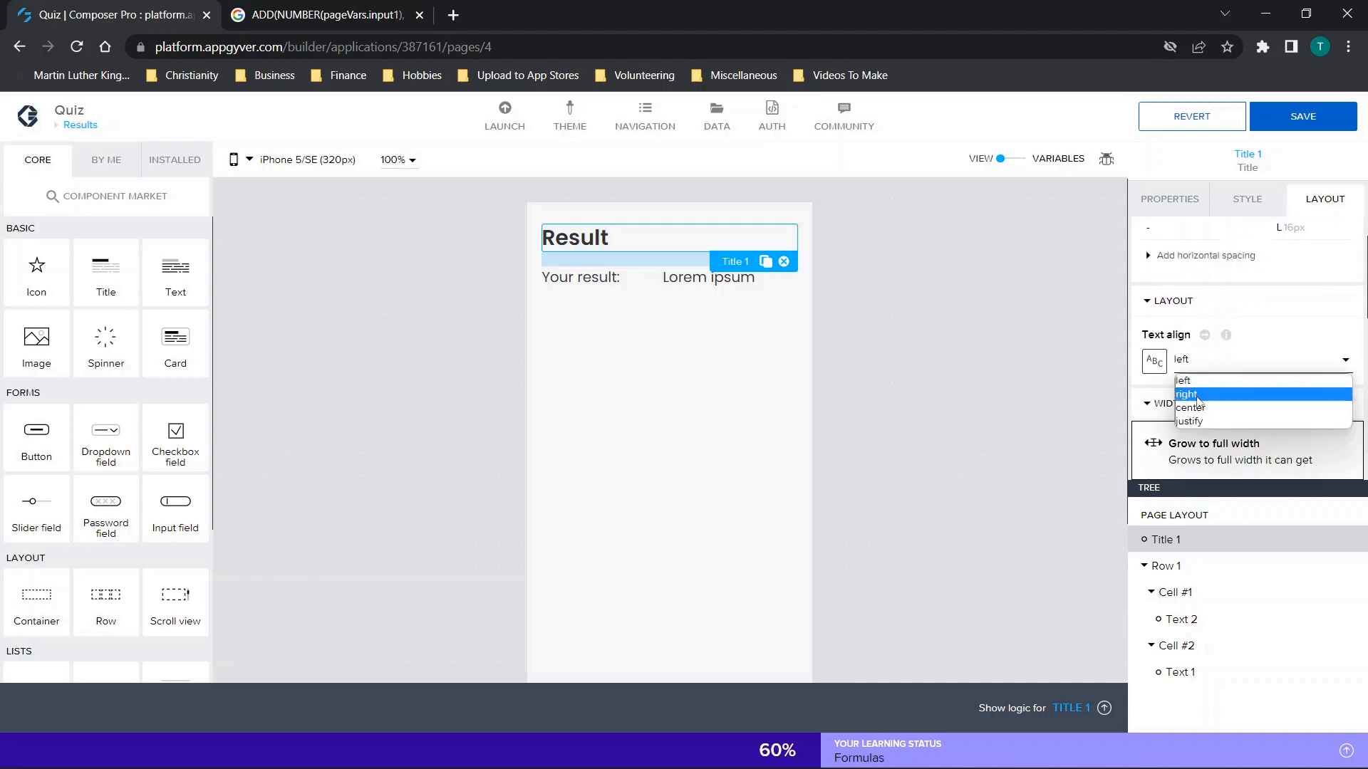
pyautogui.click(1198, 406)
pyautogui.click(1286, 114)
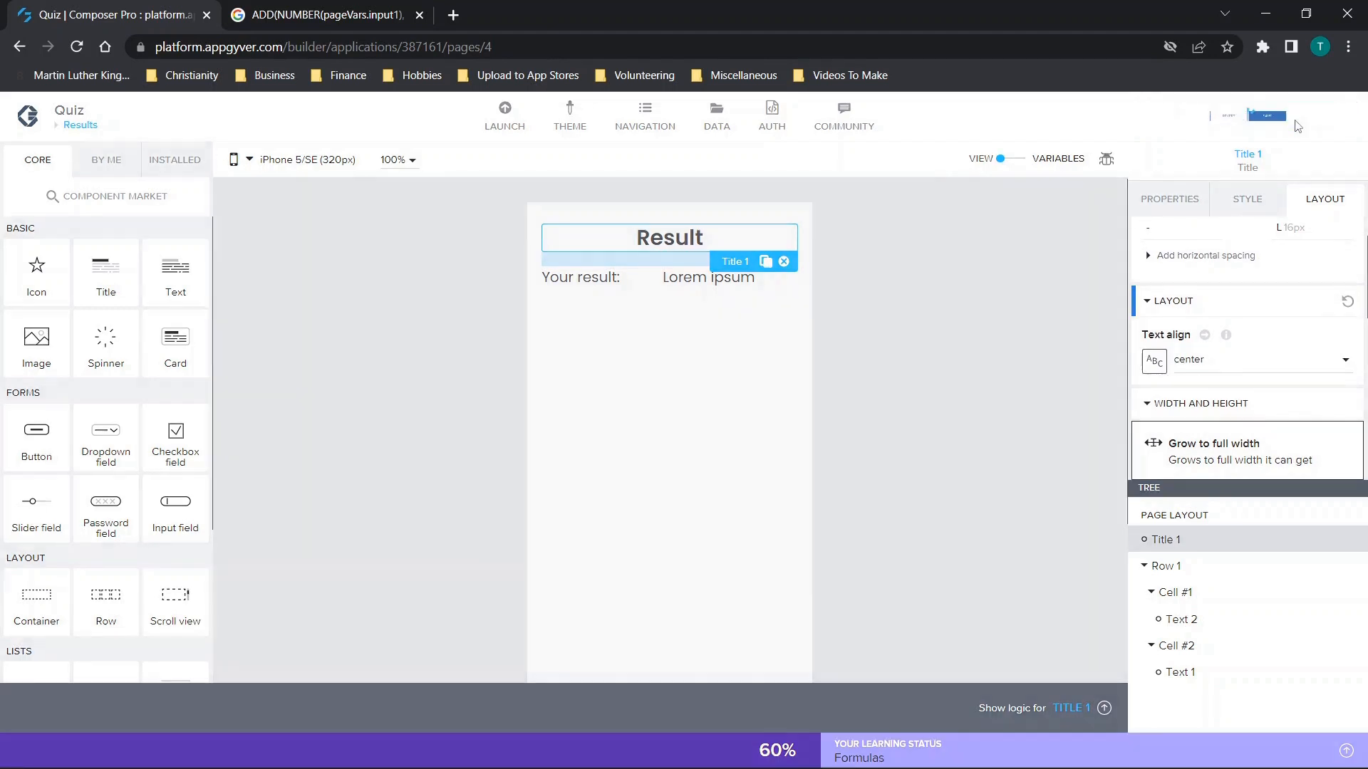
pyautogui.click(760, 285)
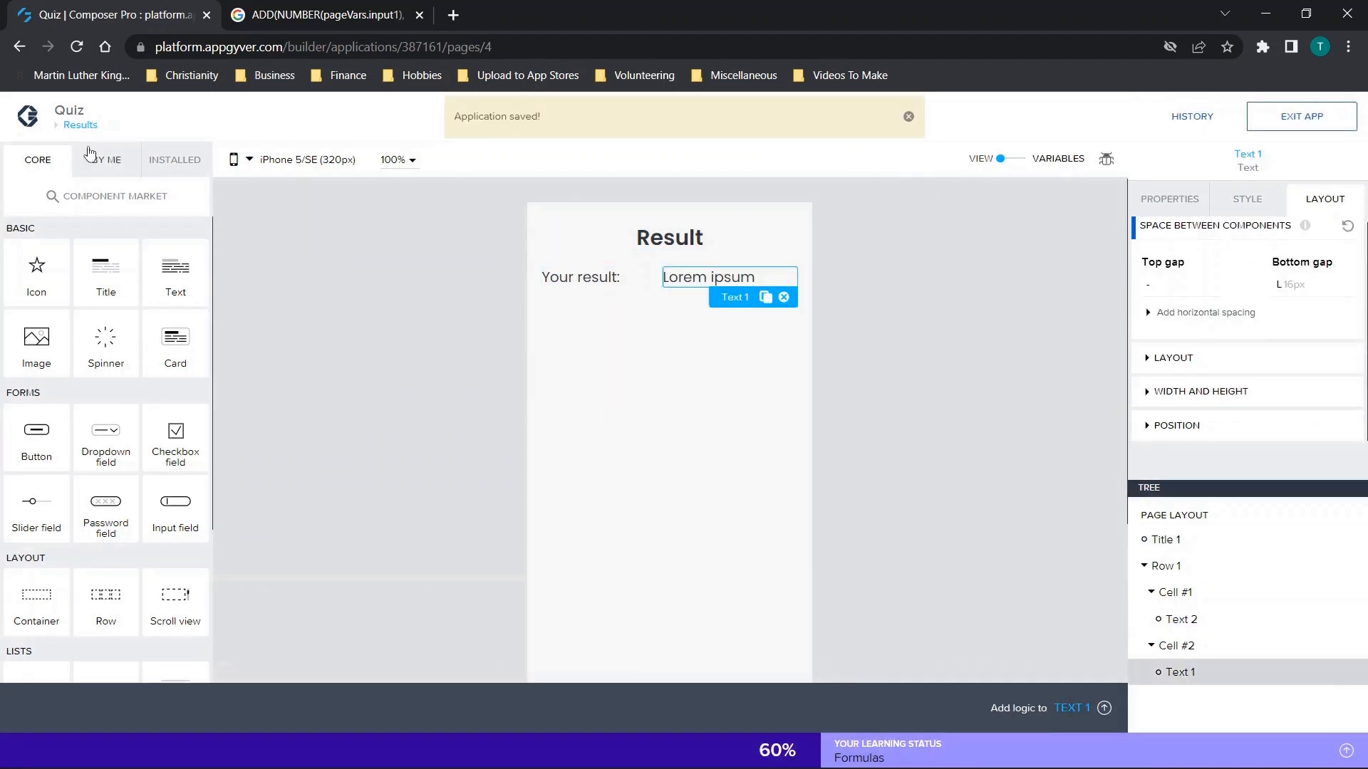
# Add a button below the answers on the Question 1 page and label it "->".
pyautogui.click(75, 127)
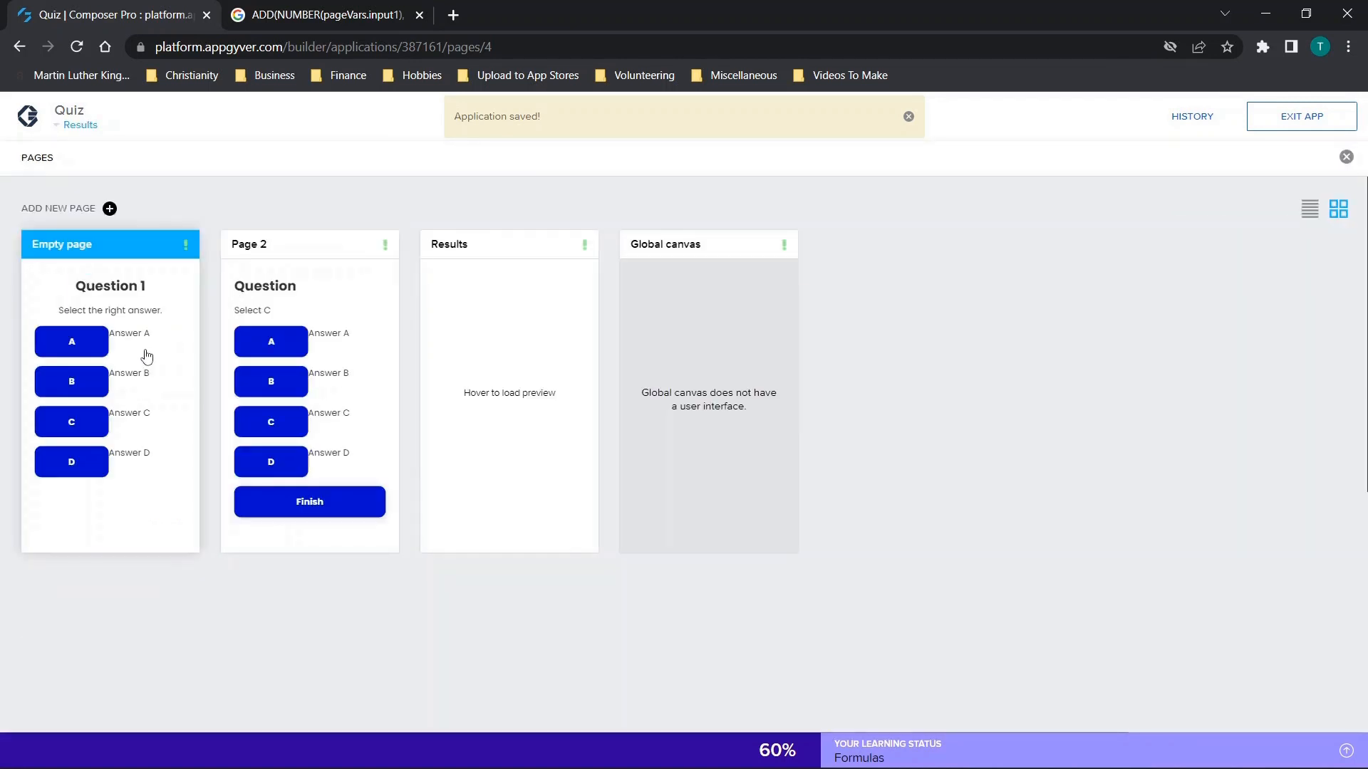
pyautogui.click(147, 355)
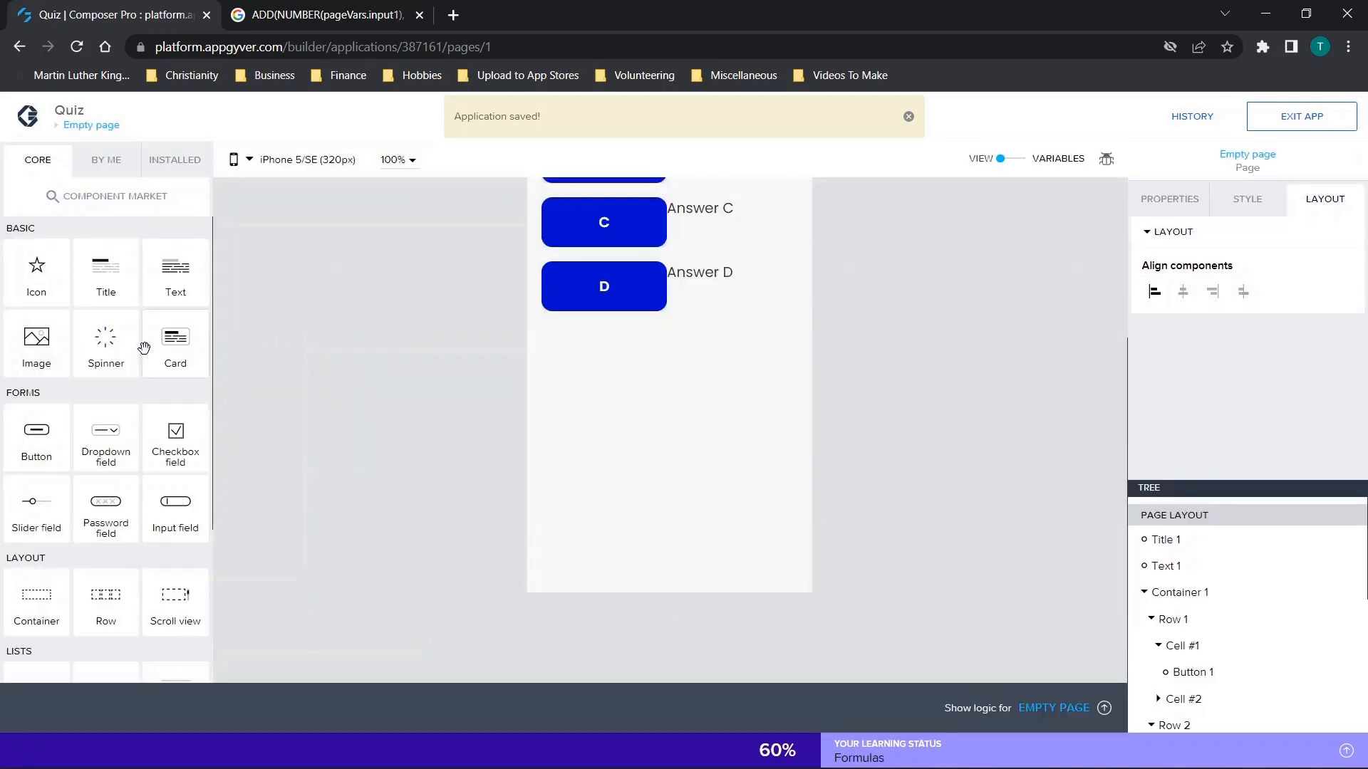
pyautogui.scroll(2, 741, 389)
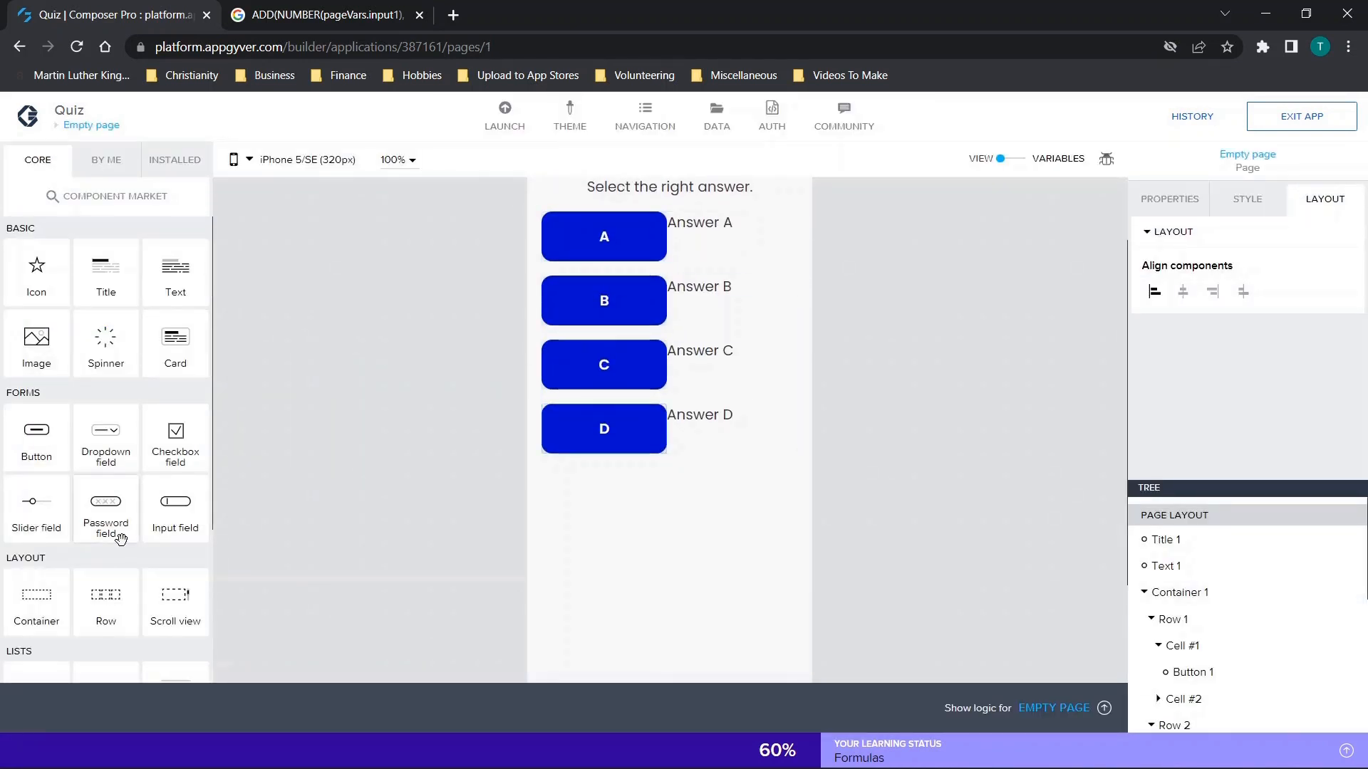
pyautogui.moveTo(29, 431); pyautogui.dragTo(645, 539)
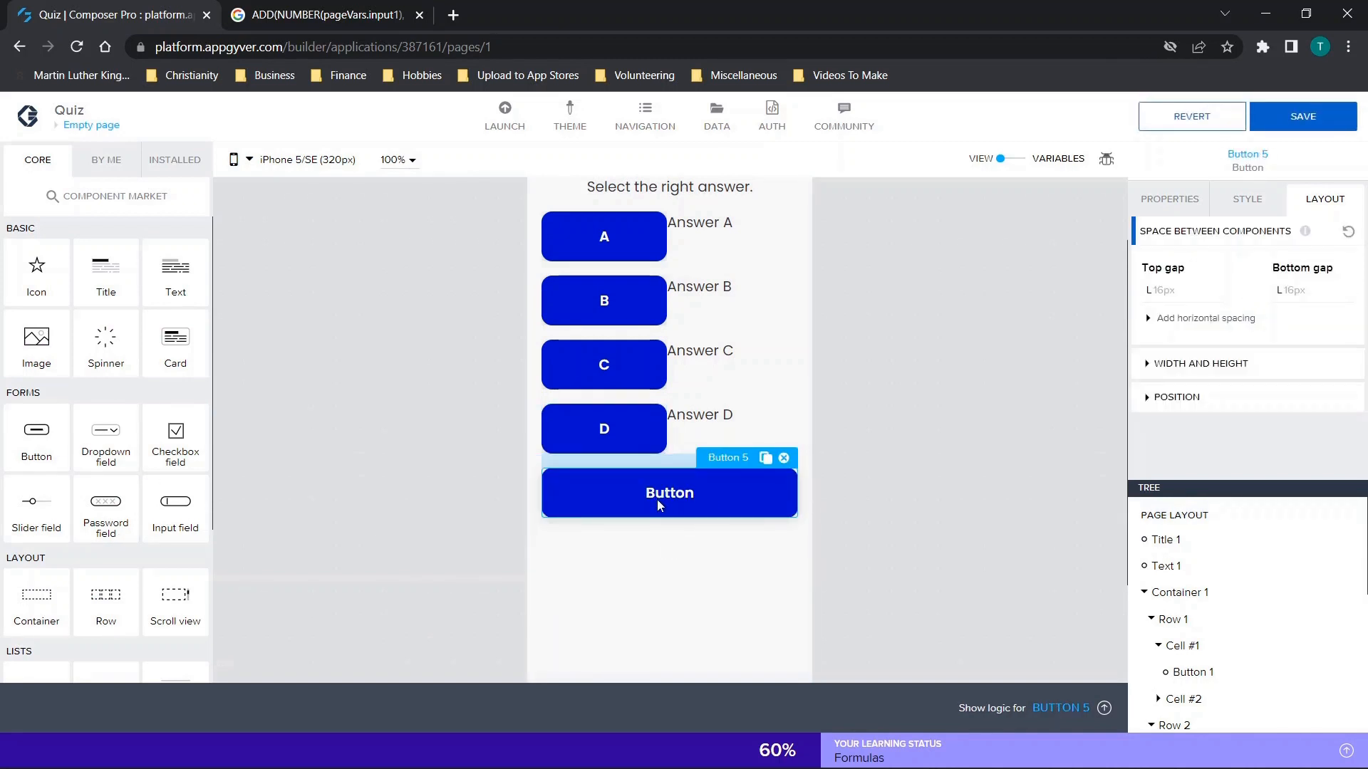
pyautogui.click(1168, 199)
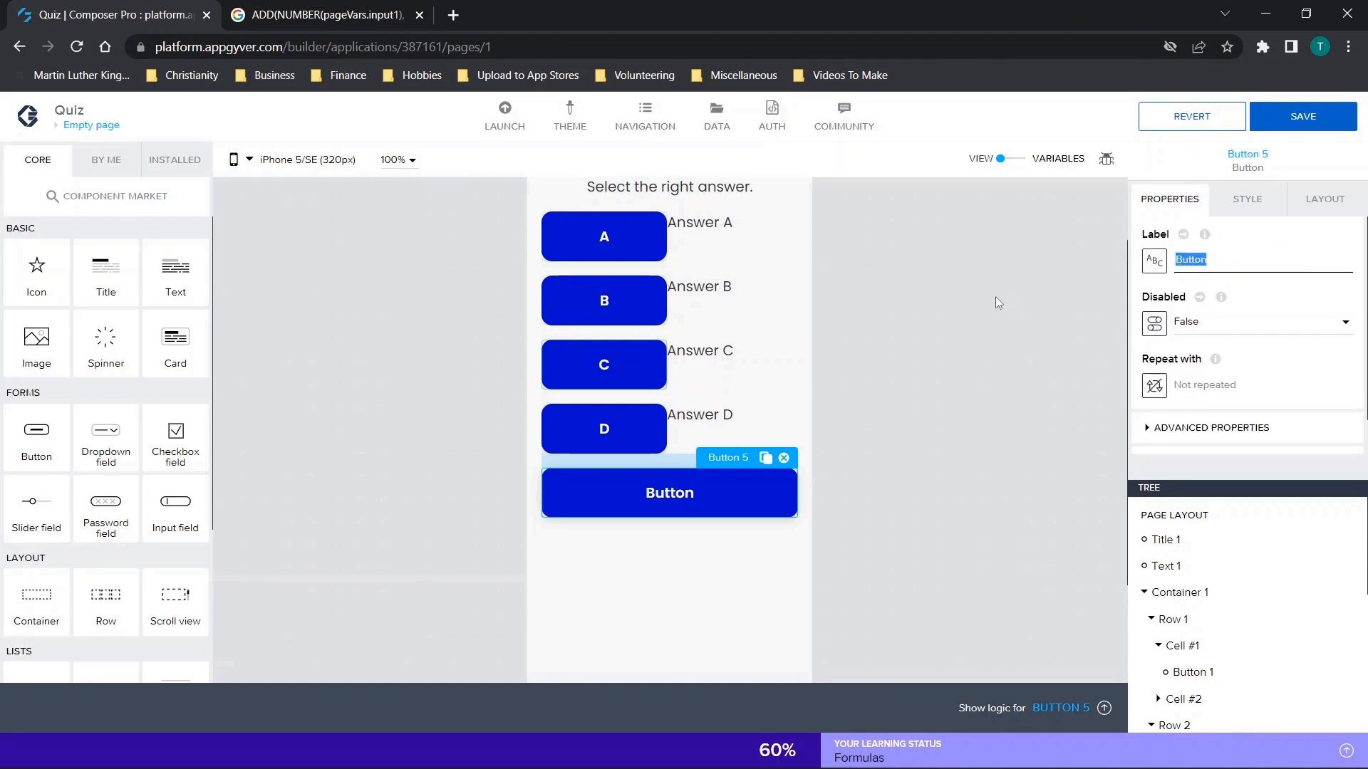
pyautogui.write('->')
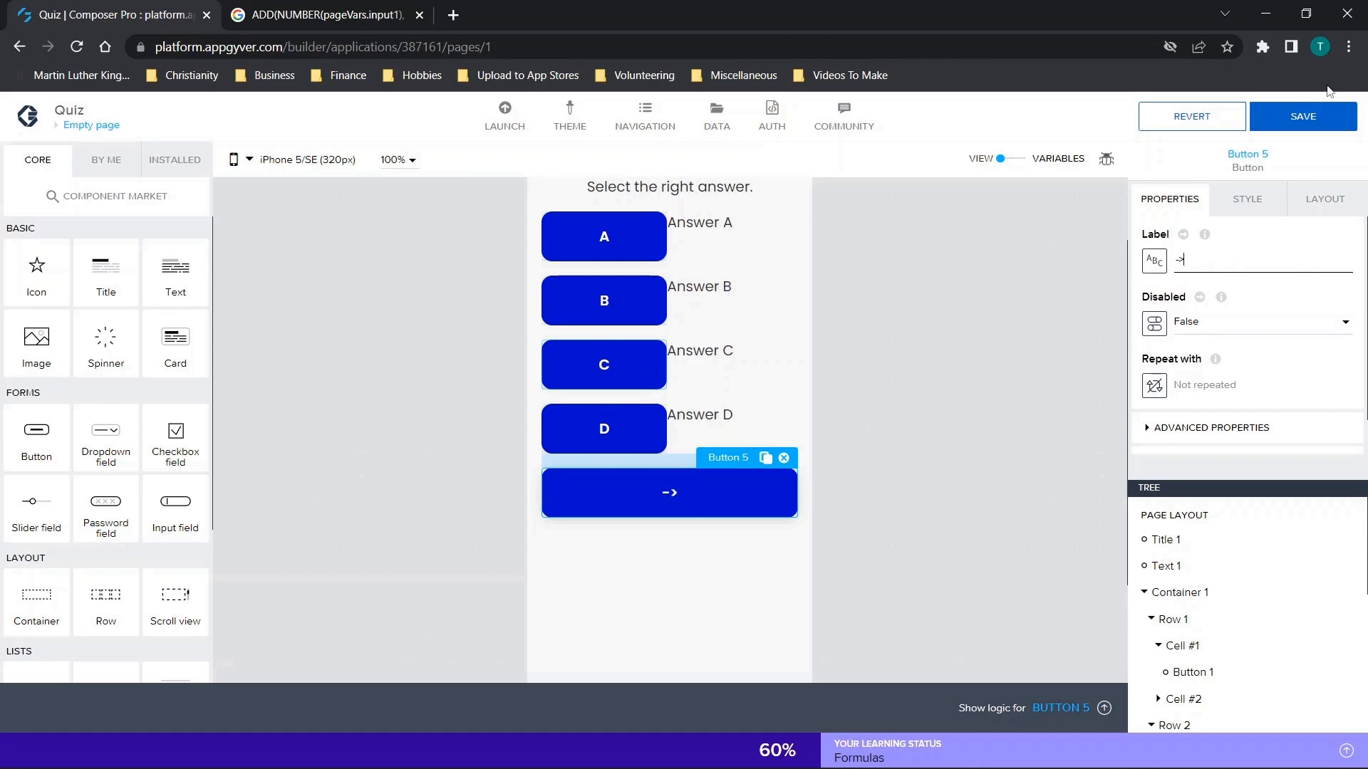
# Add an Open page function to the "->" button's logic and connect it to the component tap event.
pyautogui.click(1061, 708)
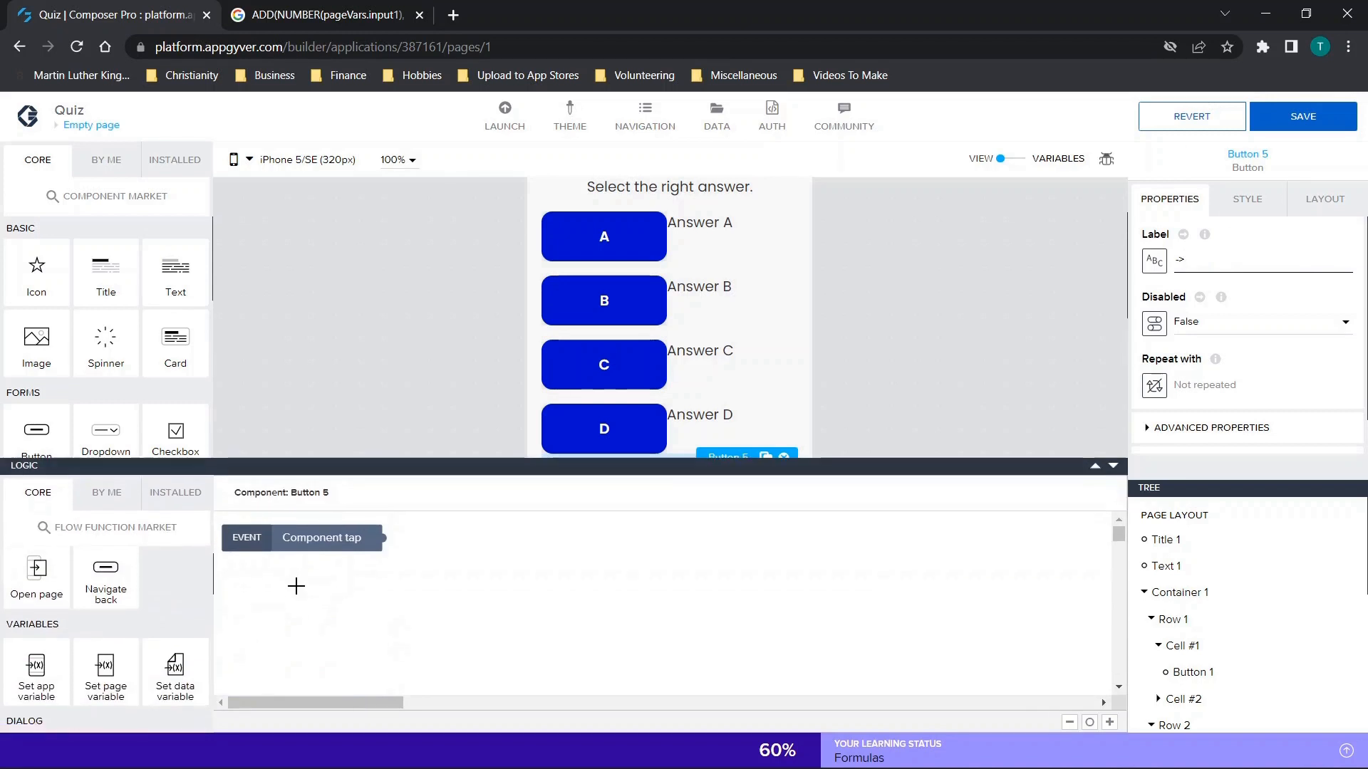
pyautogui.moveTo(13, 602); pyautogui.dragTo(570, 563)
pyautogui.moveTo(381, 539); pyautogui.dragTo(484, 562)
# Bind the "->" button's Open page function to Page 2 and save the app.
pyautogui.click(554, 572)
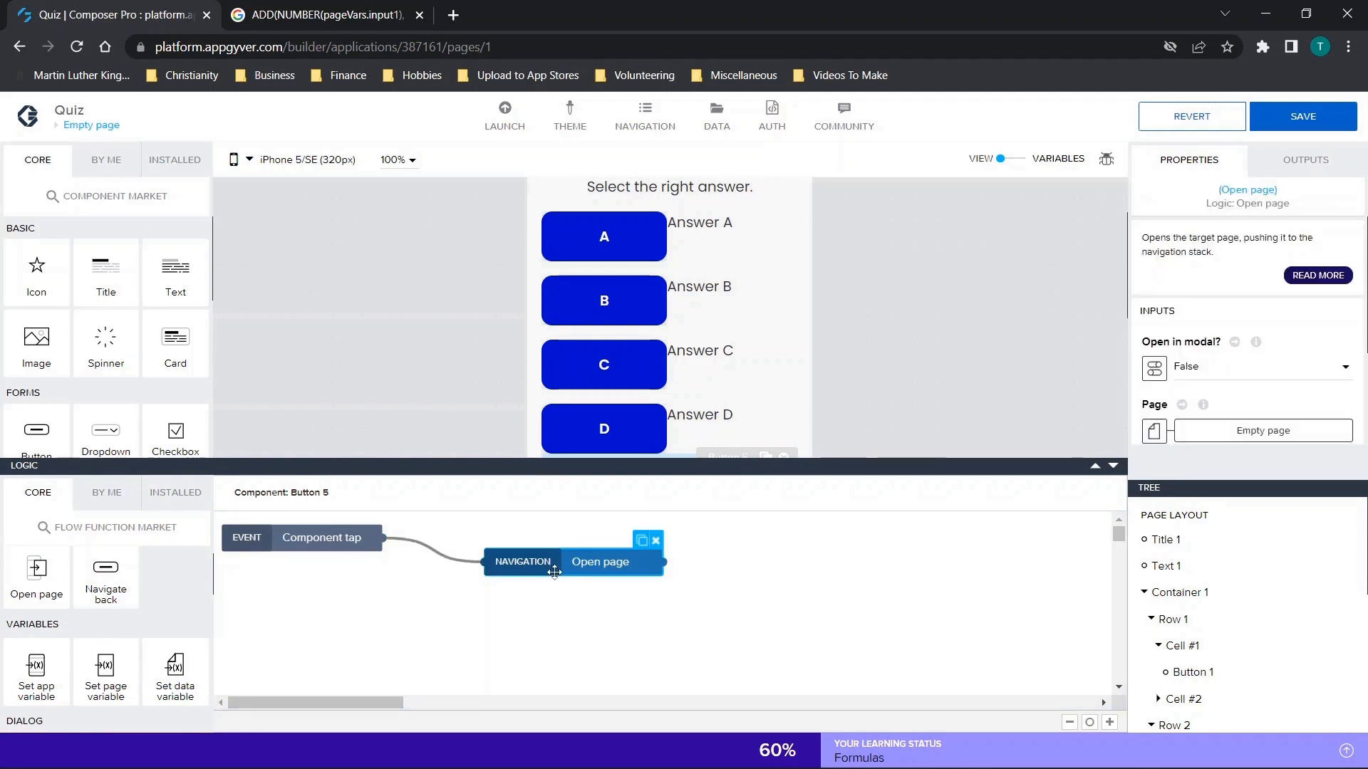
pyautogui.scroll(-1, 1193, 369)
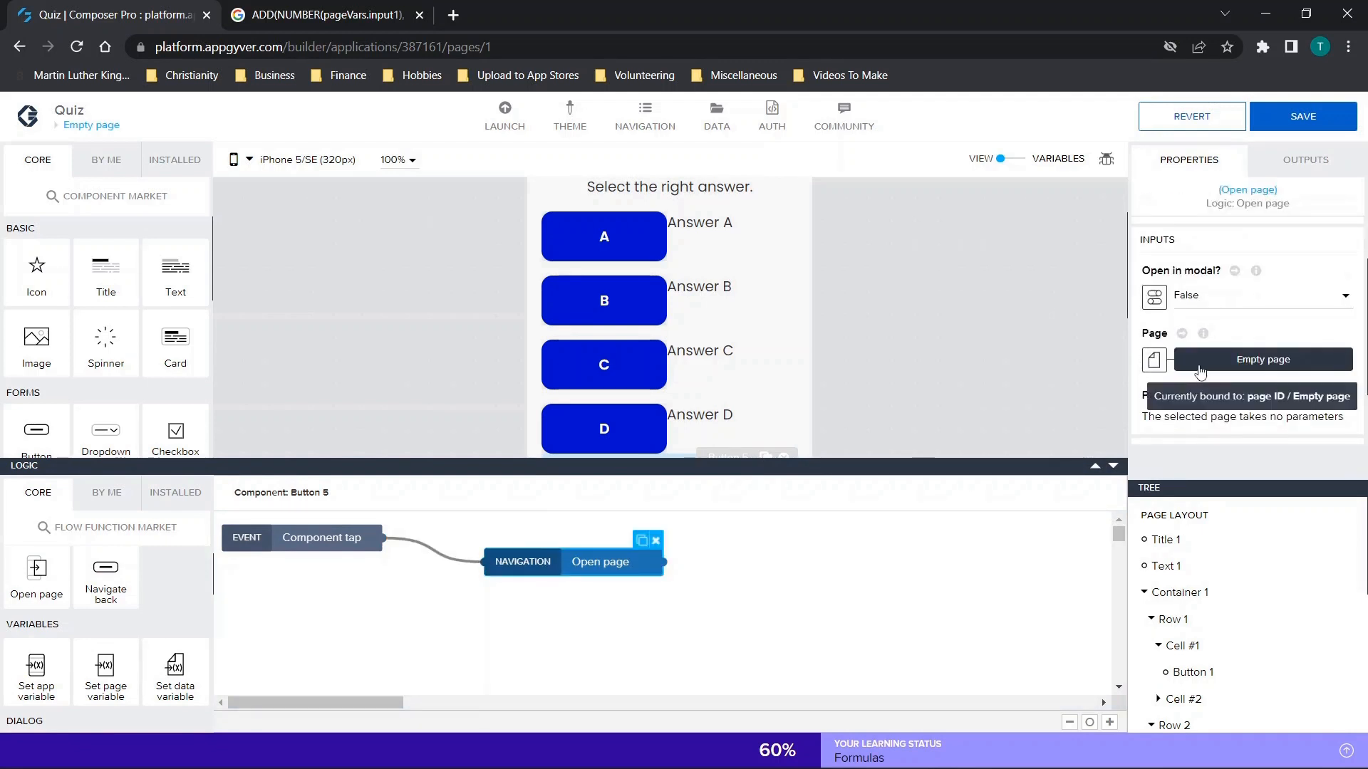
pyautogui.click(1201, 371)
pyautogui.click(569, 401)
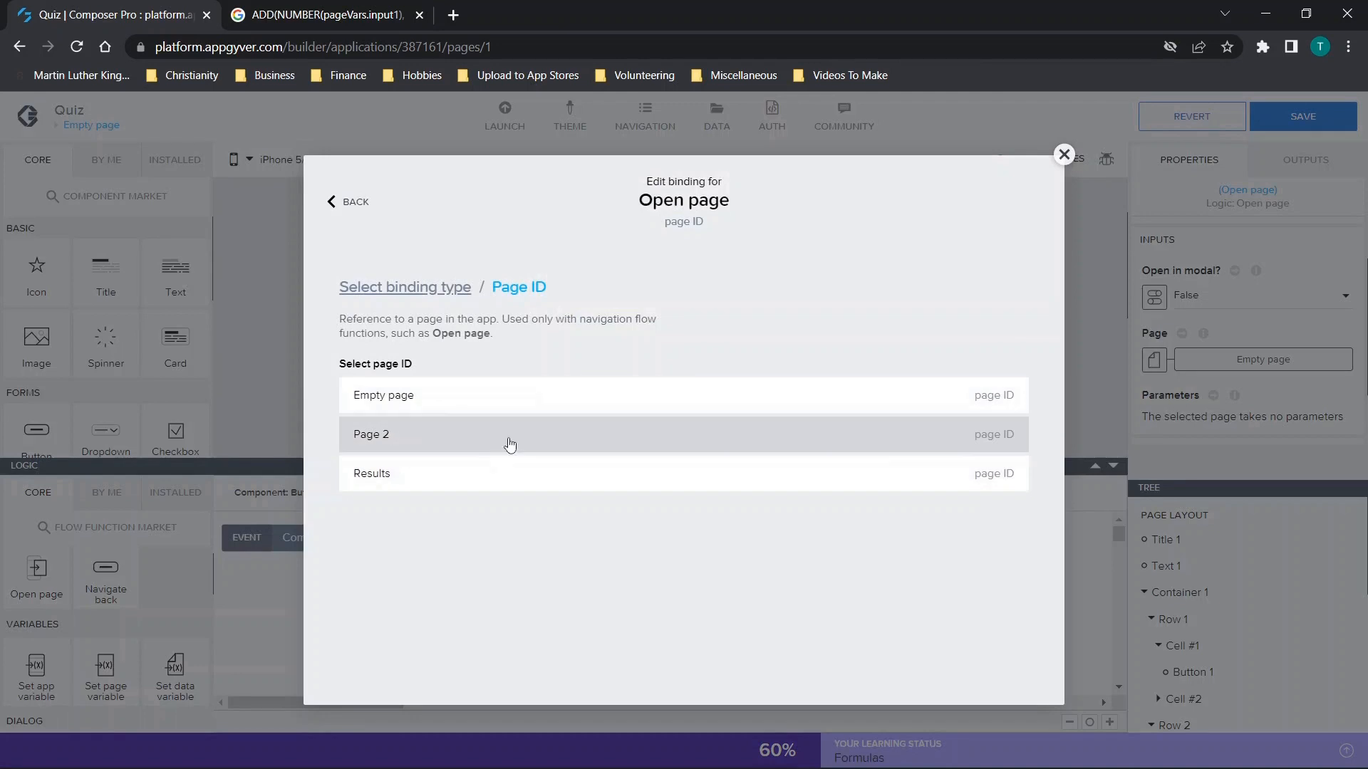
pyautogui.click(445, 441)
pyautogui.click(999, 460)
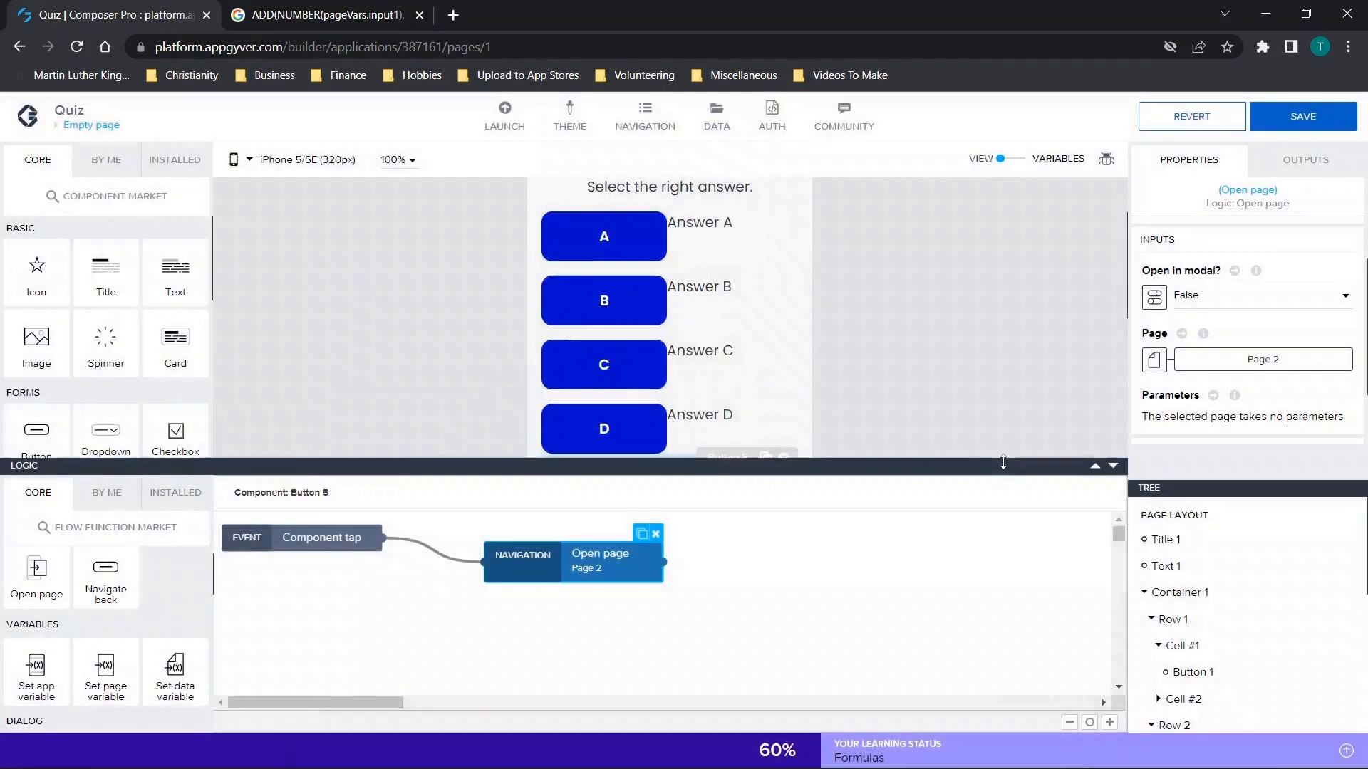
pyautogui.click(1302, 116)
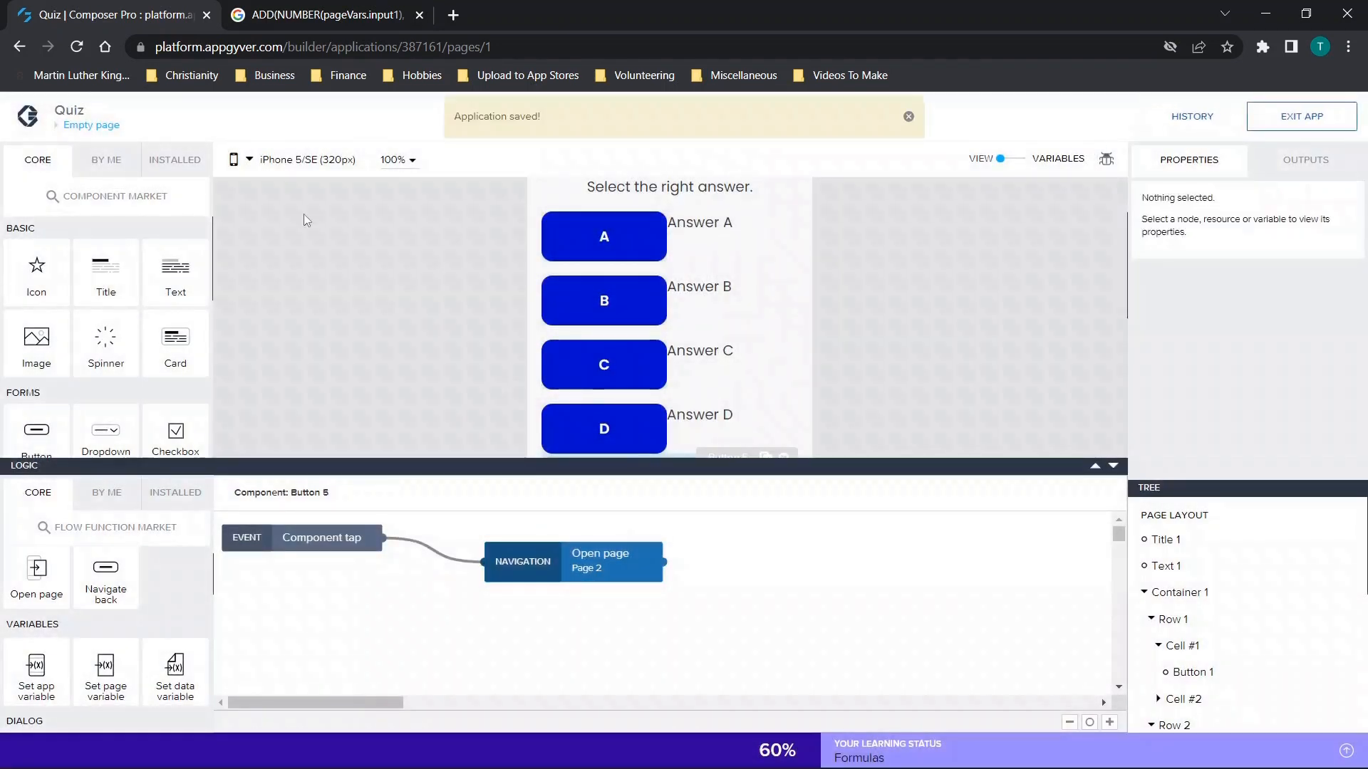
# Add an Open page function to the Finish button's logic on Page 2 and connect it to the component tap event.
pyautogui.click(87, 126)
pyautogui.click(353, 306)
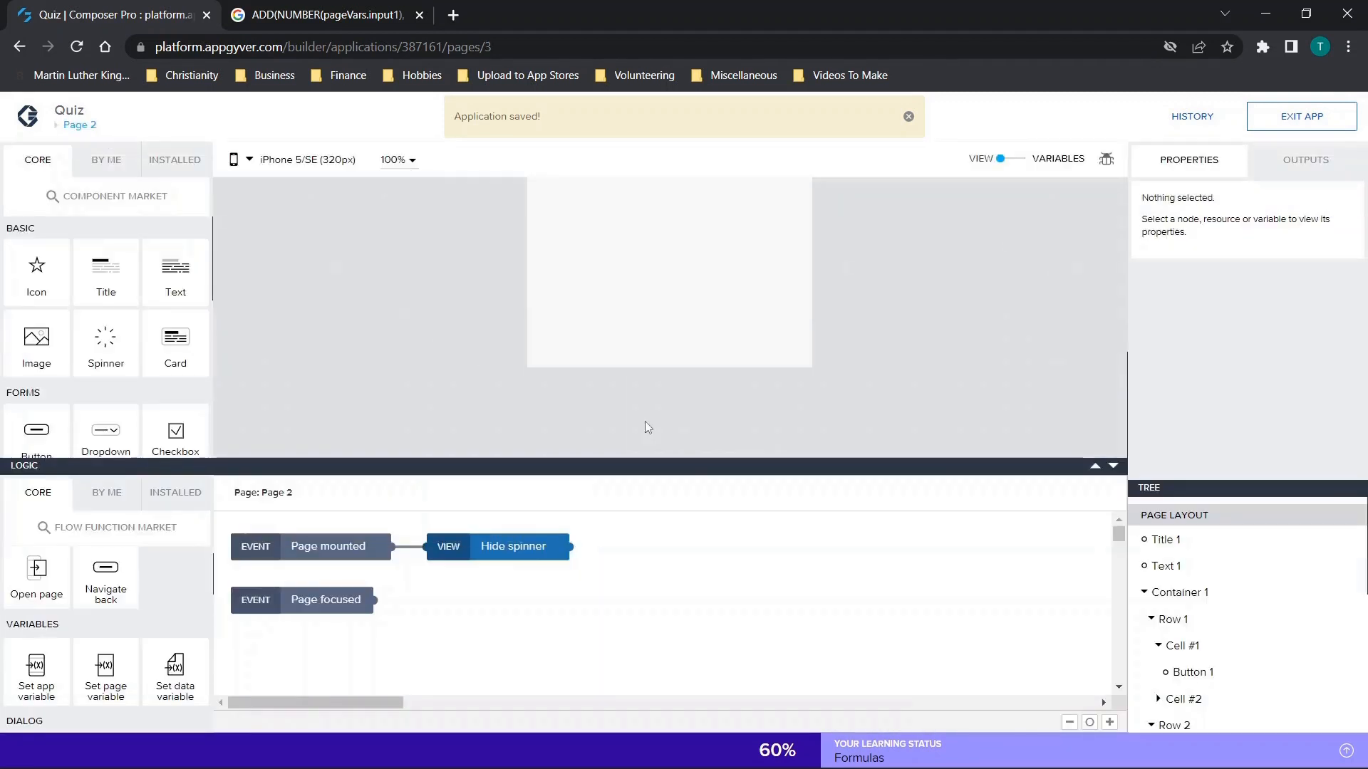
pyautogui.scroll(2, 661, 434)
pyautogui.click(657, 318)
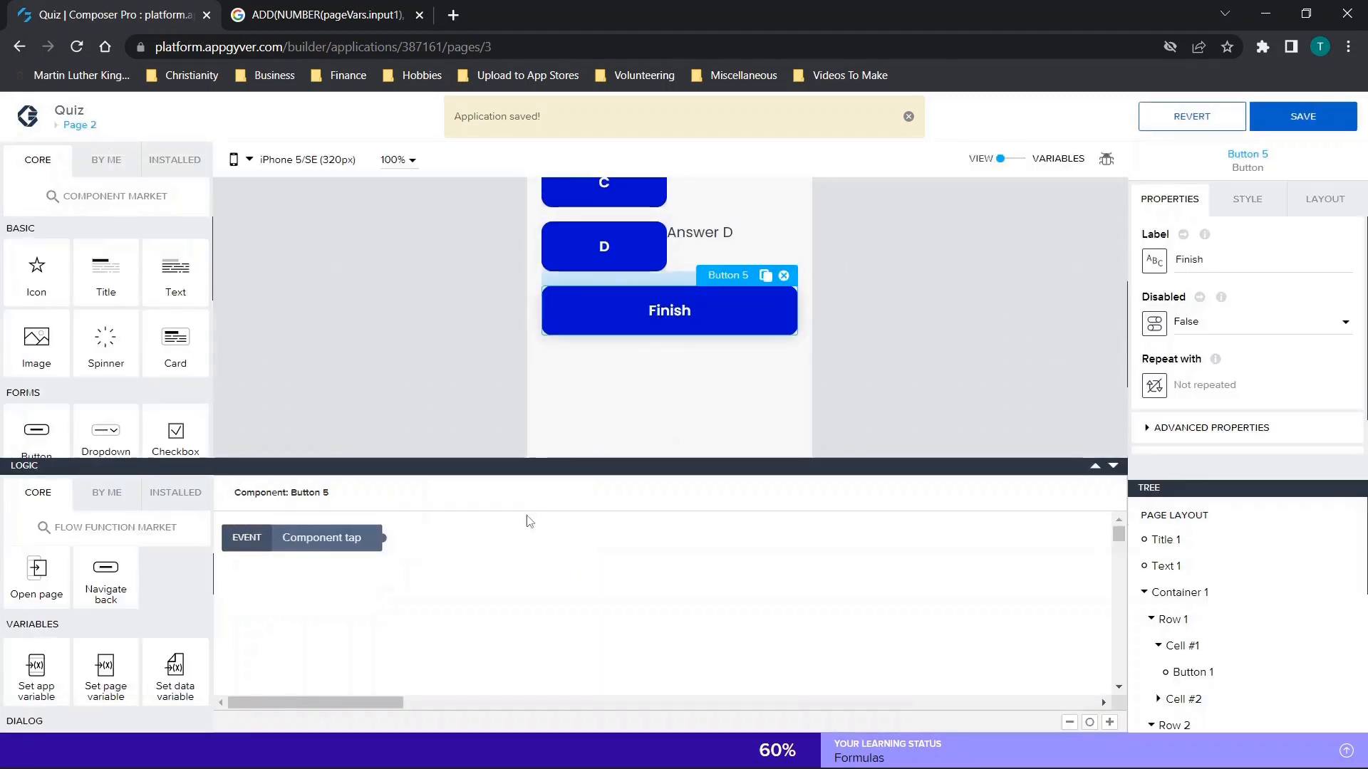
pyautogui.moveTo(26, 585); pyautogui.dragTo(479, 562)
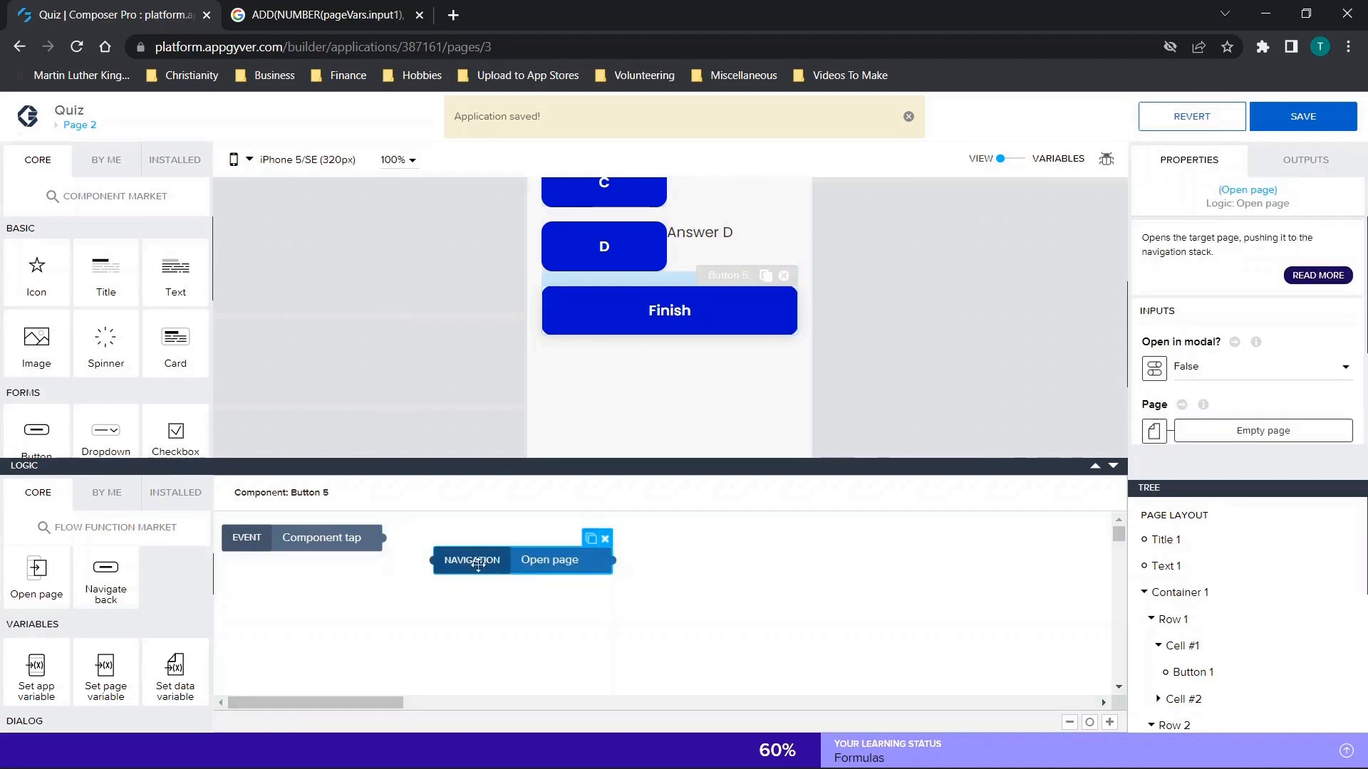
pyautogui.moveTo(381, 537); pyautogui.dragTo(432, 560)
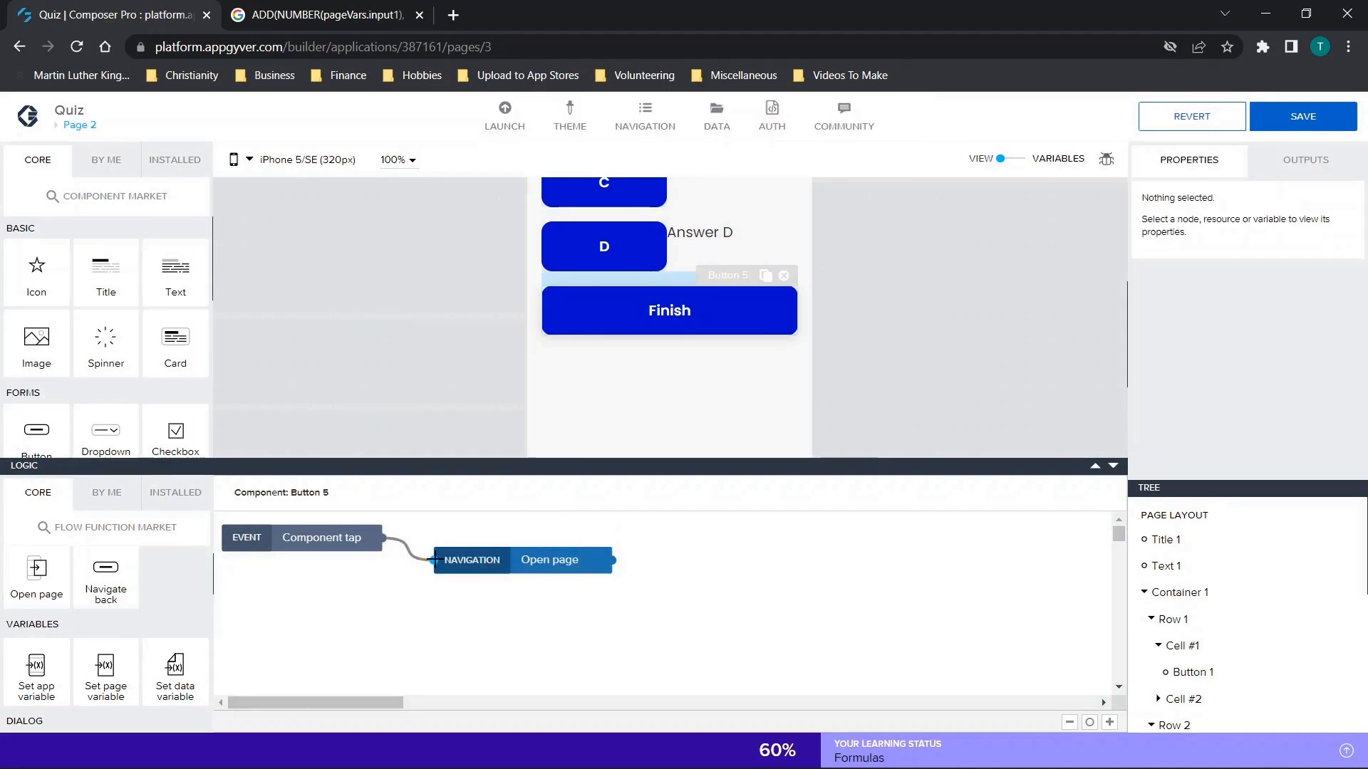
# Bind the Finish button's Open page function to the Results page and save the app.
pyautogui.click(466, 559)
pyautogui.click(1225, 369)
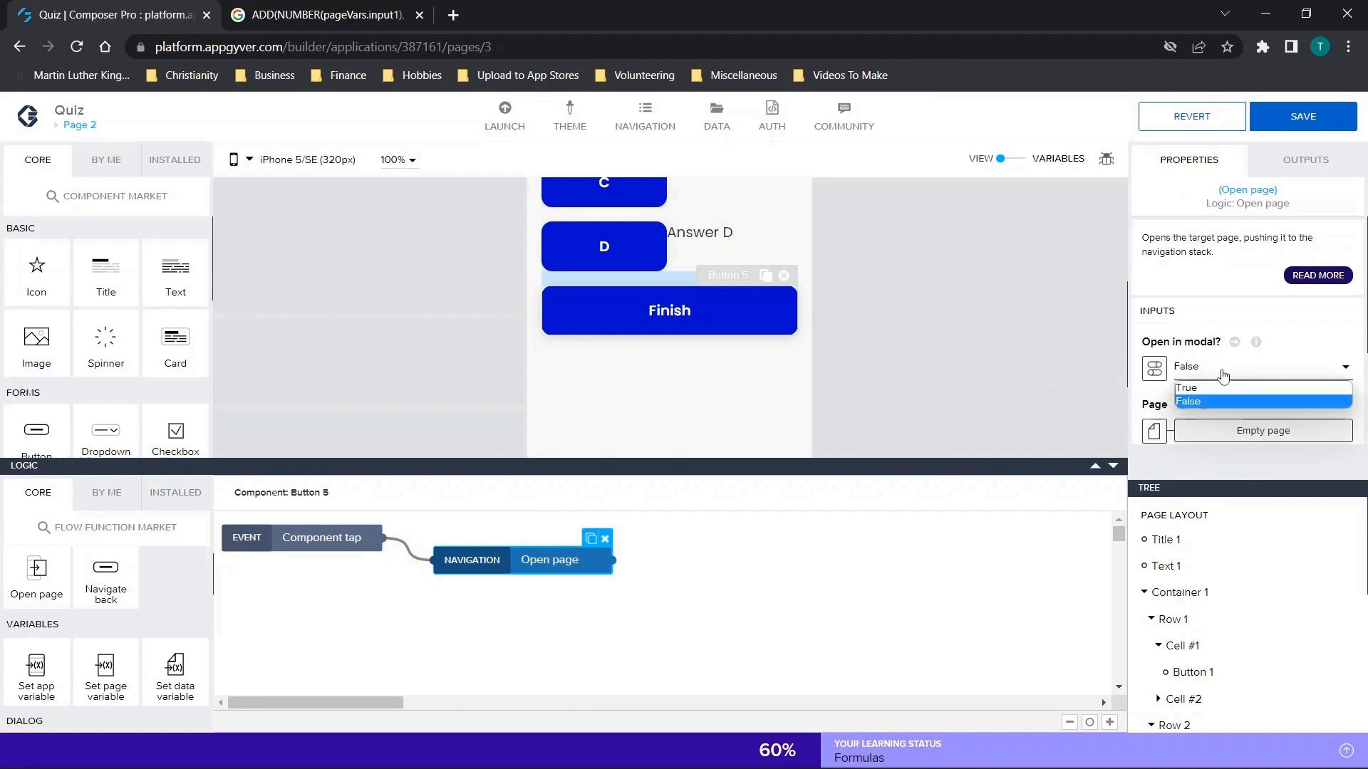
pyautogui.click(1197, 368)
pyautogui.scroll(-2, 1197, 371)
pyautogui.click(1263, 291)
pyautogui.click(555, 396)
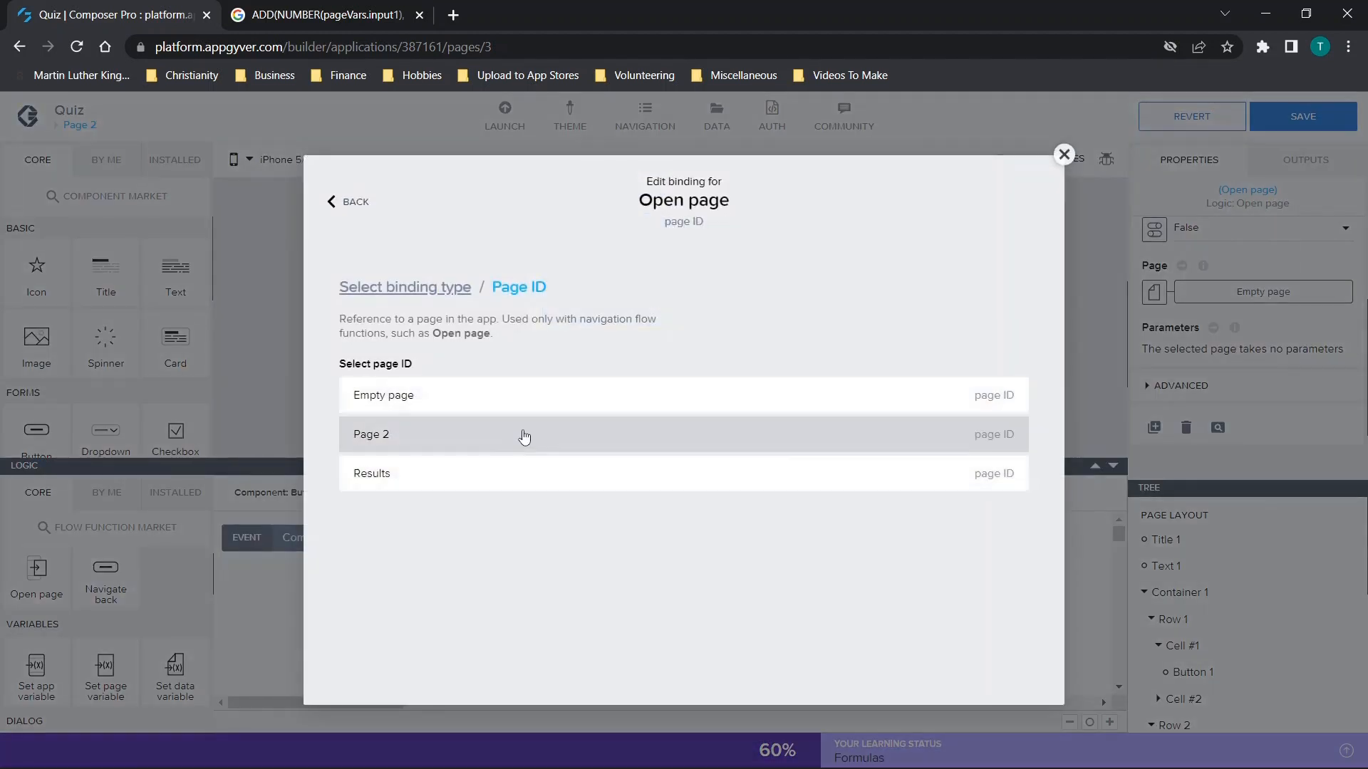
pyautogui.click(476, 471)
pyautogui.click(1006, 463)
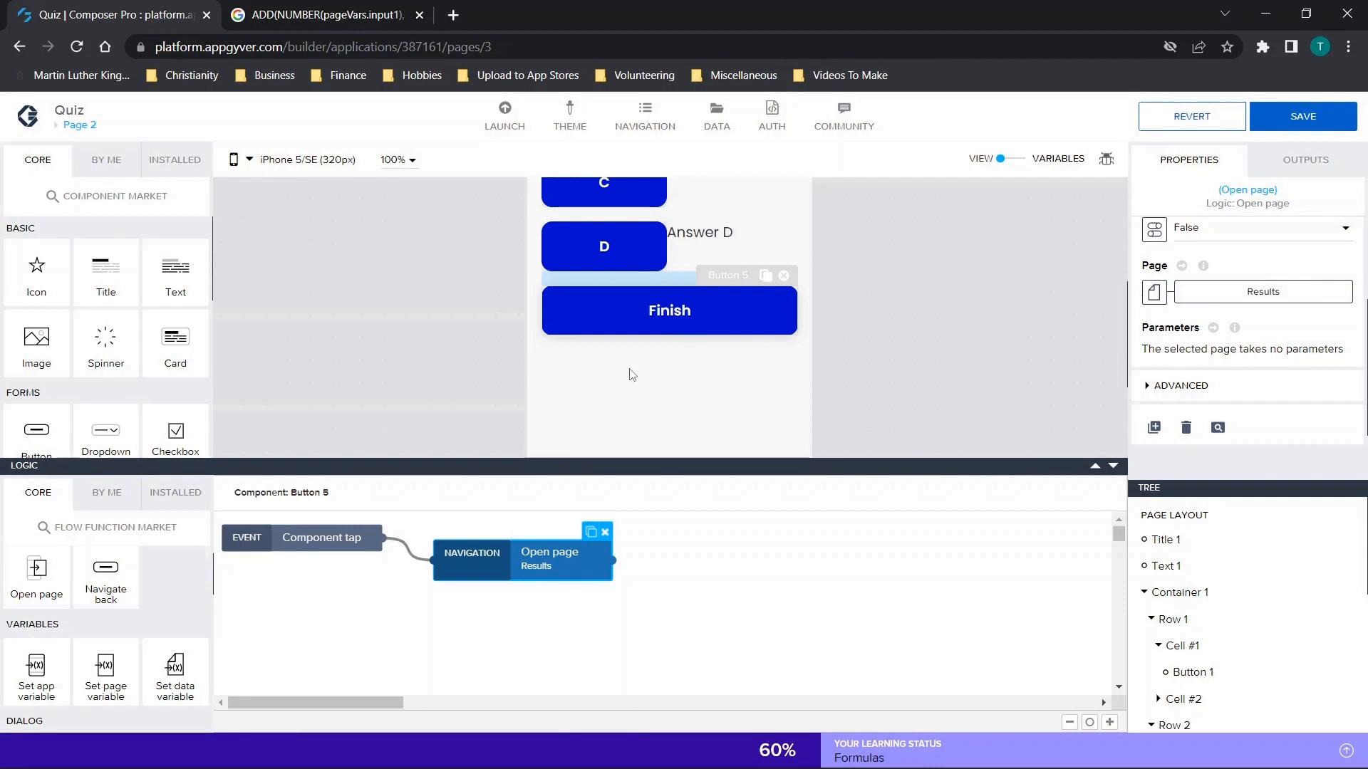
pyautogui.scroll(1, 738, 349)
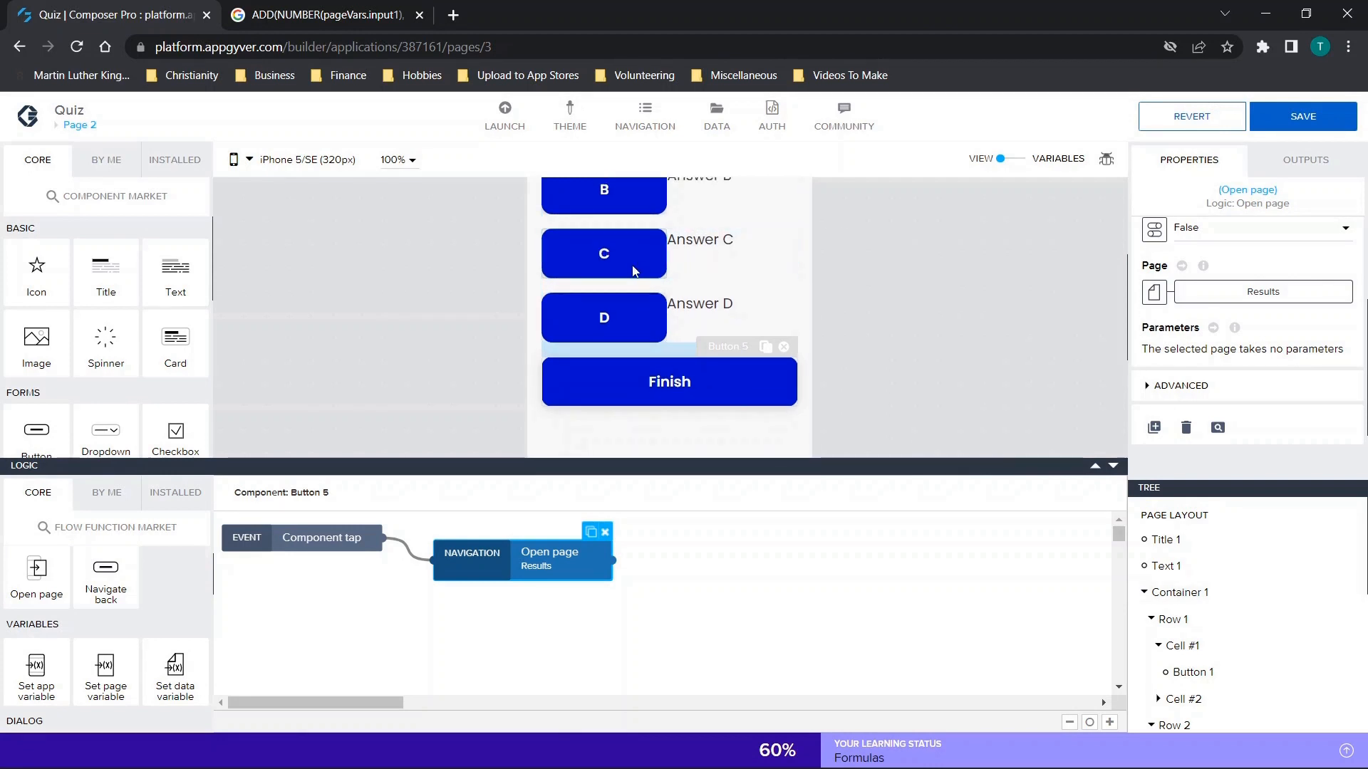
pyautogui.hotkey('ctrl', 's')
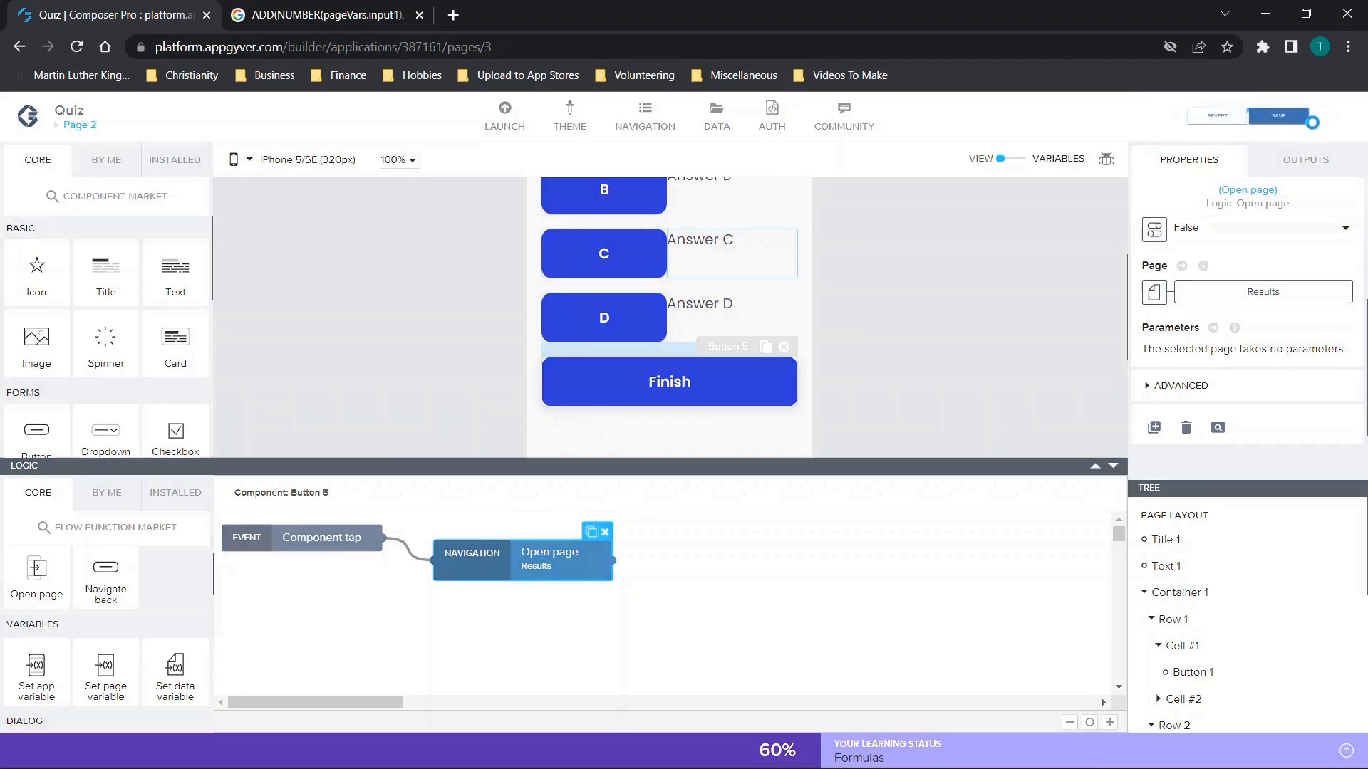
# Check the content binding of the result text on the Results page and return to the page overview.
pyautogui.scroll(3, 515, 305)
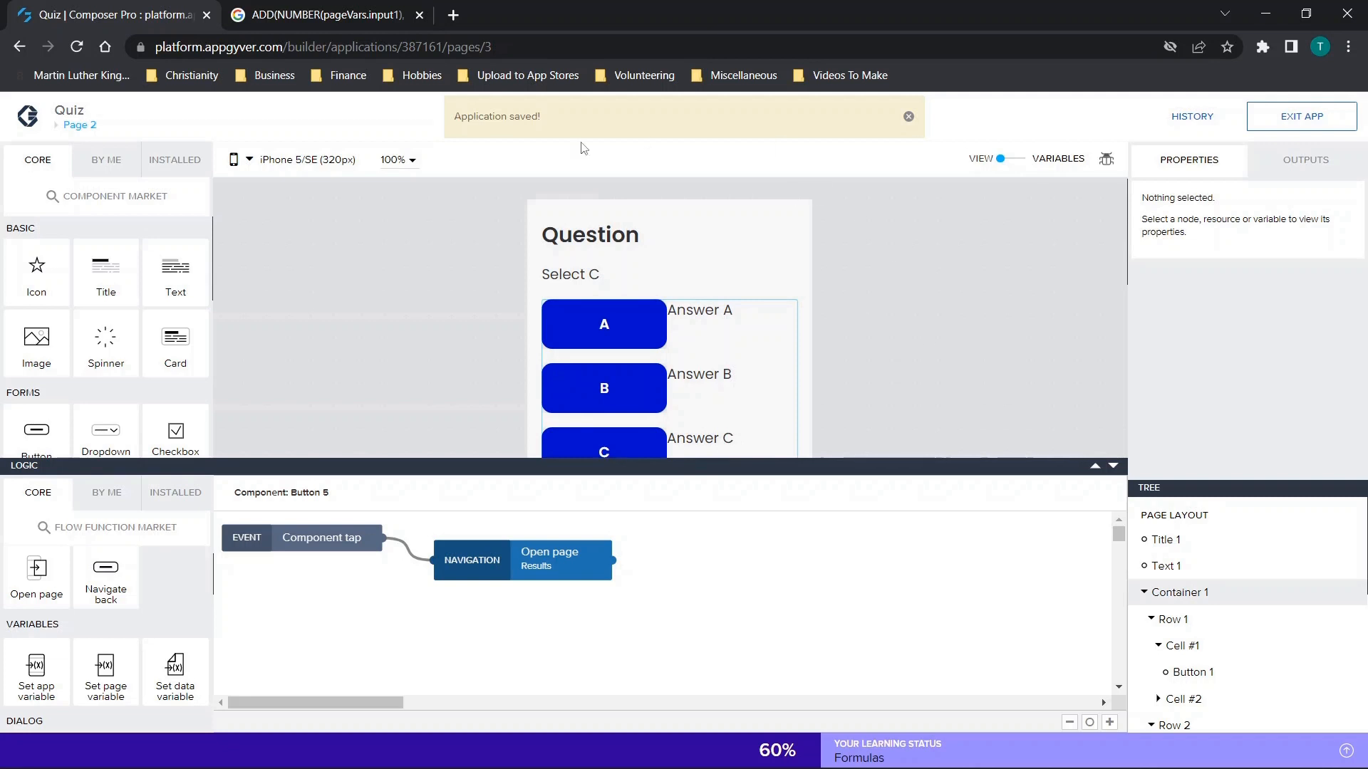
pyautogui.click(77, 125)
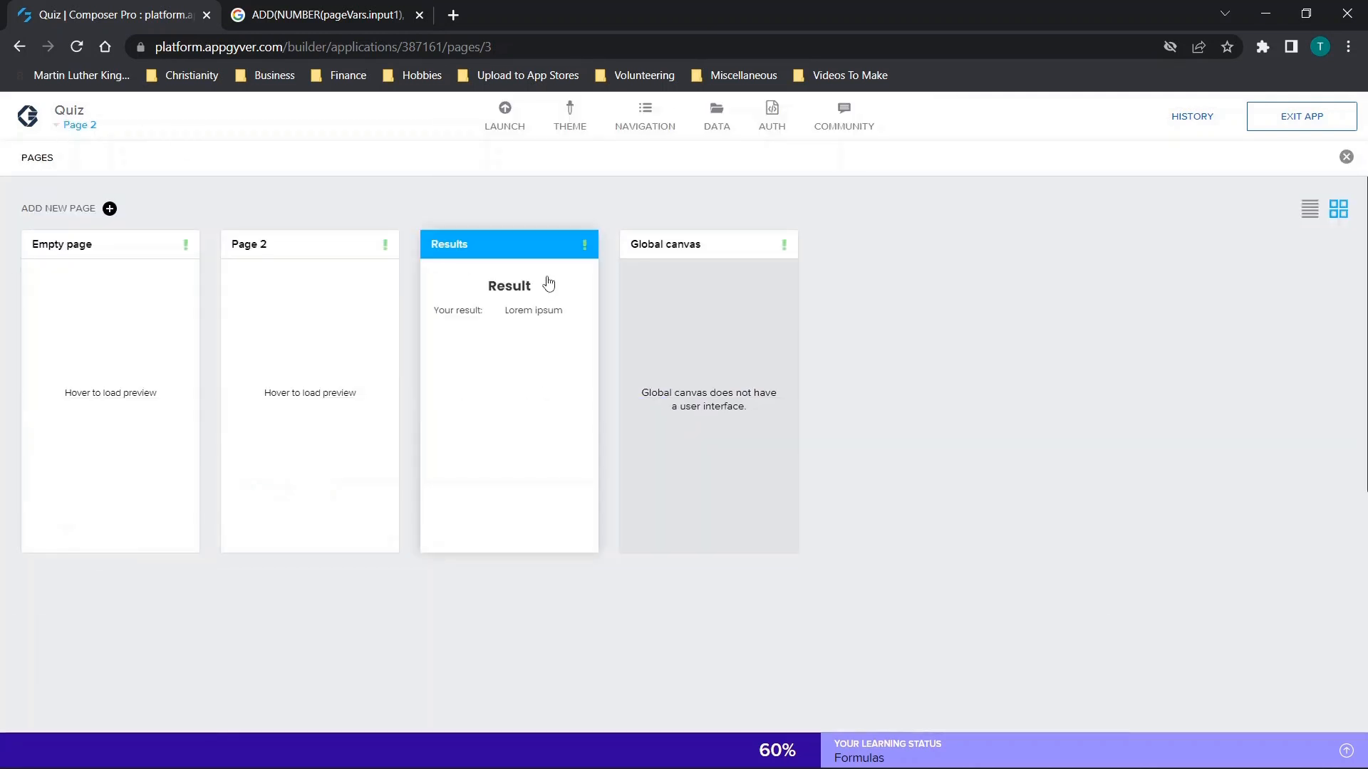
pyautogui.click(549, 282)
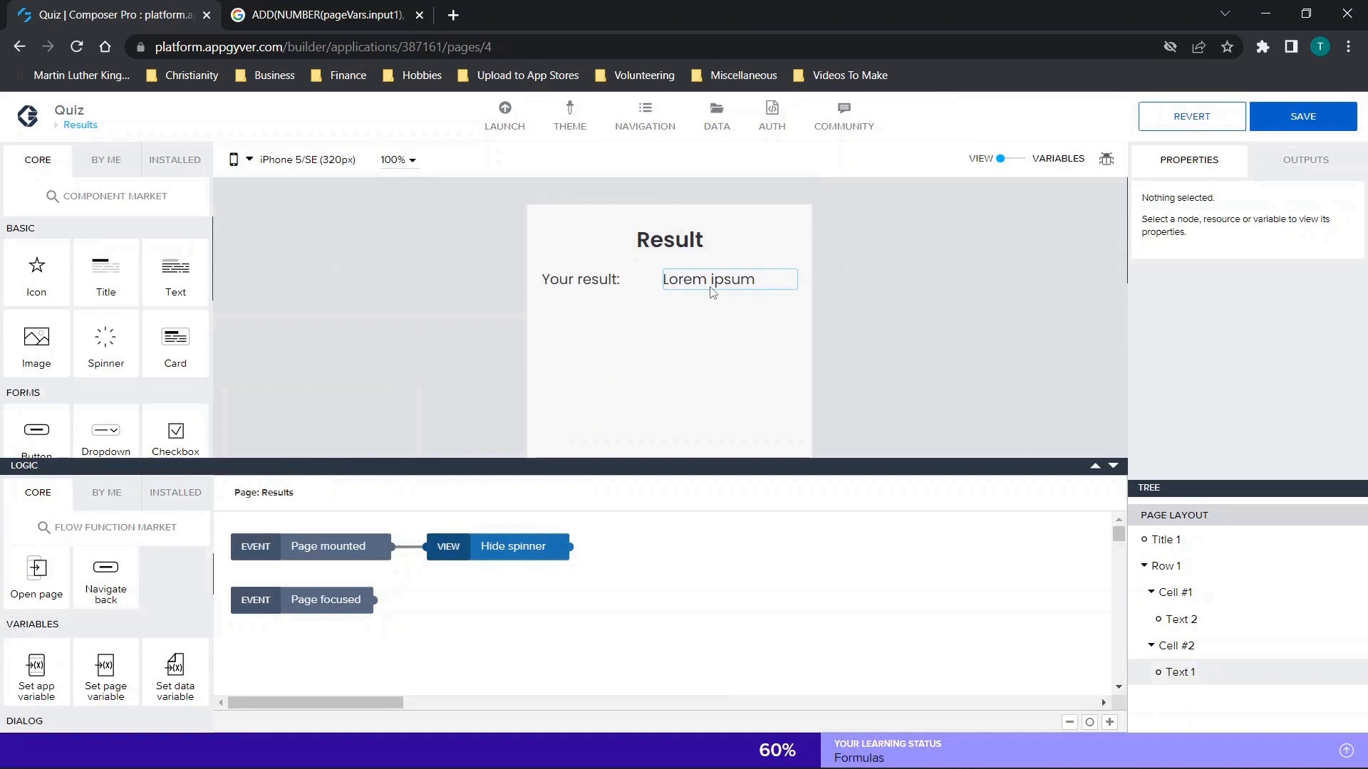
pyautogui.click(690, 288)
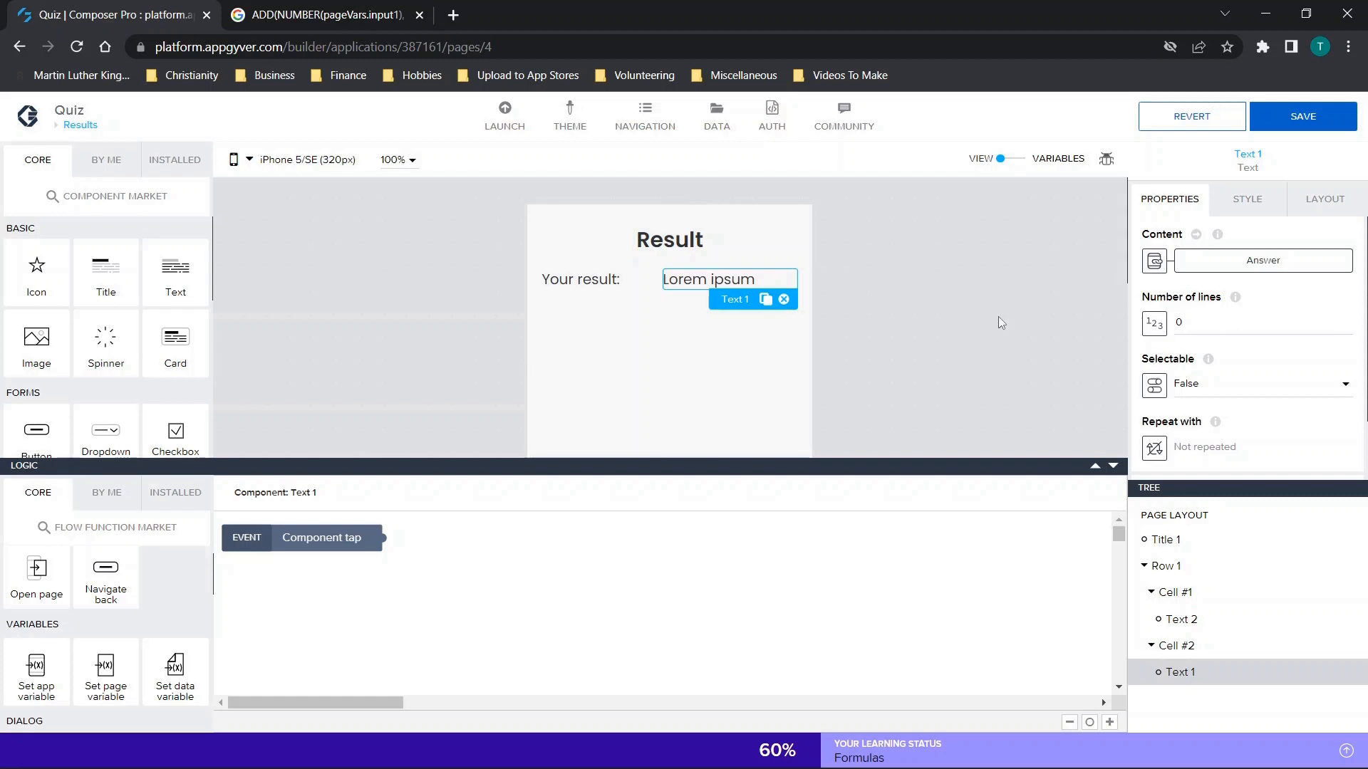
pyautogui.click(79, 125)
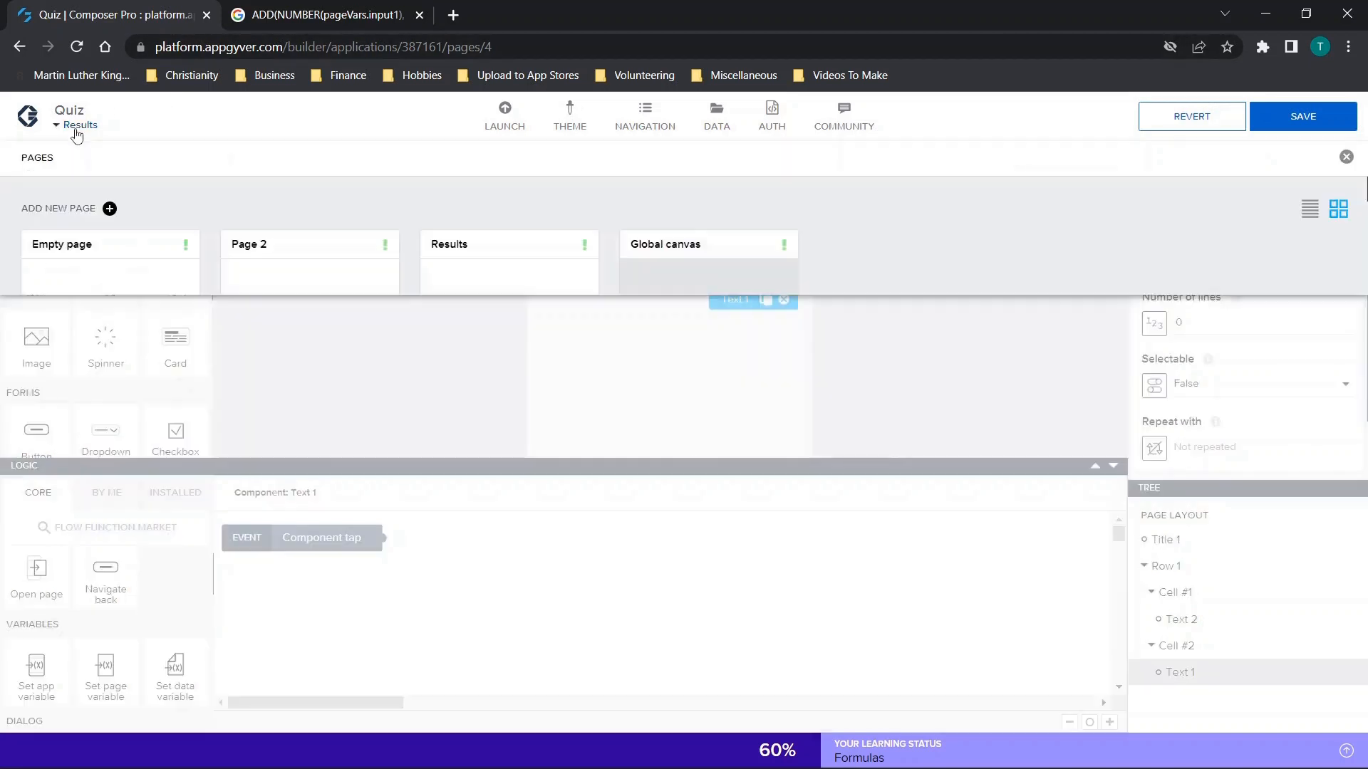
# Save the app, switch to Page 2 and show the Finish button's logic.
pyautogui.click(329, 389)
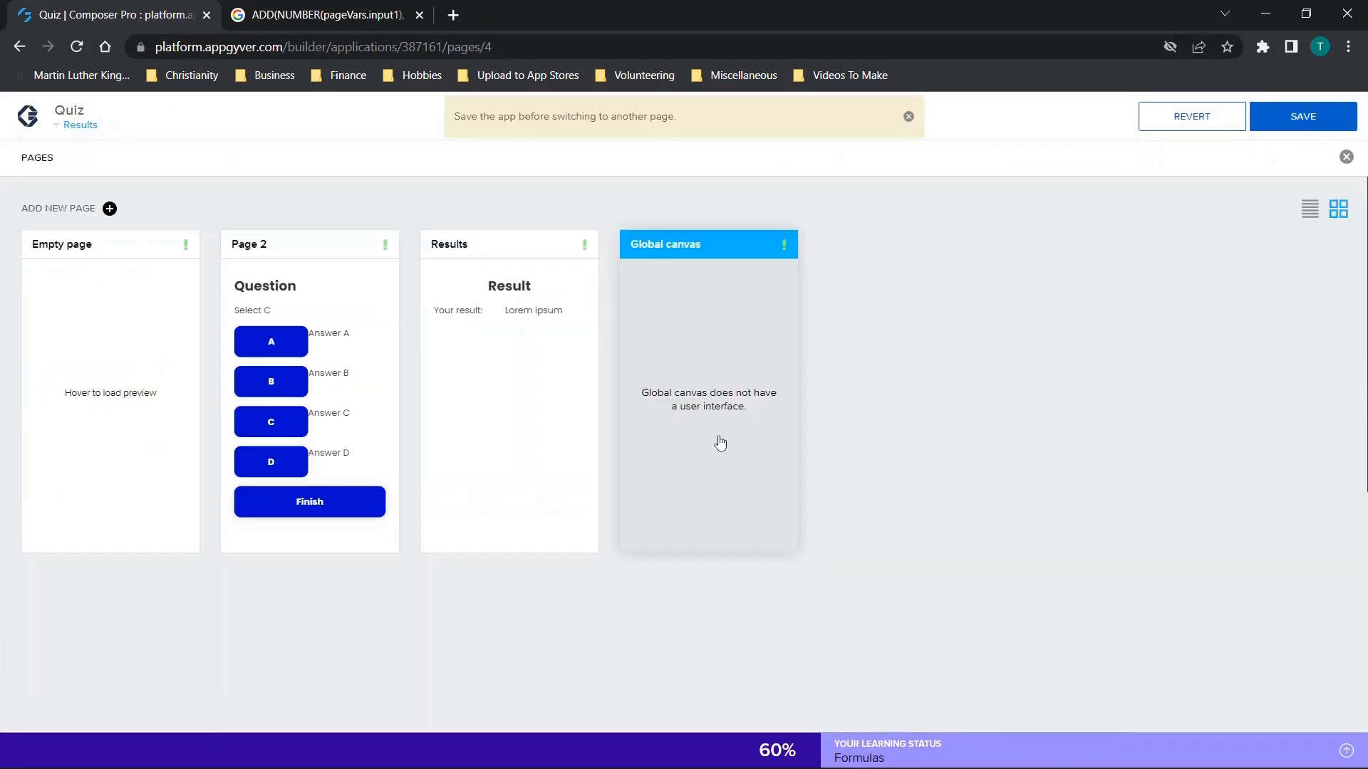
pyautogui.click(1325, 112)
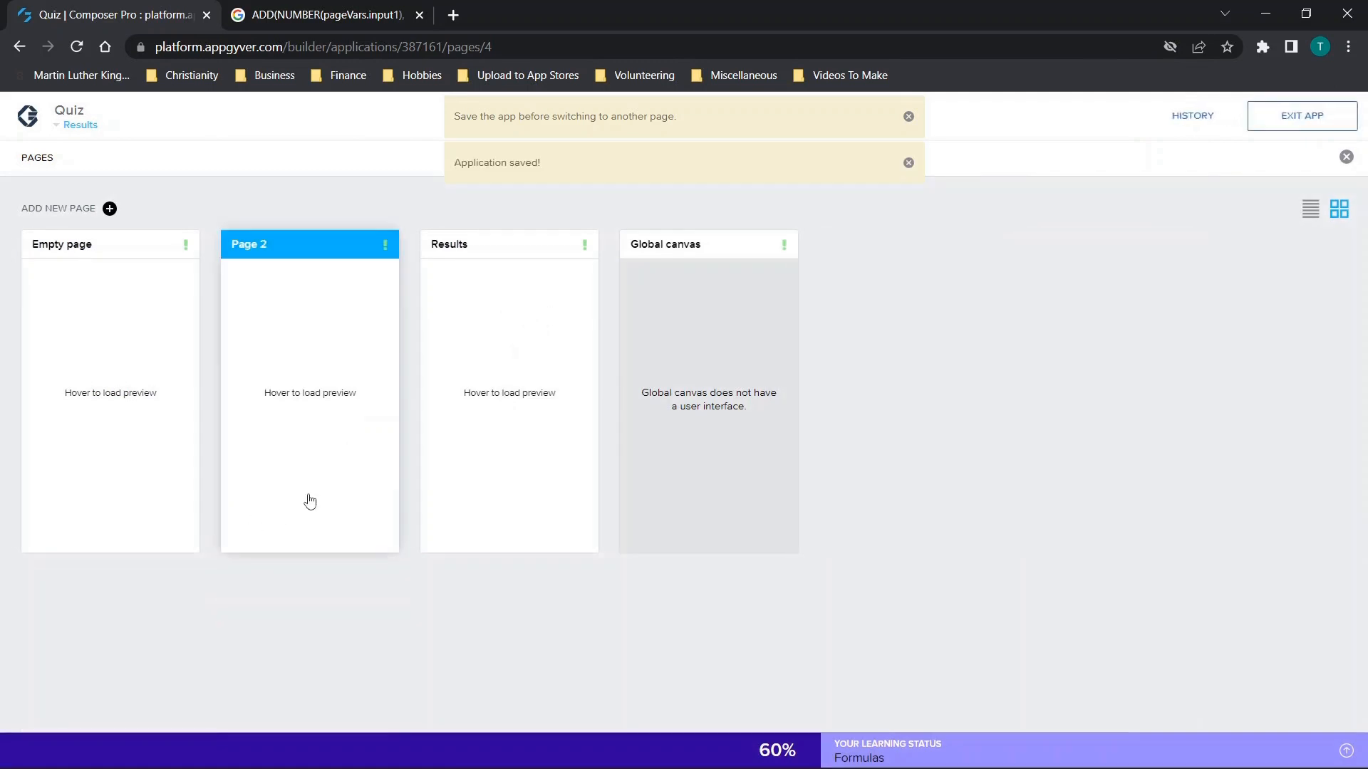
pyautogui.click(356, 461)
pyautogui.scroll(-3, 681, 432)
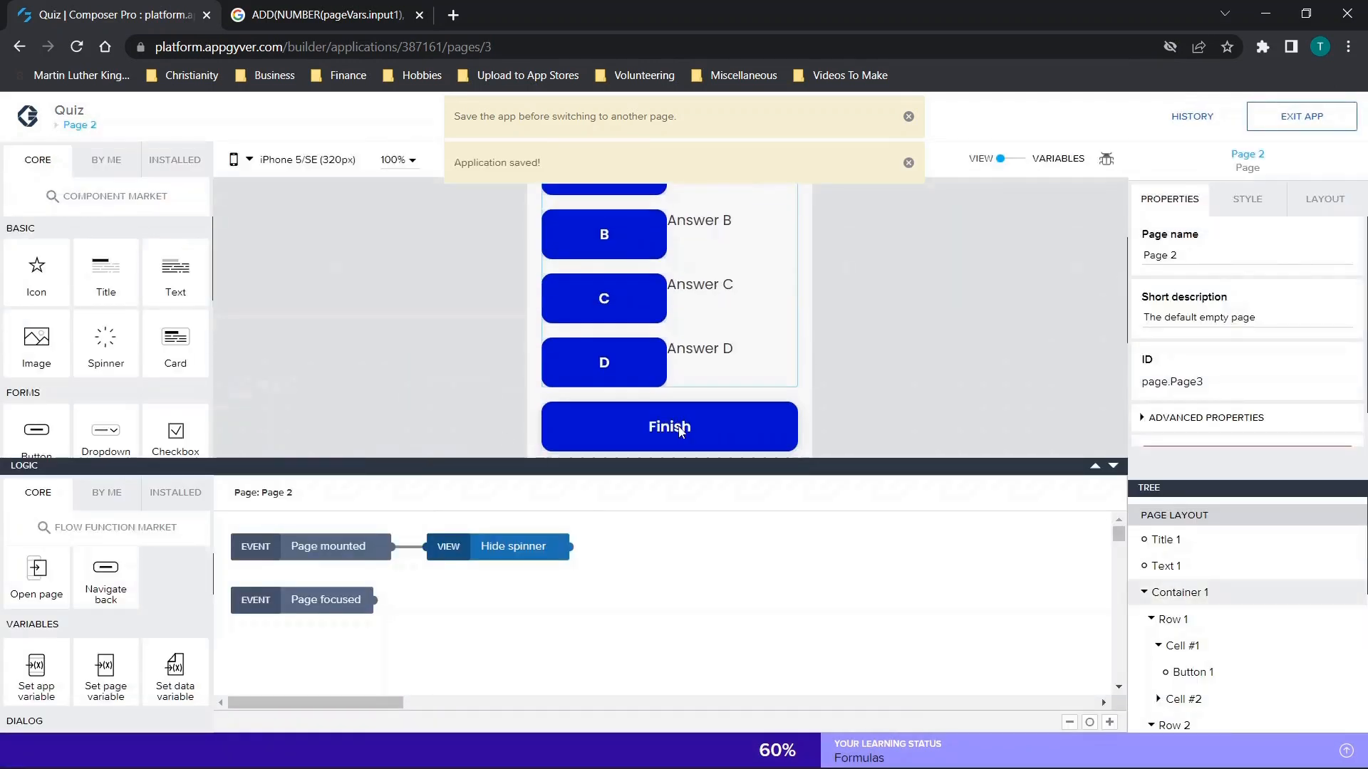
pyautogui.click(677, 388)
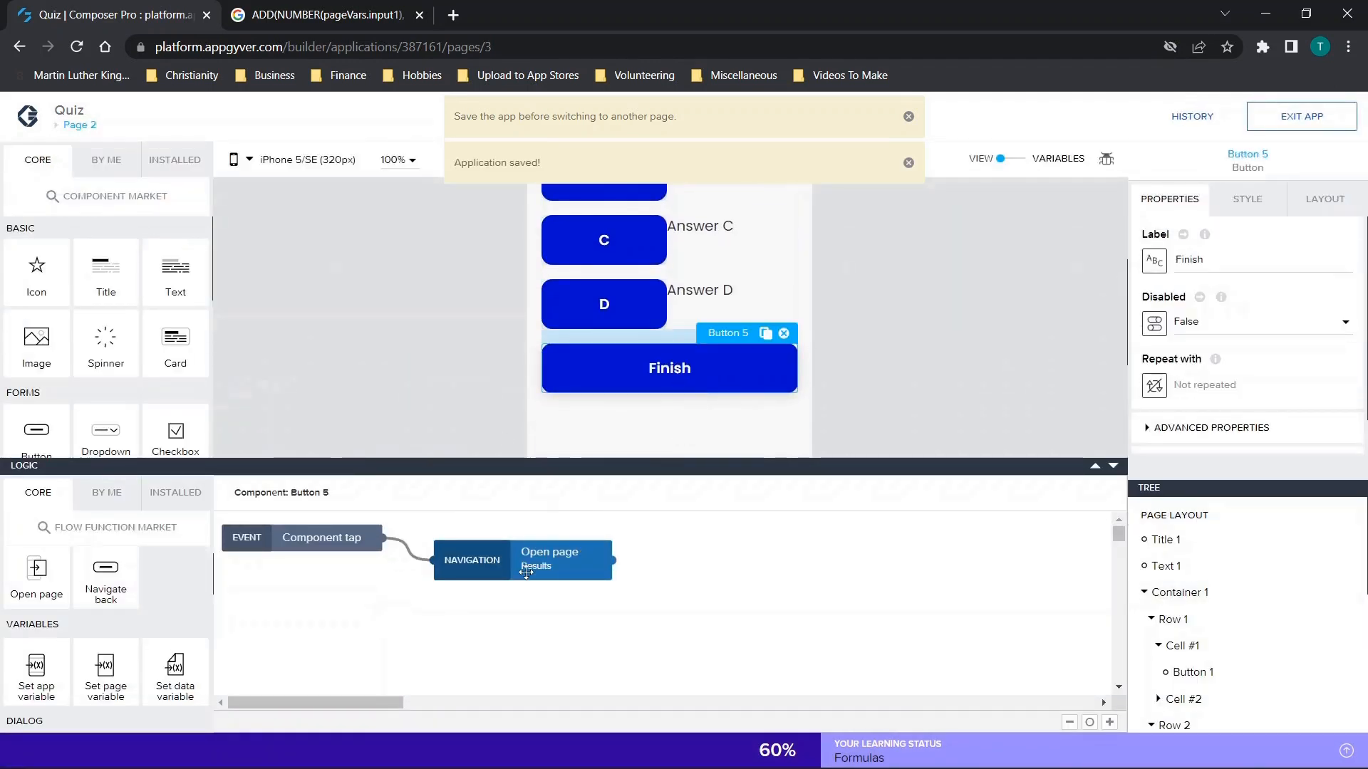
# Move the Open page function away from the component tap event and delete the connection between them.
pyautogui.moveTo(526, 570); pyautogui.dragTo(713, 554)
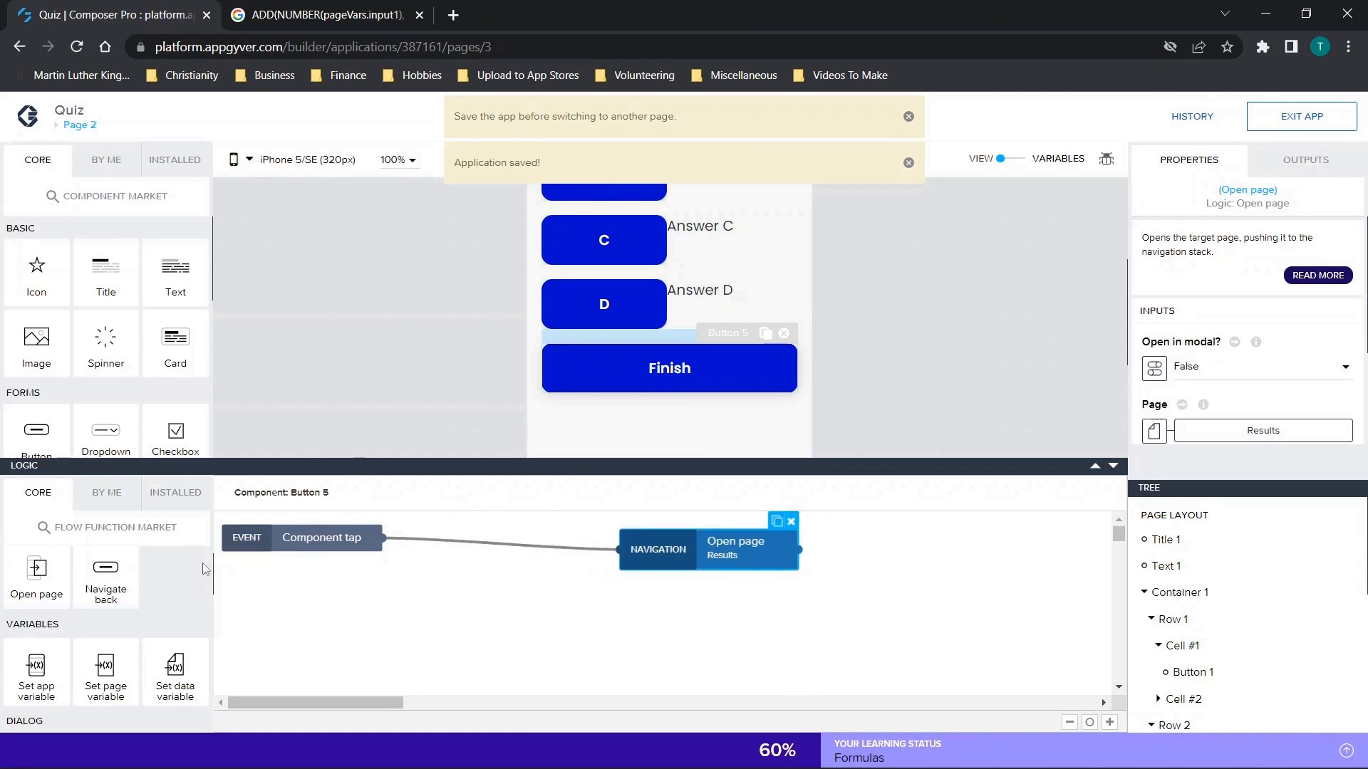
pyautogui.click(417, 539)
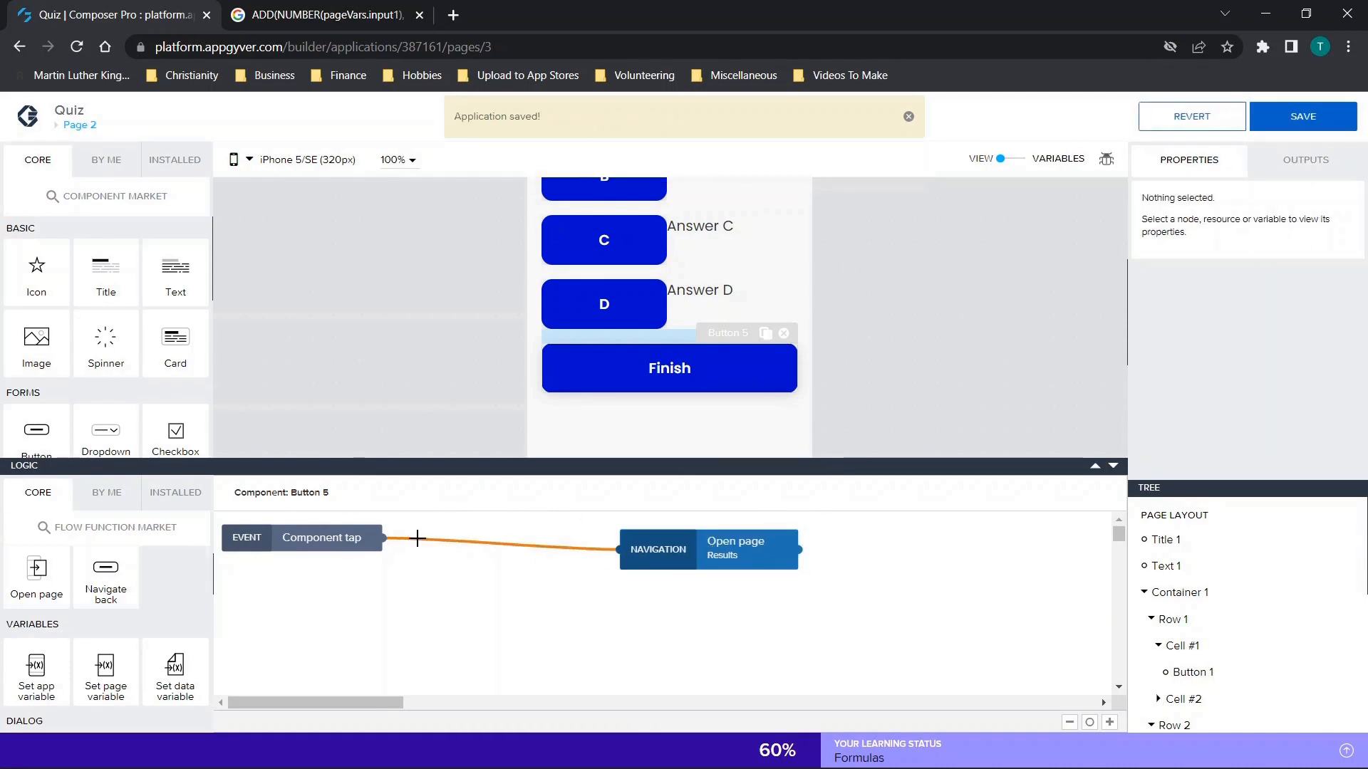
pyautogui.press('Delete')
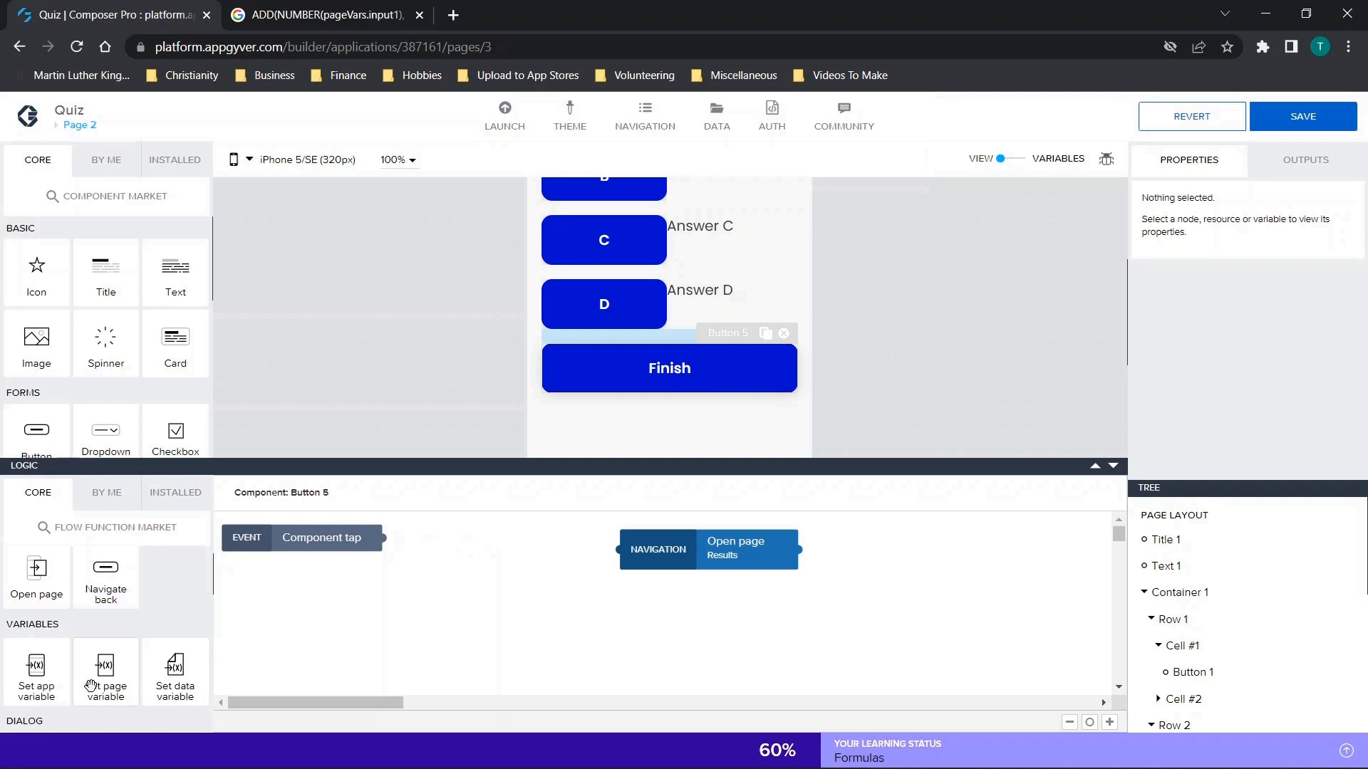
# Insert a Set app variable function between the Finish button's component tap event and Open page, and connect all three.
pyautogui.moveTo(35, 669); pyautogui.dragTo(475, 552)
pyautogui.moveTo(661, 549); pyautogui.dragTo(782, 570)
pyautogui.moveTo(468, 567); pyautogui.dragTo(536, 562)
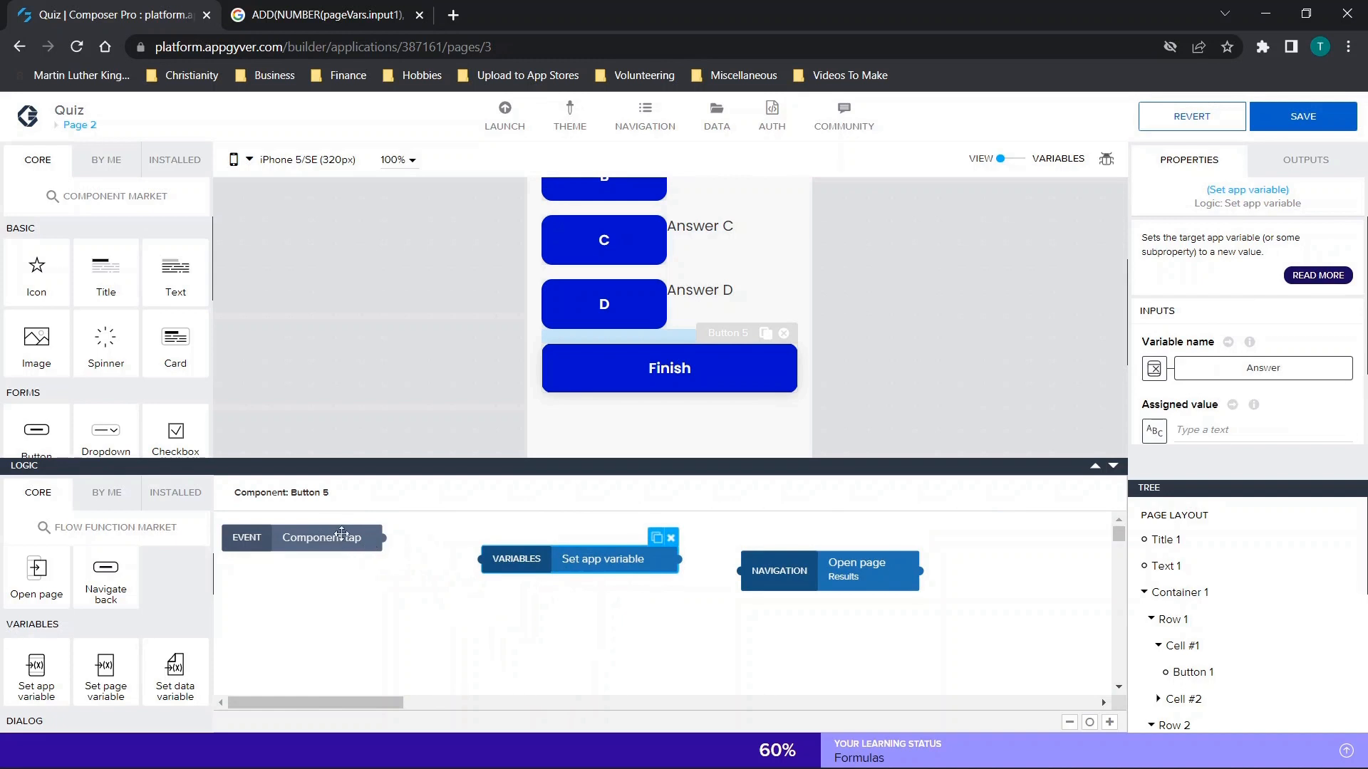
pyautogui.moveTo(383, 538); pyautogui.dragTo(482, 559)
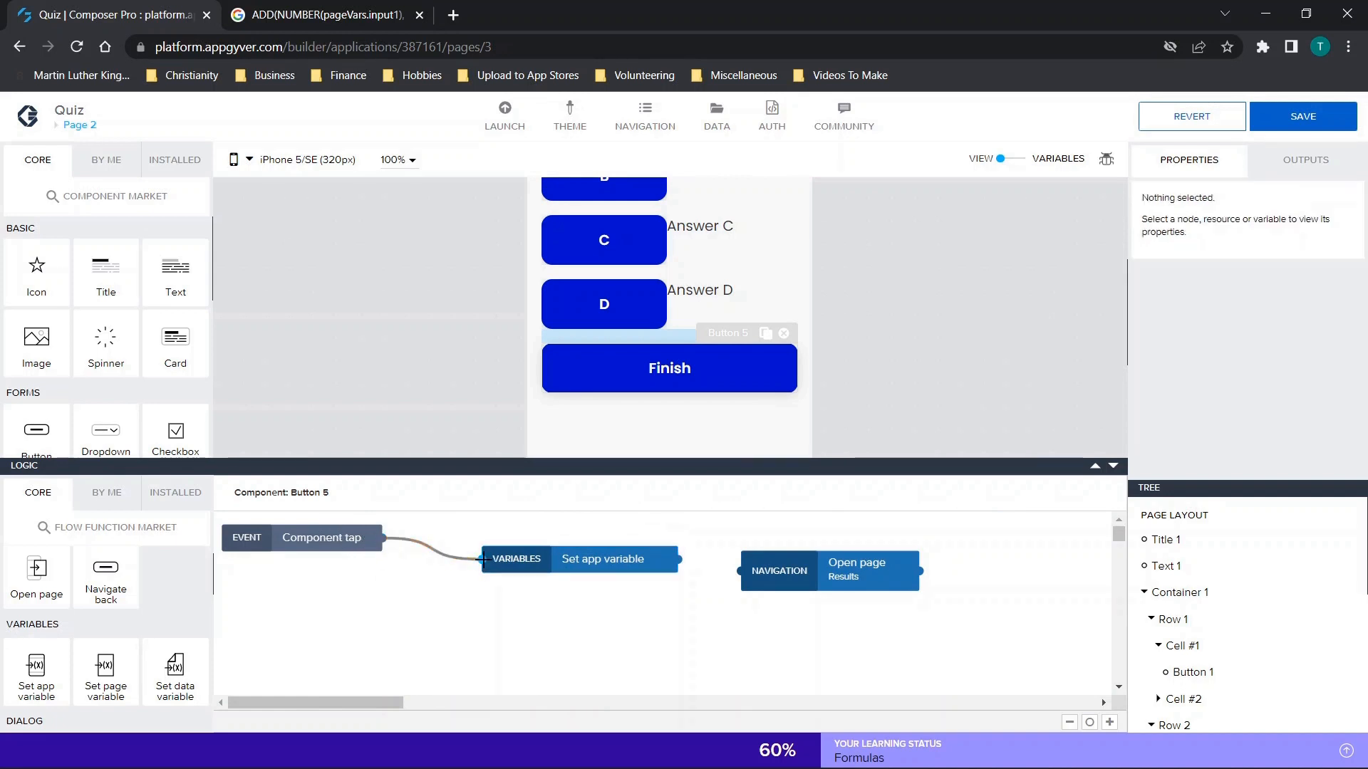
pyautogui.moveTo(674, 561); pyautogui.dragTo(738, 571)
# Set the binding type of the Set app variable function's assigned value to Formula and open the formula for editing.
pyautogui.click(545, 563)
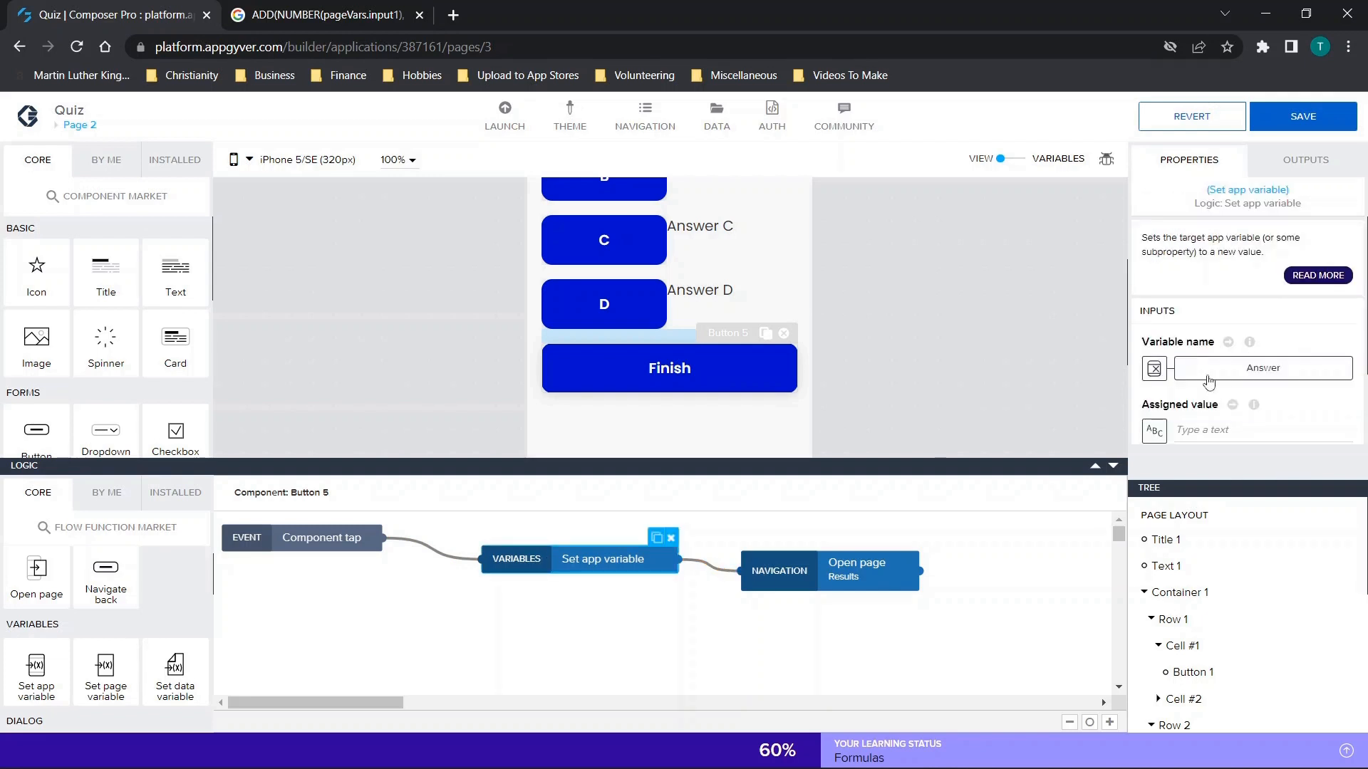
pyautogui.scroll(-1, 1235, 358)
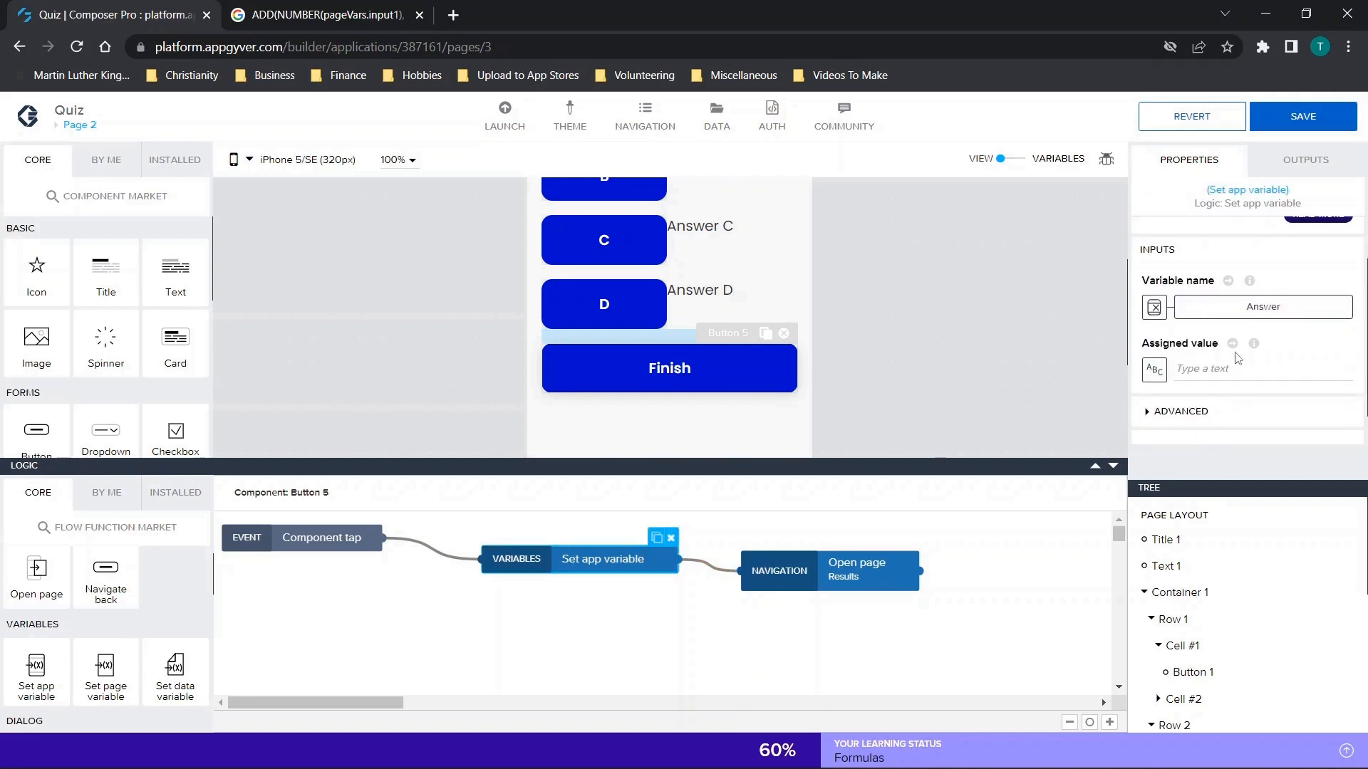
pyautogui.click(1155, 378)
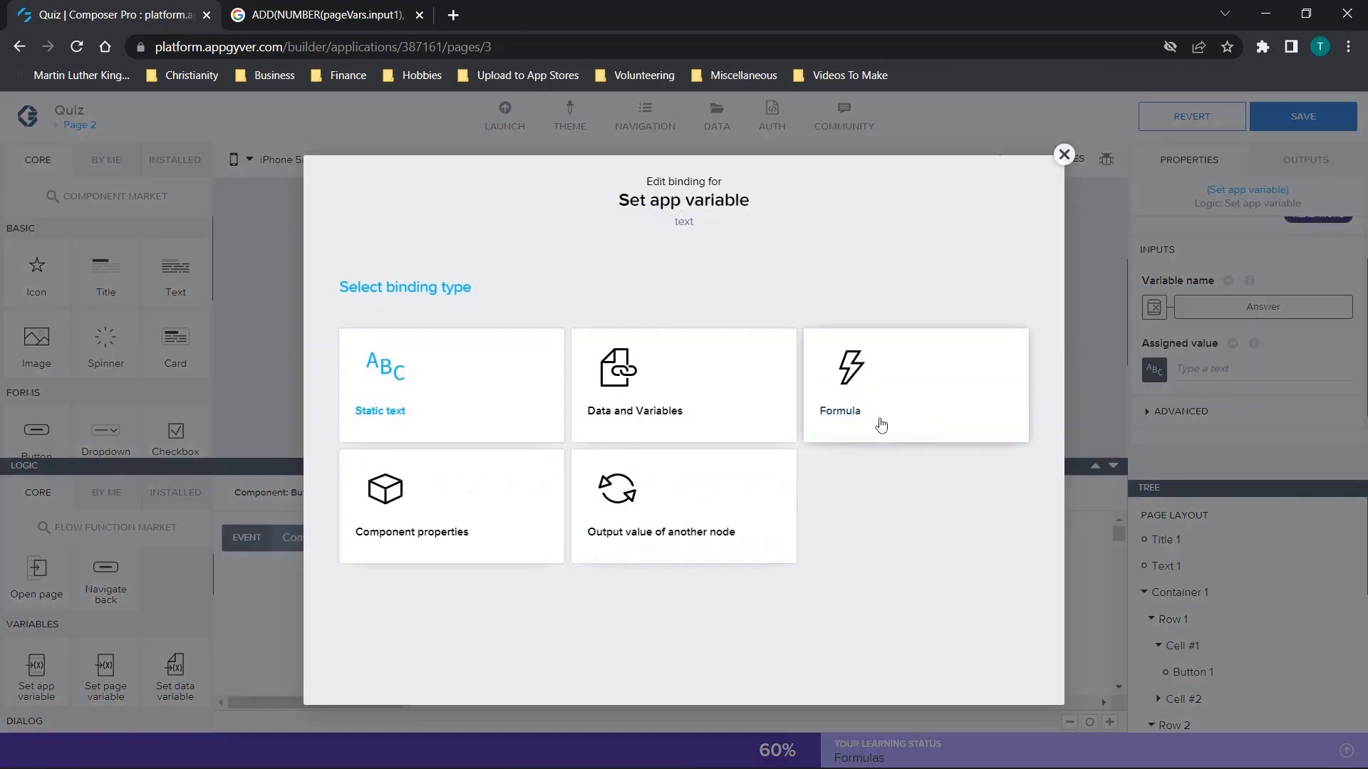
pyautogui.click(901, 400)
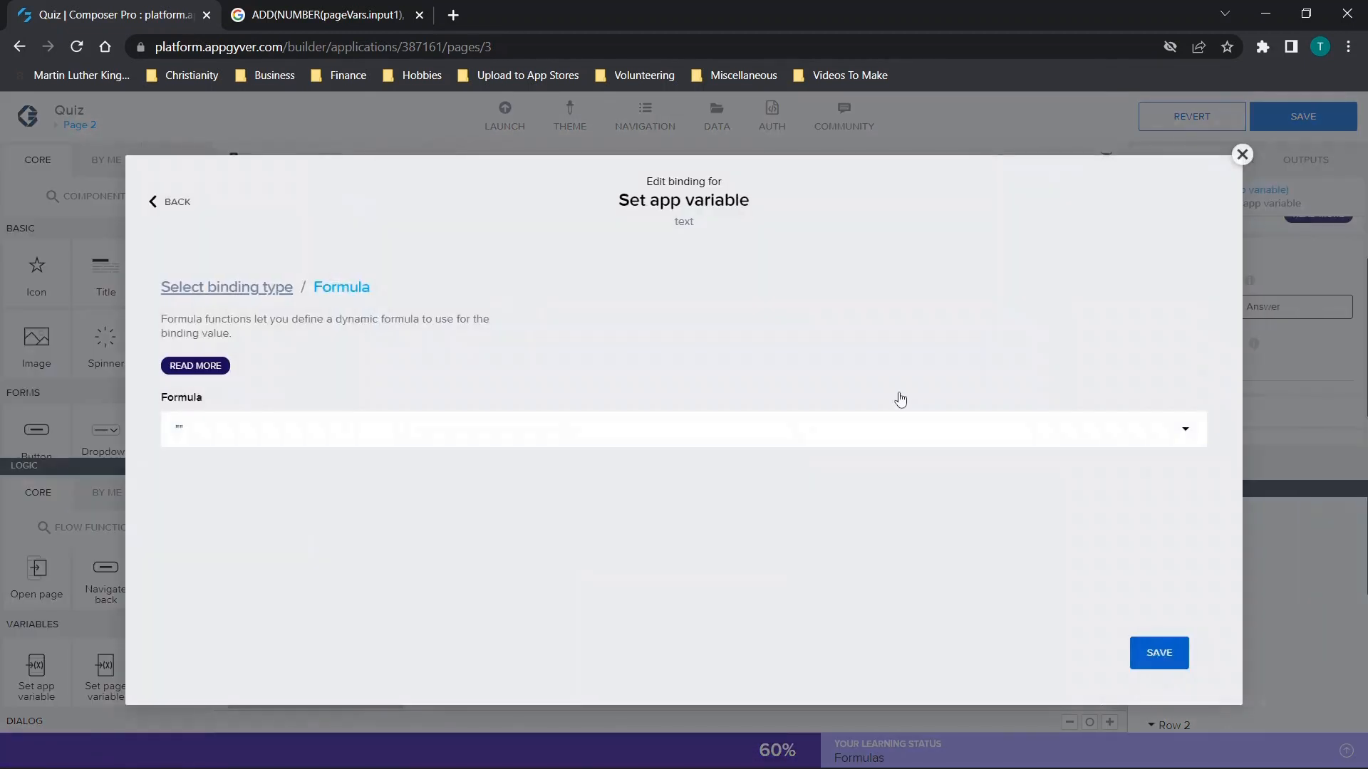
pyautogui.click(637, 428)
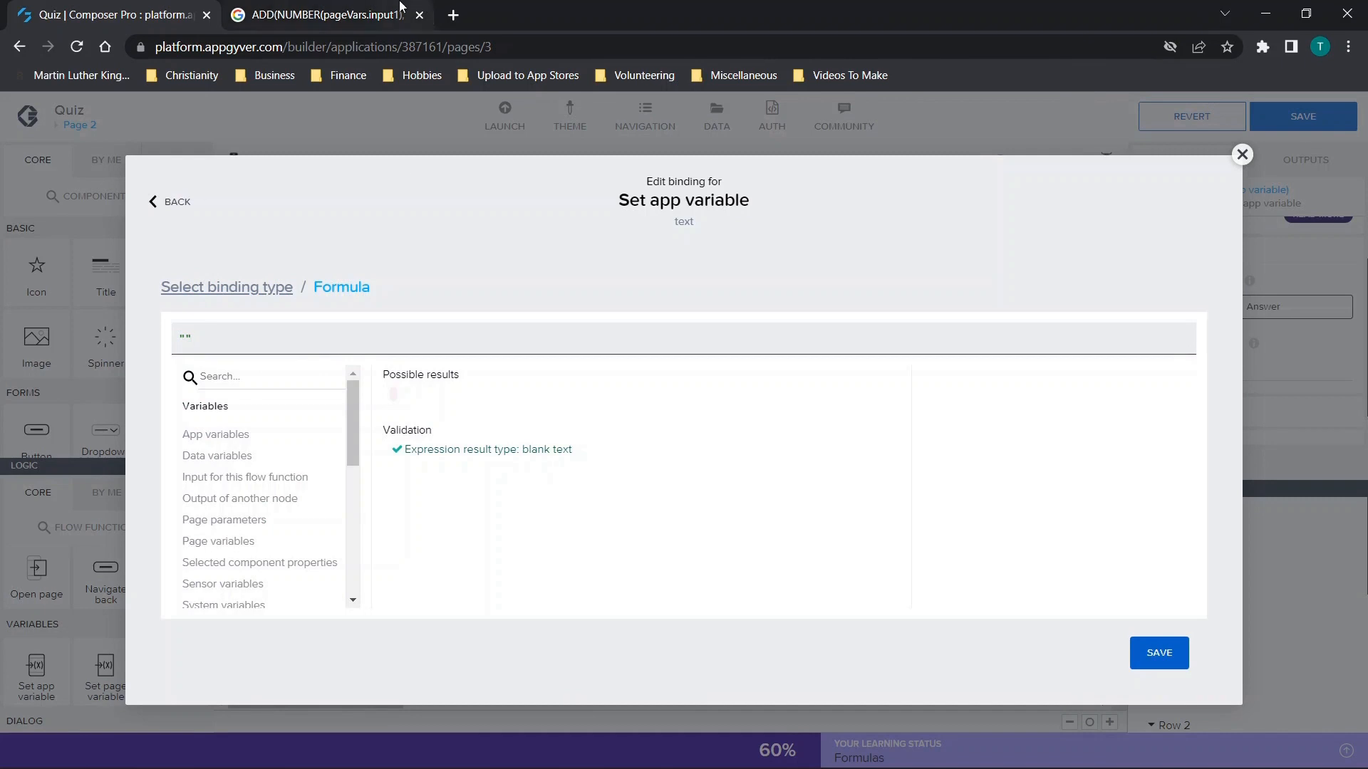
# Copy ADD(NUMBER(pageVars.input1), NUMBER(pageVars.input2)) from the Google search tab and paste it in as the formula.
pyautogui.click(348, 10)
pyautogui.moveTo(588, 137); pyautogui.dragTo(141, 135)
pyautogui.hotkey('ctrl', 'c')
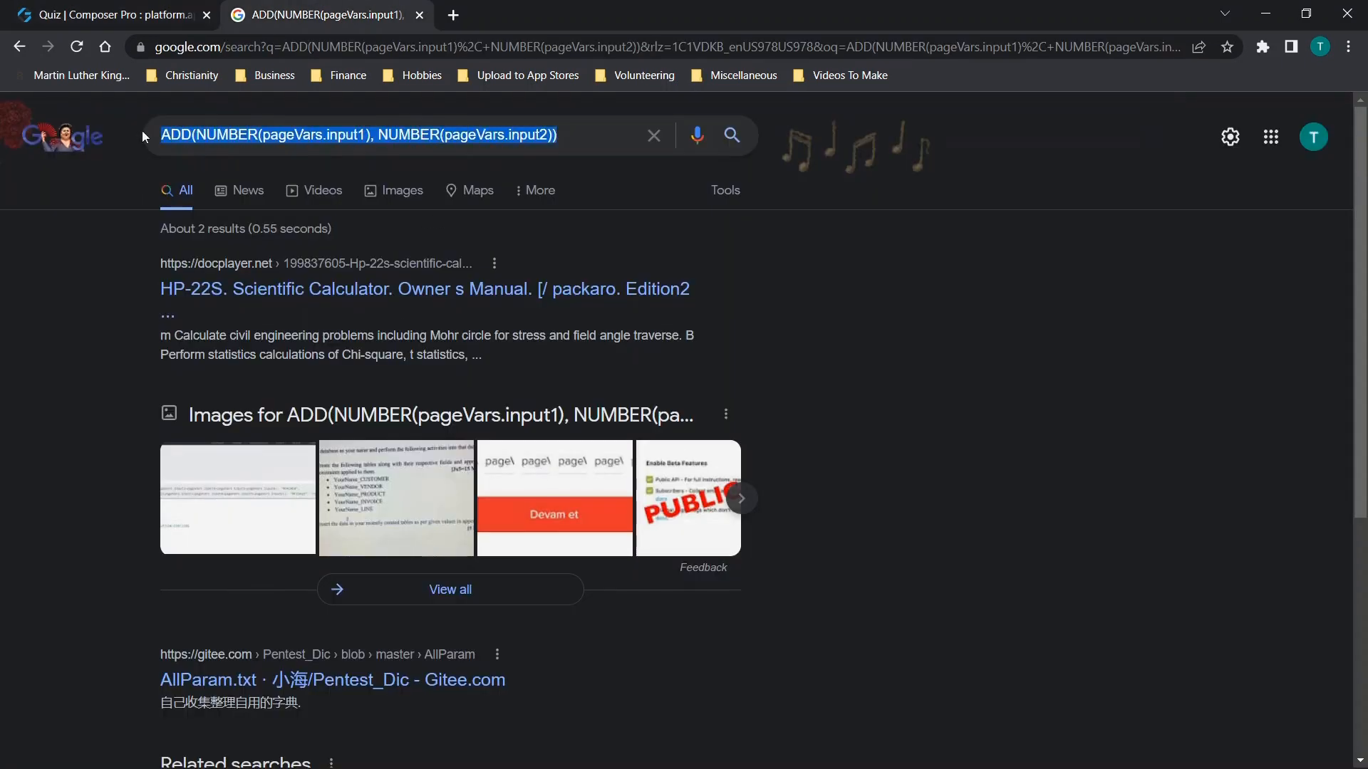
pyautogui.click(162, 9)
pyautogui.moveTo(376, 319); pyautogui.dragTo(130, 334)
pyautogui.hotkey('ctrl', 'v')
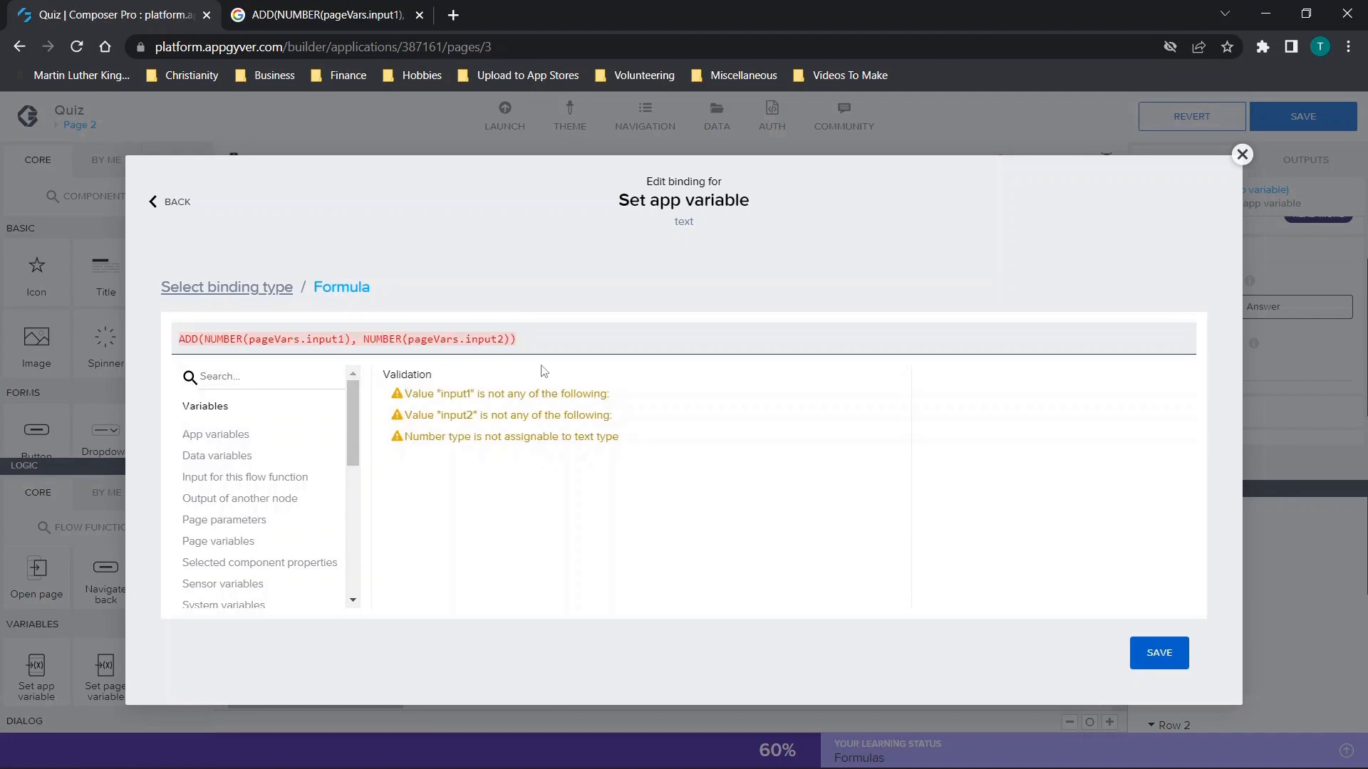
# Replace pageVars.input1 in the formula's first NUMBER function with "app".
pyautogui.click(389, 340)
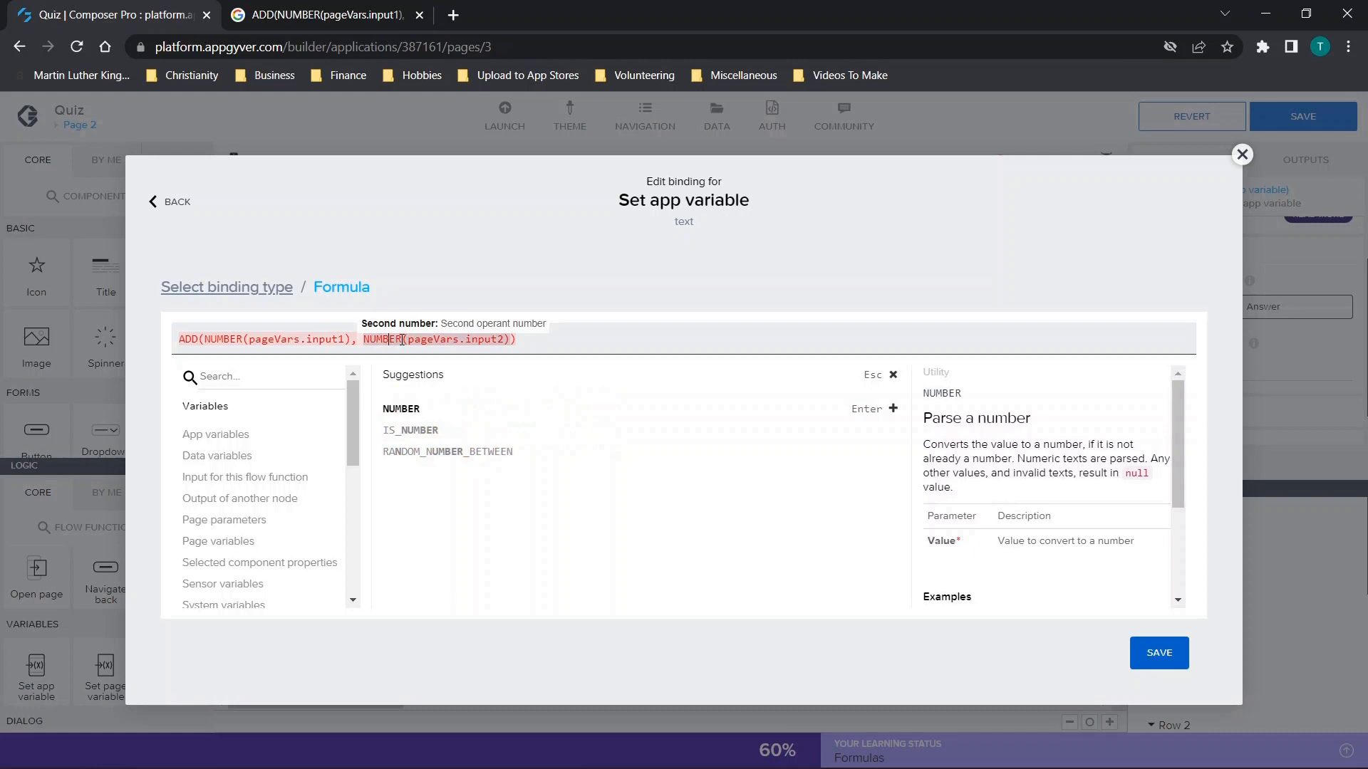
pyautogui.click(287, 338)
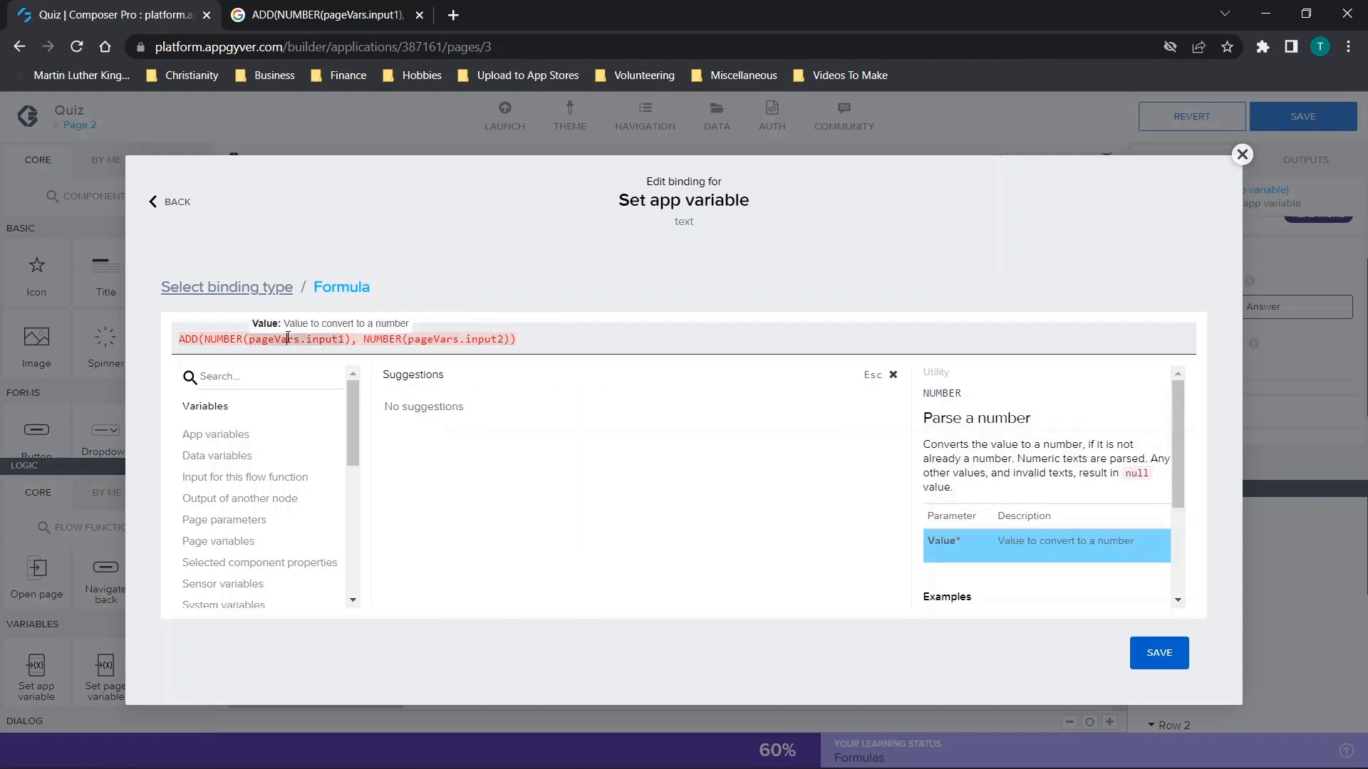
pyautogui.press('BackSpace')
pyautogui.press('BackSpace')
pyautogui.press('BackSpace')
pyautogui.press('BackSpace')
pyautogui.press('BackSpace')
pyautogui.press('BackSpace')
pyautogui.press('BackSpace')
pyautogui.press('BackSpace')
pyautogui.press('BackSpace')
pyautogui.press('BackSpace')
pyautogui.press('BackSpace')
pyautogui.press('BackSpace')
pyautogui.press('BackSpace')
pyautogui.press('BackSpace')
pyautogui.press('BackSpace')
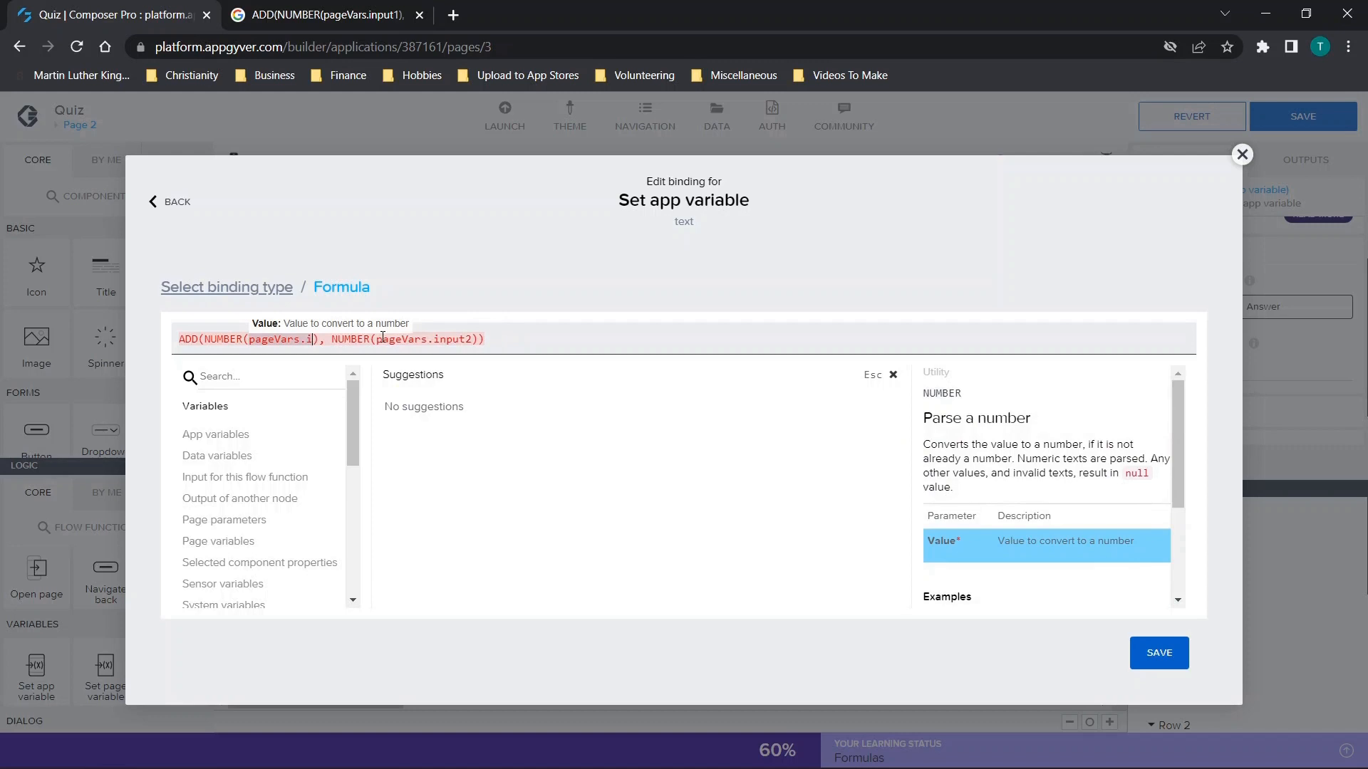
pyautogui.write('pag')
pyautogui.press('BackSpace')
pyautogui.press('BackSpace')
pyautogui.press('BackSpace')
pyautogui.write('app')
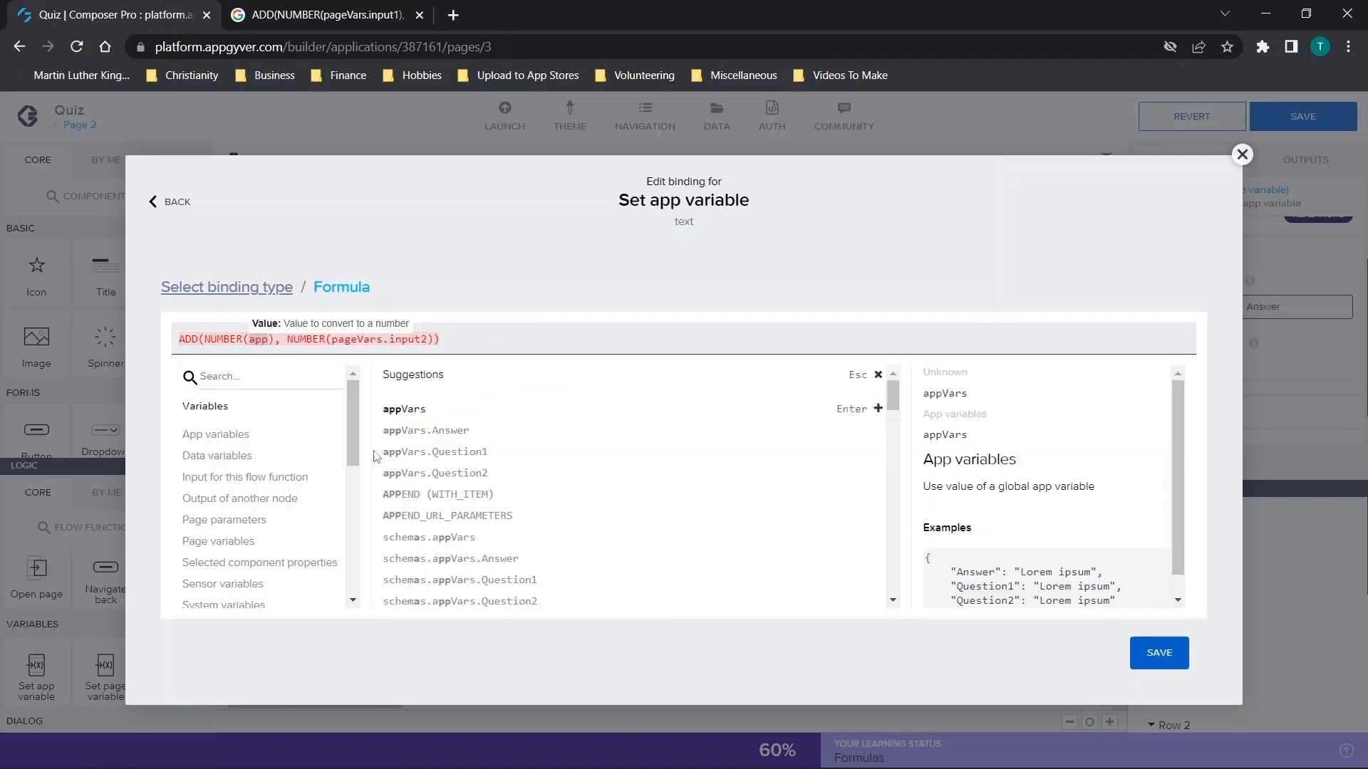
pyautogui.click(181, 340)
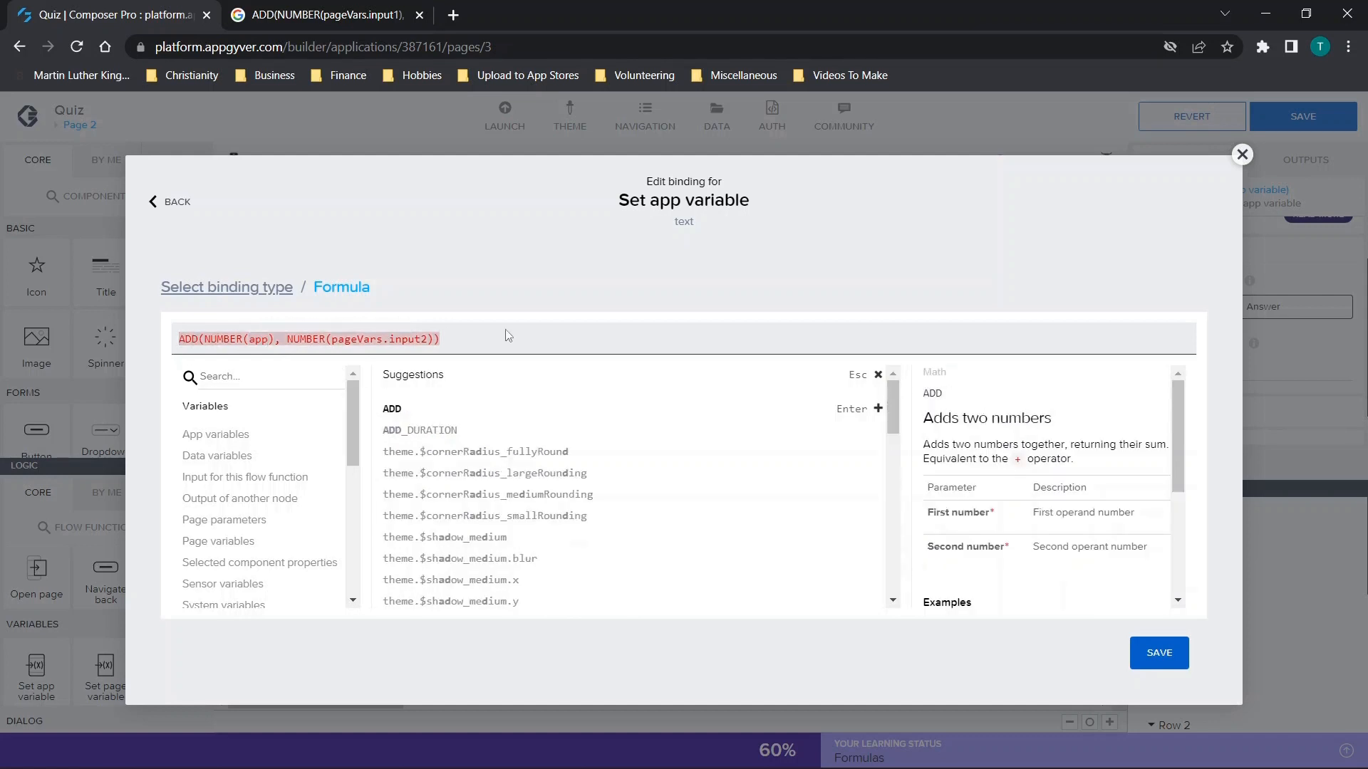
pyautogui.moveTo(201, 339); pyautogui.dragTo(466, 347)
pyautogui.click(255, 339)
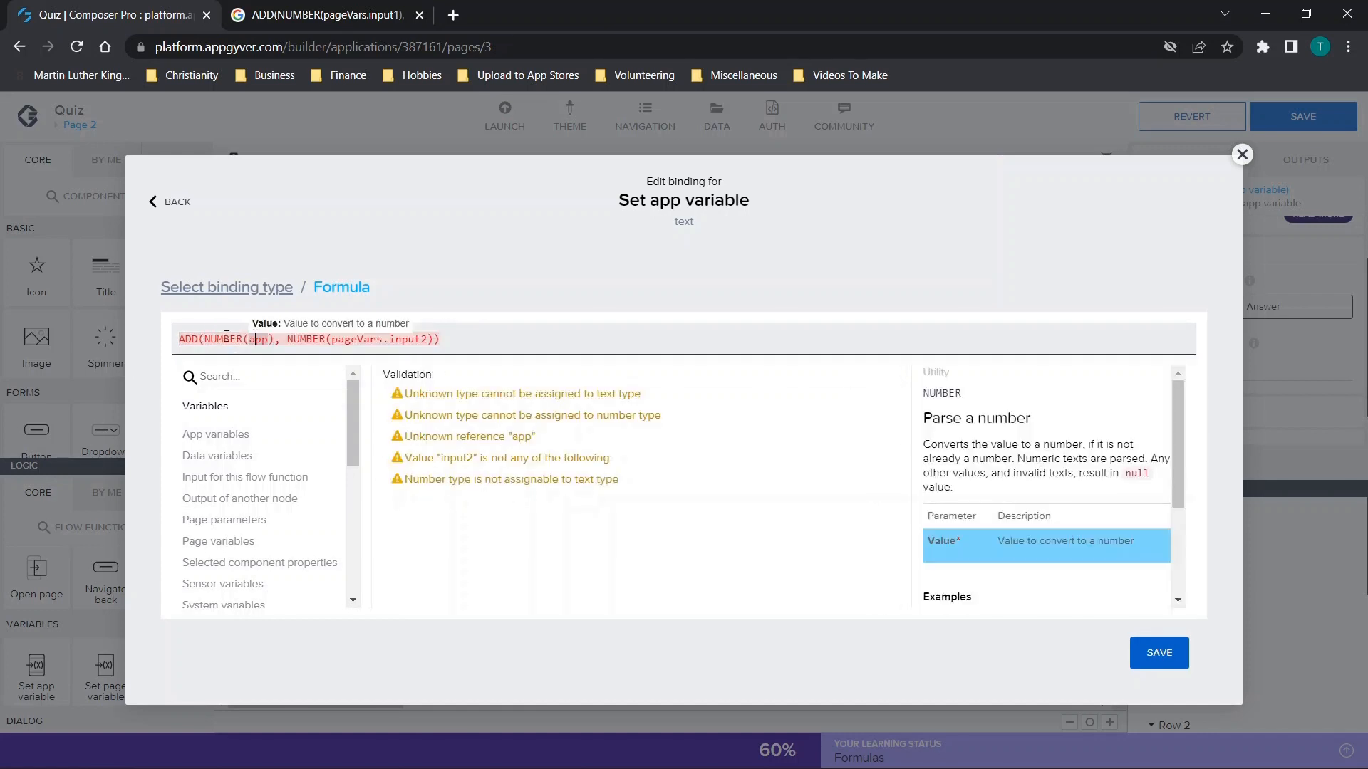
pyautogui.moveTo(216, 336)
pyautogui.mouseDown()
pyautogui.moveTo(256, 338)
pyautogui.moveTo(236, 335)
pyautogui.mouseUp()
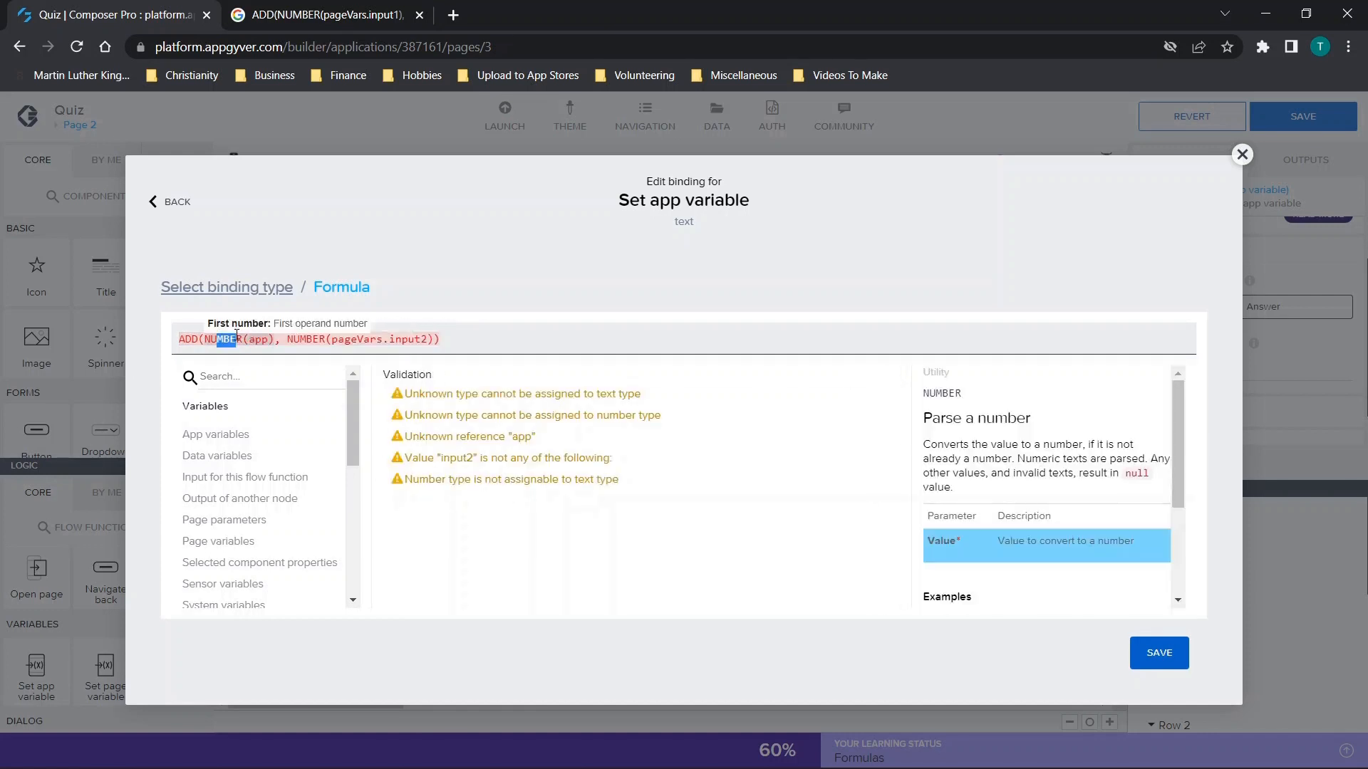
pyautogui.click(258, 340)
pyautogui.moveTo(292, 340); pyautogui.dragTo(436, 340)
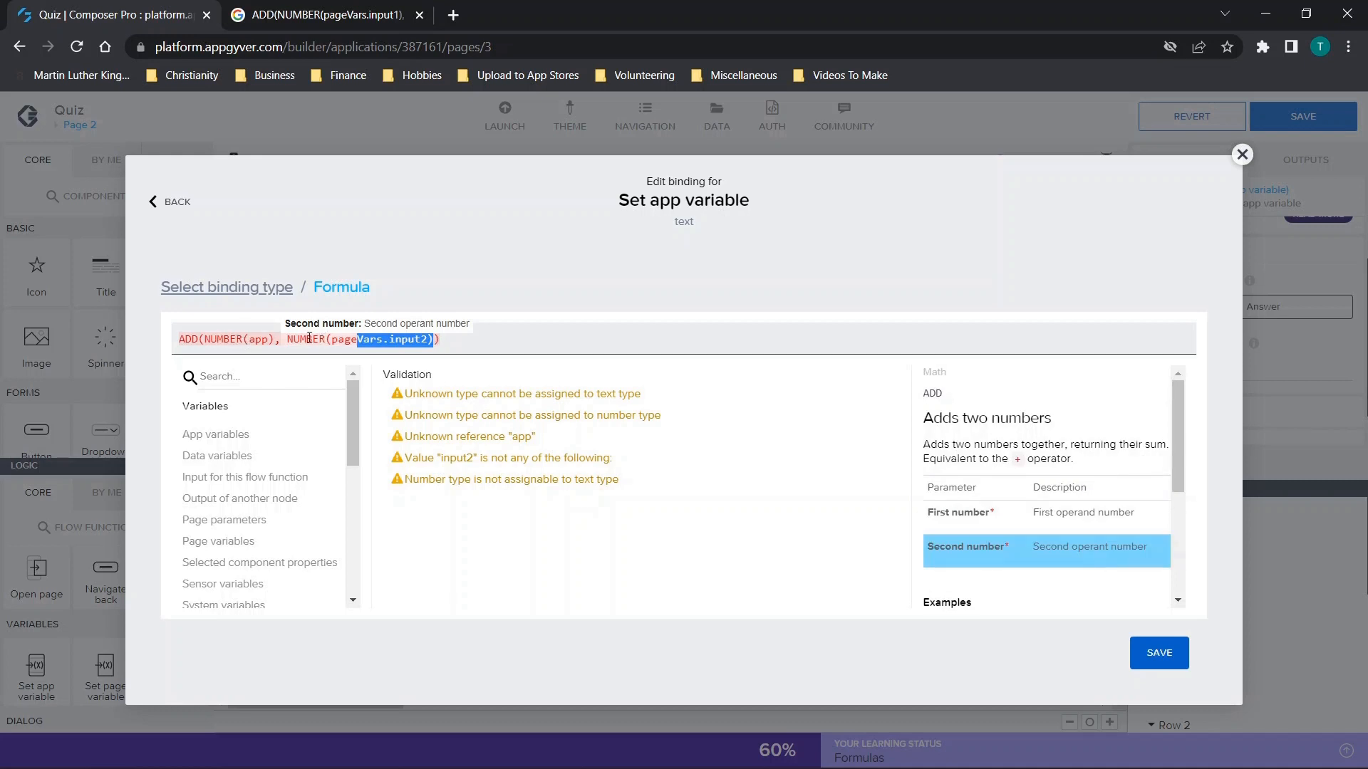
pyautogui.click(368, 355)
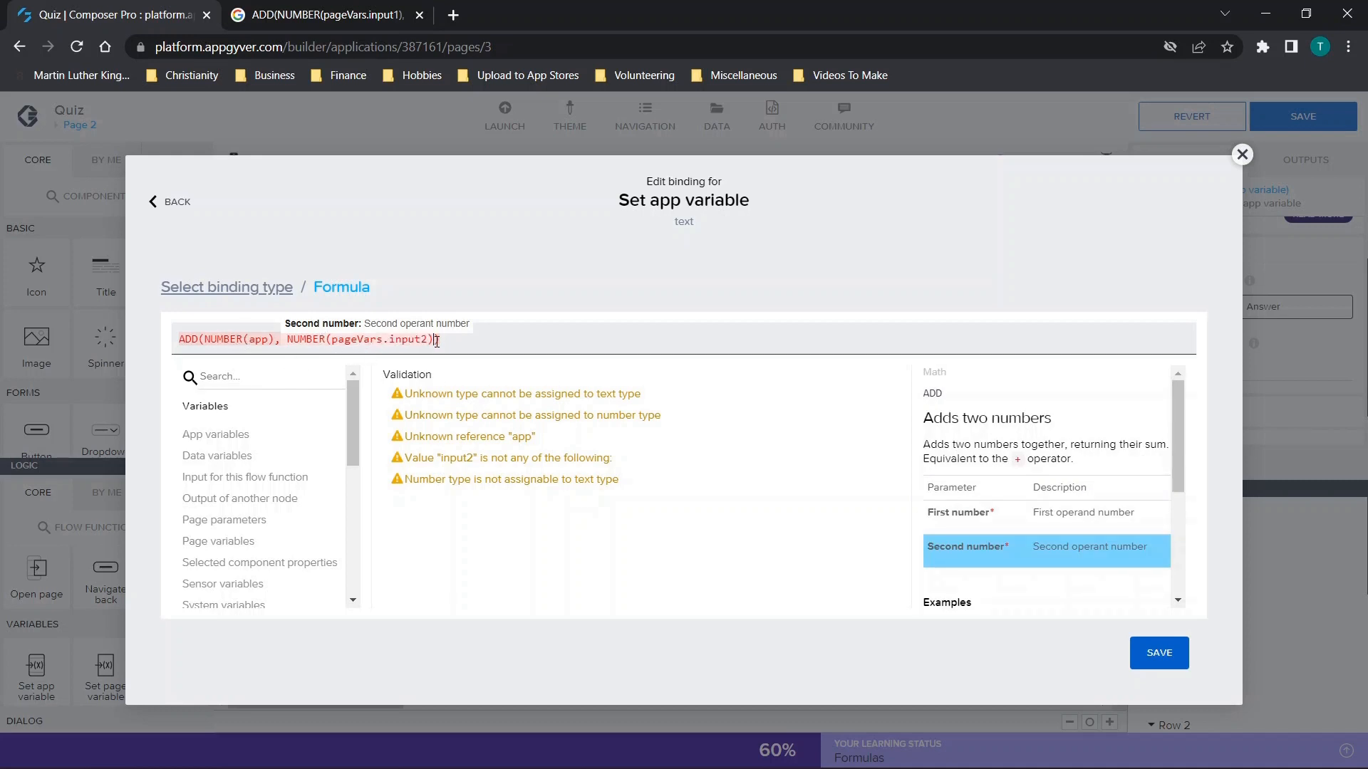
# Clear the arguments of both NUMBER functions so the formula reads ADD(NUMBER(), NUMBER()).
pyautogui.click(426, 343)
pyautogui.press('BackSpace')
pyautogui.press('BackSpace')
pyautogui.press('BackSpace')
pyautogui.press('BackSpace')
pyautogui.press('BackSpace')
pyautogui.press('BackSpace')
pyautogui.press('BackSpace')
pyautogui.press('BackSpace')
pyautogui.press('BackSpace')
pyautogui.press('BackSpace')
pyautogui.press('BackSpace')
pyautogui.press('BackSpace')
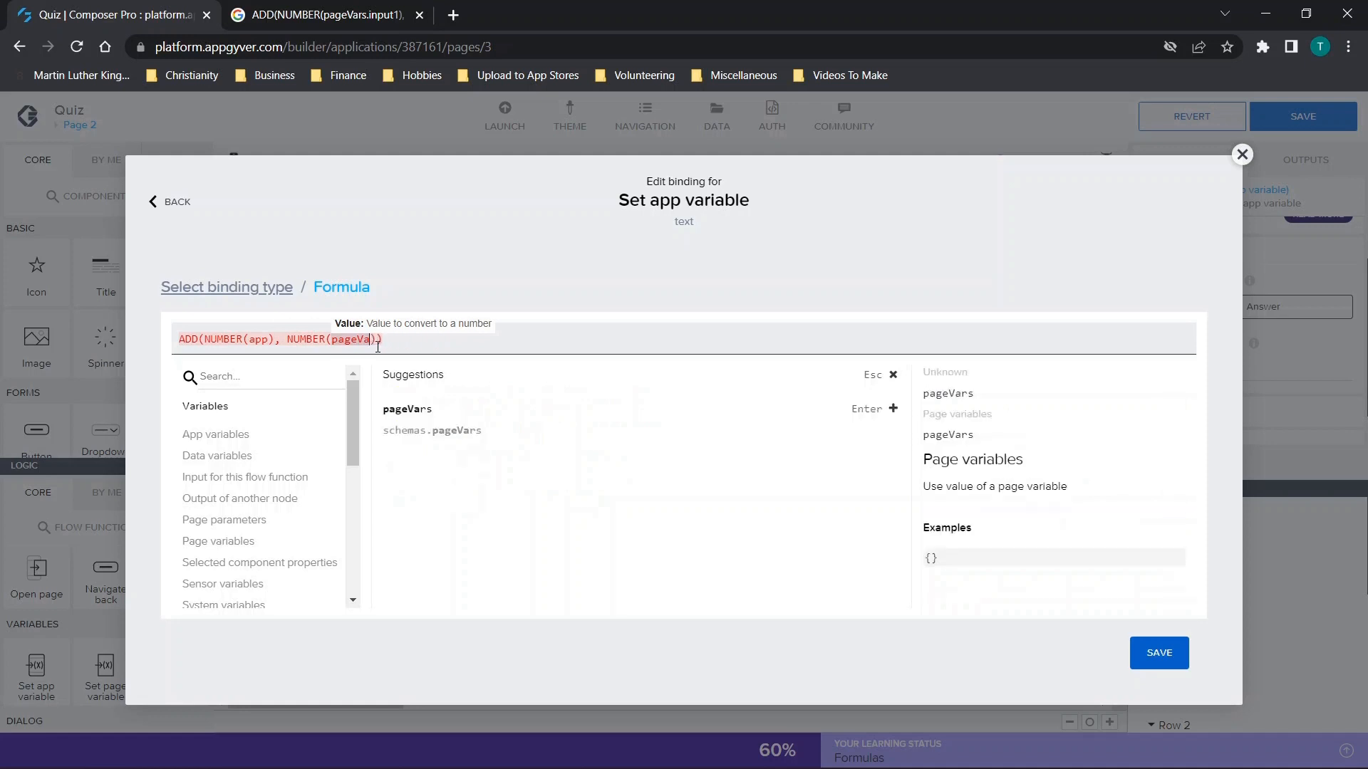
pyautogui.press('BackSpace')
pyautogui.press('BackSpace')
pyautogui.press('BackSpace')
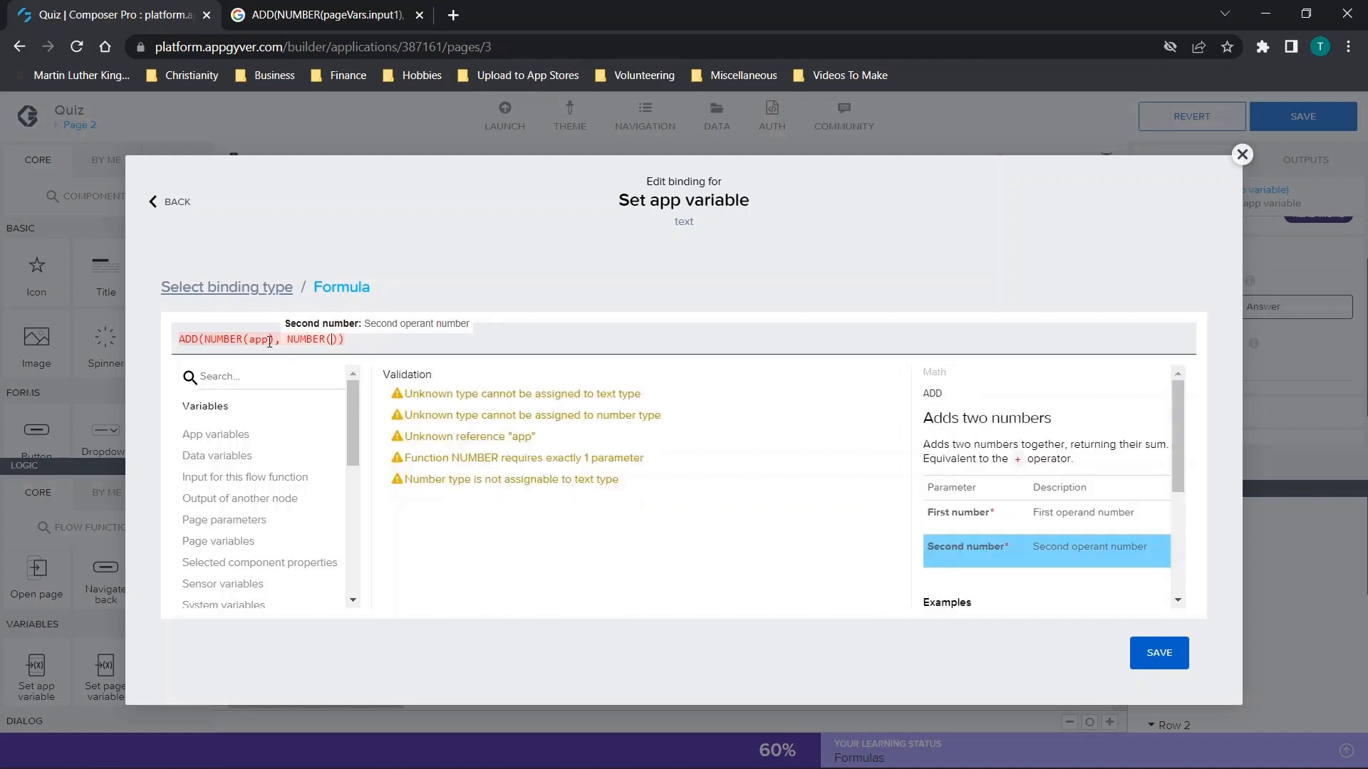
pyautogui.click(269, 342)
pyautogui.press('BackSpace')
pyautogui.press('BackSpace')
pyautogui.press('BackSpace')
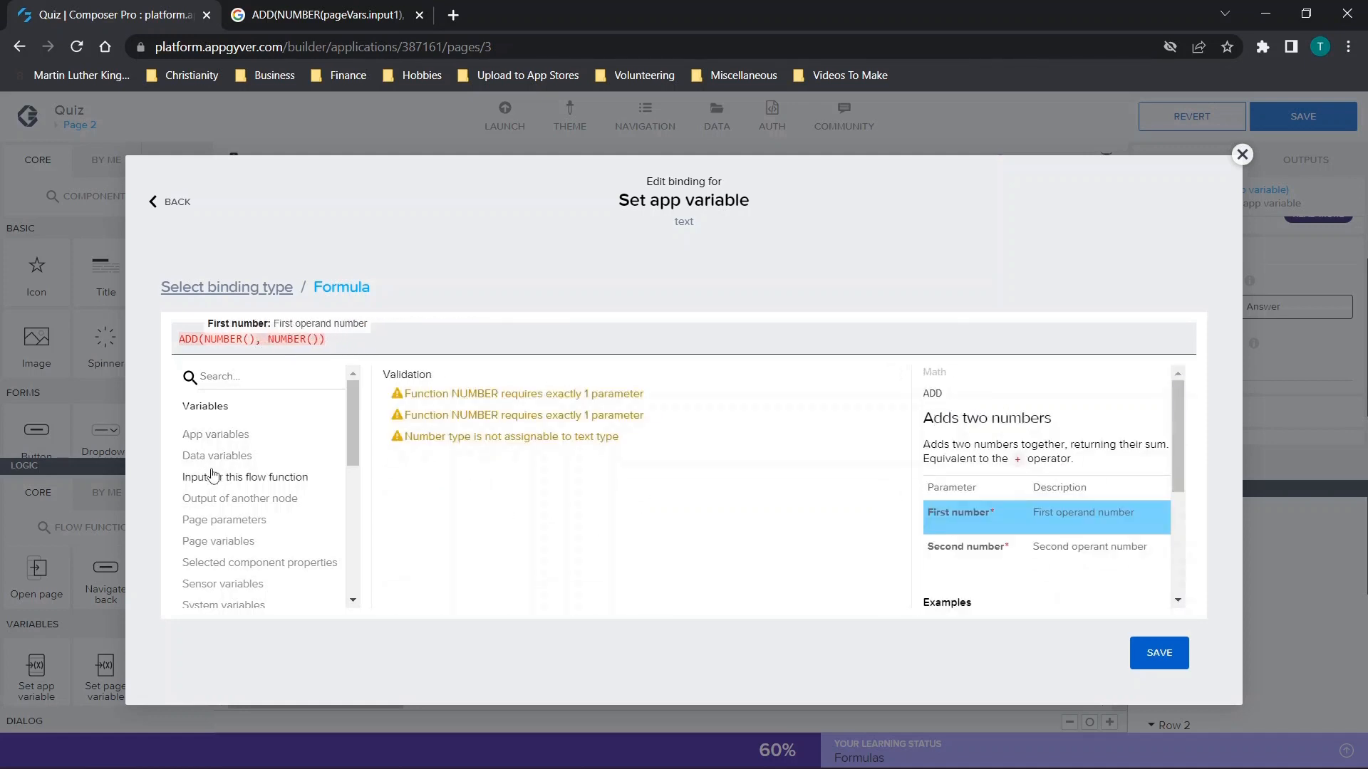
# Insert the app variables appVars.Question1 and appVars.Question2 as the arguments of the first and second NUMBER functions.
pyautogui.click(216, 435)
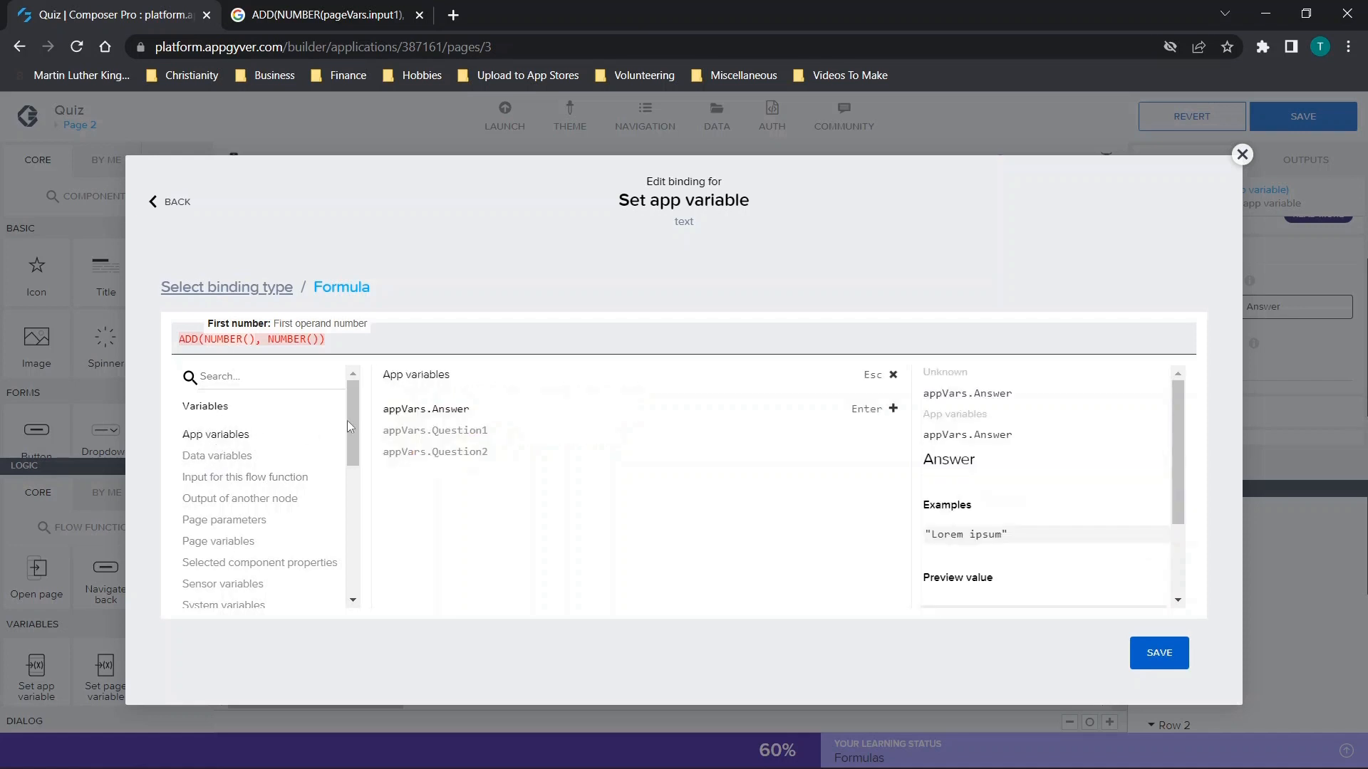
pyautogui.click(425, 431)
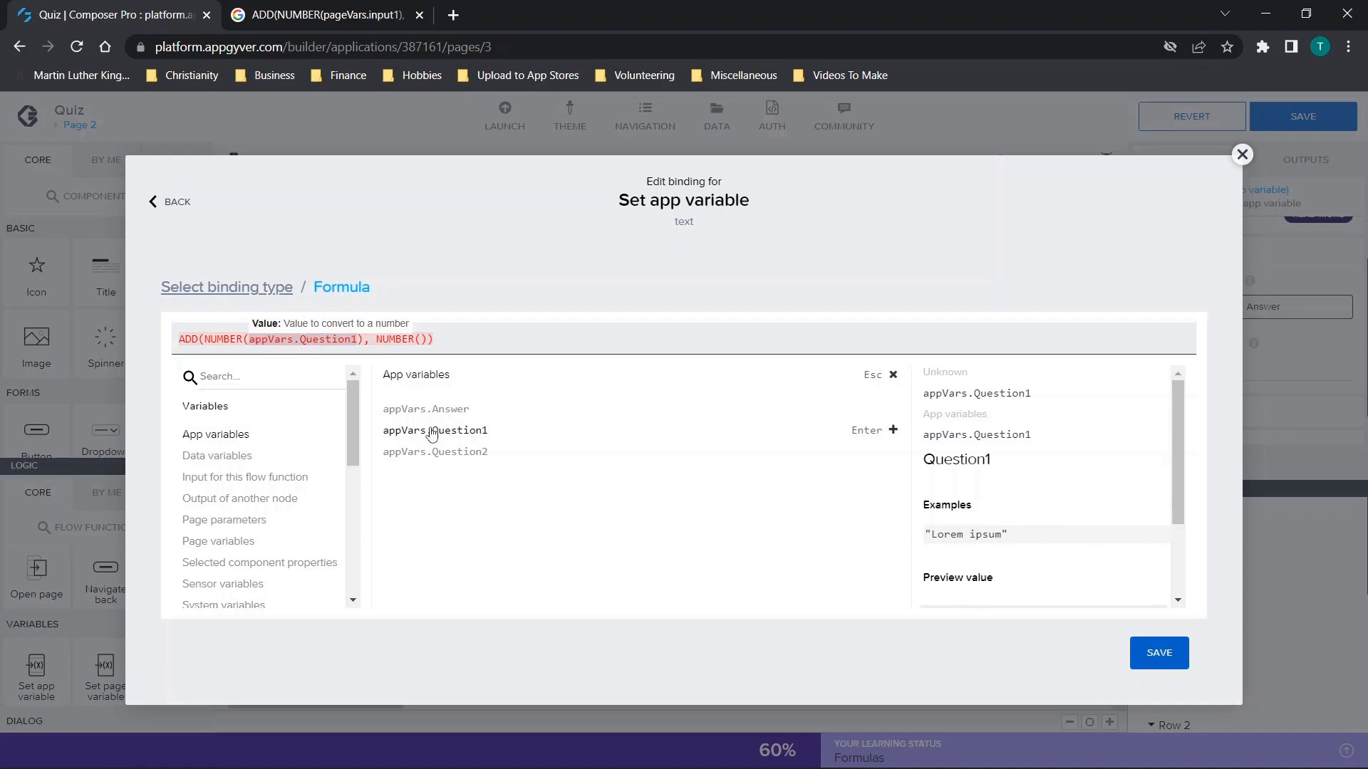
pyautogui.click(420, 339)
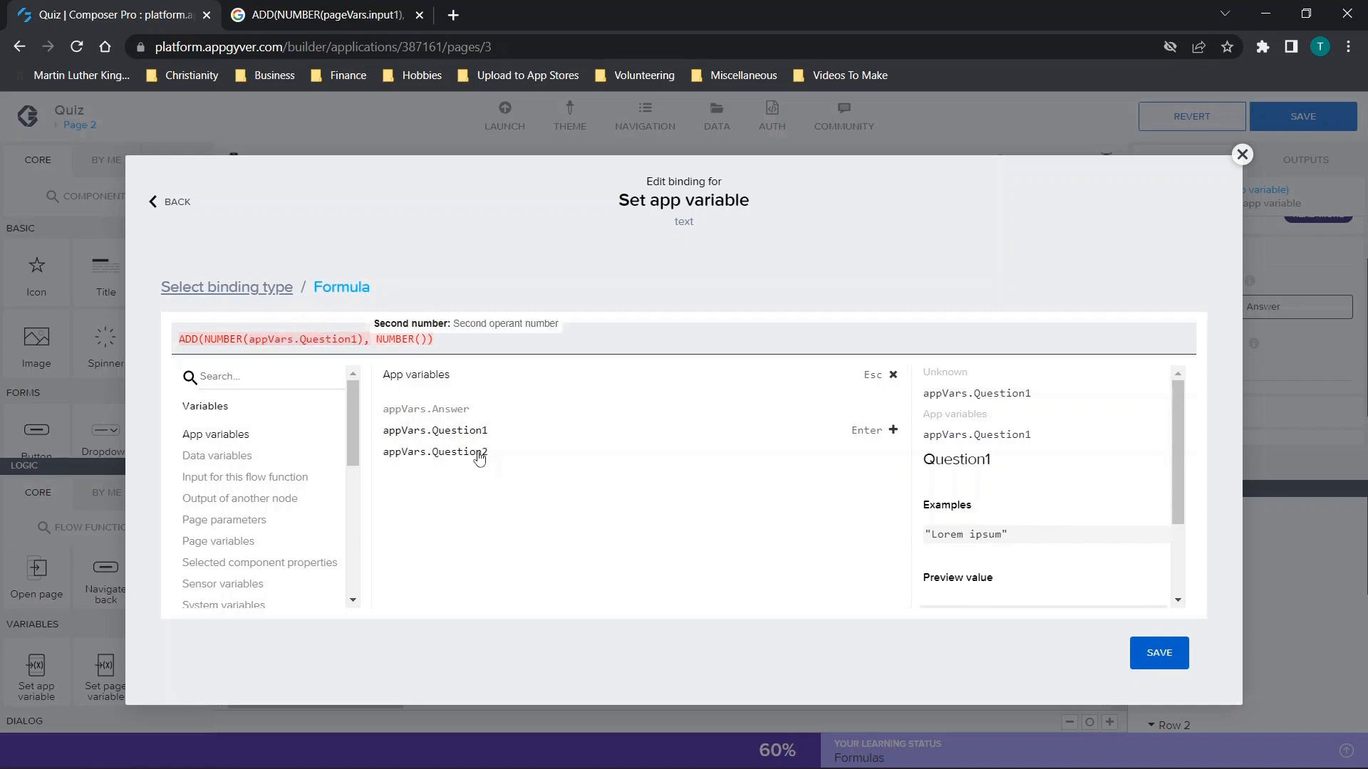
pyautogui.click(480, 455)
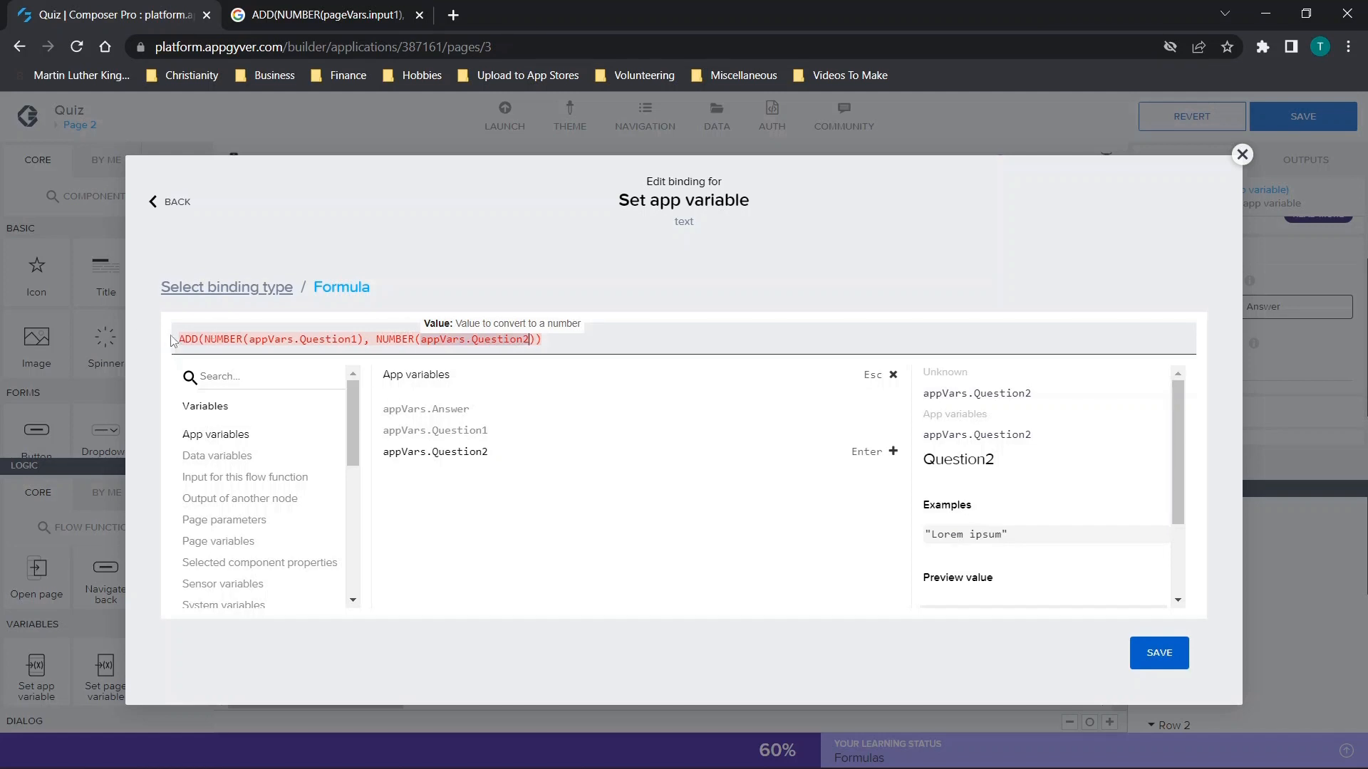
# Insert NUMBER(appVars.Question3) as an extra argument after appVars.Question2 inside the formula's second NUMBER function.
pyautogui.click(191, 339)
pyautogui.moveTo(229, 343); pyautogui.dragTo(540, 339)
pyautogui.click(526, 341)
pyautogui.click(534, 341)
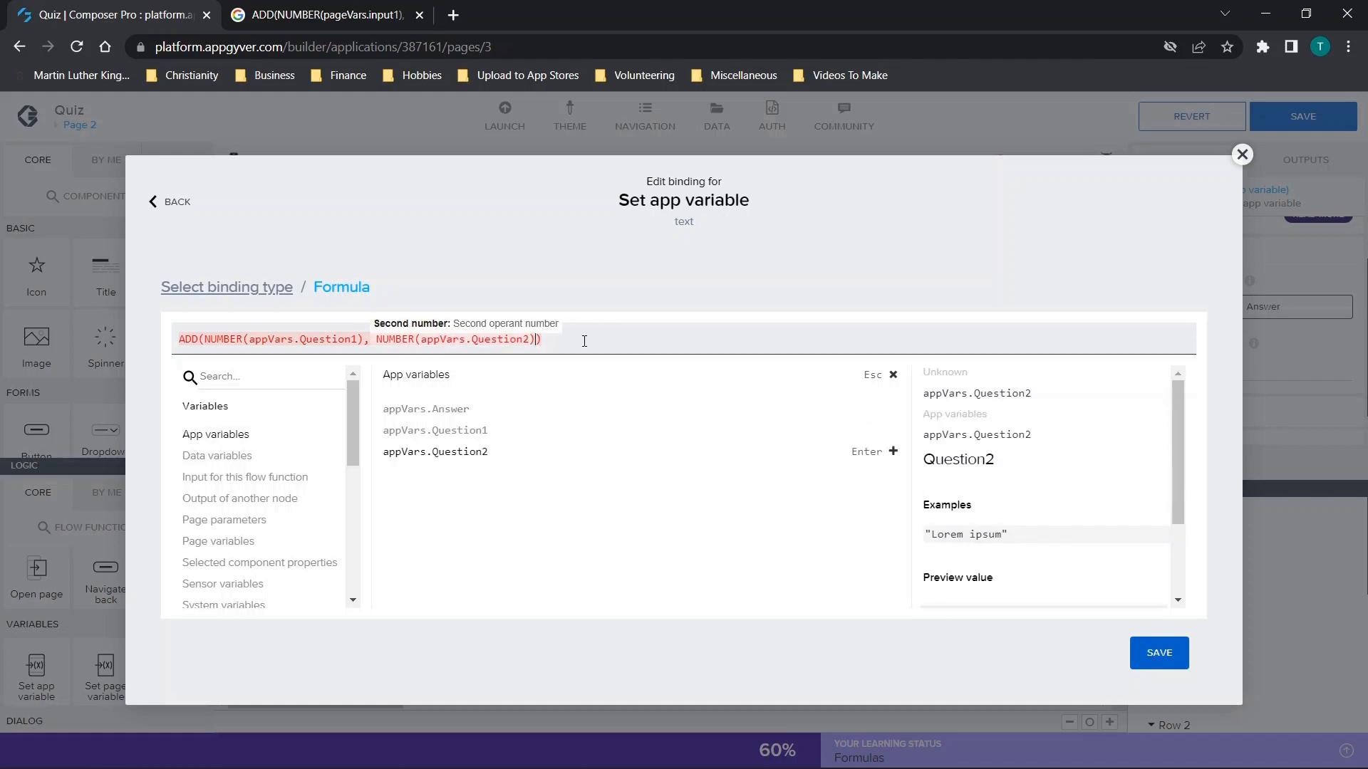
pyautogui.press('Left')
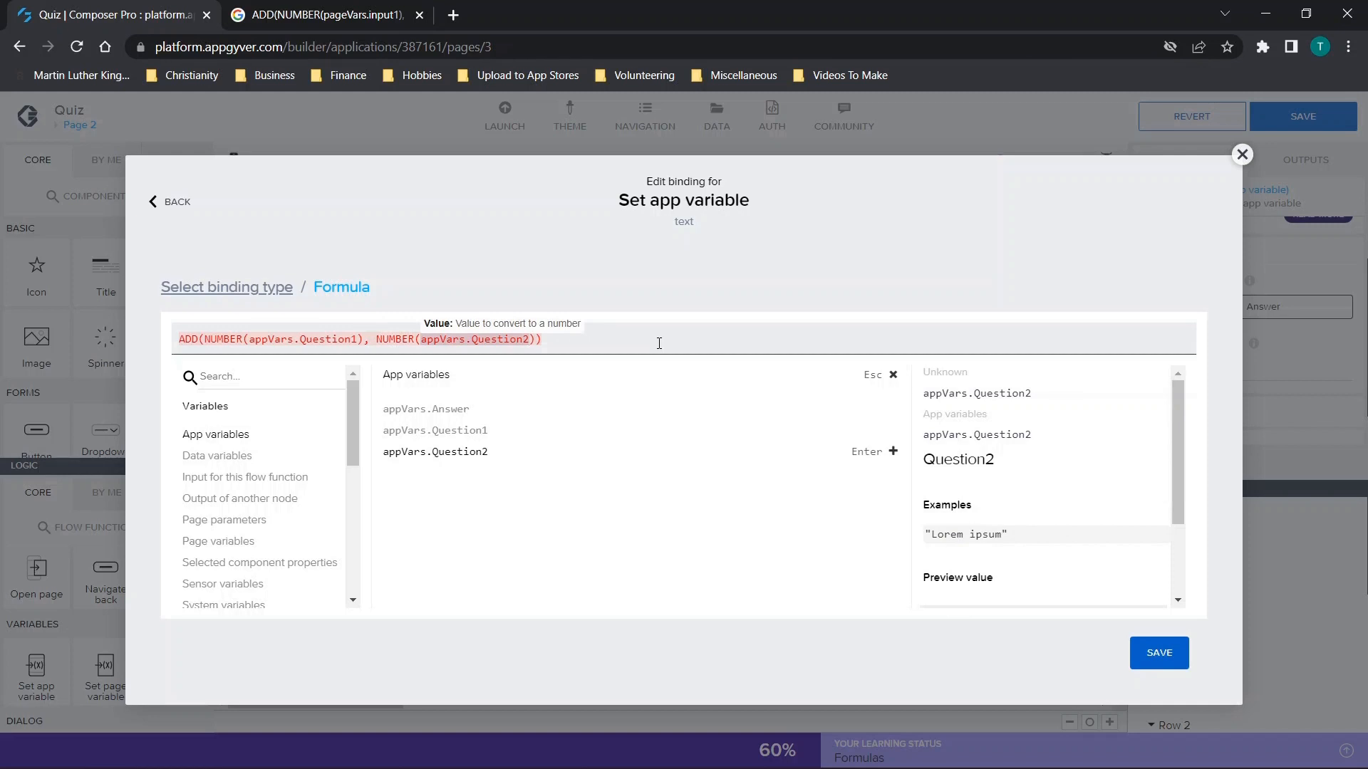
pyautogui.write(', ')
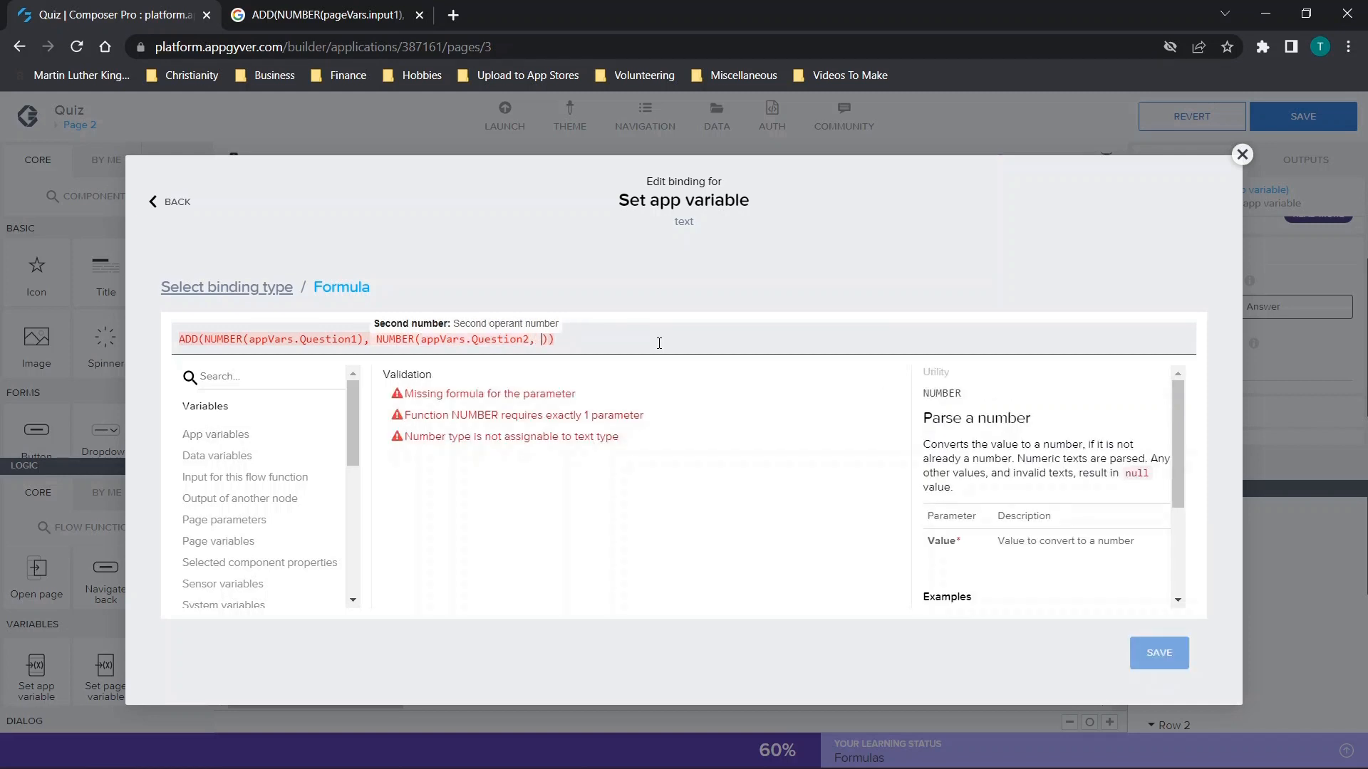
pyautogui.write('NUMBER(')
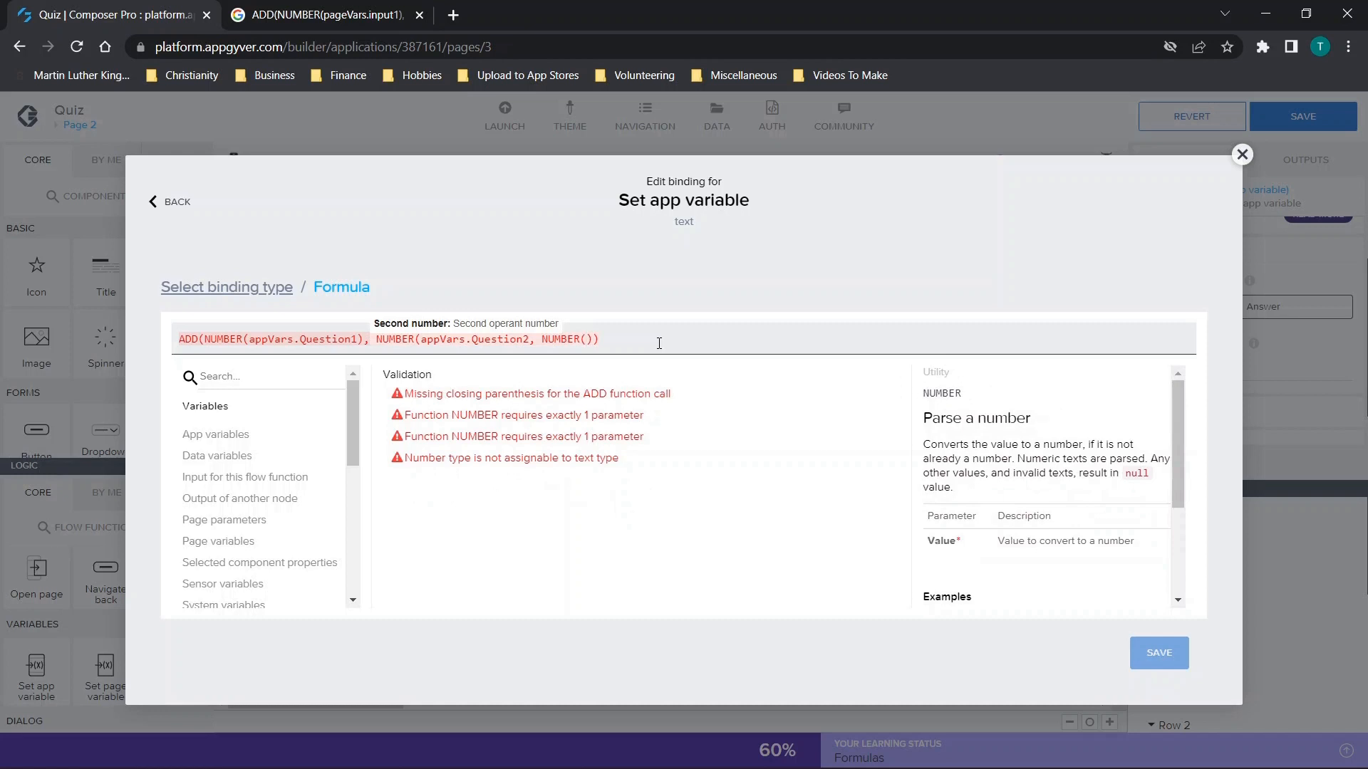
pyautogui.write(')')
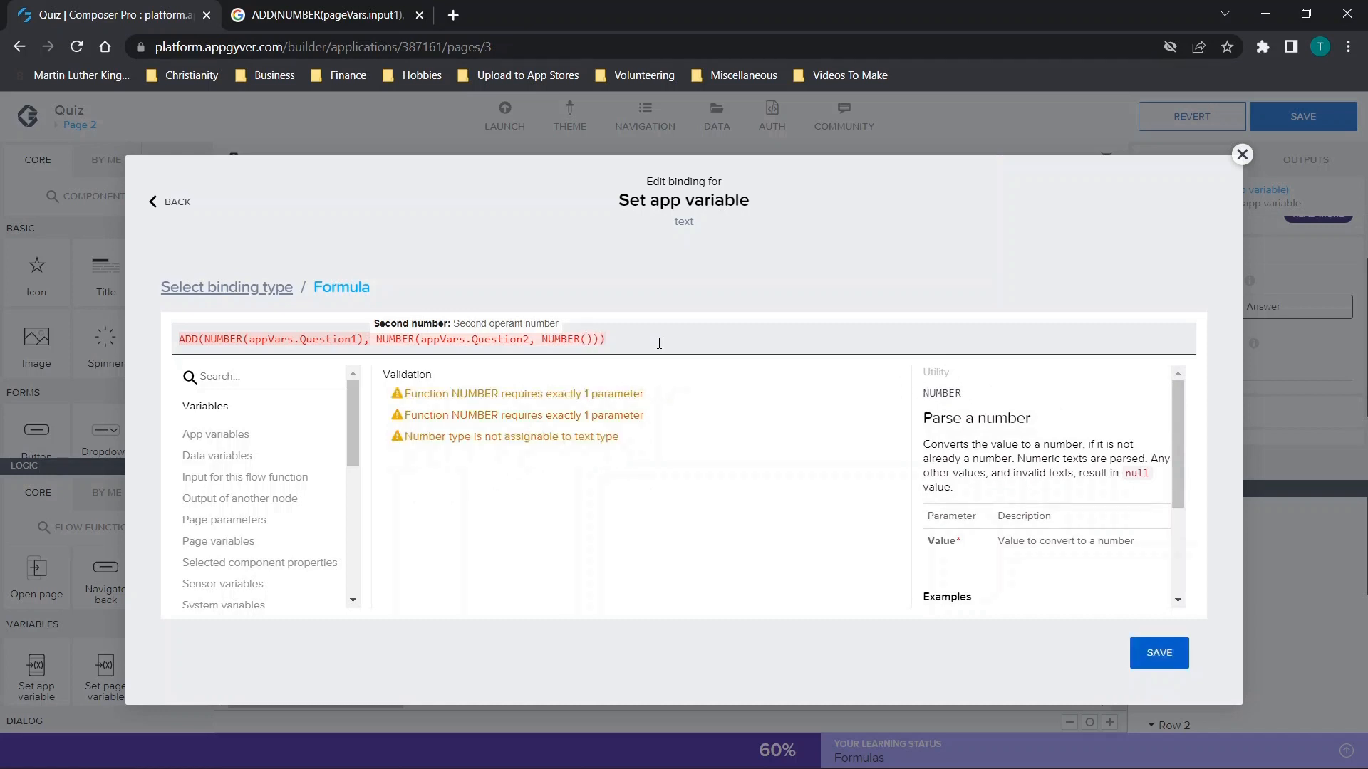
pyautogui.write('appVar')
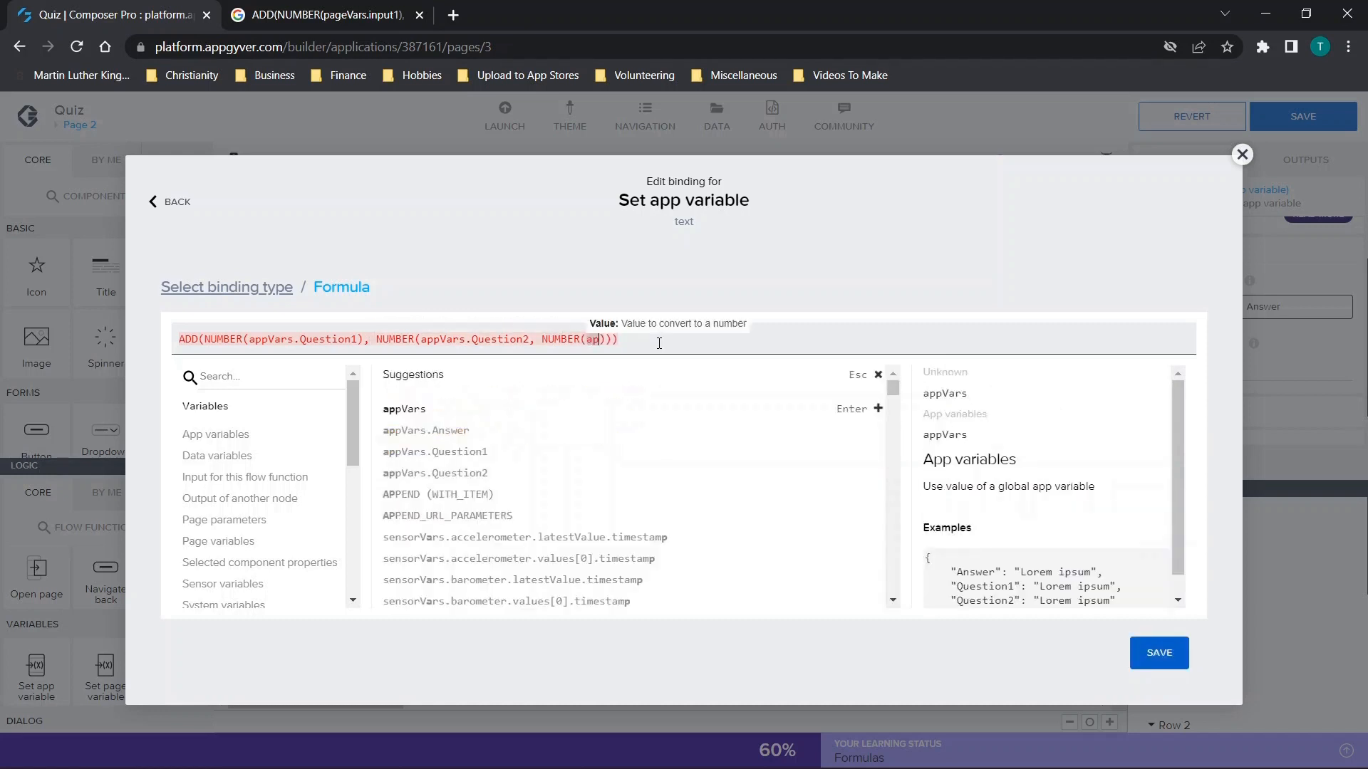
pyautogui.write('s.')
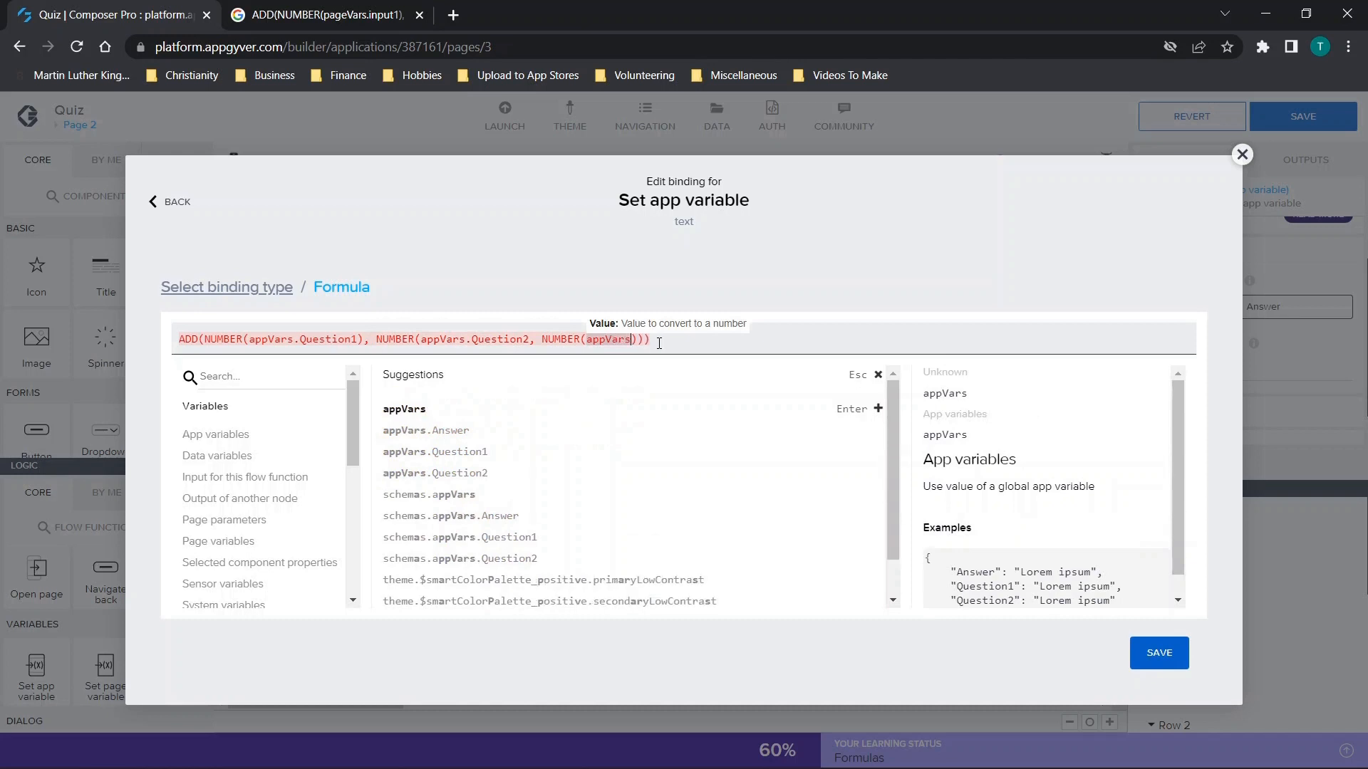
pyautogui.write('Question3')
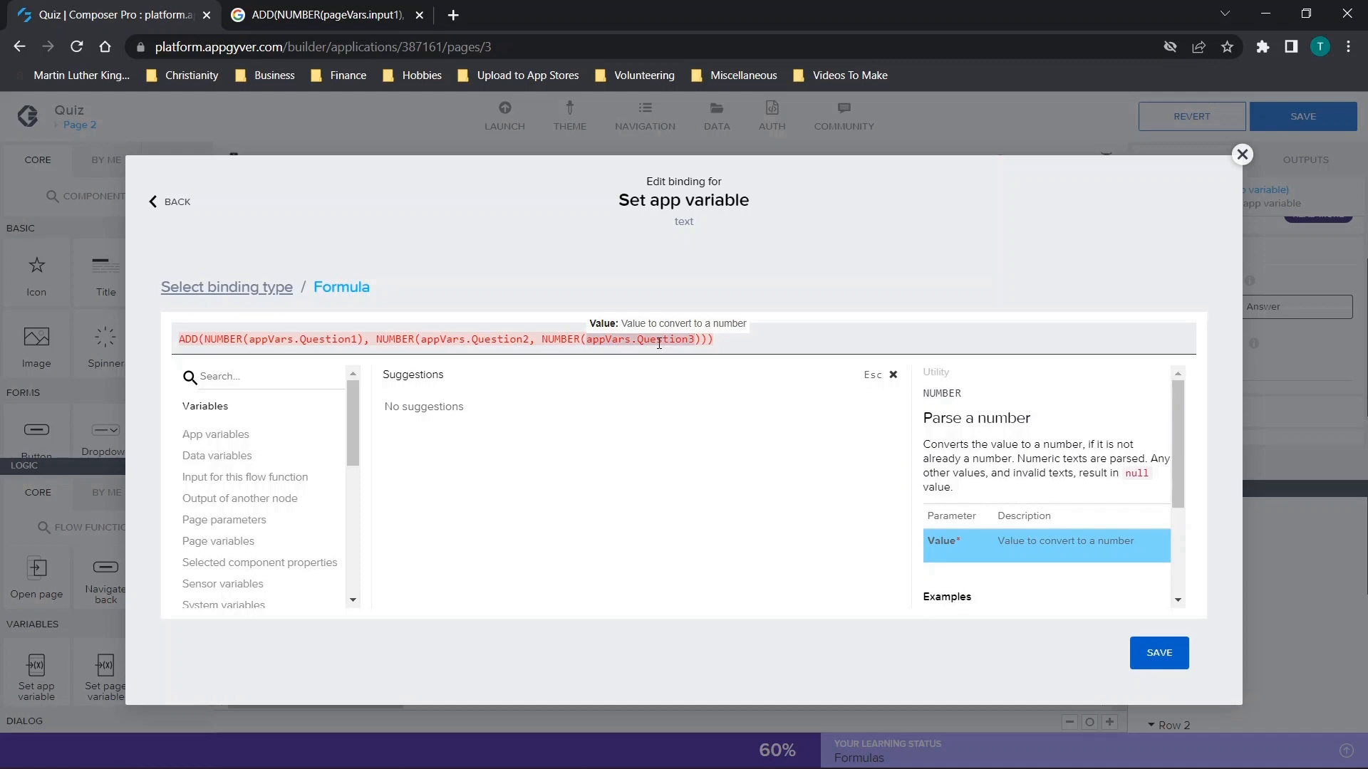
# Remove the extra NUMBER(appVars.Question3) argument and its comma from the formula.
pyautogui.press('BackSpace')
pyautogui.press('BackSpace')
pyautogui.press('BackSpace')
pyautogui.press('BackSpace')
pyautogui.press('BackSpace')
pyautogui.press('BackSpace')
pyautogui.press('BackSpace')
pyautogui.press('BackSpace')
pyautogui.press('BackSpace')
pyautogui.press('BackSpace')
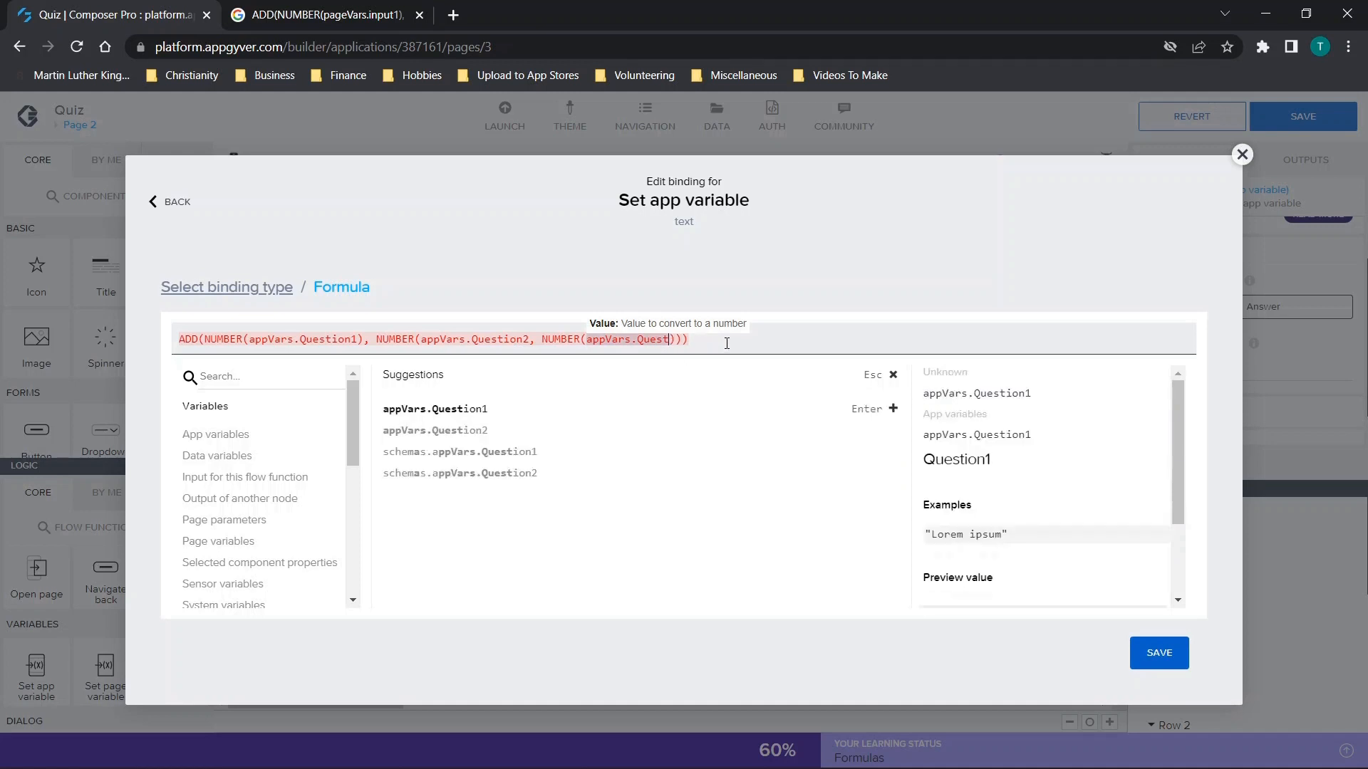
pyautogui.press('BackSpace')
pyautogui.press('BackSpace')
pyautogui.press('BackSpace')
pyautogui.press('BackSpace')
pyautogui.press('BackSpace')
pyautogui.press('BackSpace')
pyautogui.press('BackSpace')
pyautogui.press('BackSpace')
pyautogui.press('BackSpace')
pyautogui.press('BackSpace')
pyautogui.press('BackSpace')
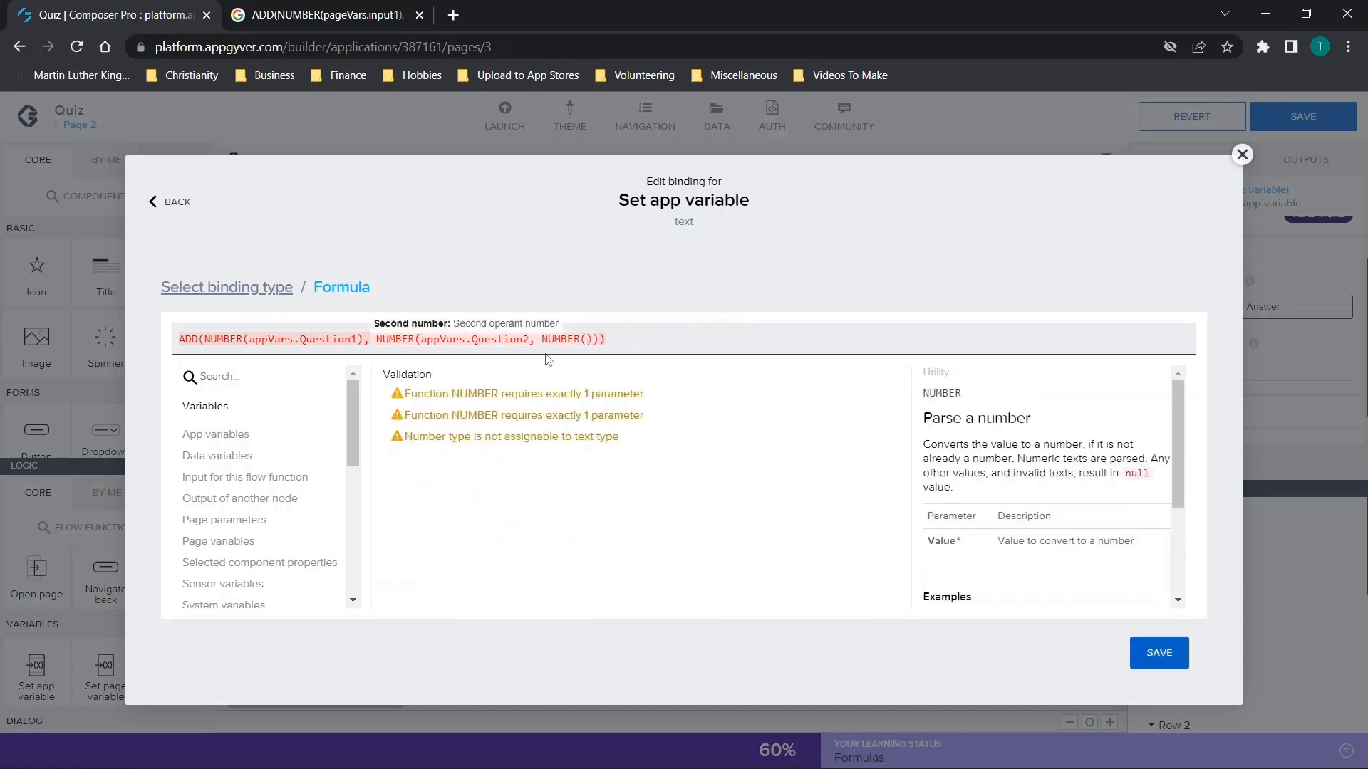
pyautogui.press('BackSpace')
pyautogui.press('BackSpace')
pyautogui.press('BackSpace')
pyautogui.press('BackSpace')
pyautogui.press('BackSpace')
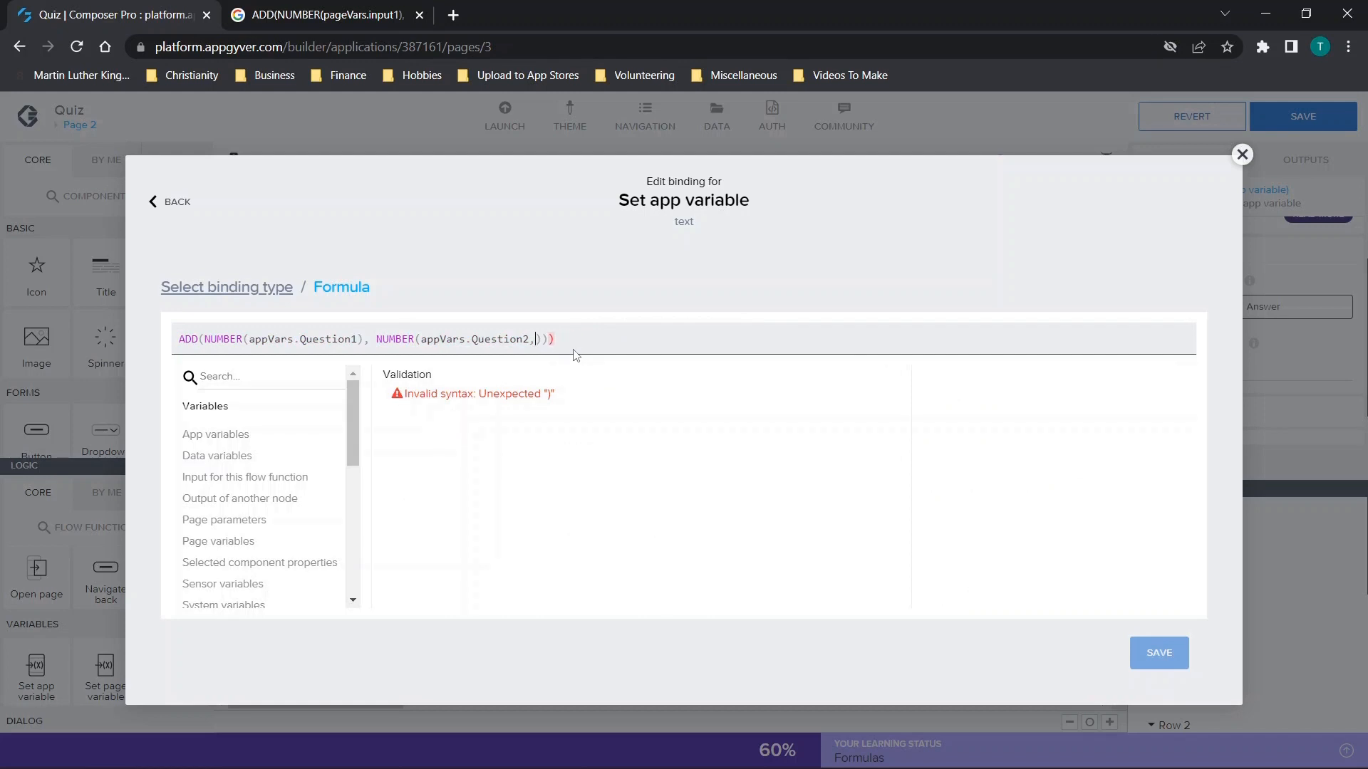
pyautogui.press('BackSpace')
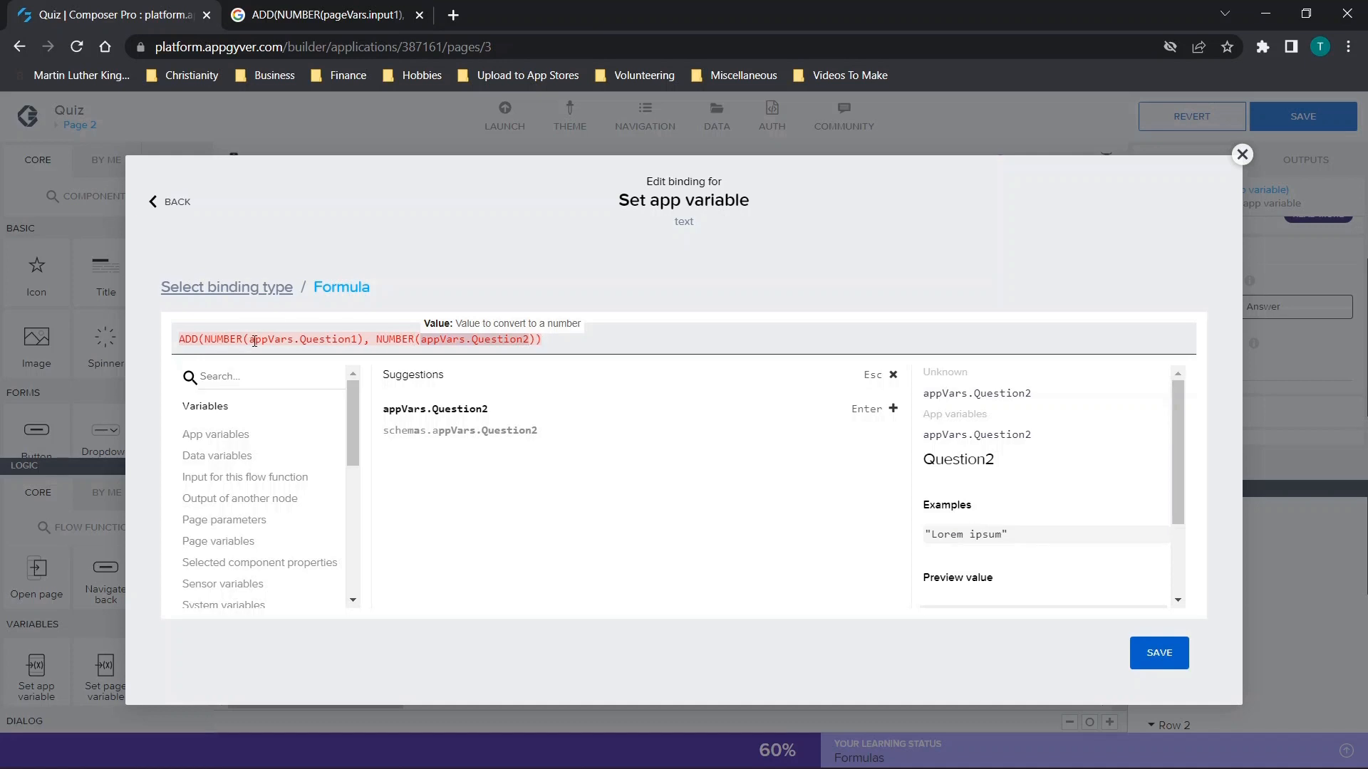
# Save the ADD formula as the value assigned to the Answer variable, and save the application.
pyautogui.moveTo(364, 339); pyautogui.dragTo(242, 339)
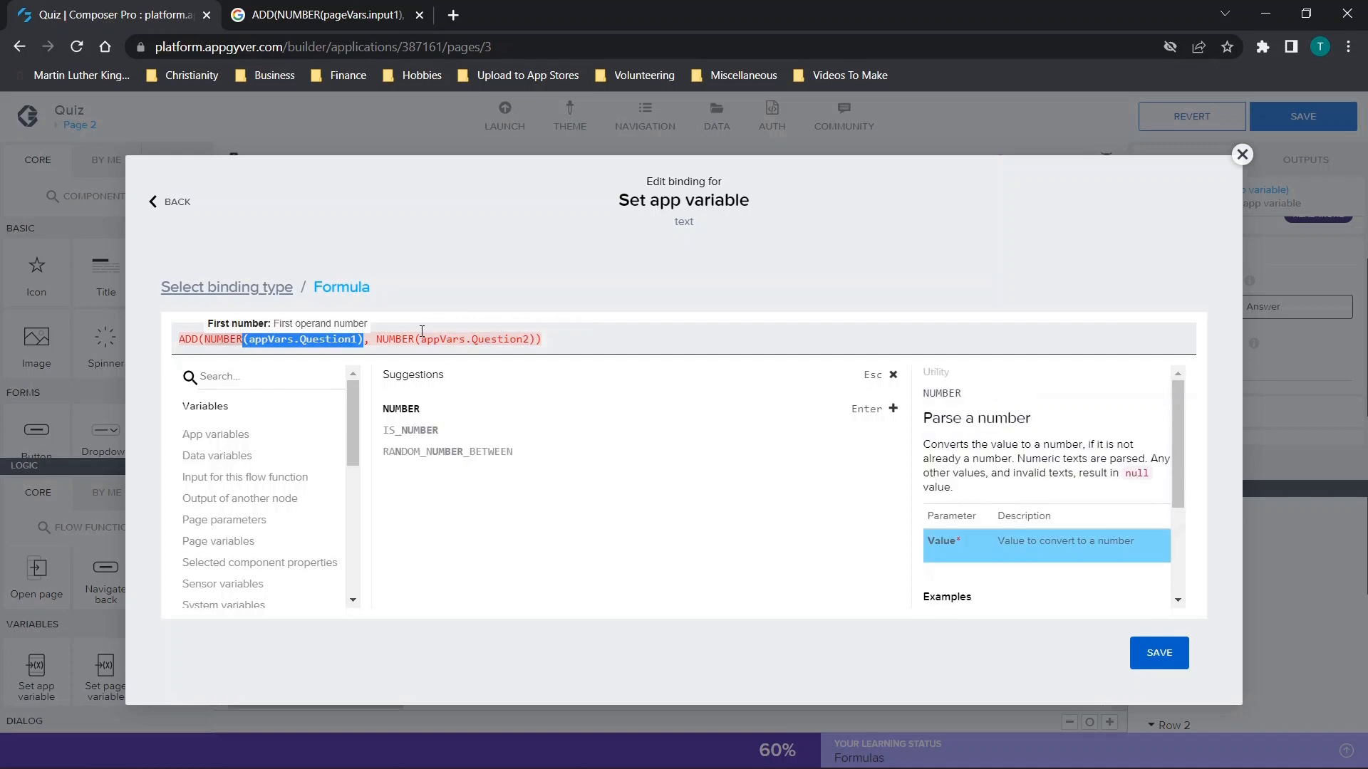
pyautogui.moveTo(416, 332); pyautogui.dragTo(195, 348)
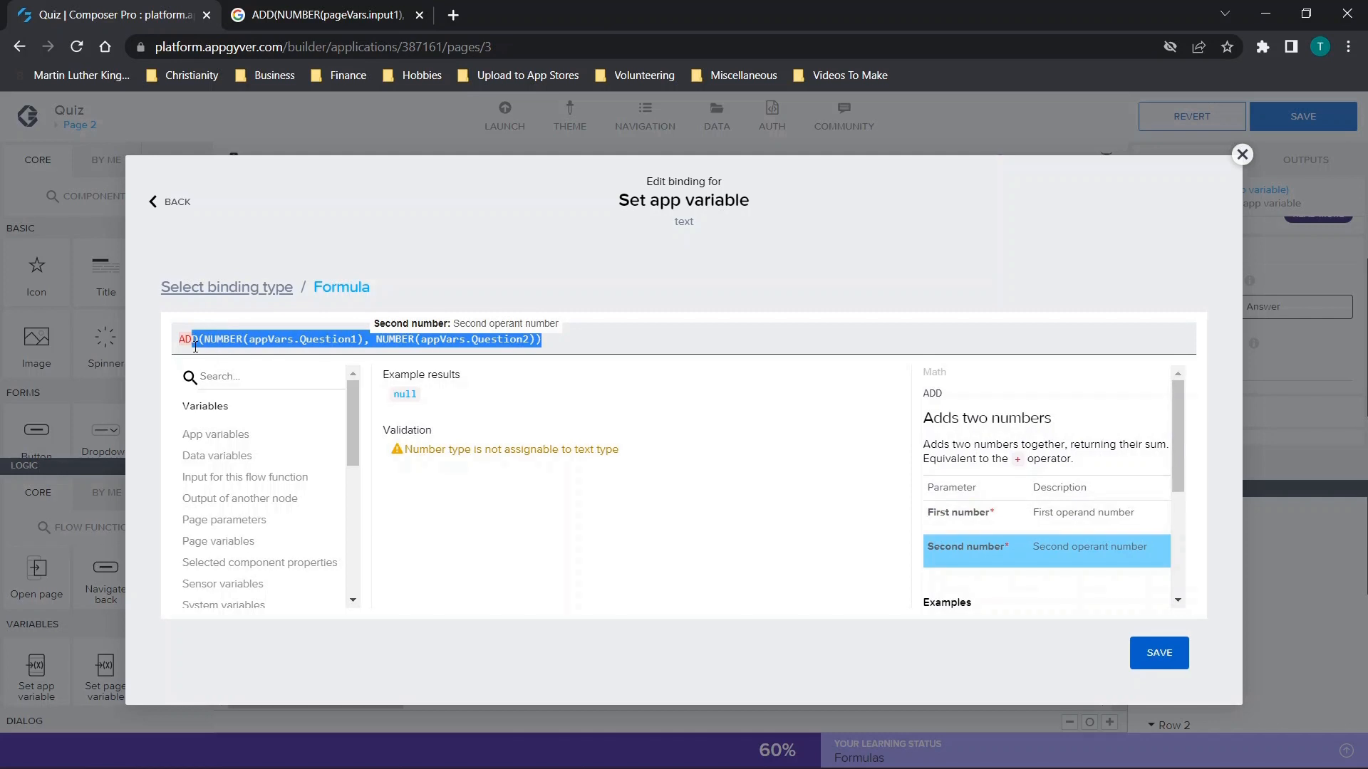
pyautogui.click(604, 342)
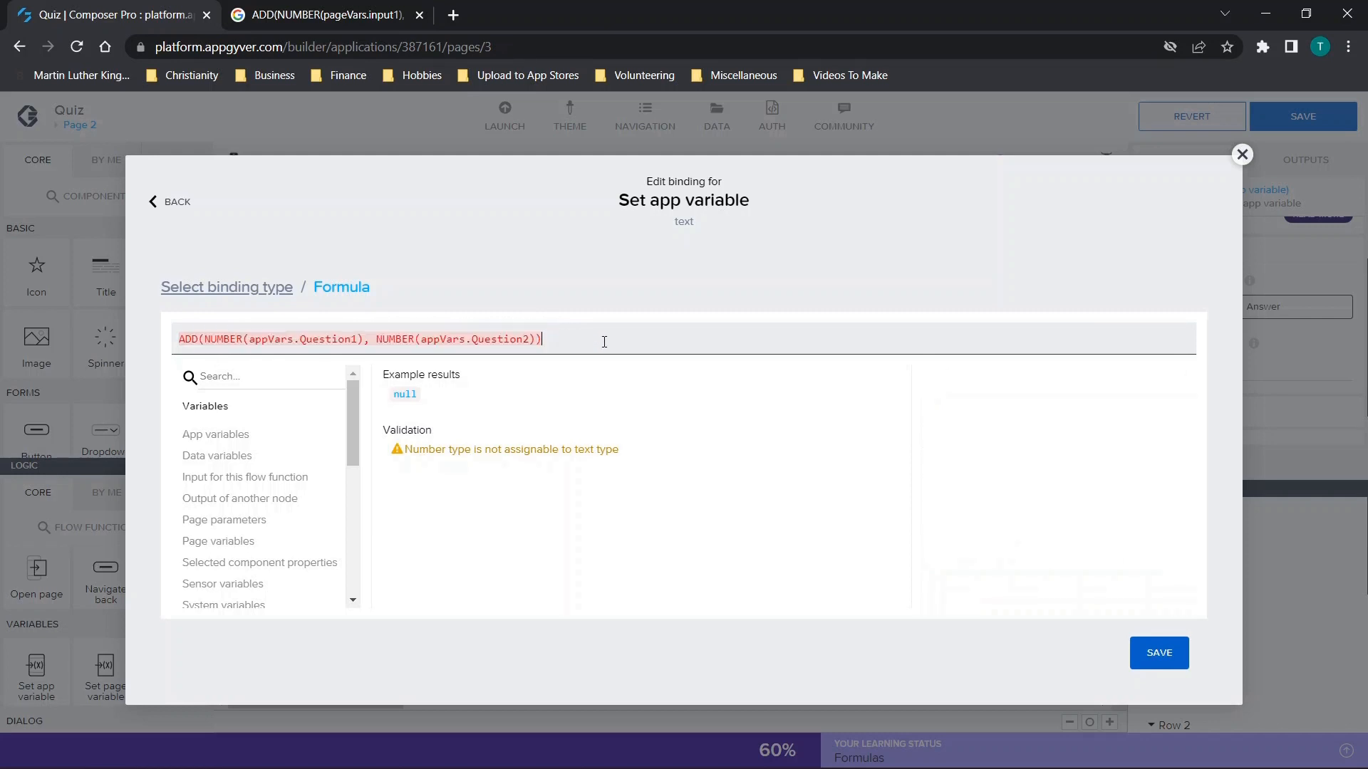
pyautogui.click(1161, 656)
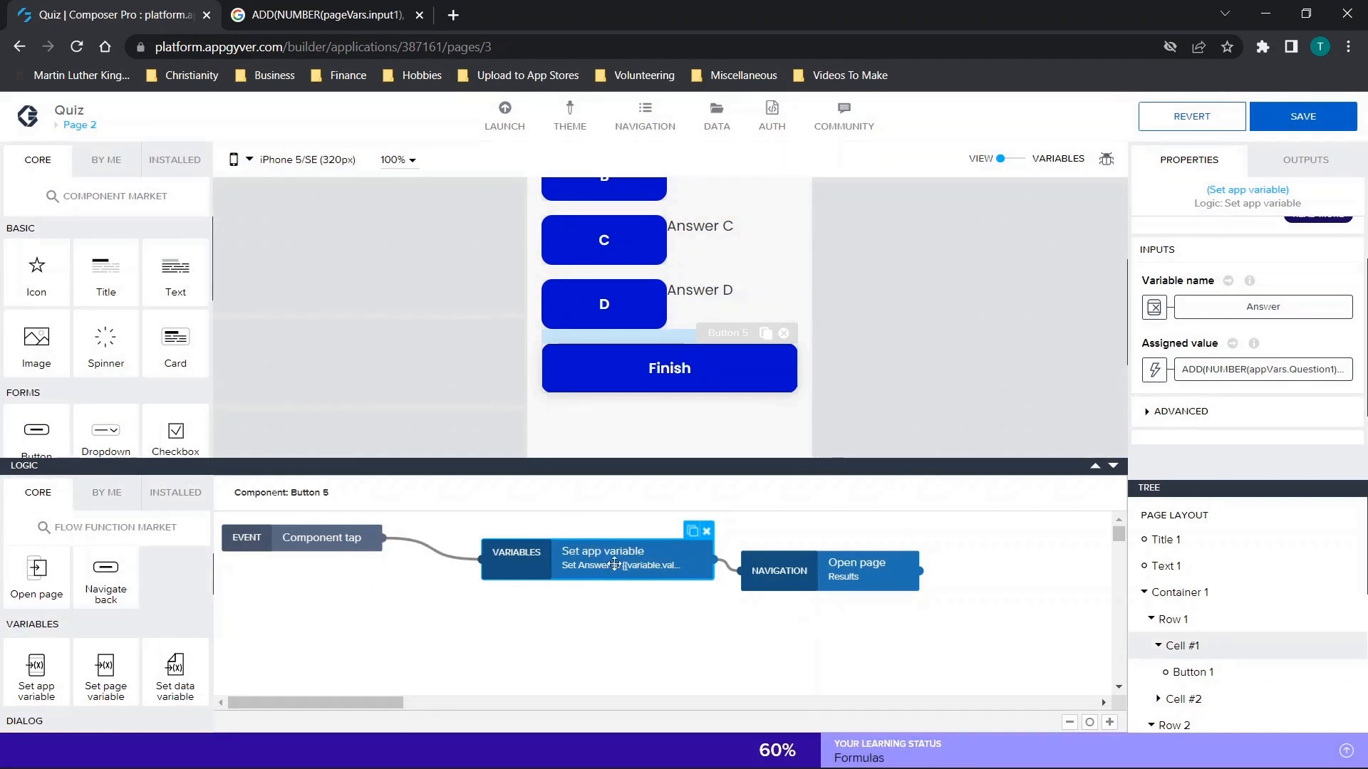
pyautogui.click(1315, 130)
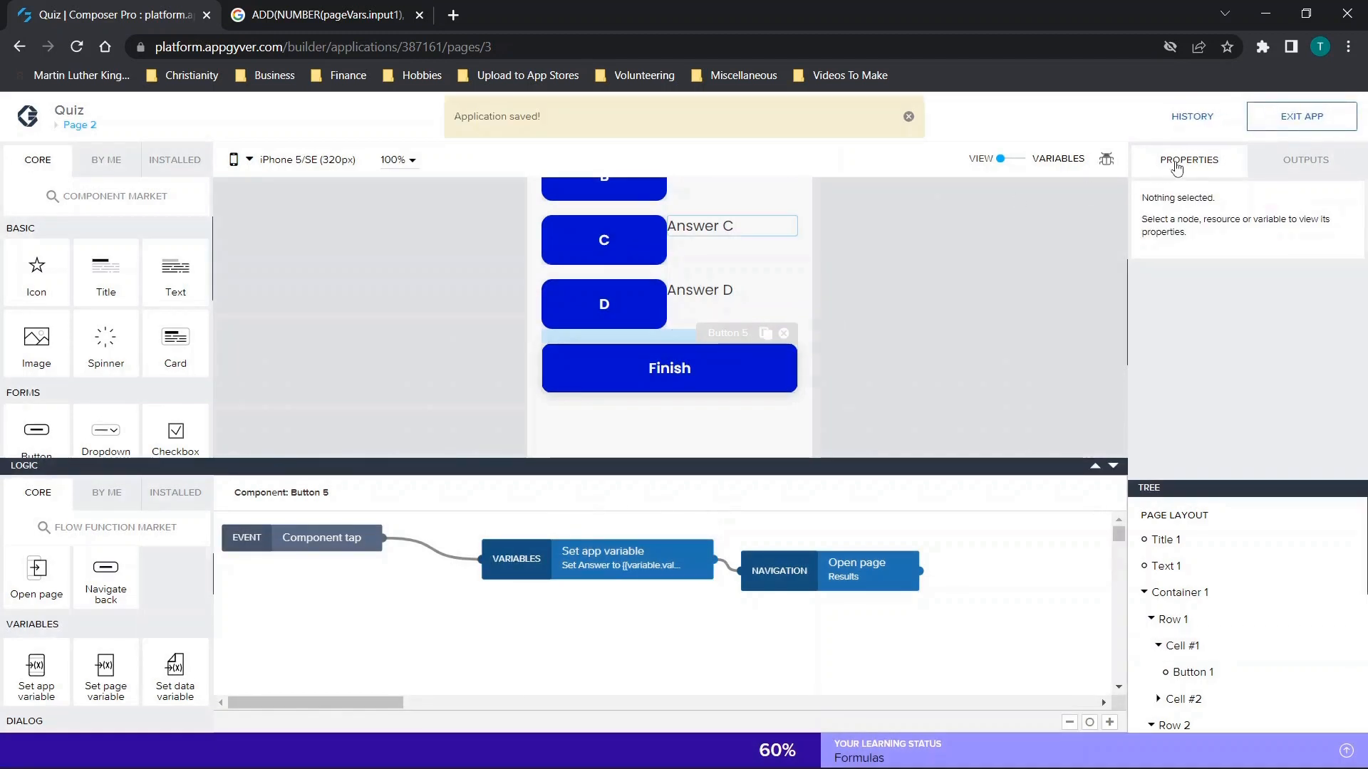
# Open the app preview portal for web apps and launch the Quiz app there.
pyautogui.click(80, 125)
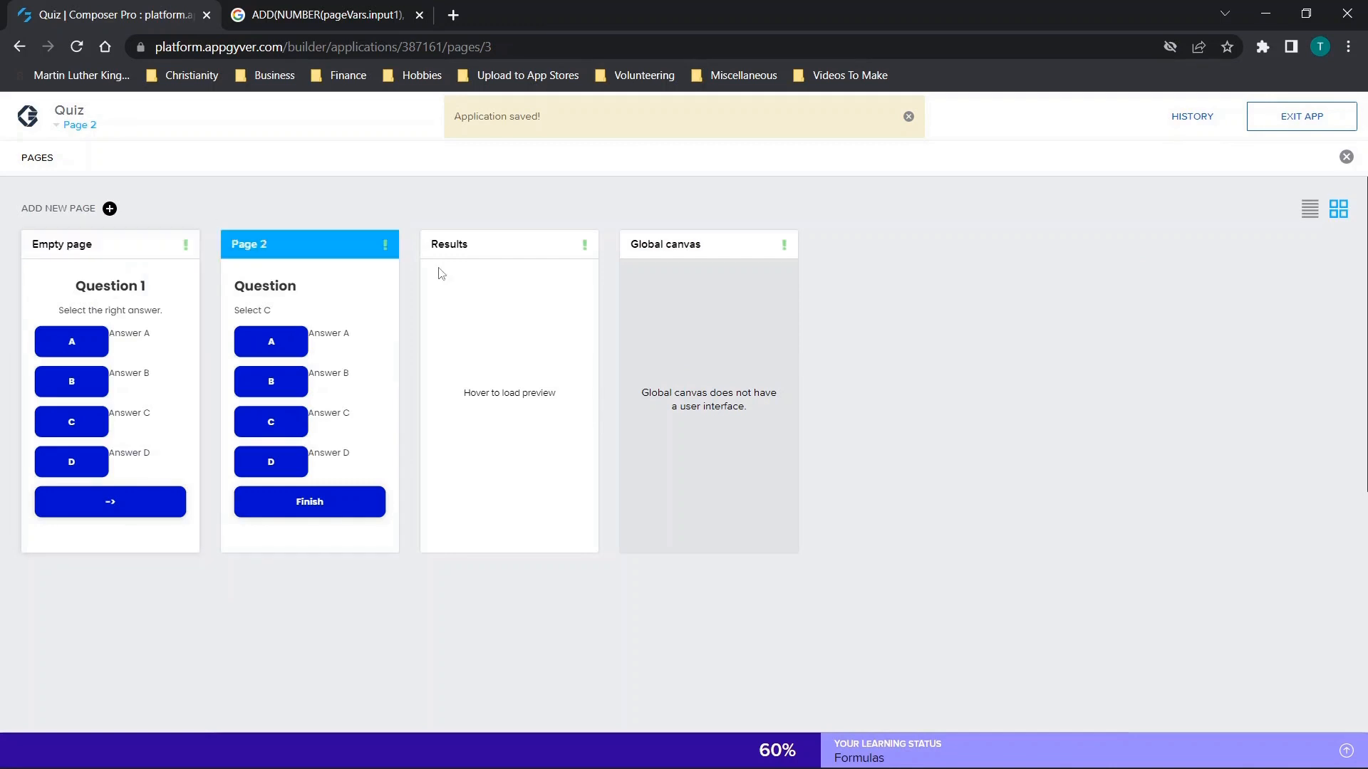
pyautogui.click(500, 122)
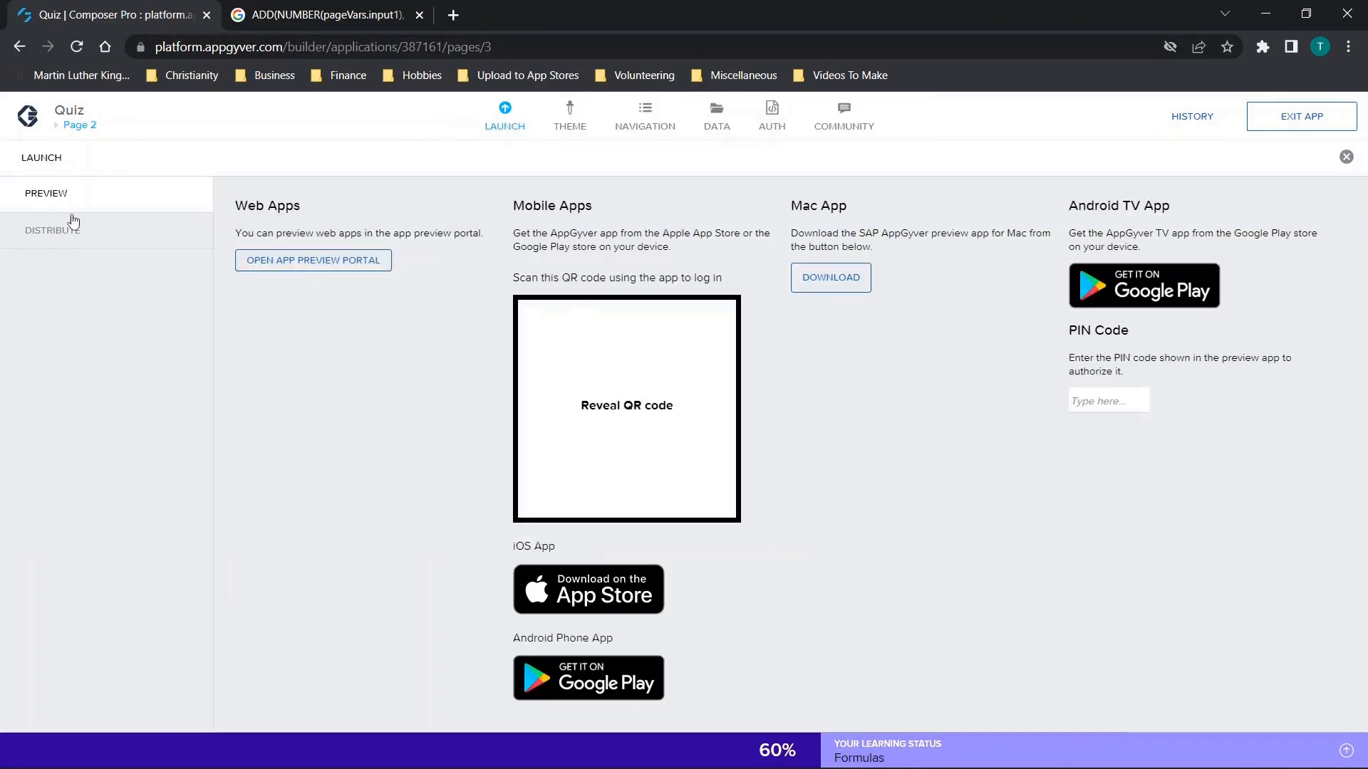
pyautogui.click(320, 265)
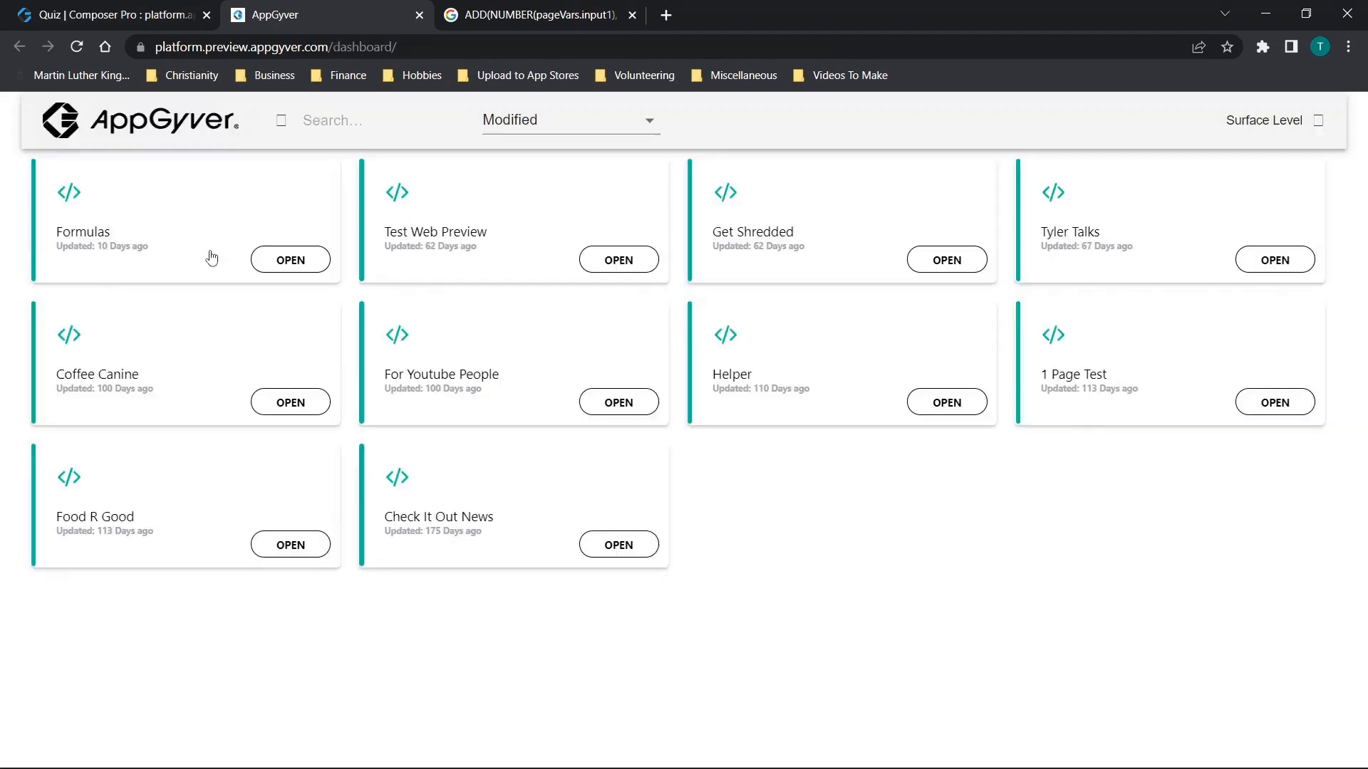
pyautogui.click(301, 261)
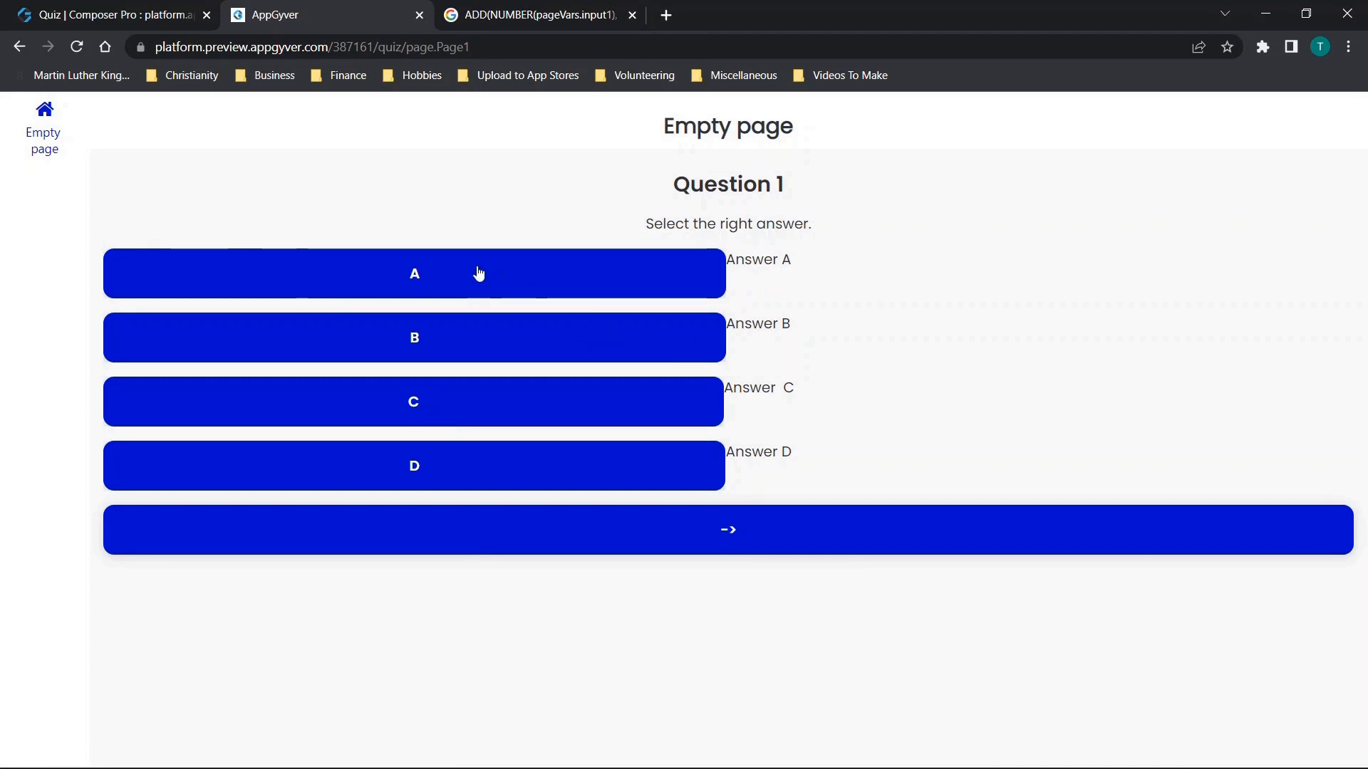
# Test the quiz by answering A to Question 1 and C on Page 2, and finish to view the result.
pyautogui.click(452, 281)
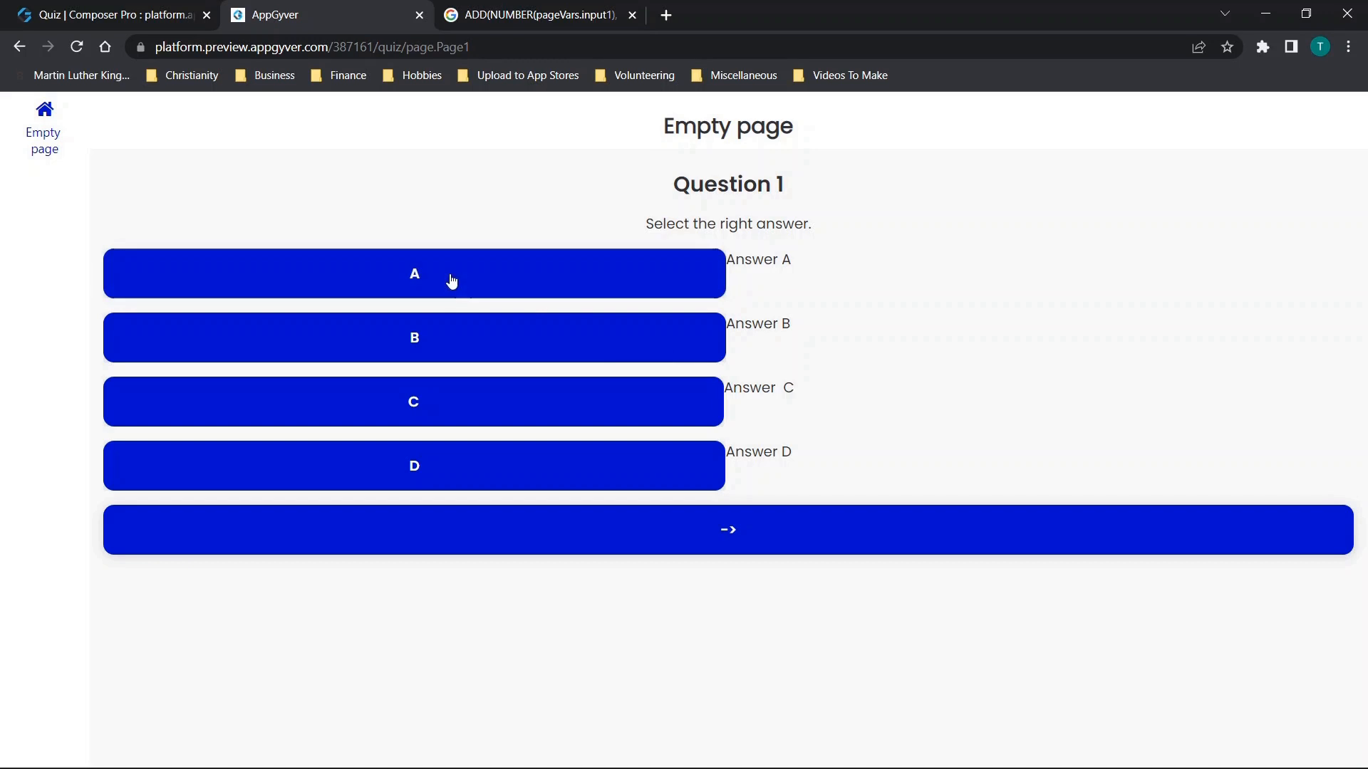
pyautogui.click(714, 531)
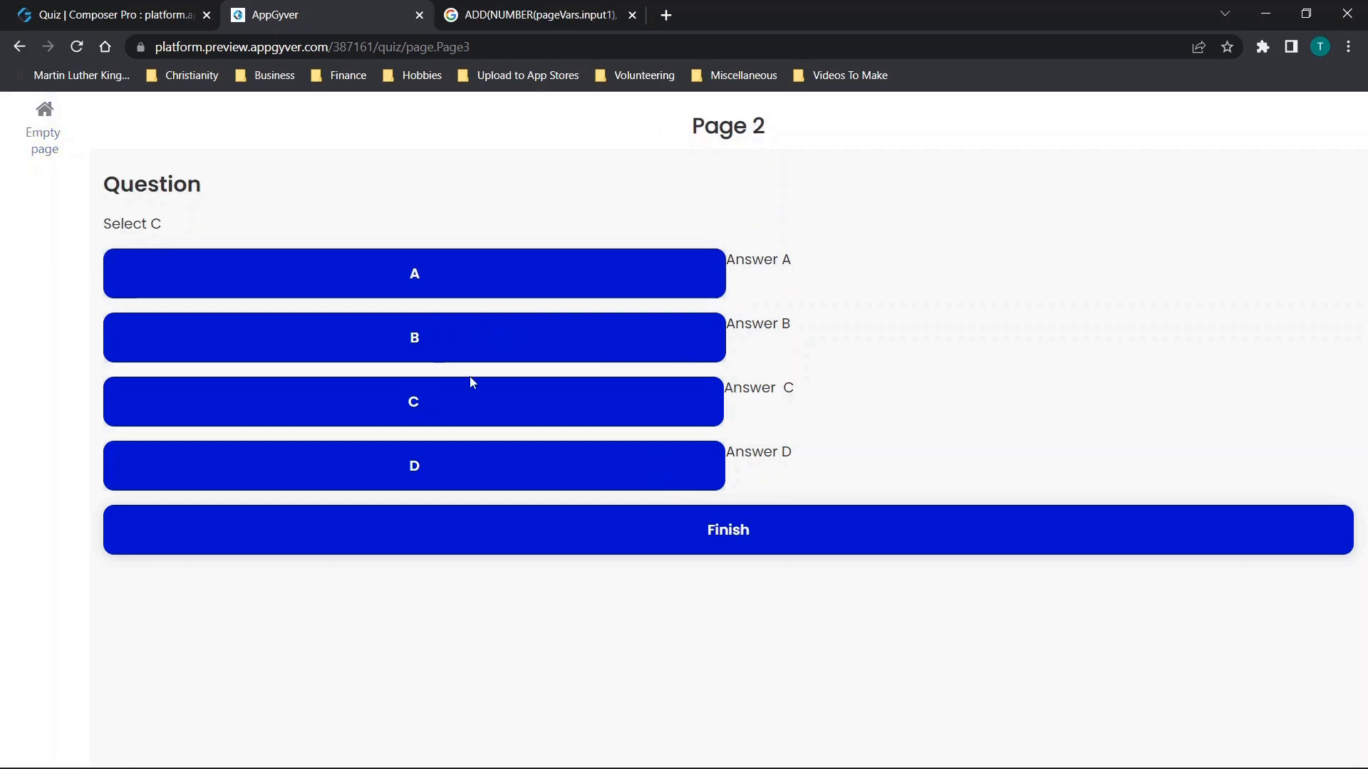
pyautogui.click(462, 401)
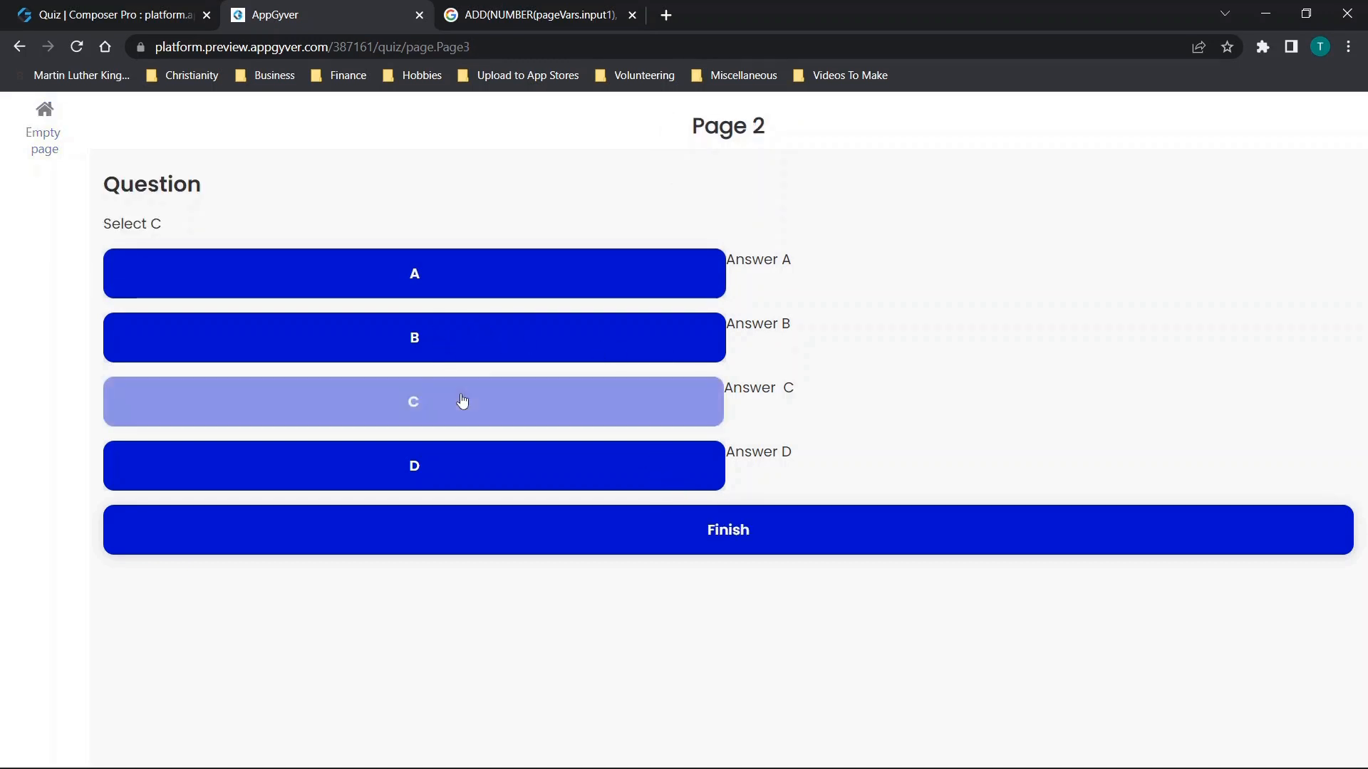
pyautogui.click(740, 535)
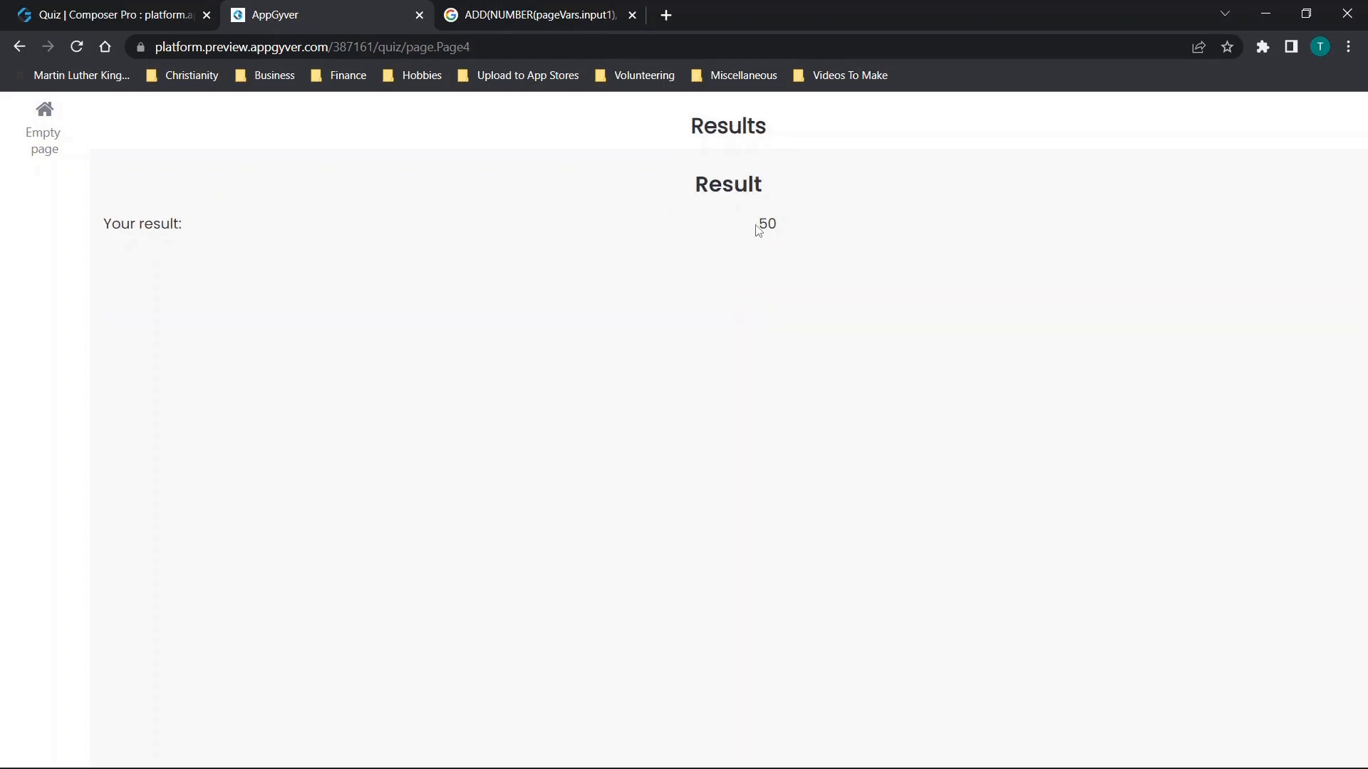
# Return to Question 1 and retest the quiz with answers B and C, finishing on the Results page.
pyautogui.click(15, 47)
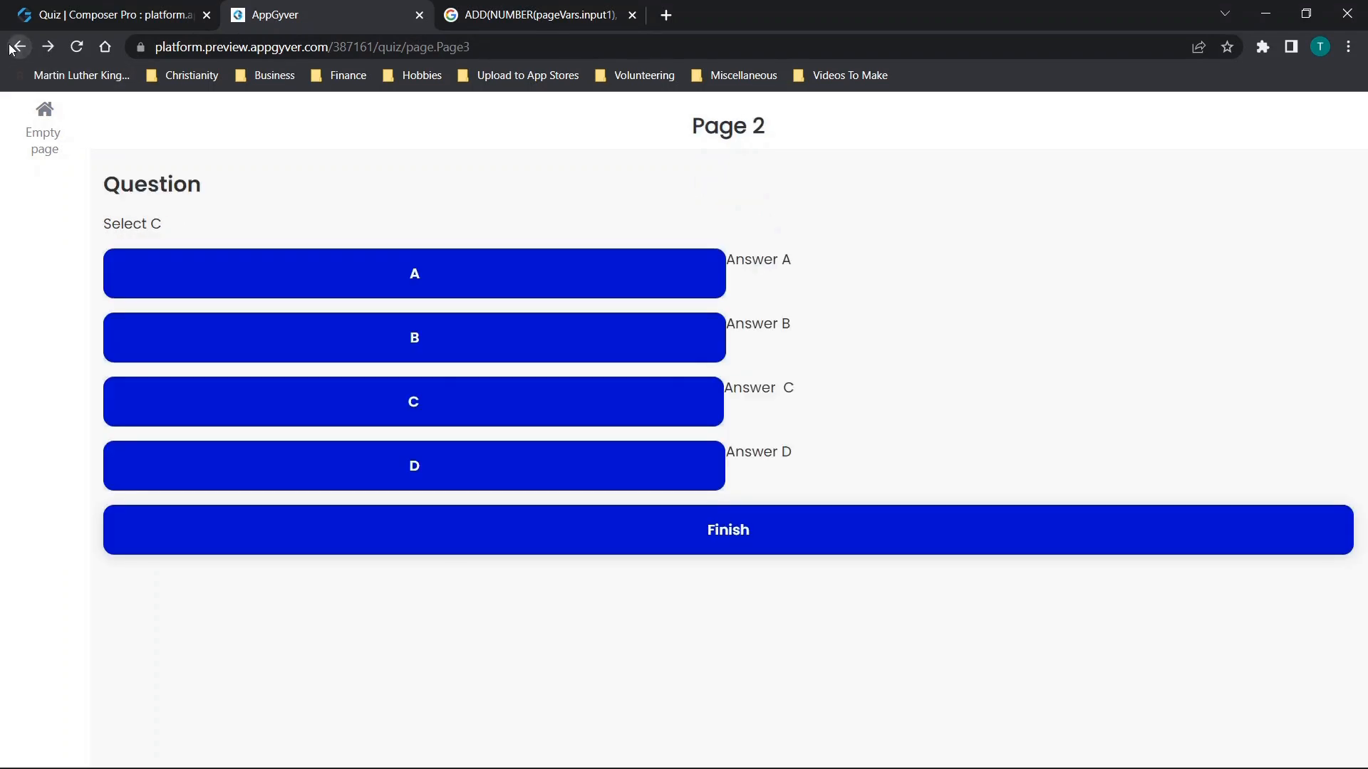
pyautogui.click(16, 47)
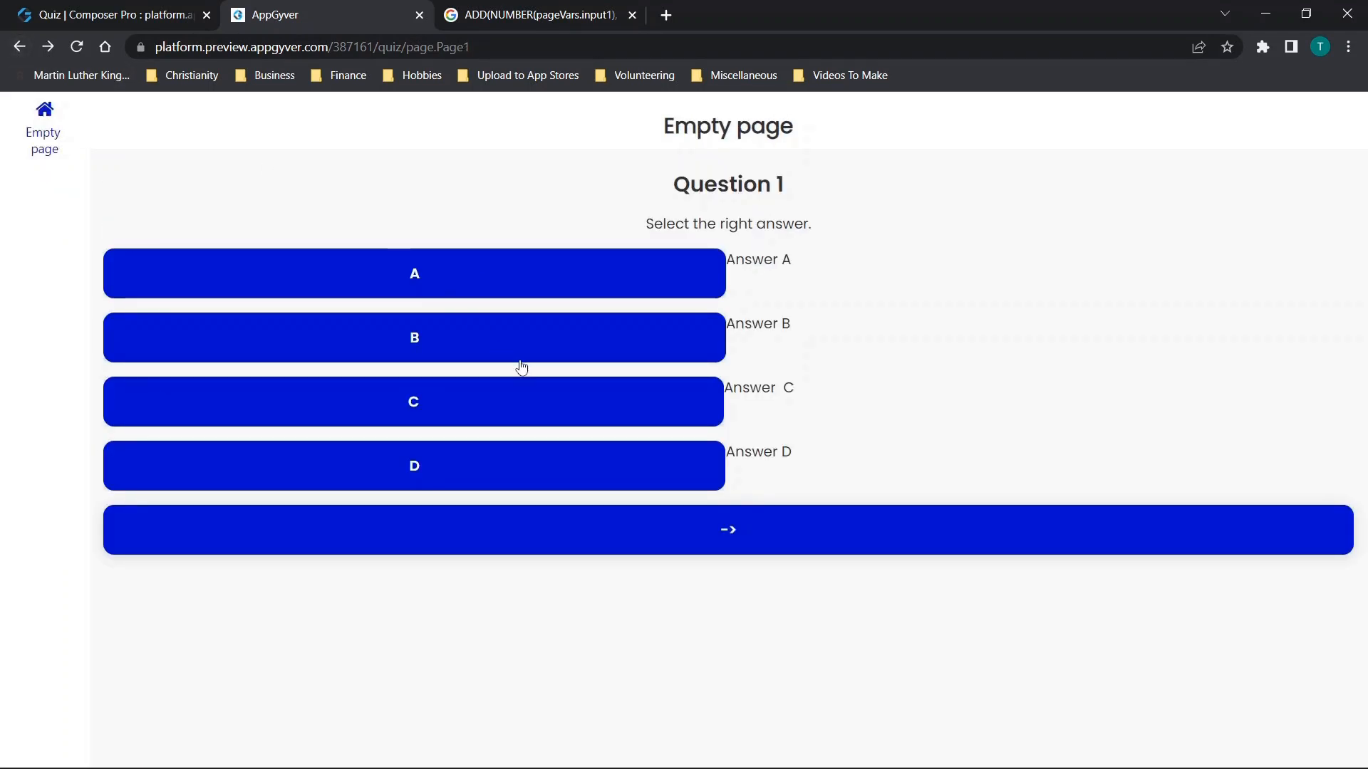
pyautogui.click(420, 339)
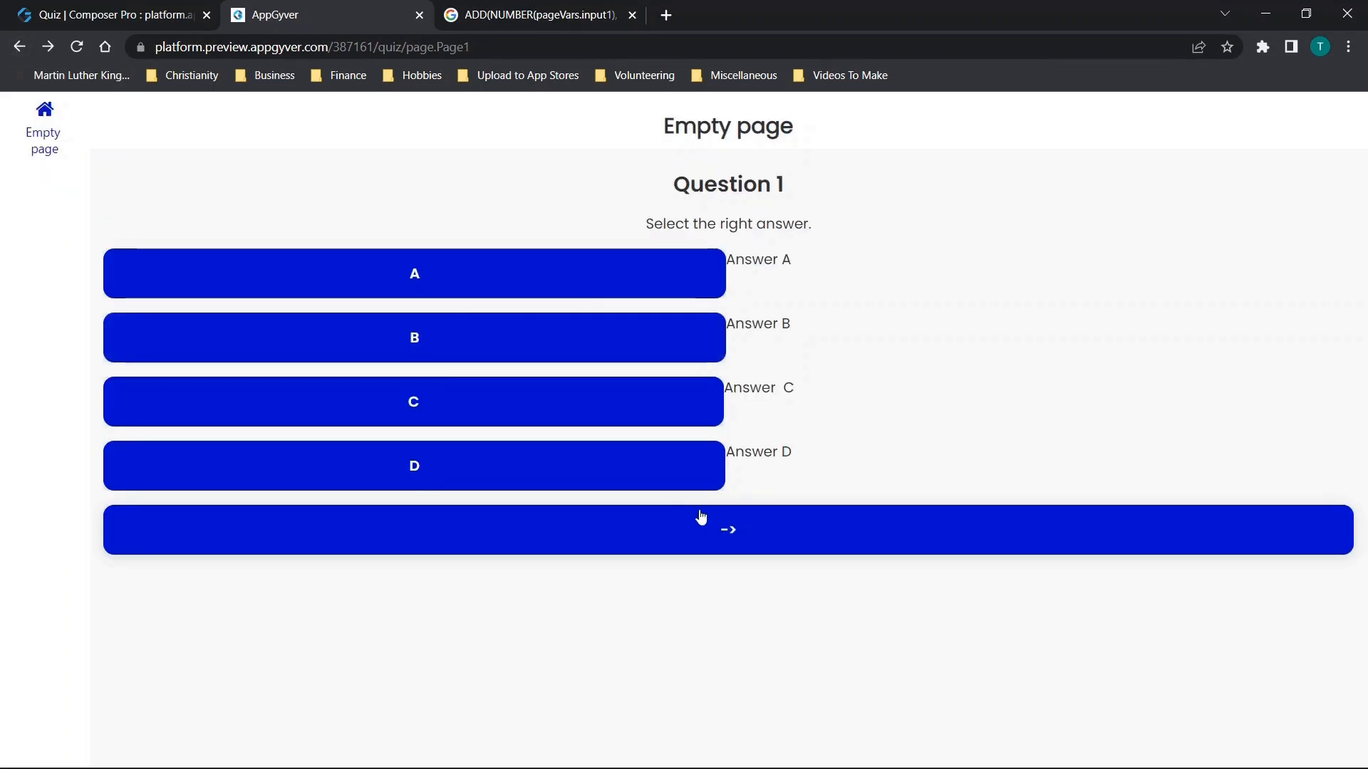
pyautogui.click(730, 534)
pyautogui.click(427, 417)
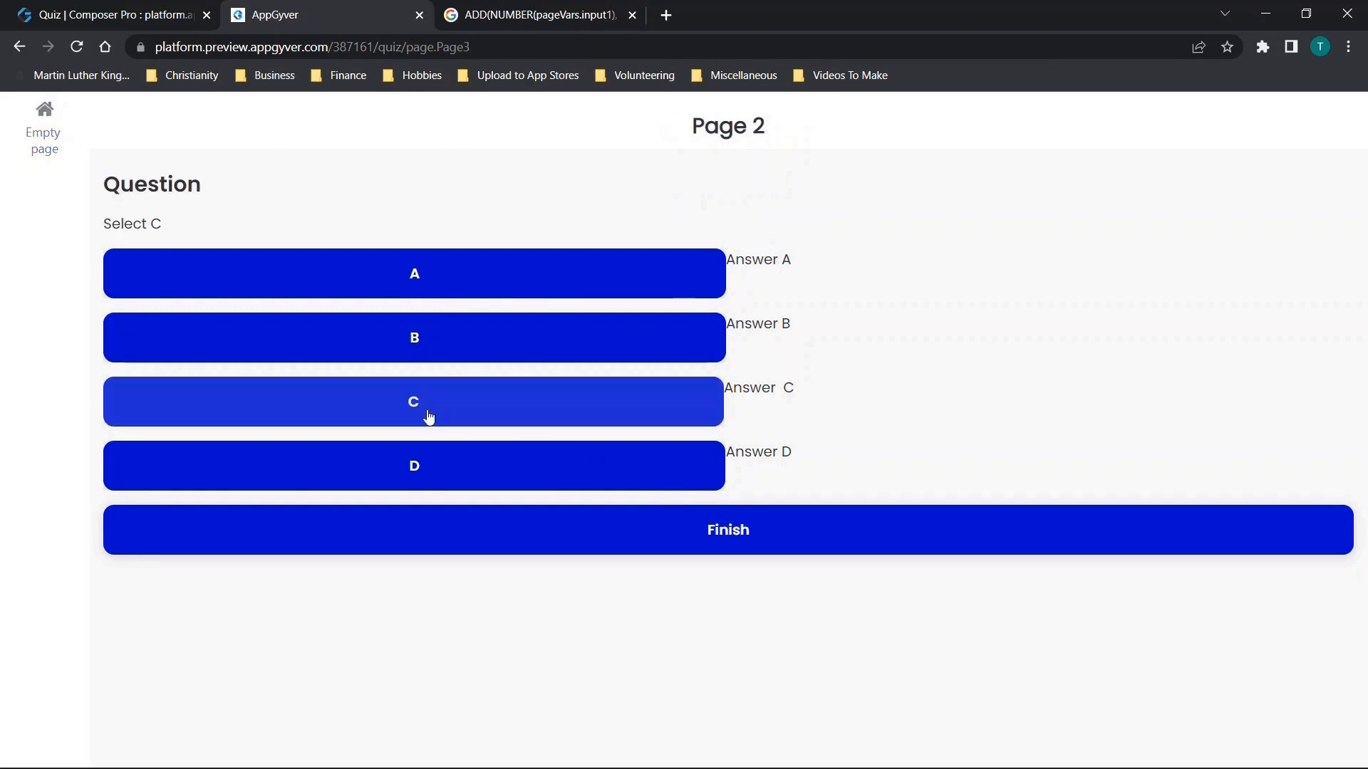
pyautogui.click(761, 536)
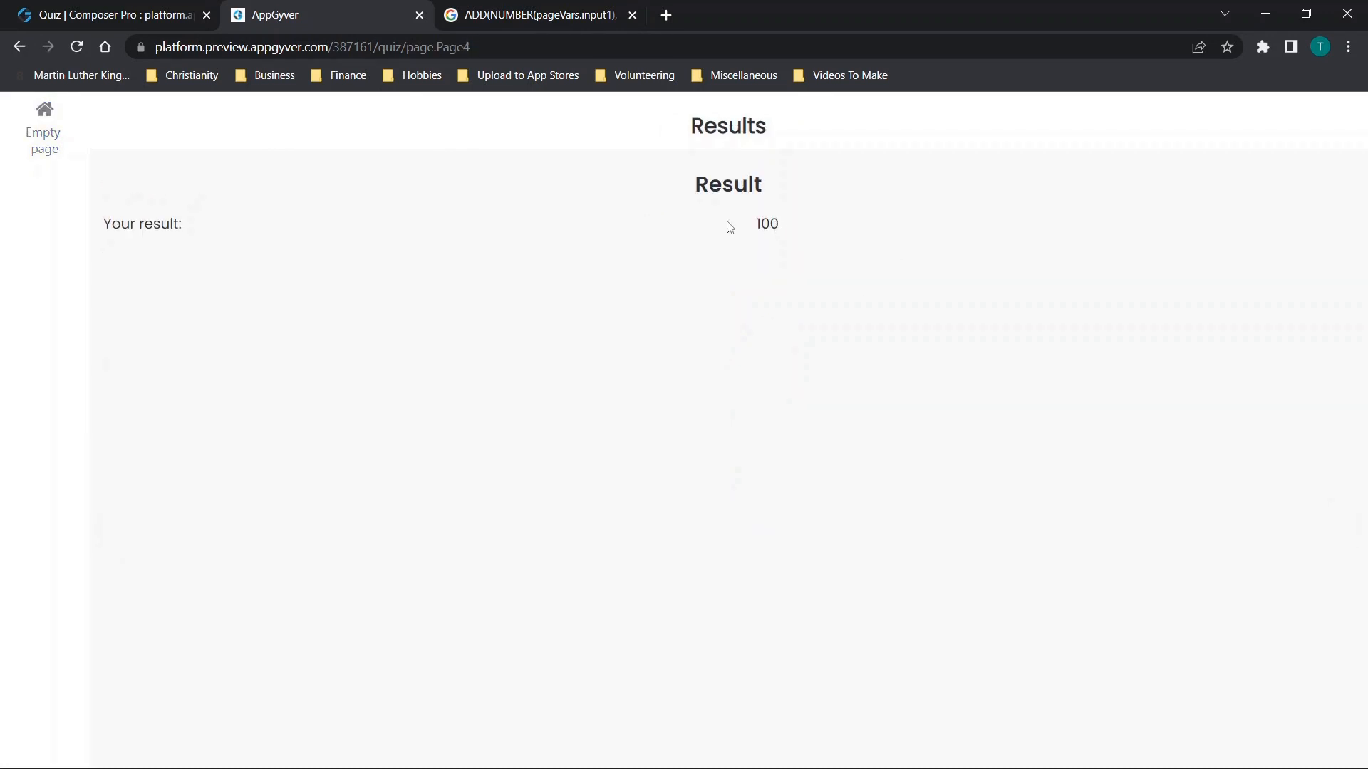
# Inspect the preview in the browser's phone-sized view, run the quiz again from Empty page to Results, and close the preview.
pyautogui.rightClick(380, 231)
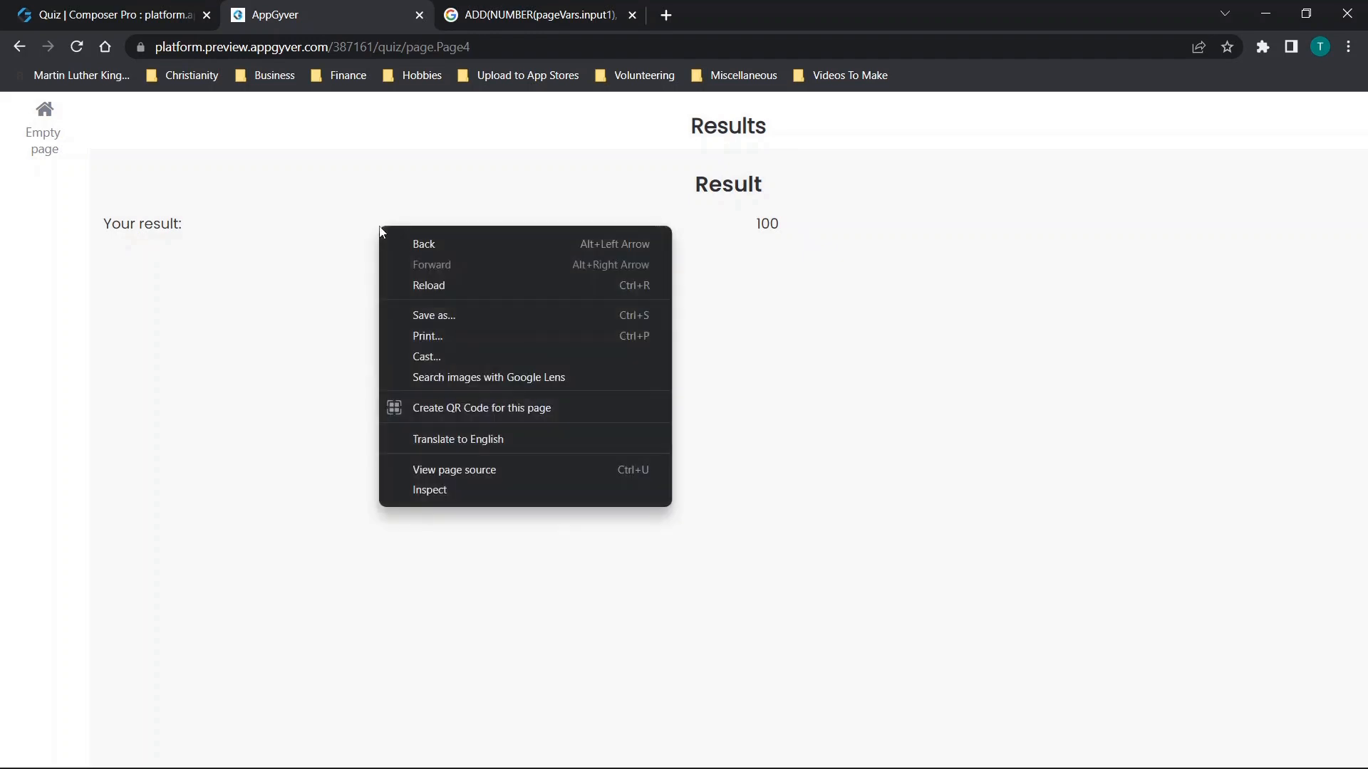
pyautogui.click(431, 491)
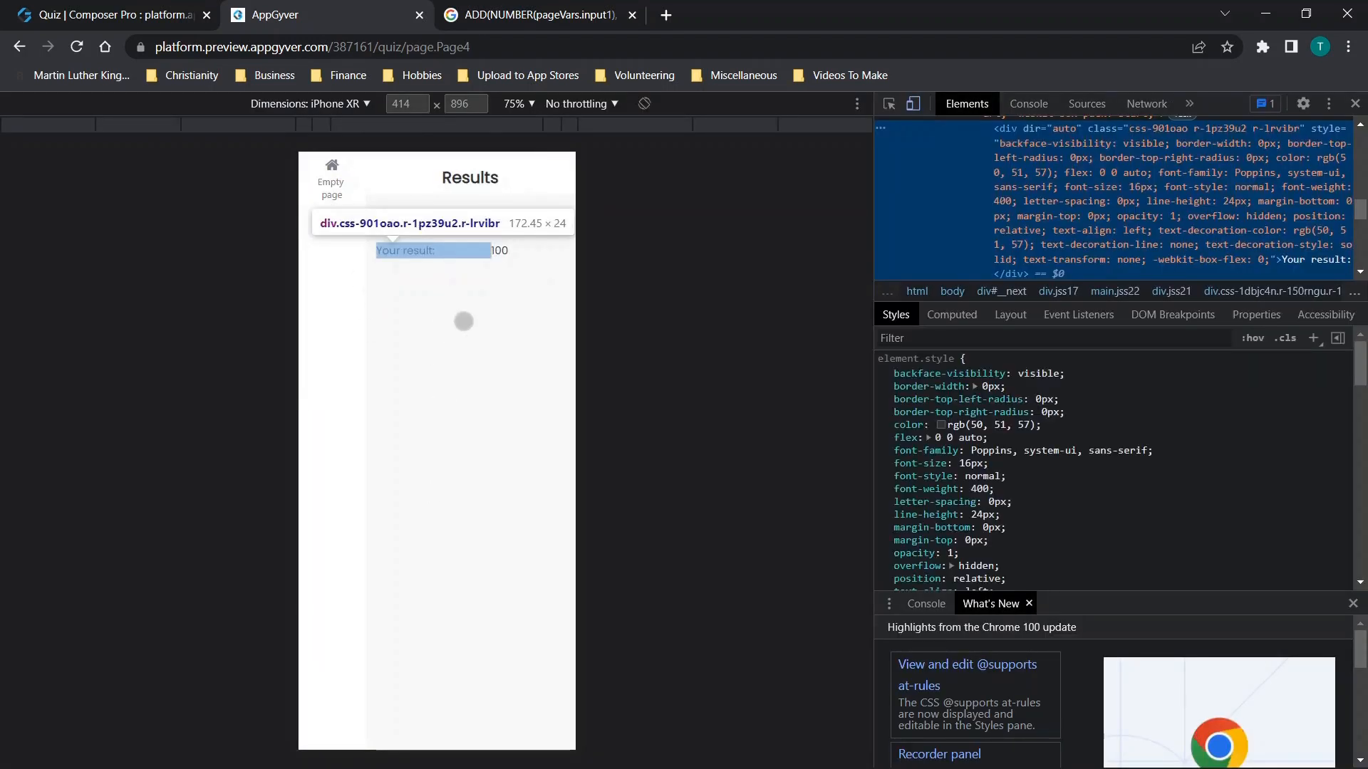
pyautogui.click(330, 186)
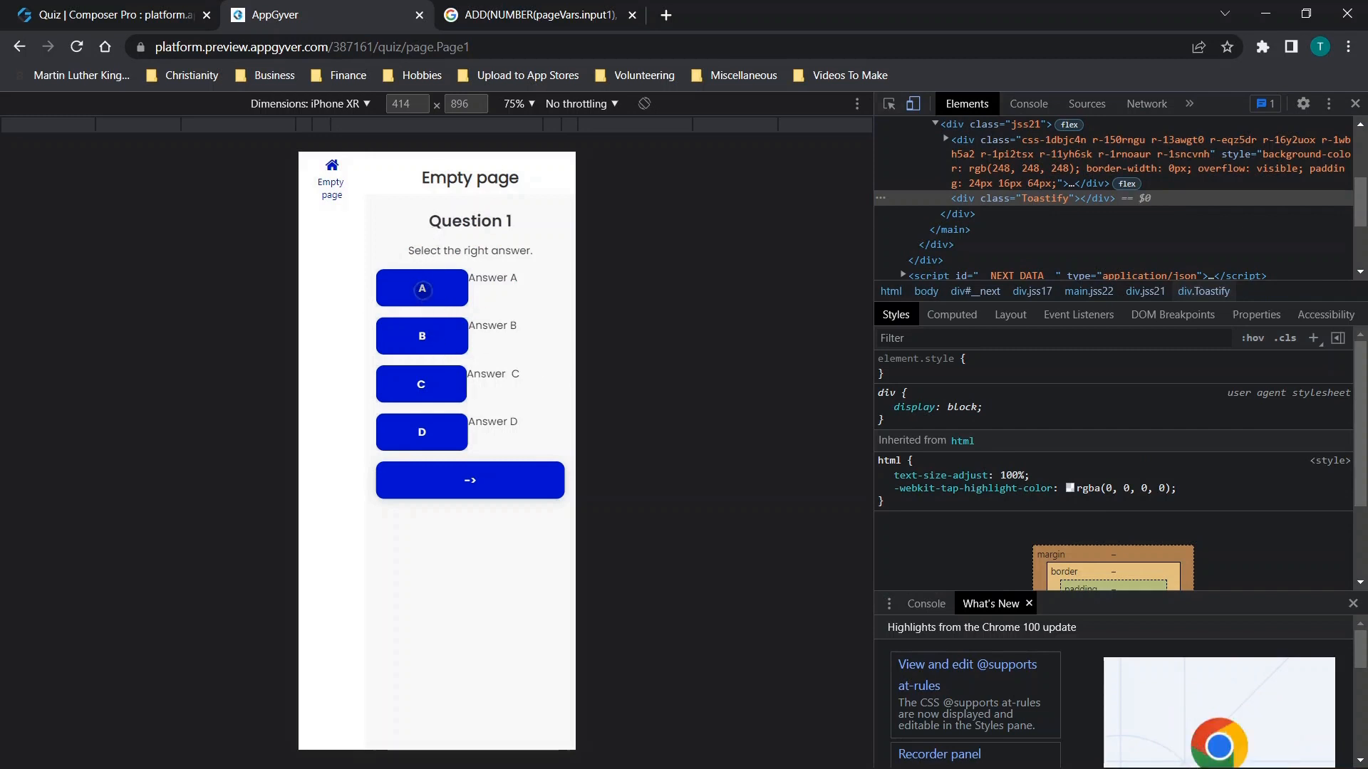
pyautogui.click(507, 485)
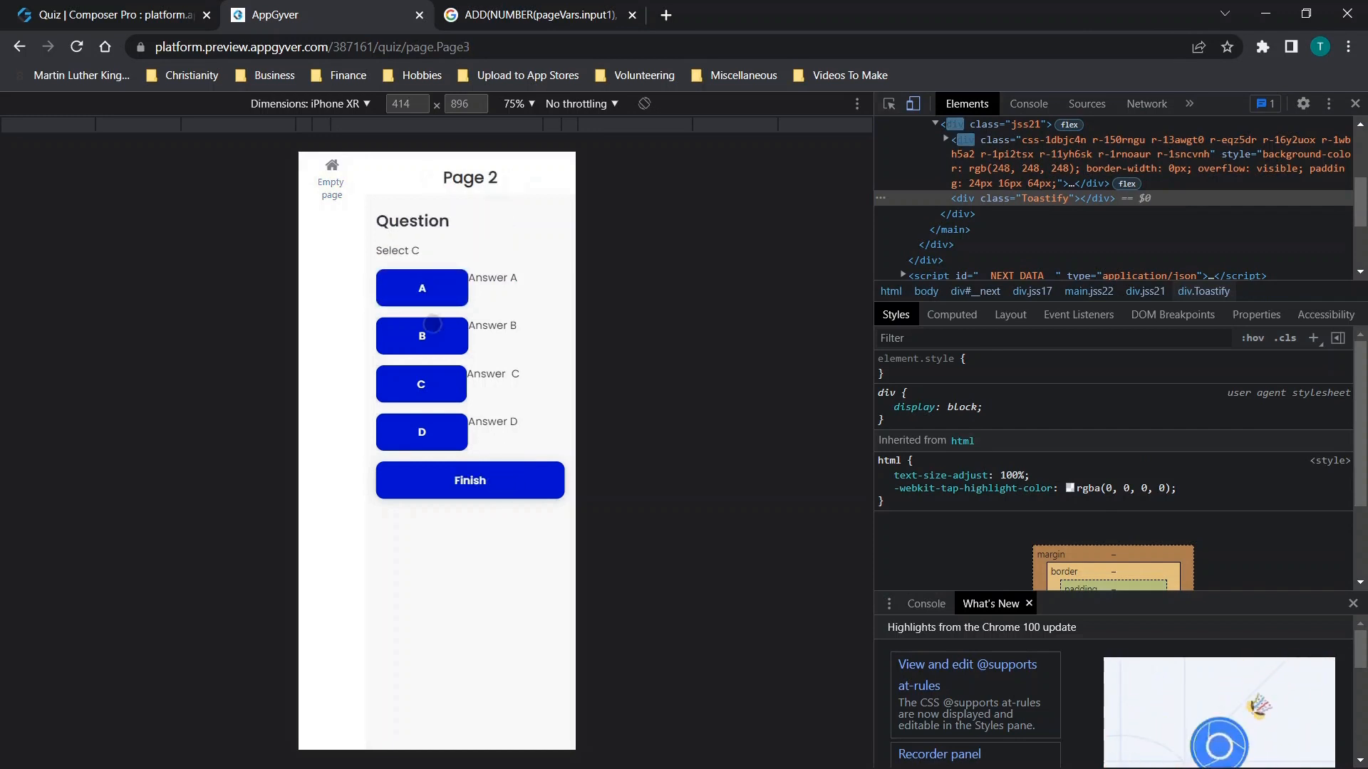
pyautogui.click(476, 487)
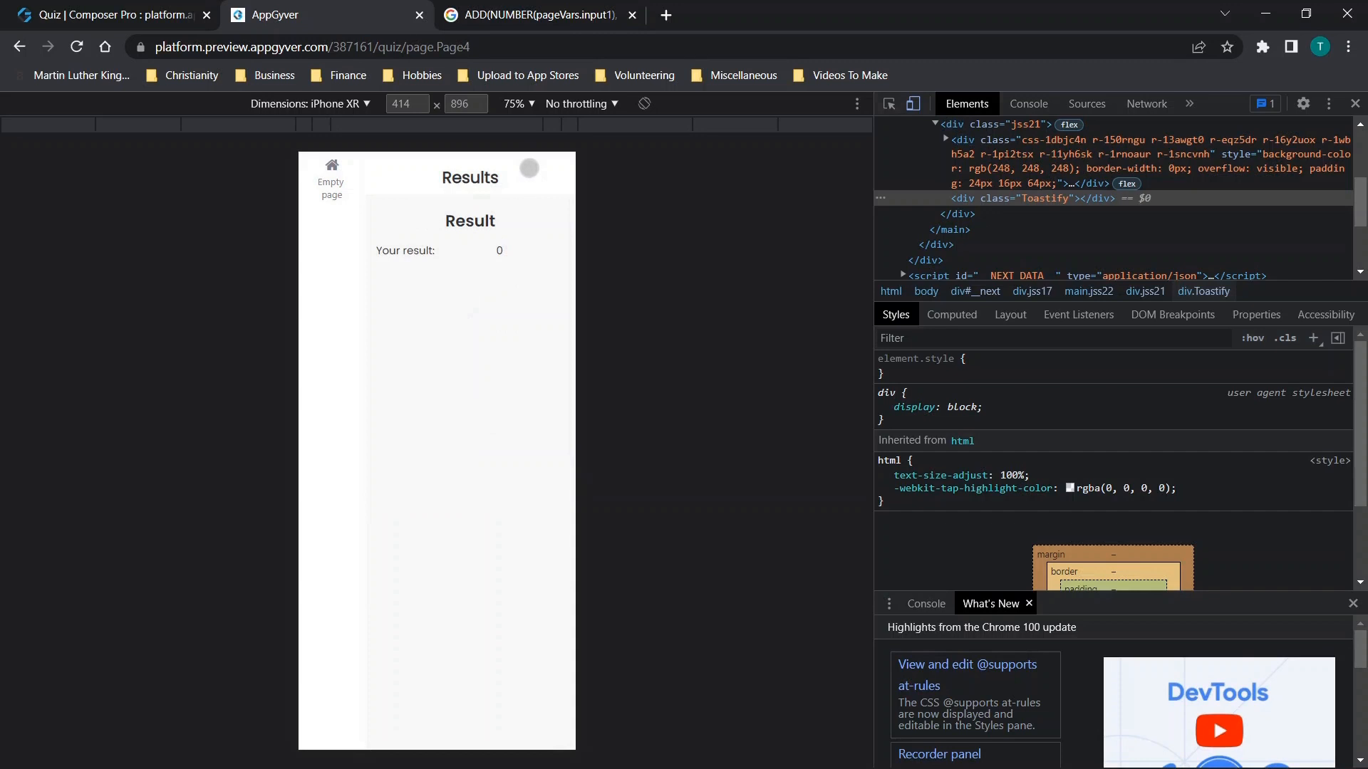
pyautogui.click(419, 15)
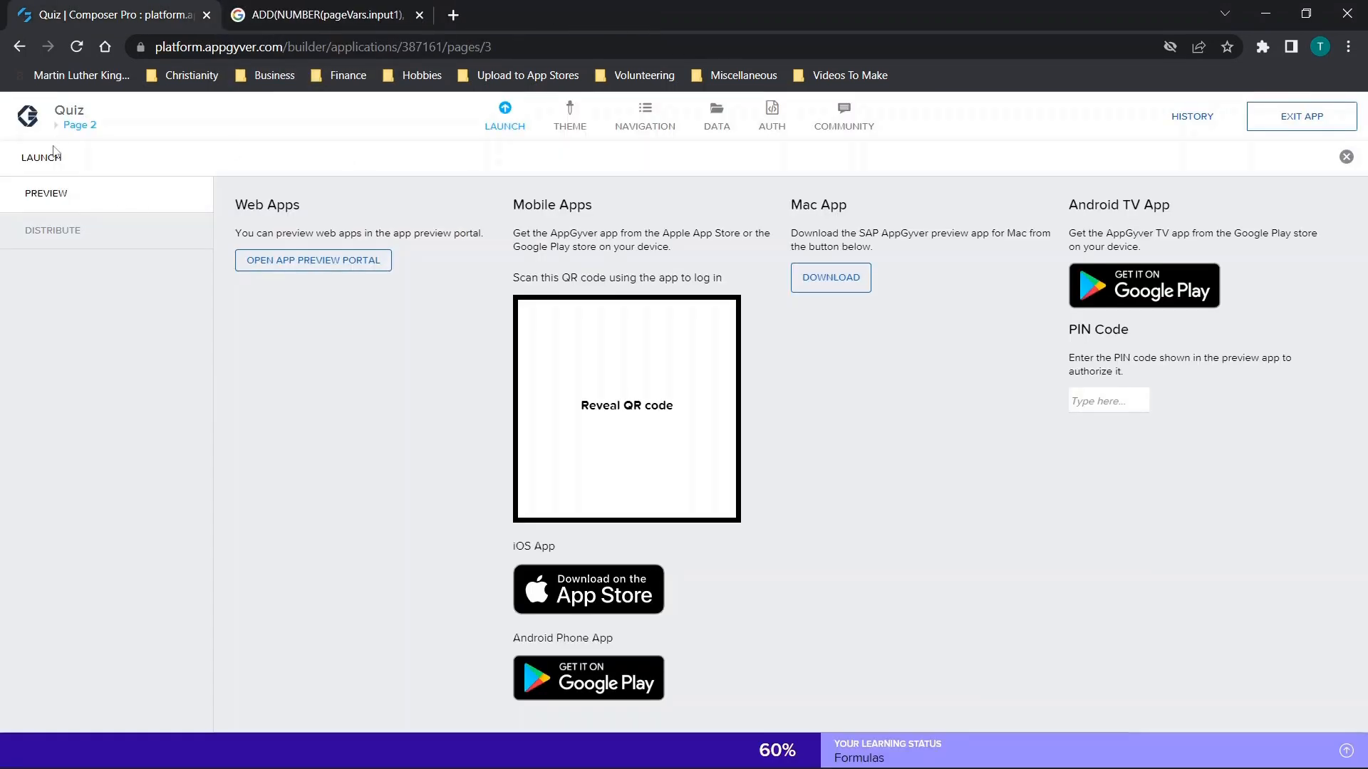
# Open the Results page and bring up the content binding of the text beside "Your result:".
pyautogui.click(77, 125)
pyautogui.click(82, 126)
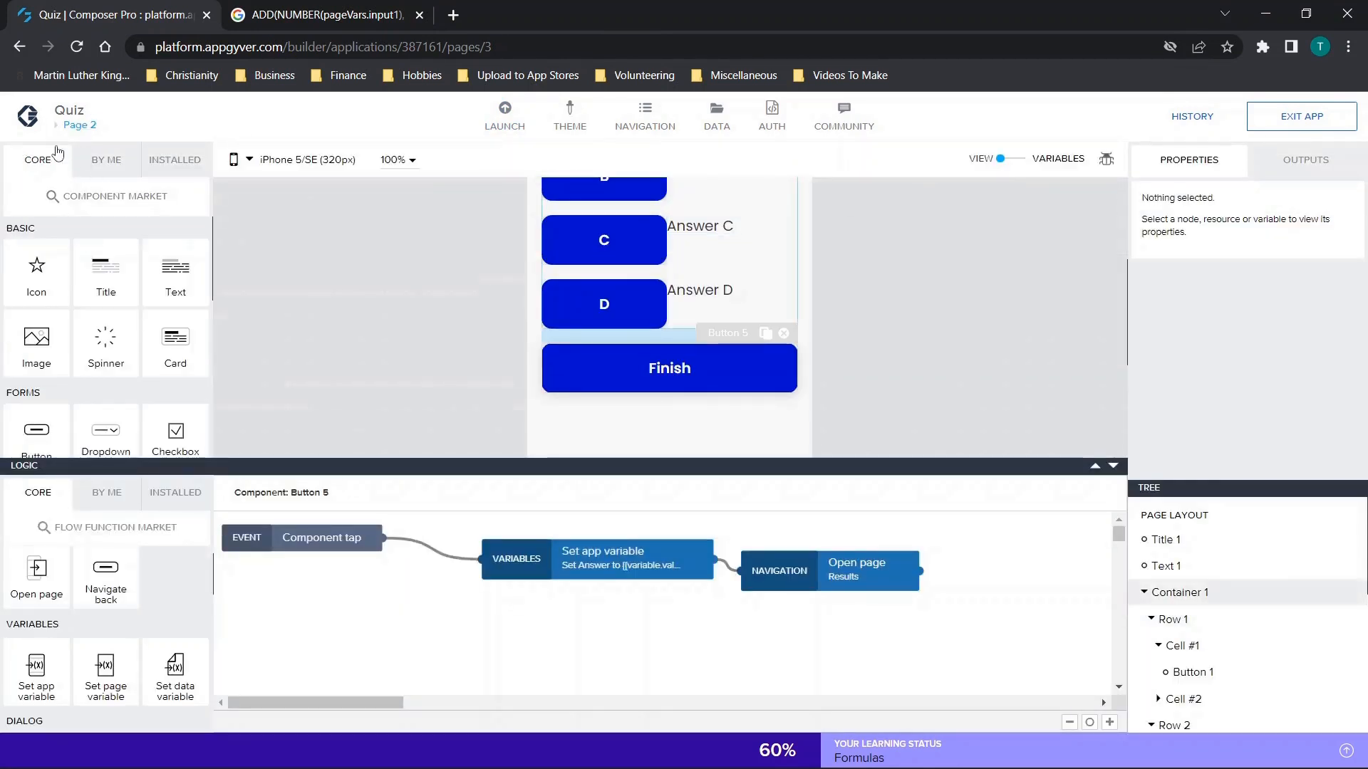
pyautogui.click(77, 126)
pyautogui.click(486, 330)
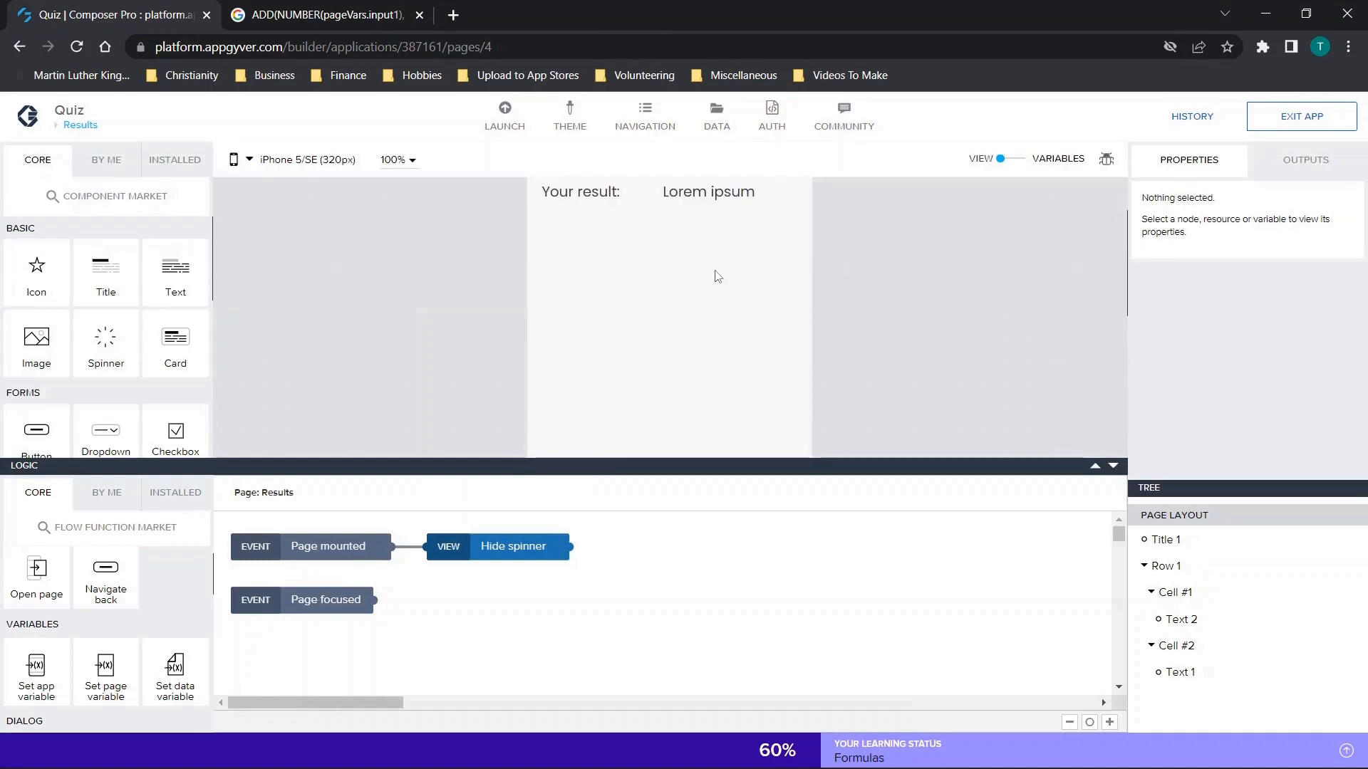
pyautogui.click(714, 194)
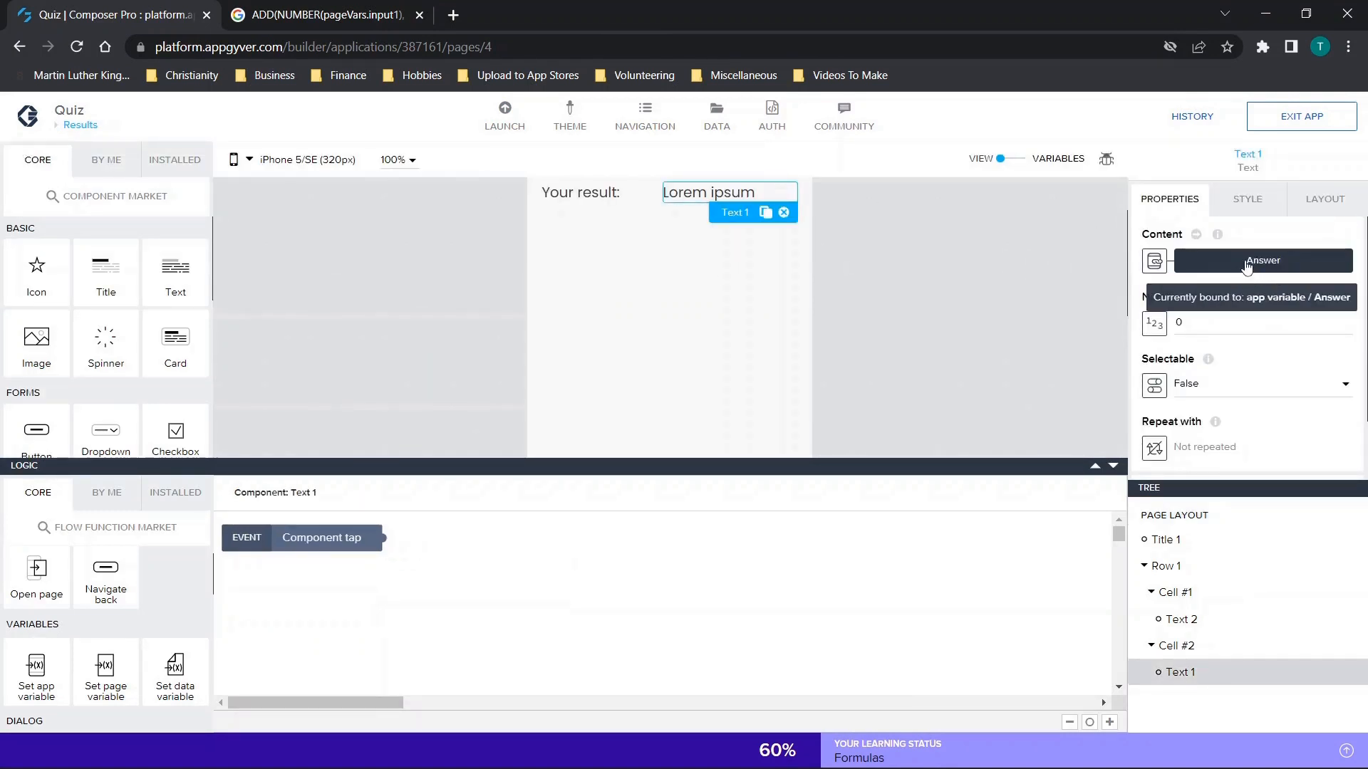
pyautogui.click(1280, 270)
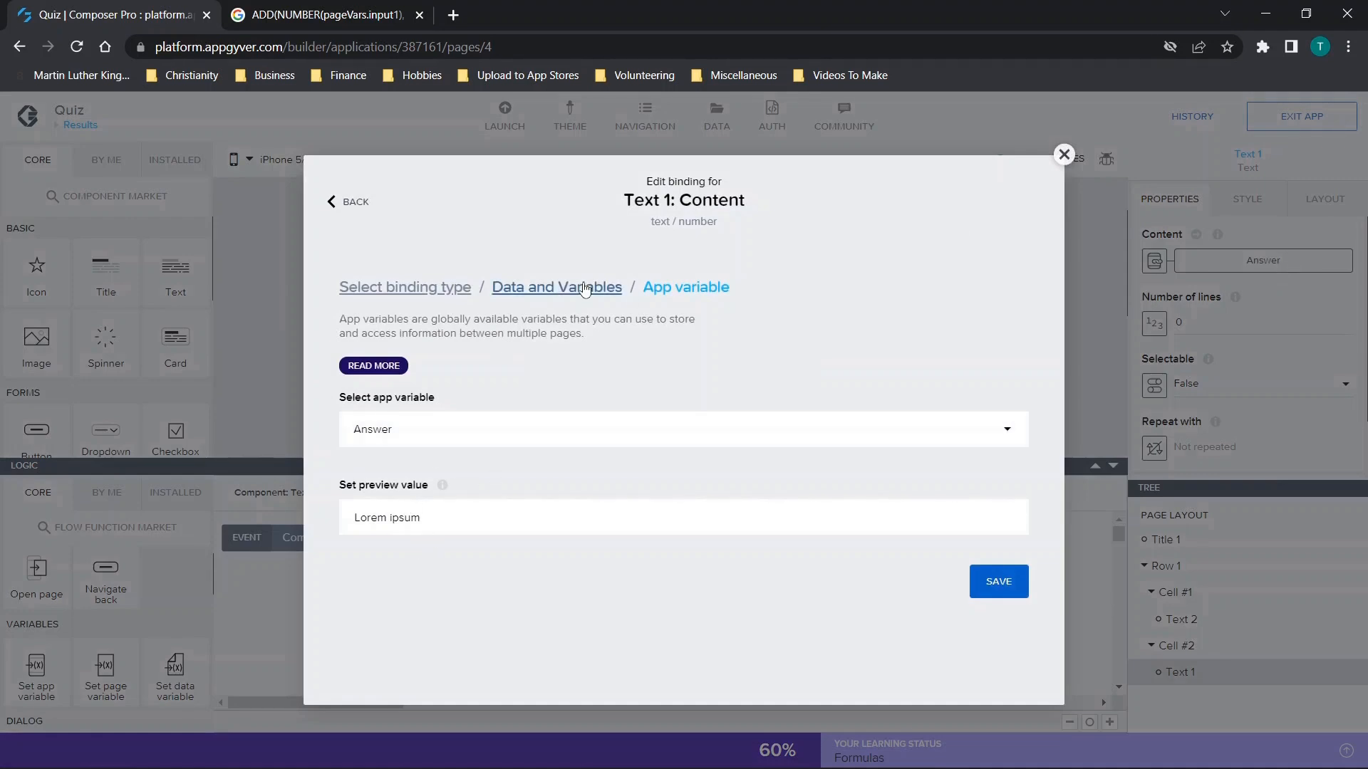
# Bind the result text's content to the formula appVars.Answer + "%" and save the app.
pyautogui.click(424, 289)
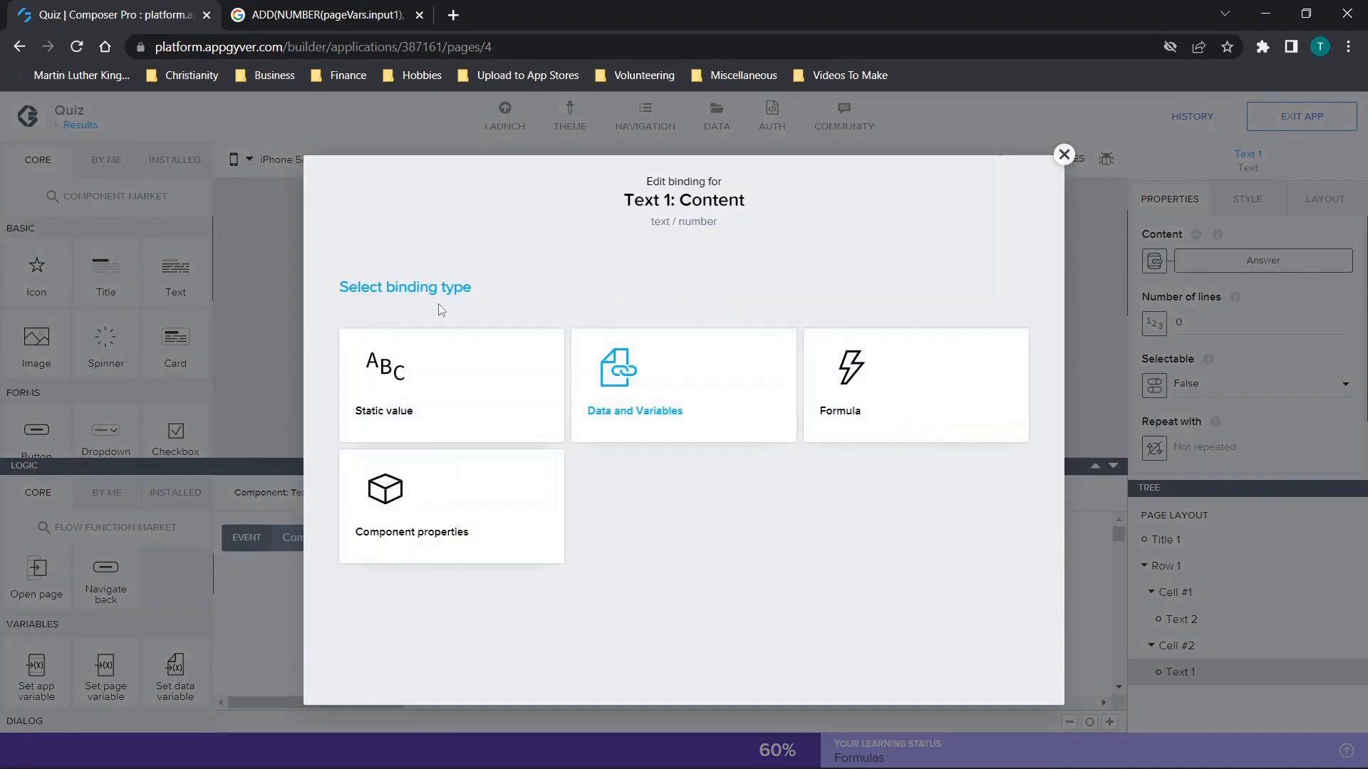
pyautogui.click(922, 401)
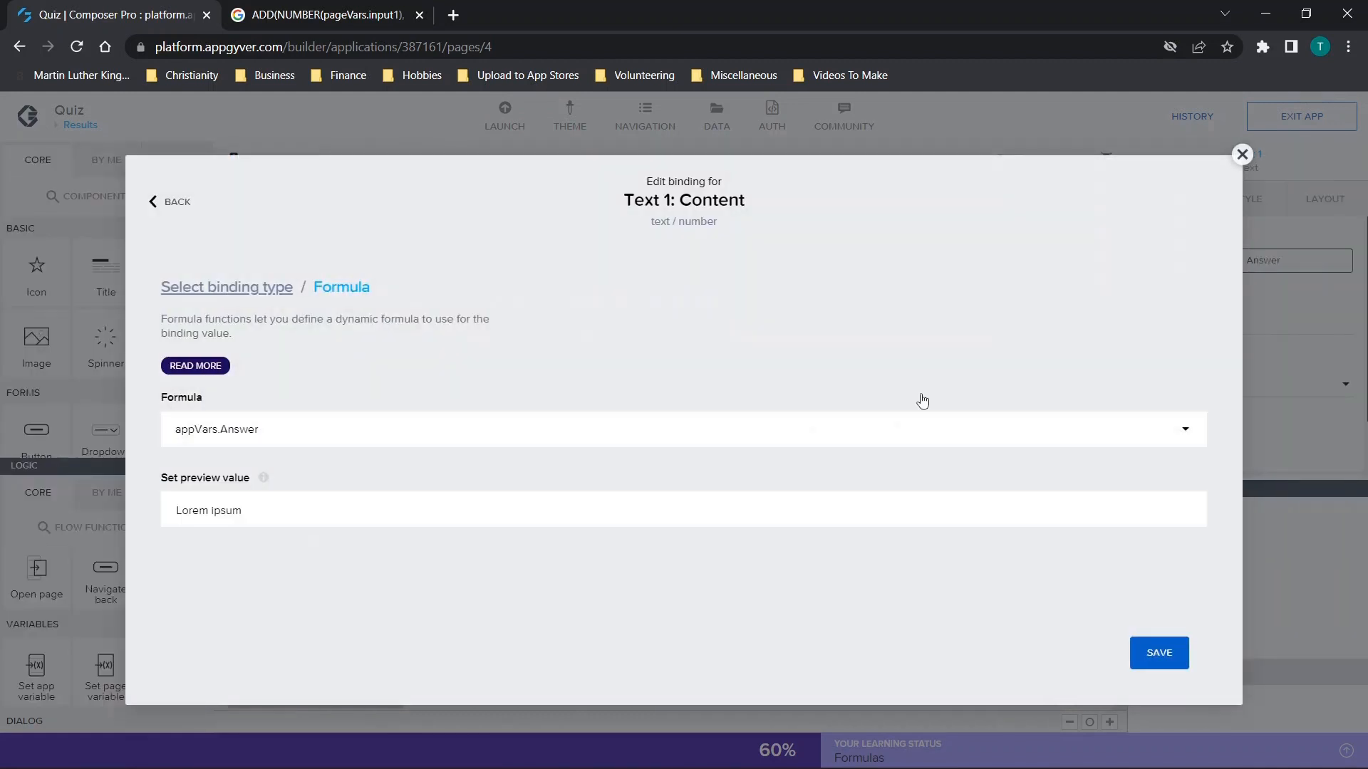
pyautogui.click(310, 447)
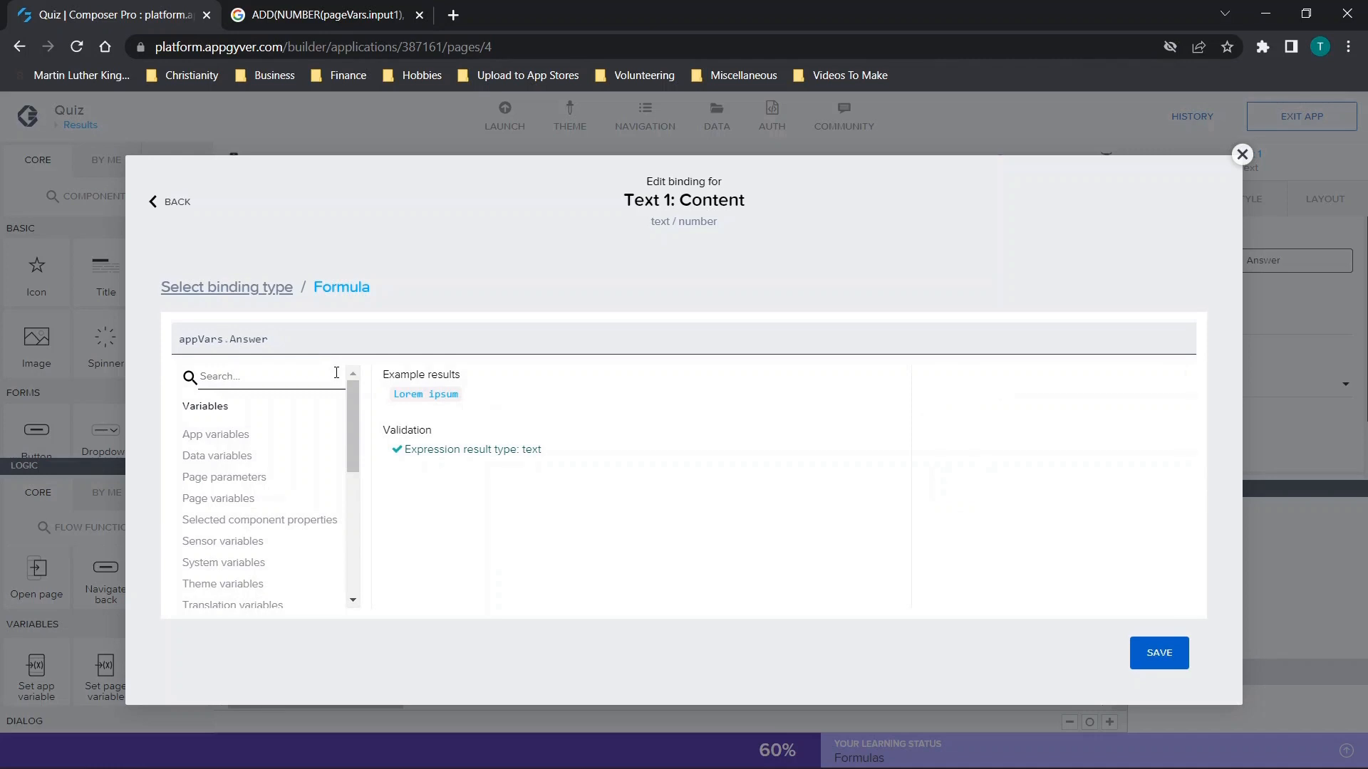
pyautogui.write('+')
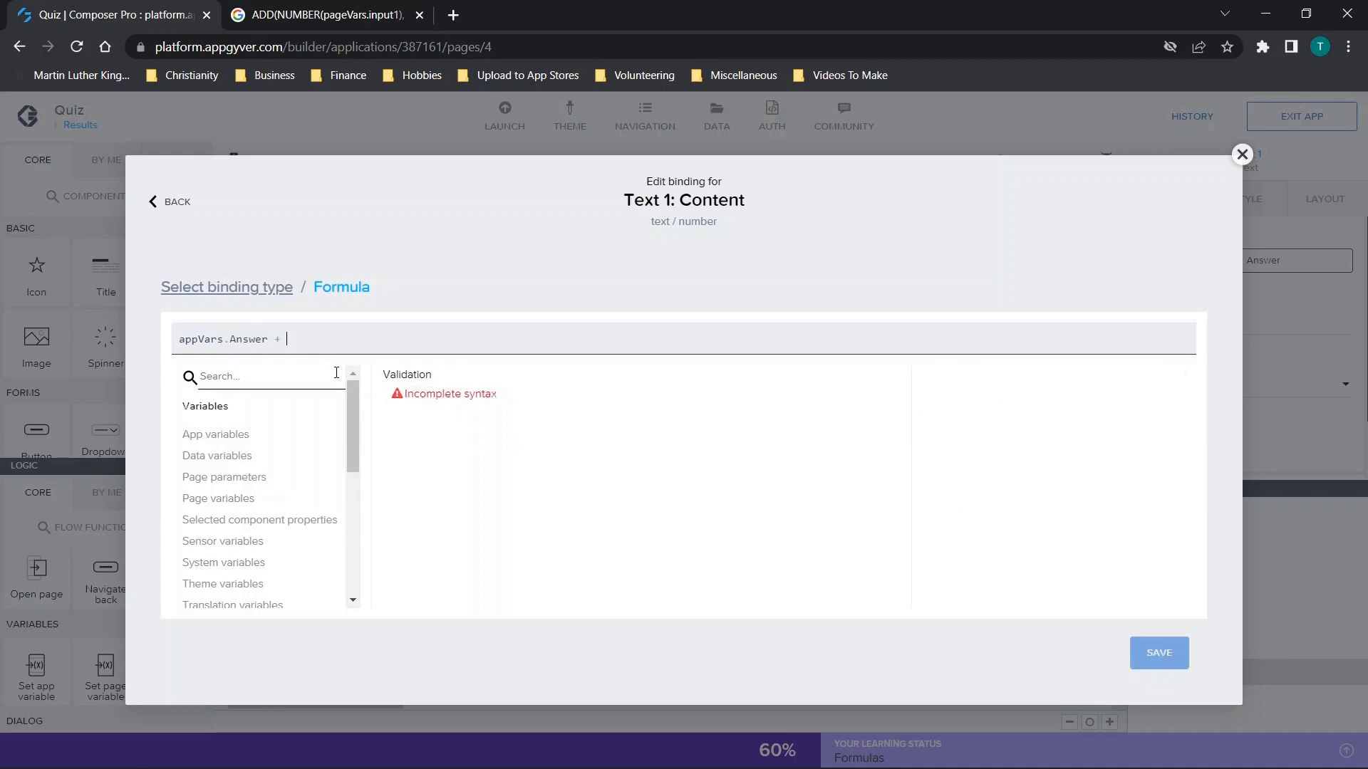
pyautogui.write(' "%"')
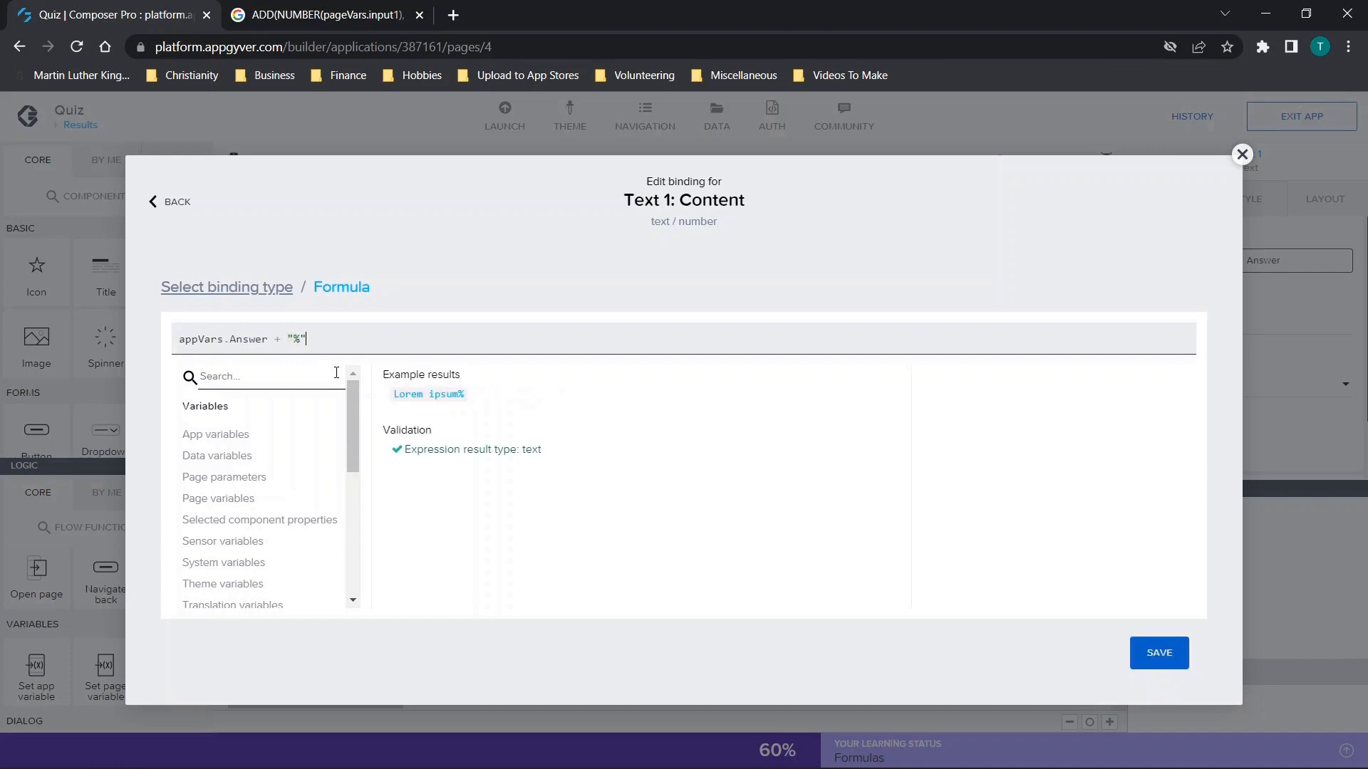
pyautogui.click(1151, 664)
pyautogui.click(1152, 661)
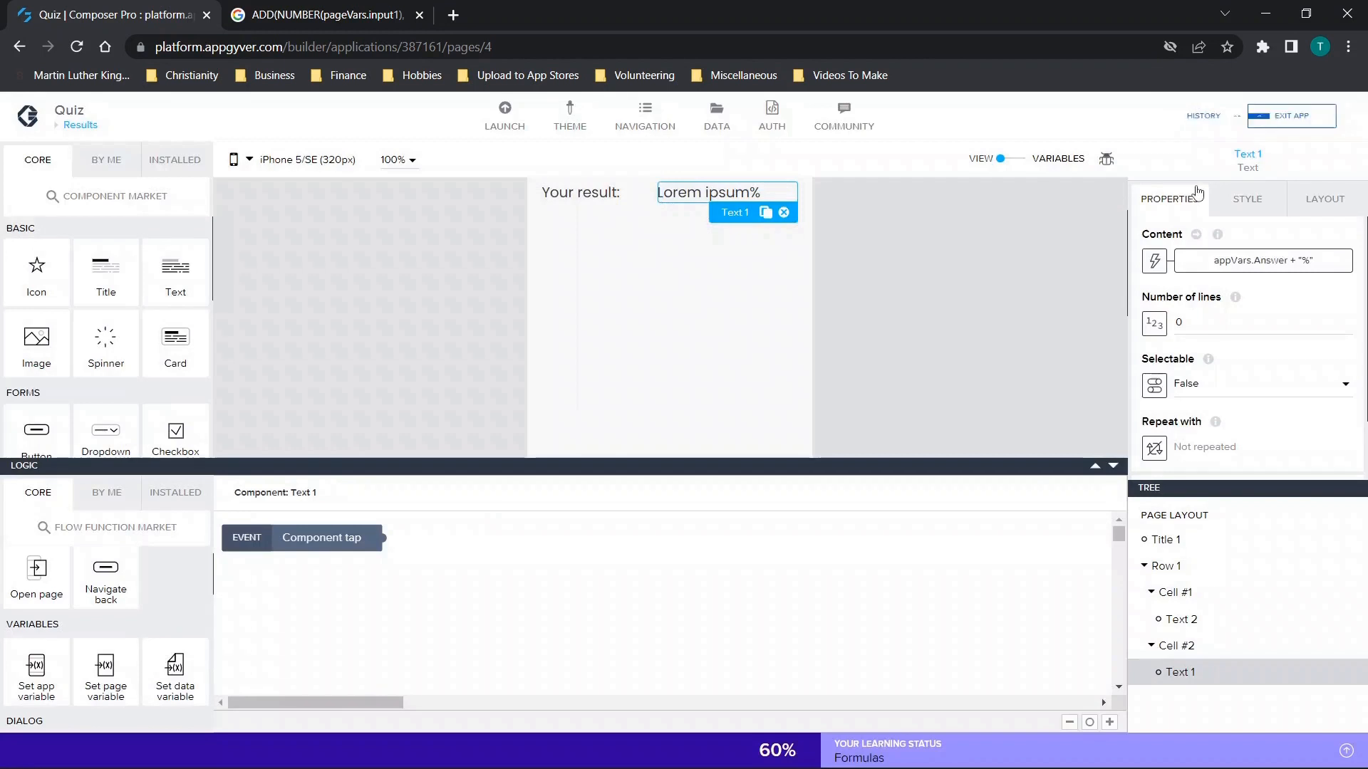
pyautogui.click(1280, 128)
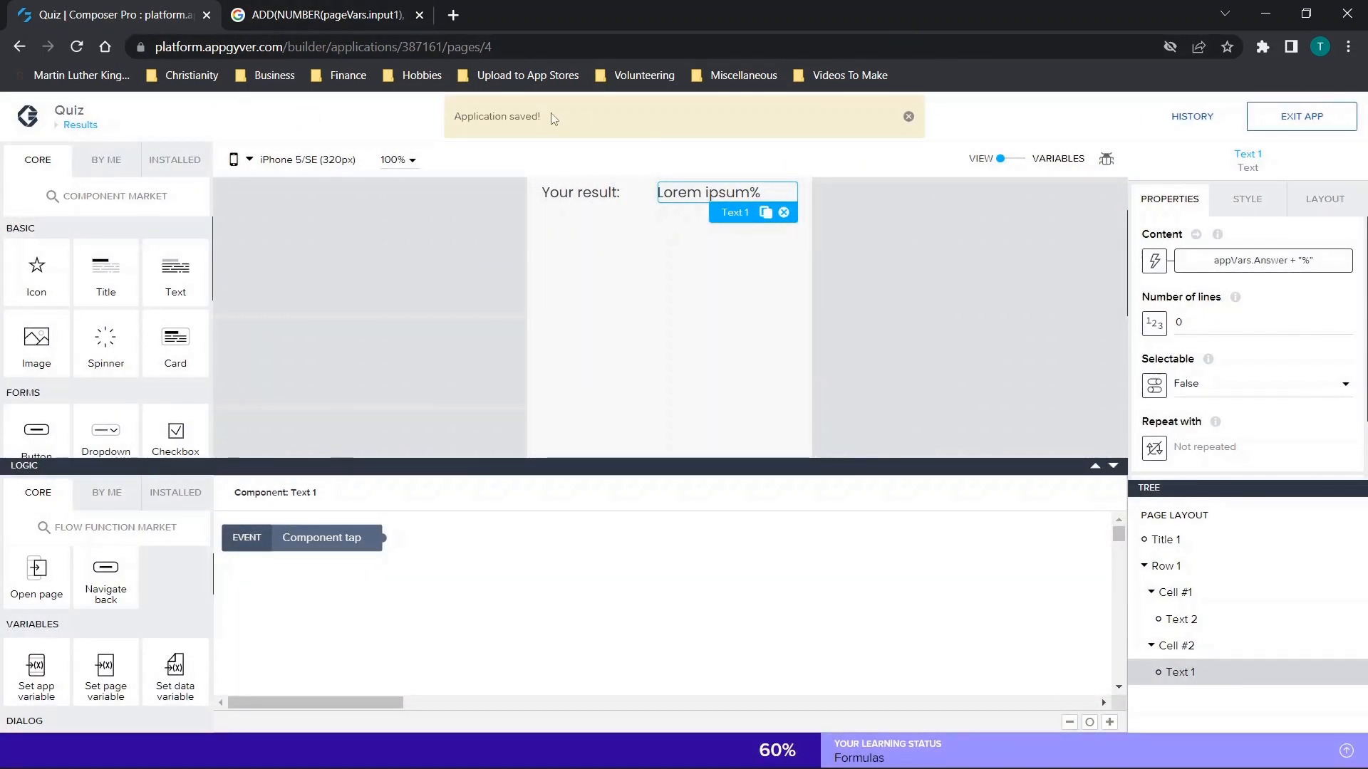
# Launch the Quiz app from the web preview portal, test it with answers A and C through to Results, and return to Question 1.
pyautogui.click(498, 120)
pyautogui.click(324, 260)
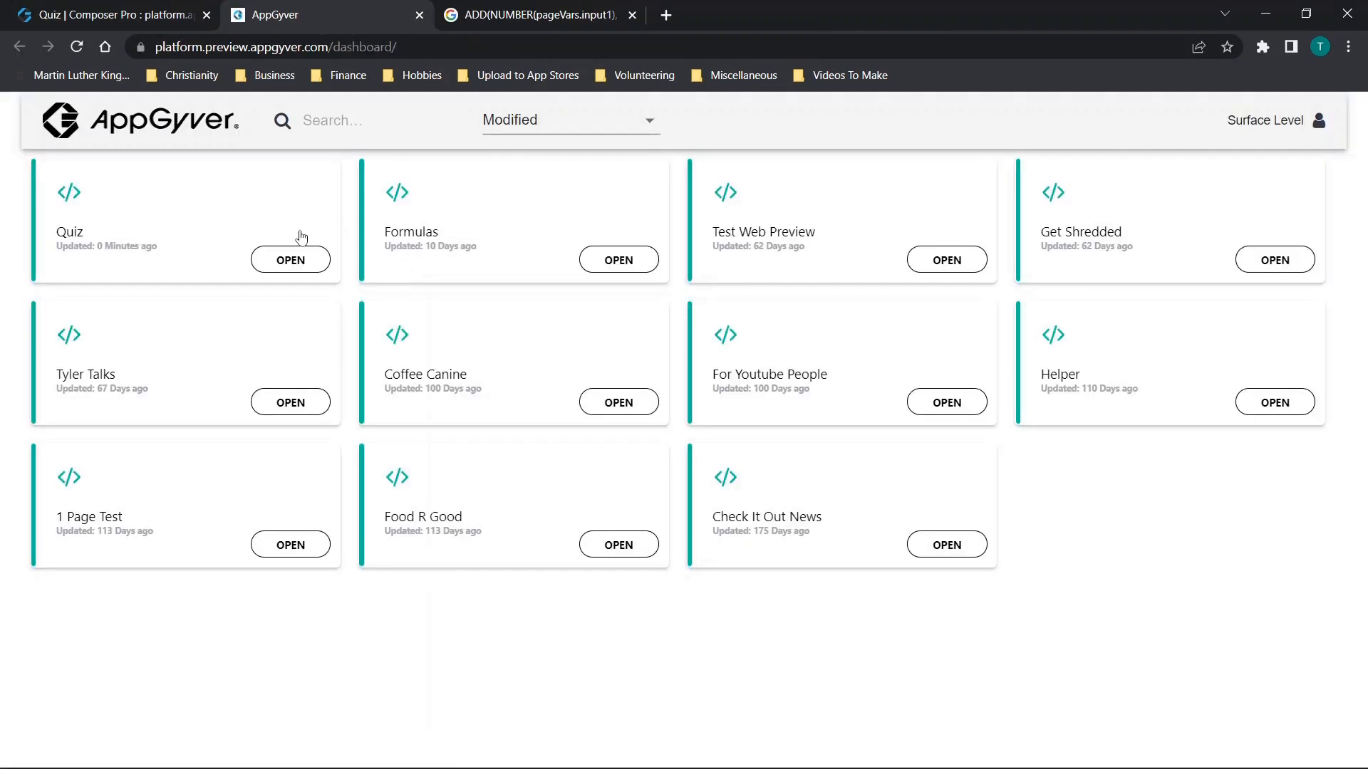
pyautogui.click(286, 260)
pyautogui.click(426, 286)
pyautogui.click(636, 525)
pyautogui.click(473, 404)
pyautogui.click(658, 525)
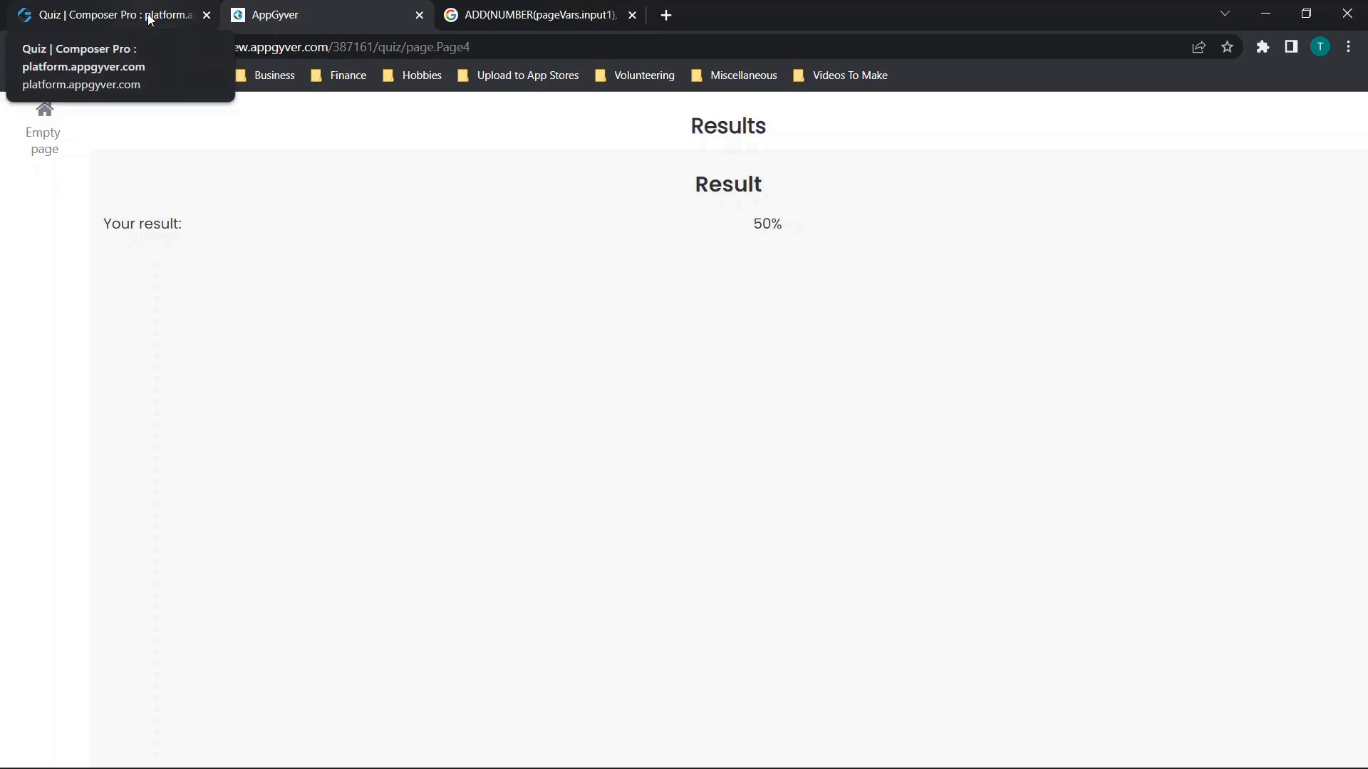
pyautogui.click(45, 138)
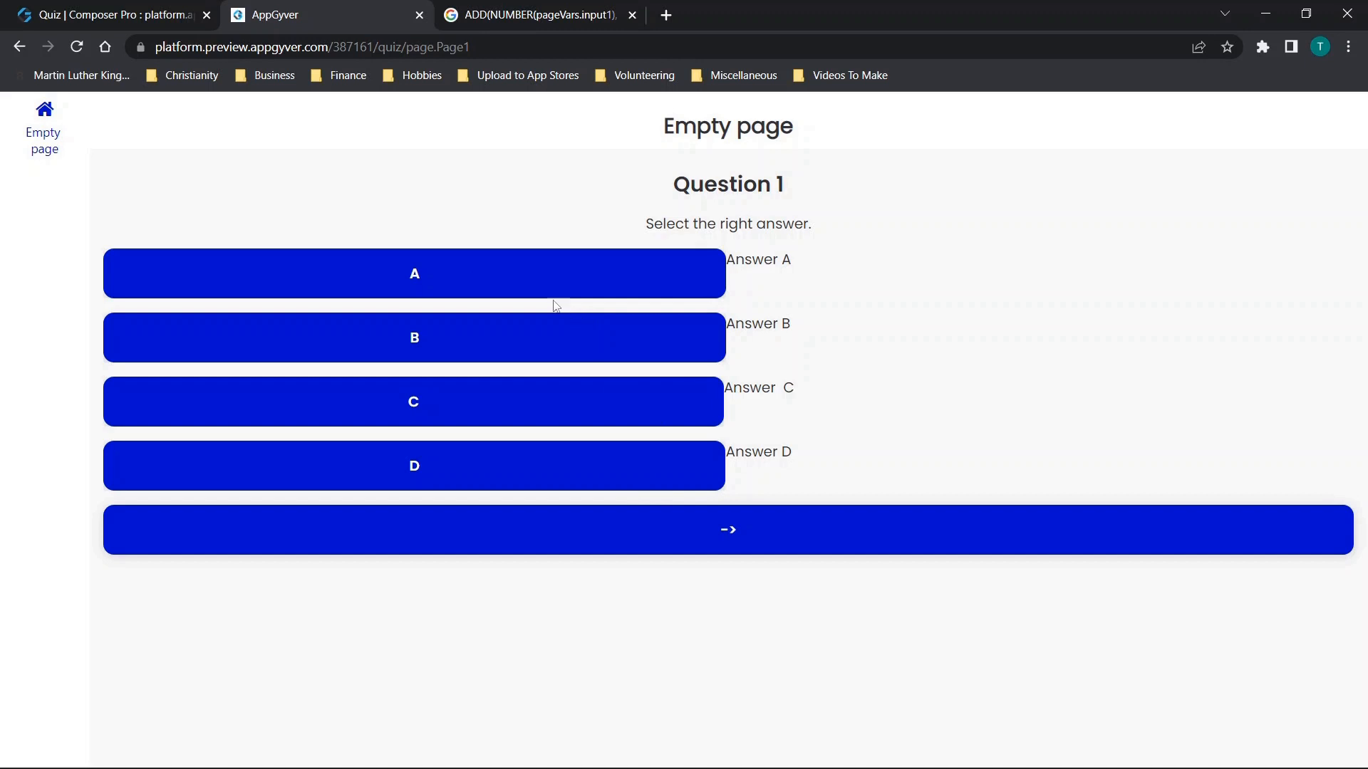
# Back in the builder, examine the Set app variable logic of answer button B on the Empty page.
pyautogui.click(125, 7)
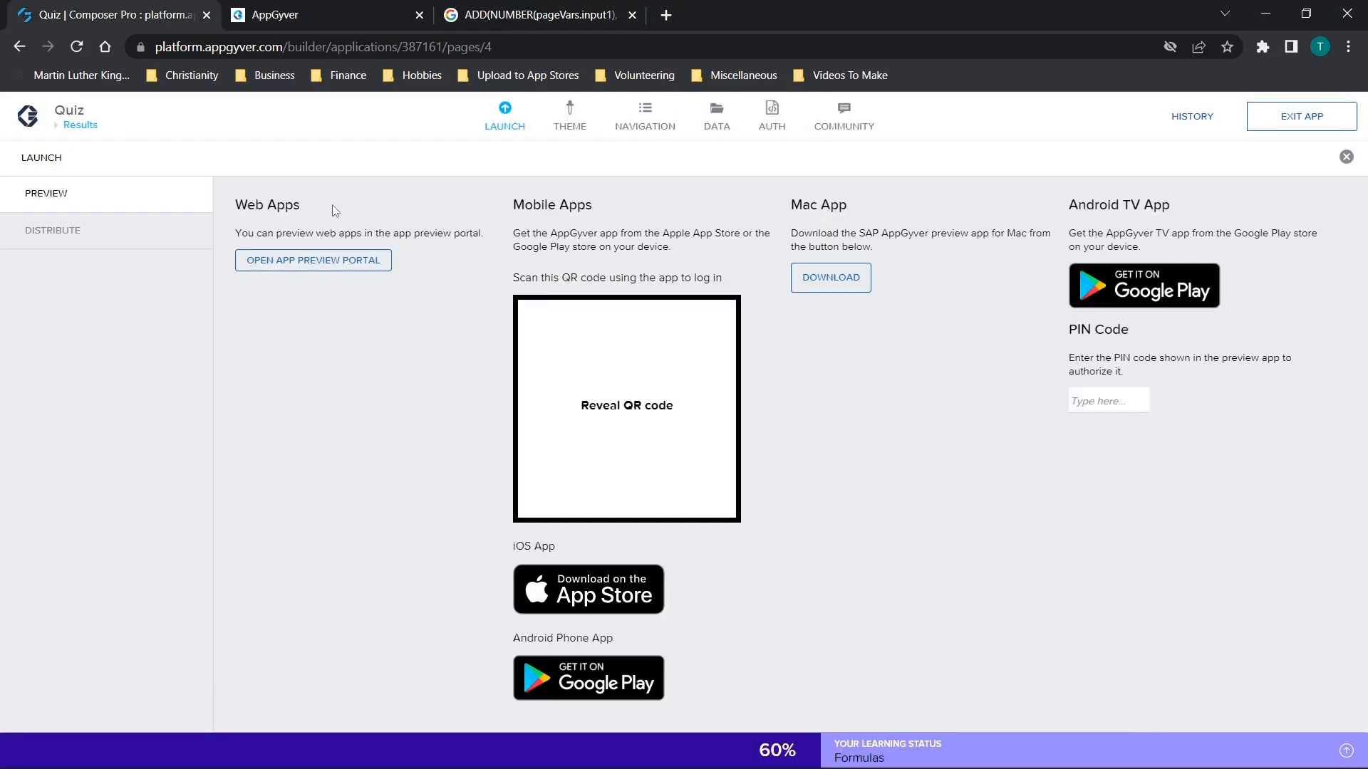
pyautogui.click(77, 126)
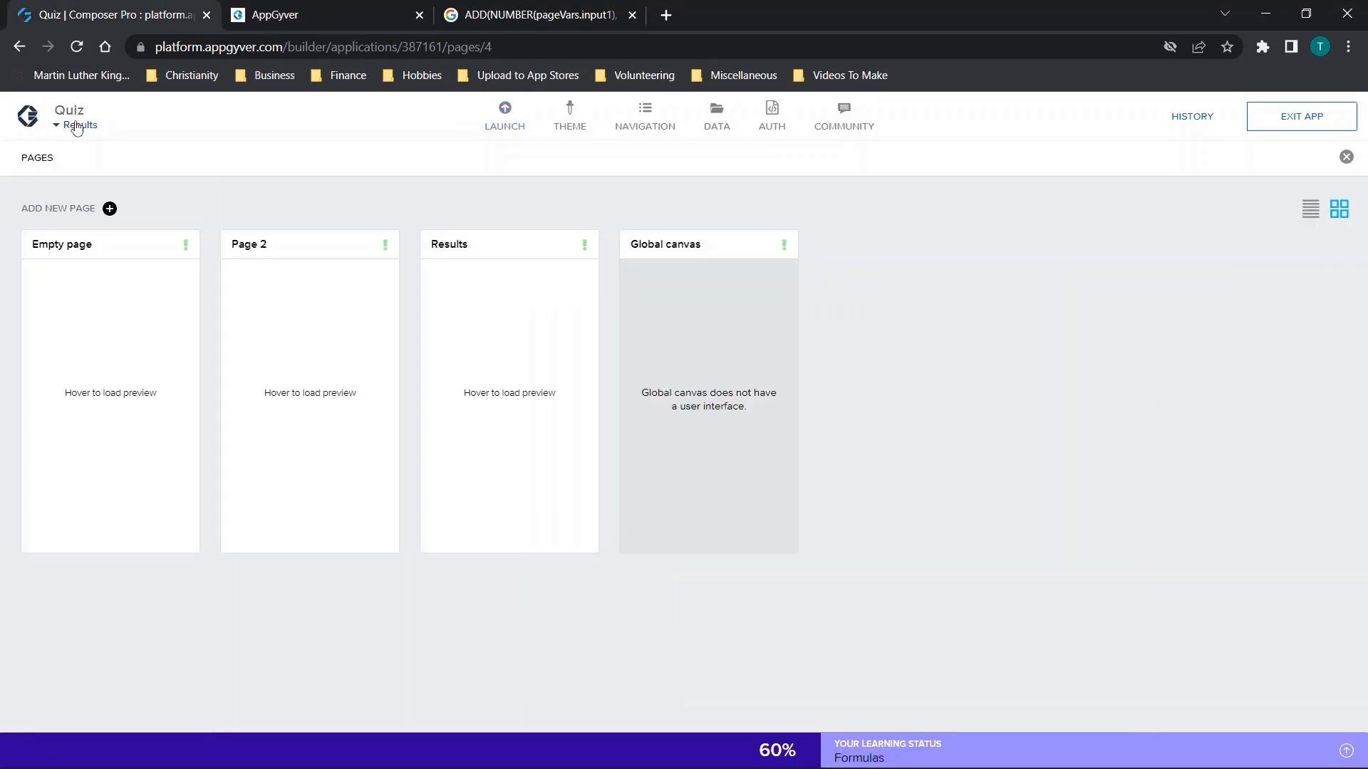
pyautogui.click(110, 415)
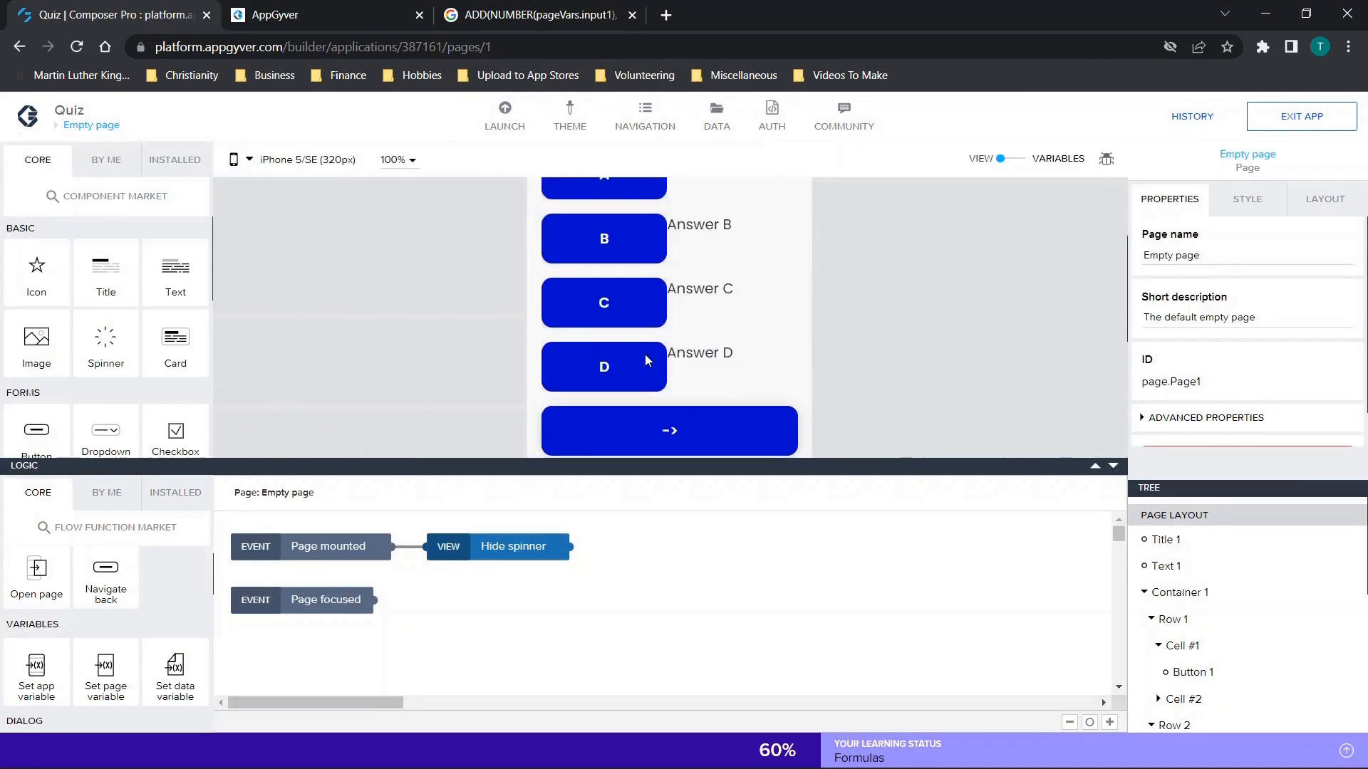
pyautogui.scroll(2, 648, 360)
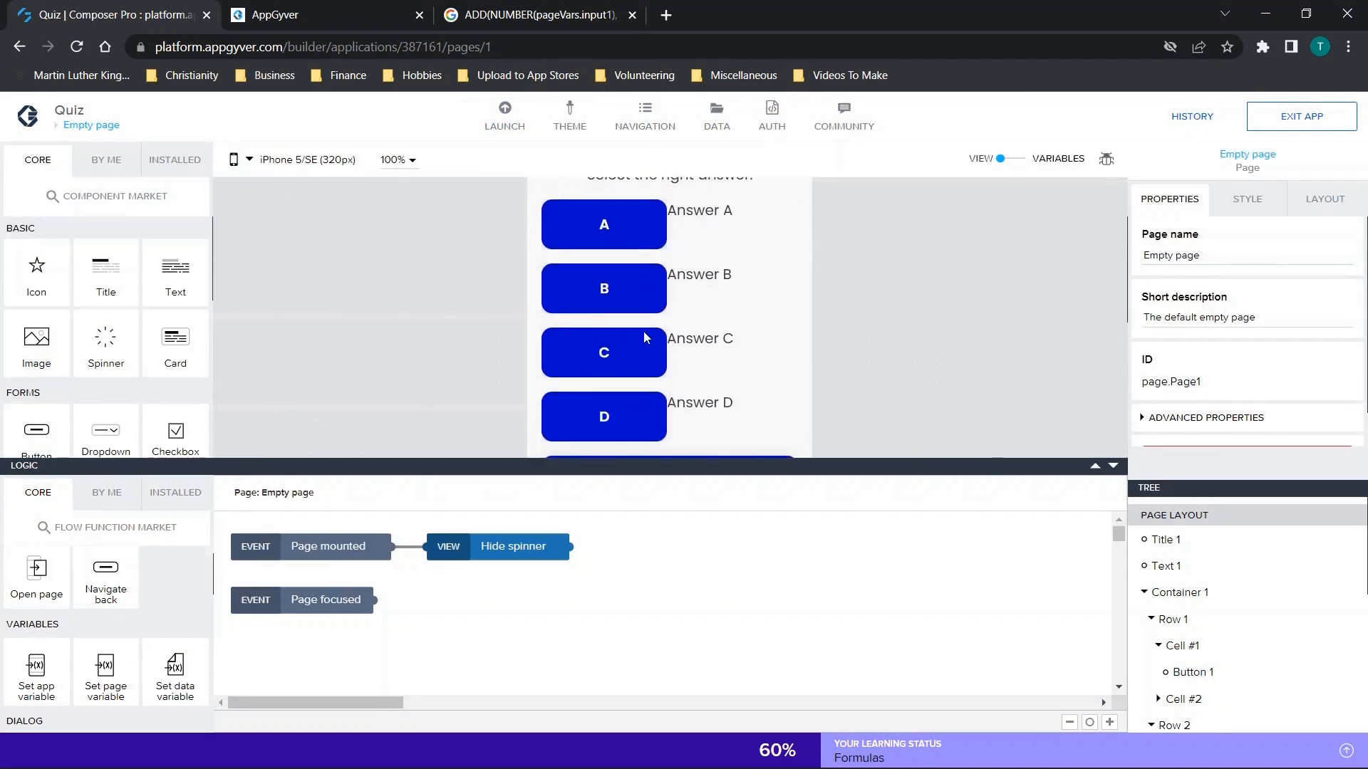
pyautogui.click(637, 241)
pyautogui.click(614, 288)
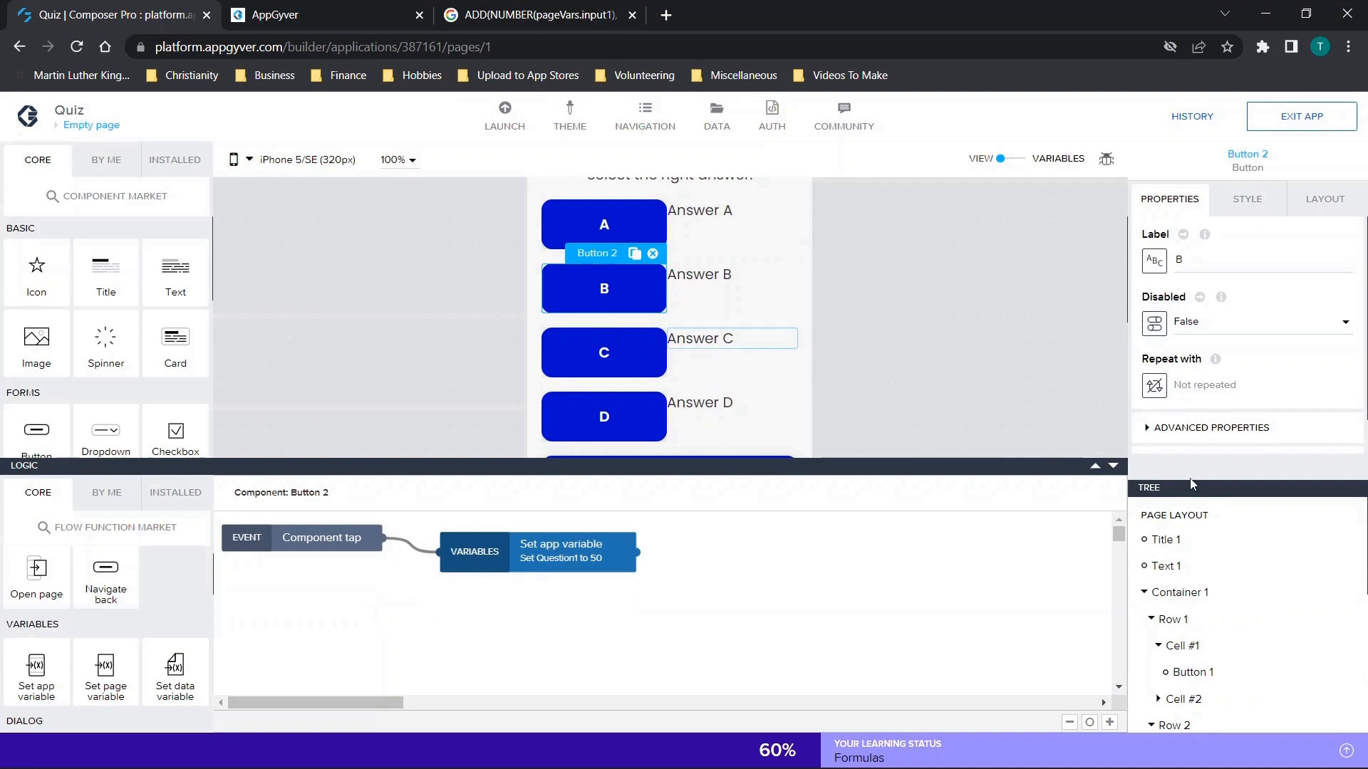
pyautogui.click(571, 534)
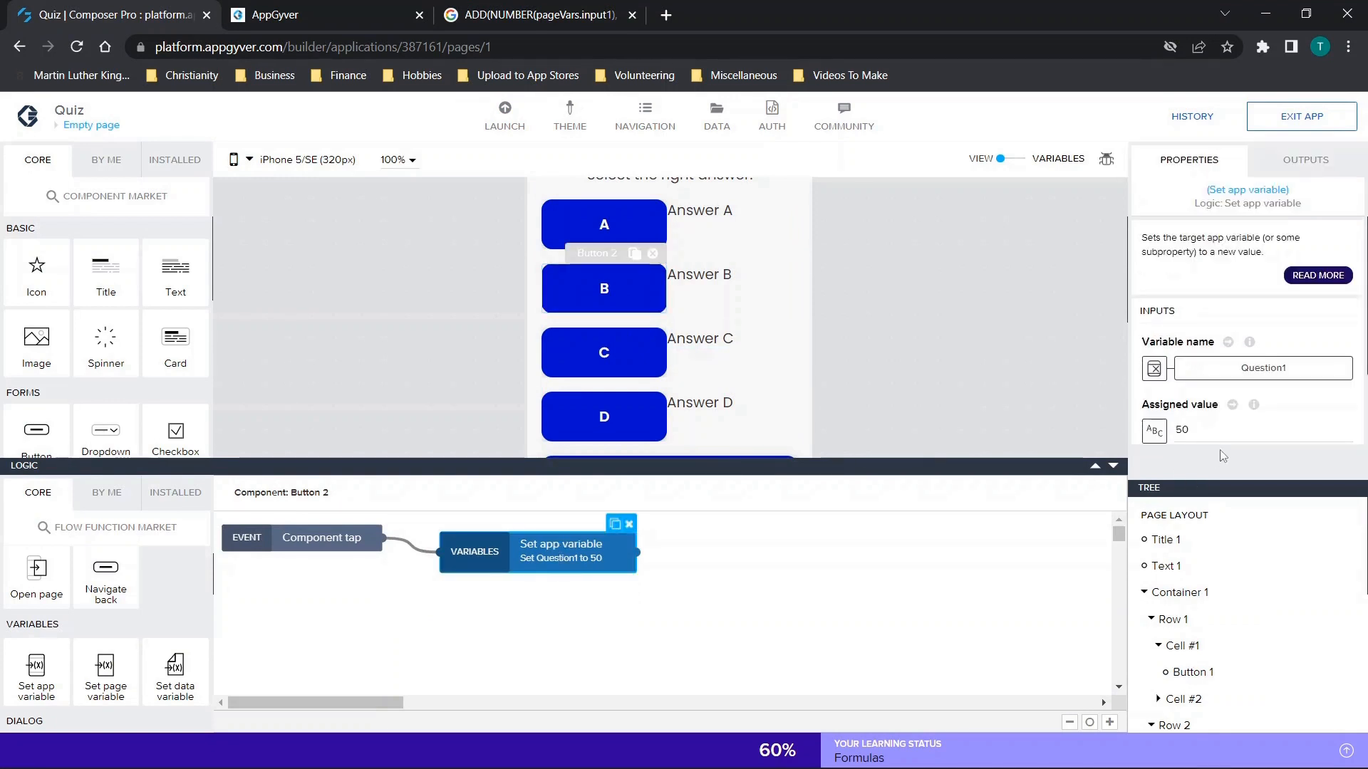
pyautogui.scroll(-1, 1226, 399)
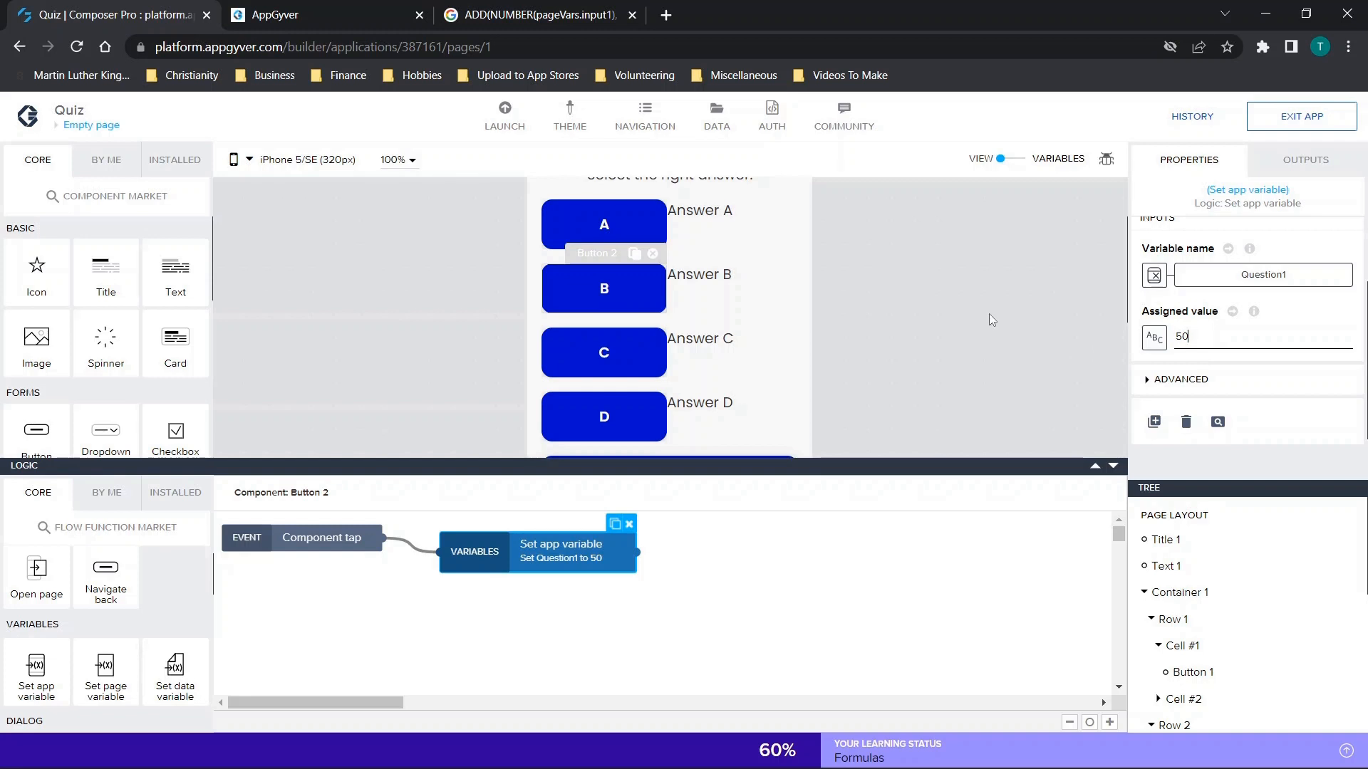
pyautogui.scroll(-2, 917, 305)
pyautogui.scroll(3, 917, 305)
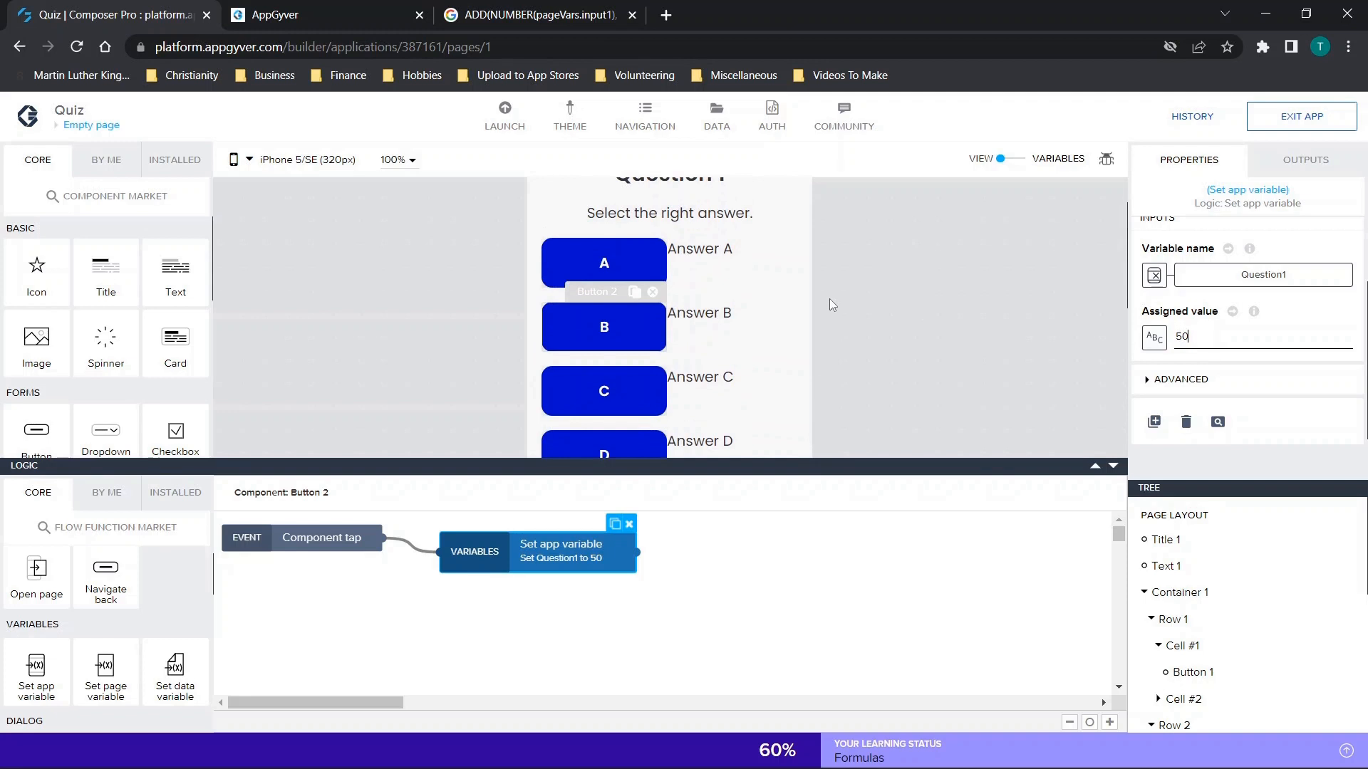
# Add a text component reading "Overview:" below the result row on the Results page.
pyautogui.click(107, 125)
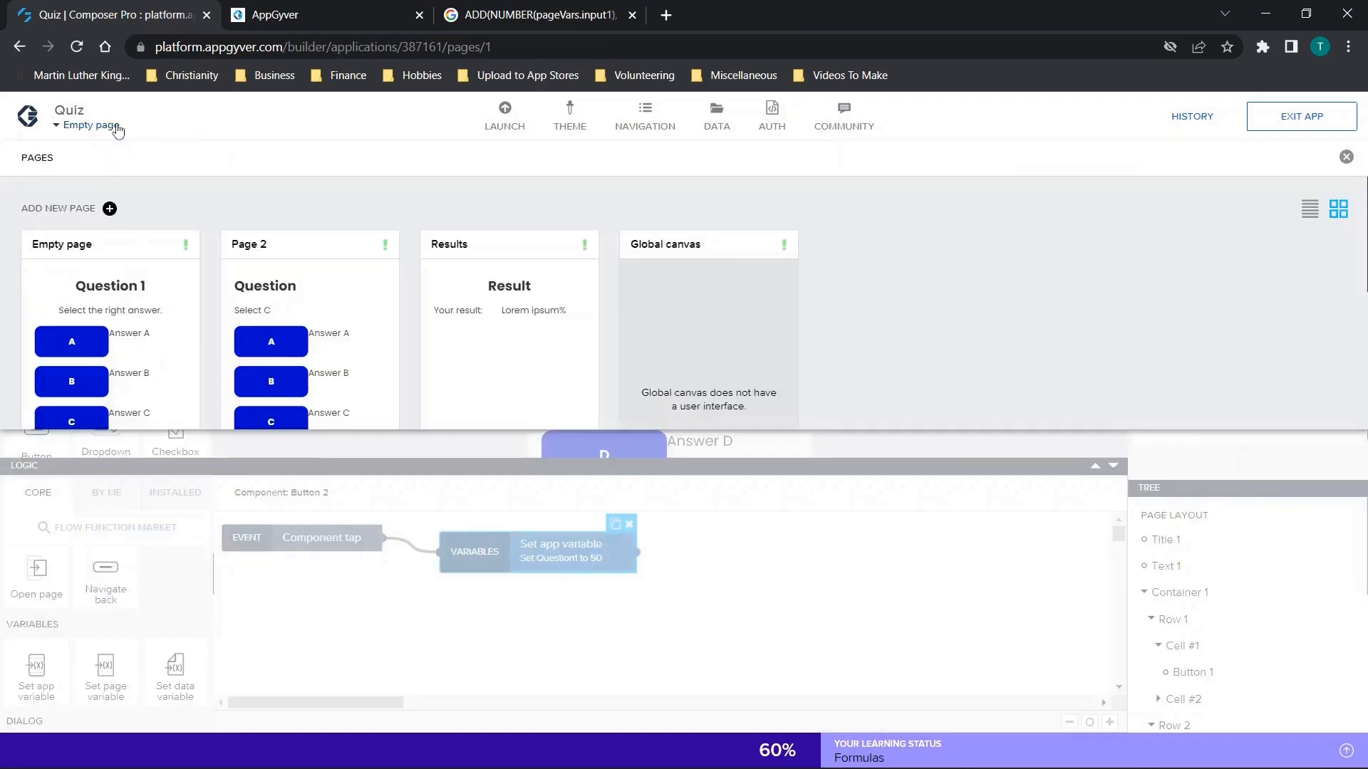
pyautogui.click(511, 339)
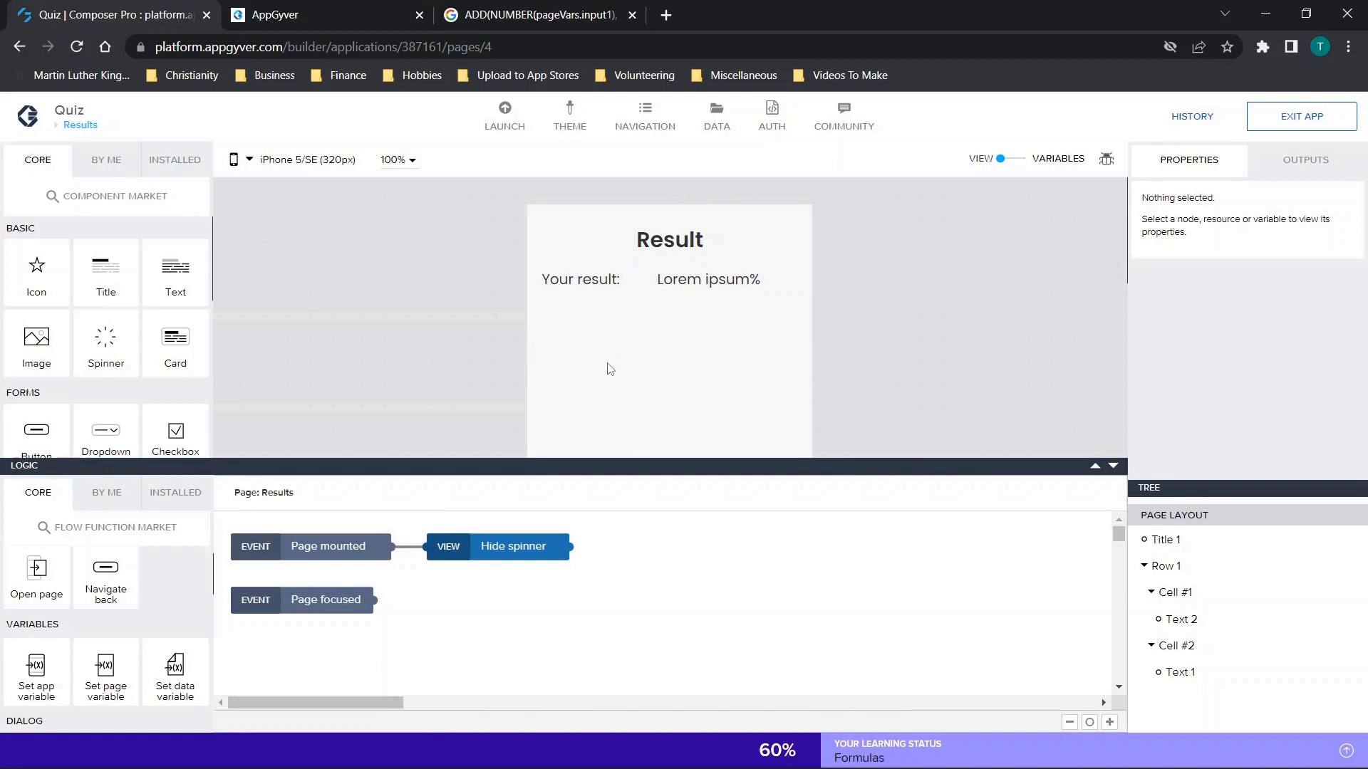
pyautogui.scroll(-1, 418, 349)
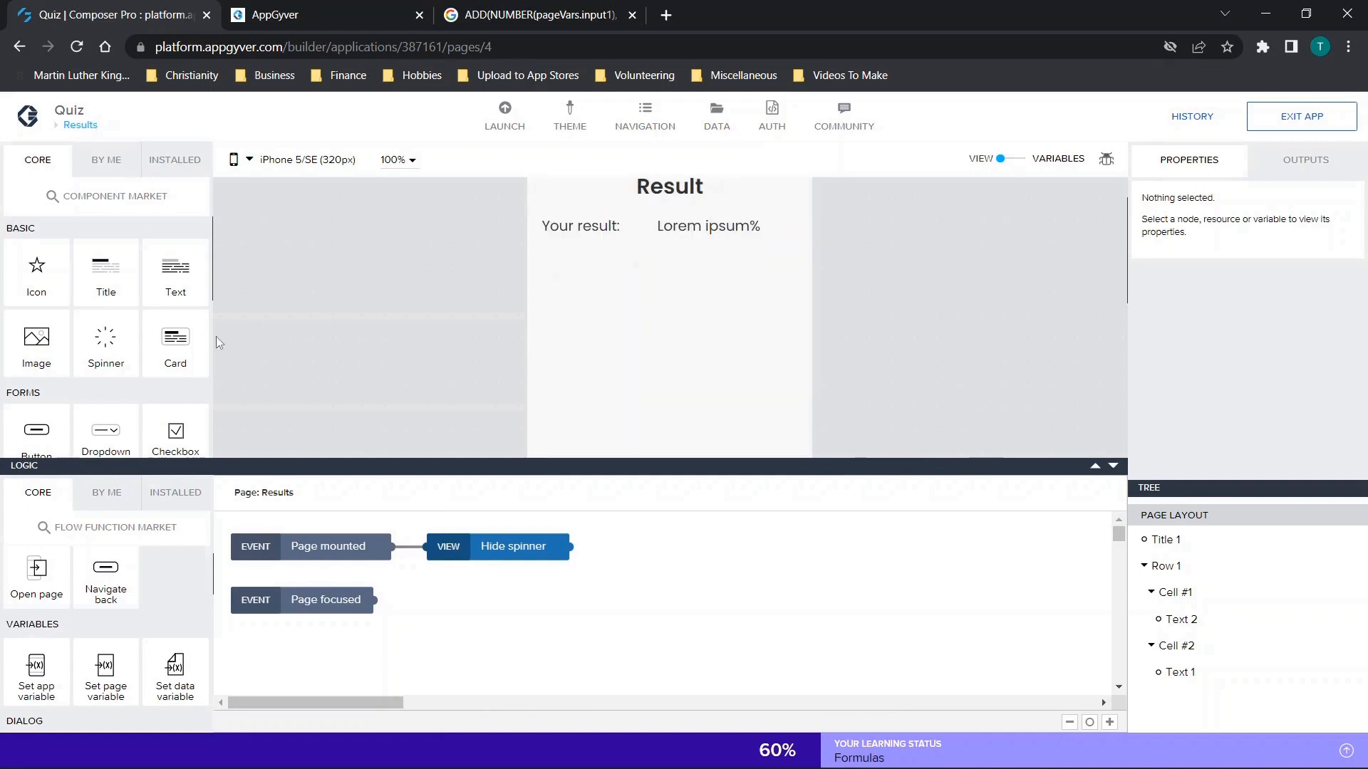
pyautogui.click(1113, 466)
pyautogui.moveTo(172, 273); pyautogui.dragTo(608, 334)
pyautogui.moveTo(1309, 264); pyautogui.dragTo(987, 209)
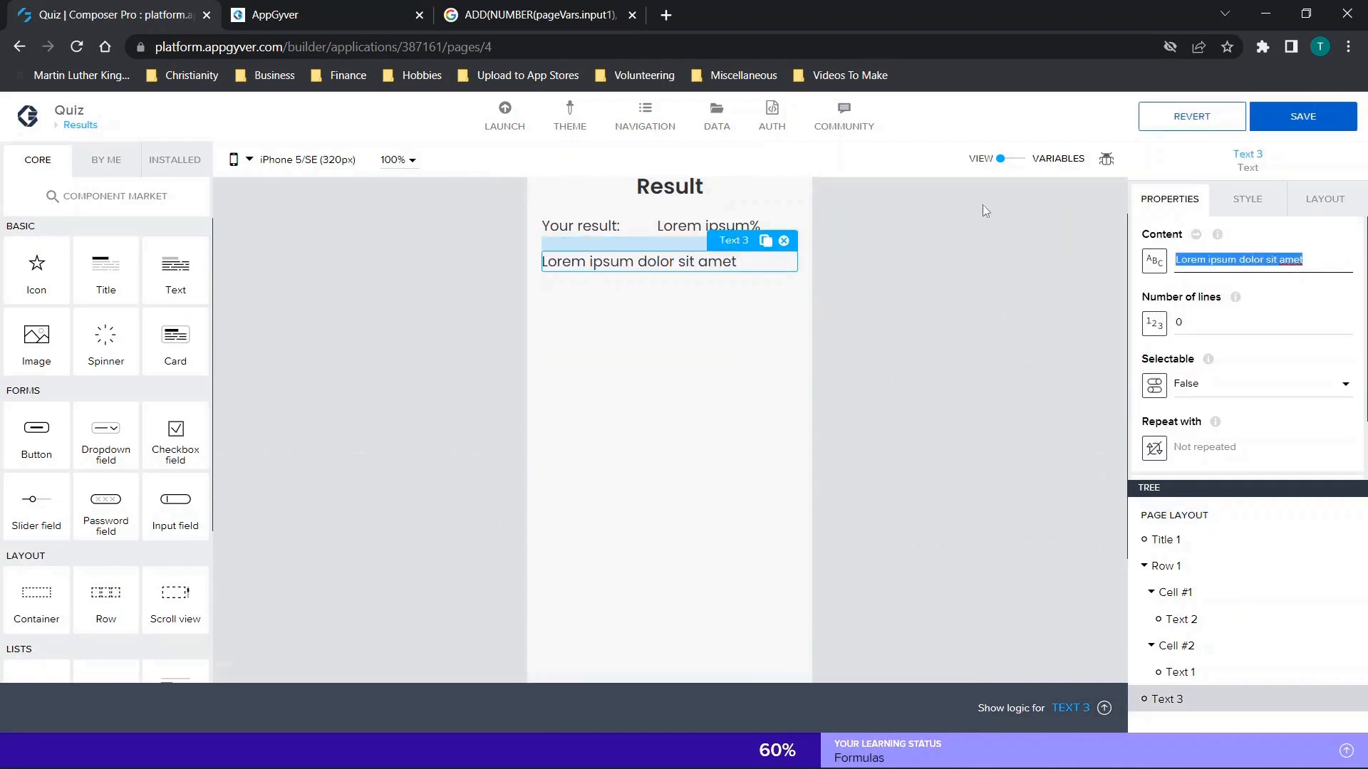
pyautogui.write('Overview:')
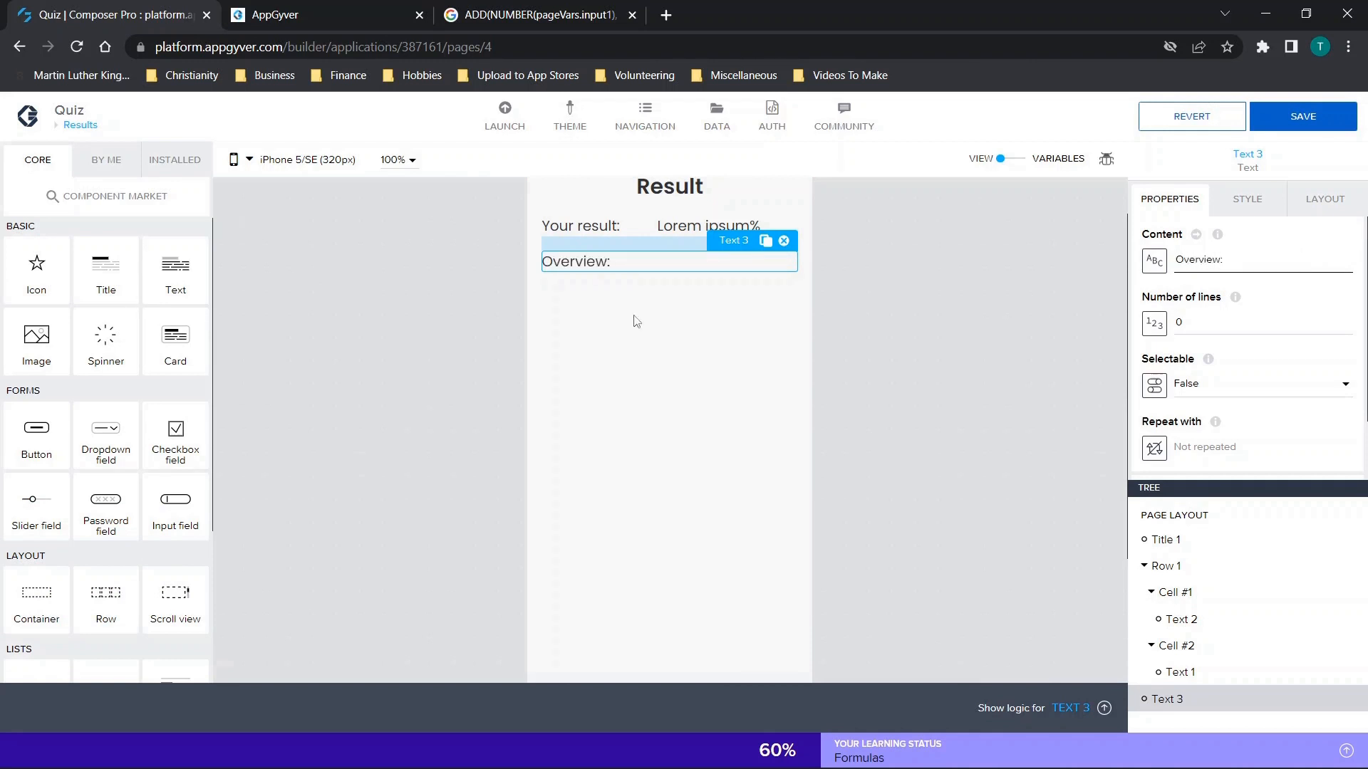
# Add a row beneath the "Overview:" text and place two text components side by side in it.
pyautogui.moveTo(190, 269)
pyautogui.mouseDown()
pyautogui.moveTo(534, 328)
pyautogui.moveTo(244, 253)
pyautogui.moveTo(186, 275)
pyautogui.mouseUp()
pyautogui.moveTo(103, 602); pyautogui.dragTo(741, 492)
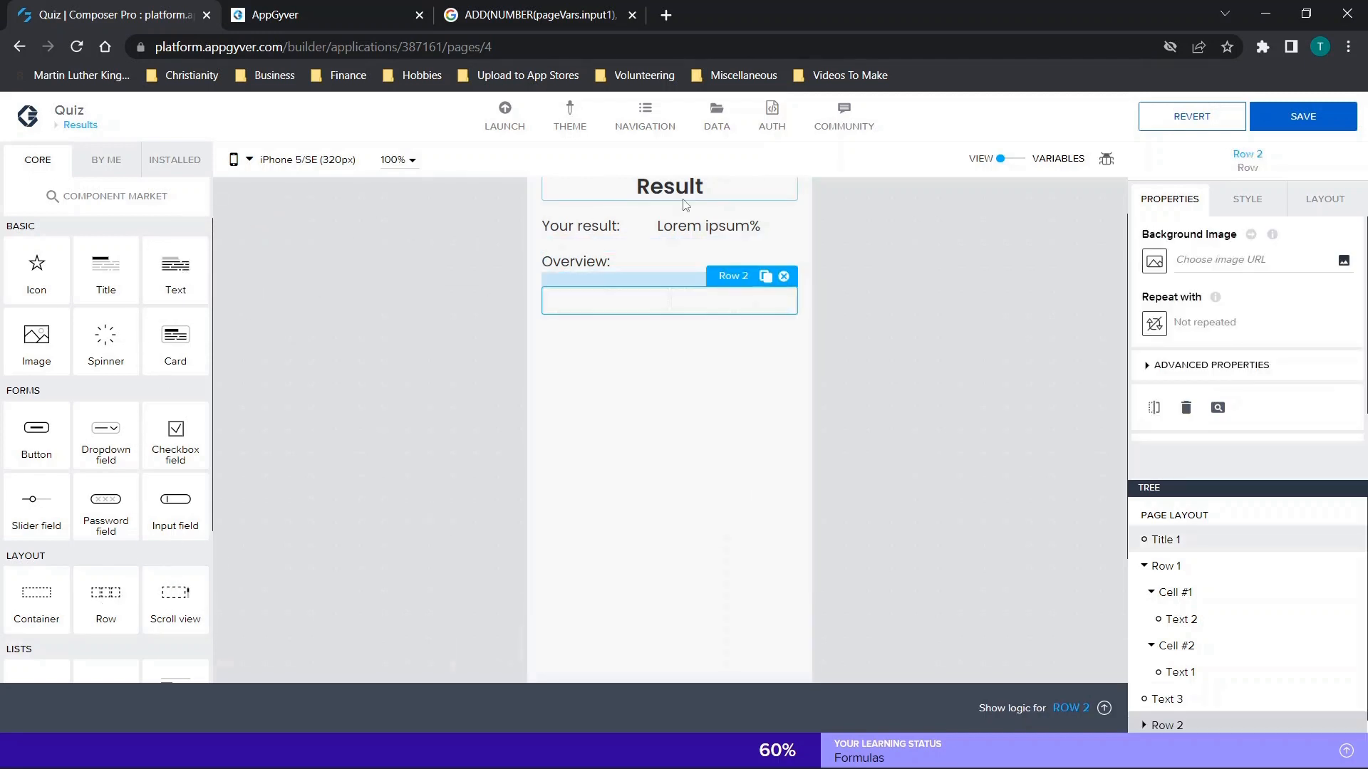
pyautogui.moveTo(175, 269); pyautogui.dragTo(581, 299)
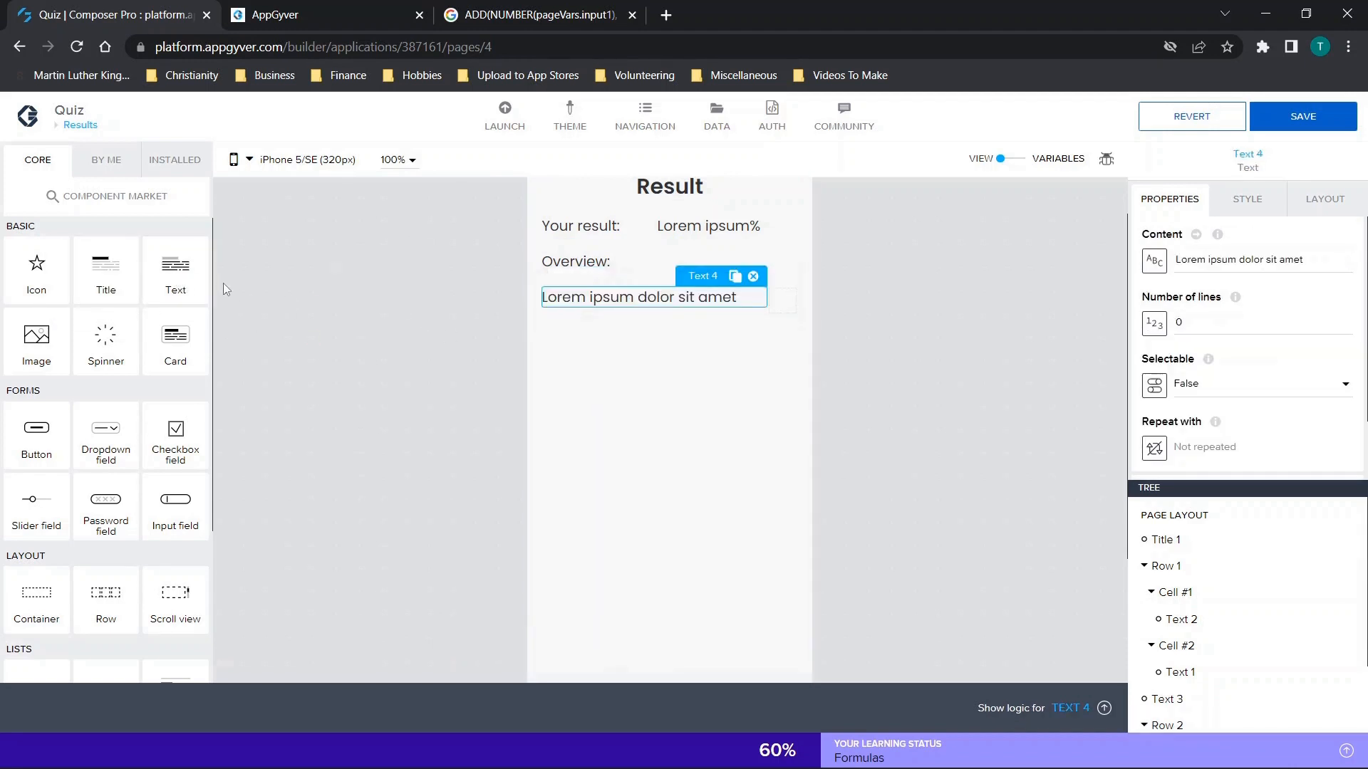
pyautogui.moveTo(175, 279); pyautogui.dragTo(786, 293)
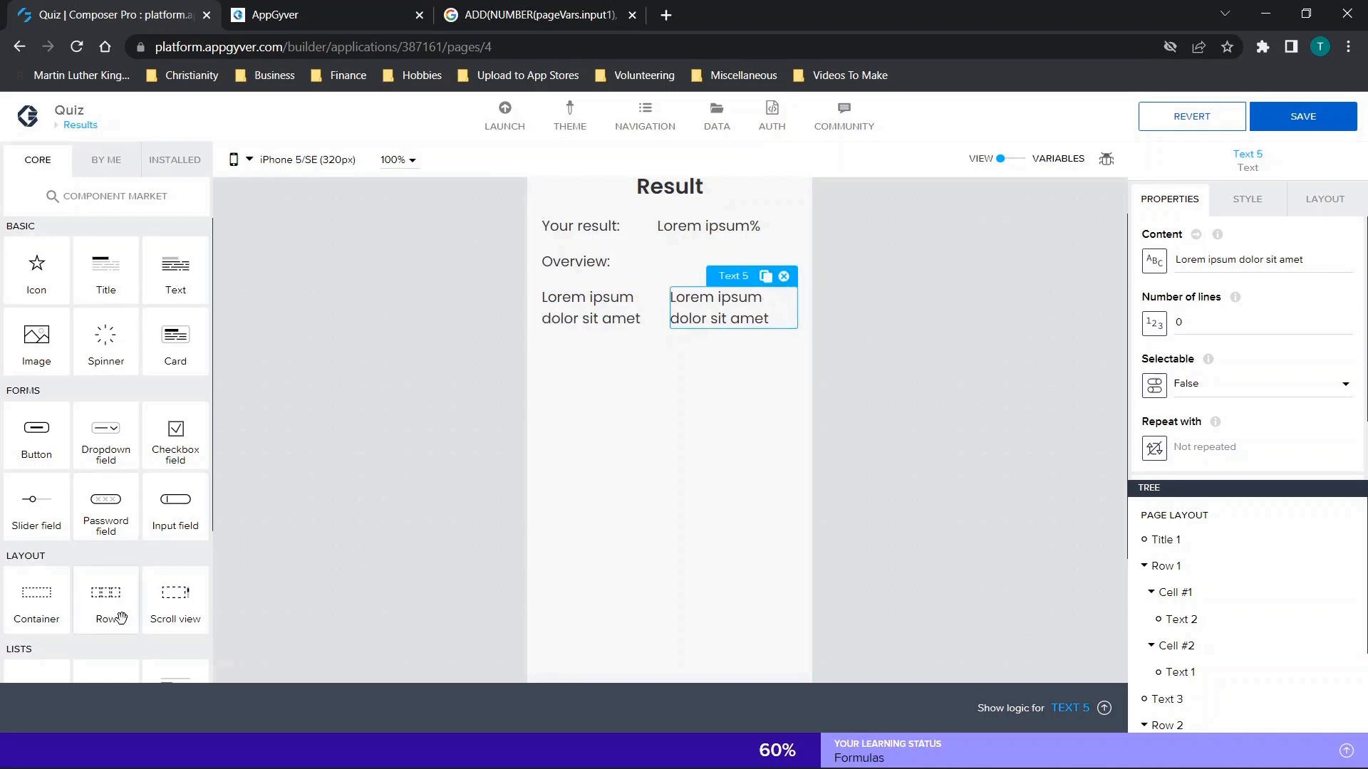
# Add a second row under the first overview row and fill it with two side-by-side text components.
pyautogui.moveTo(89, 606); pyautogui.dragTo(670, 356)
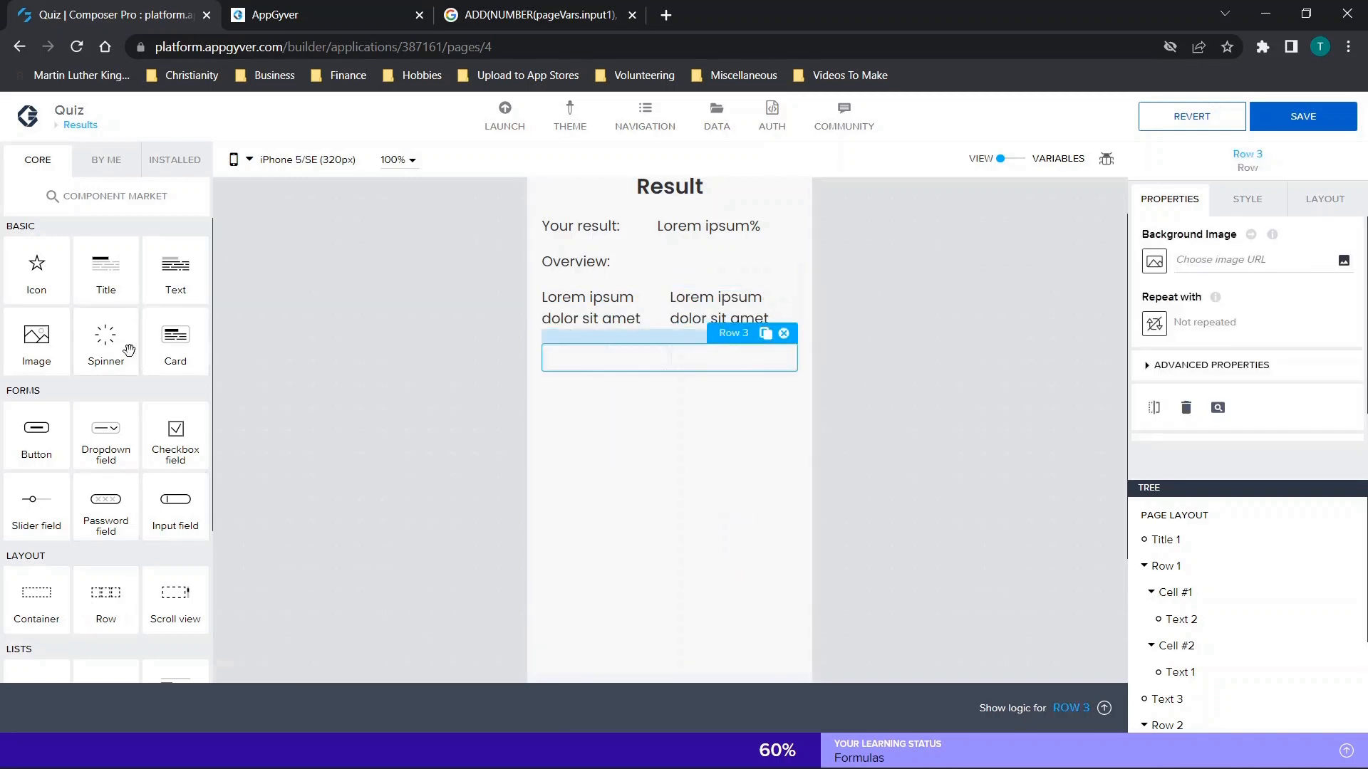
pyautogui.moveTo(163, 278); pyautogui.dragTo(599, 356)
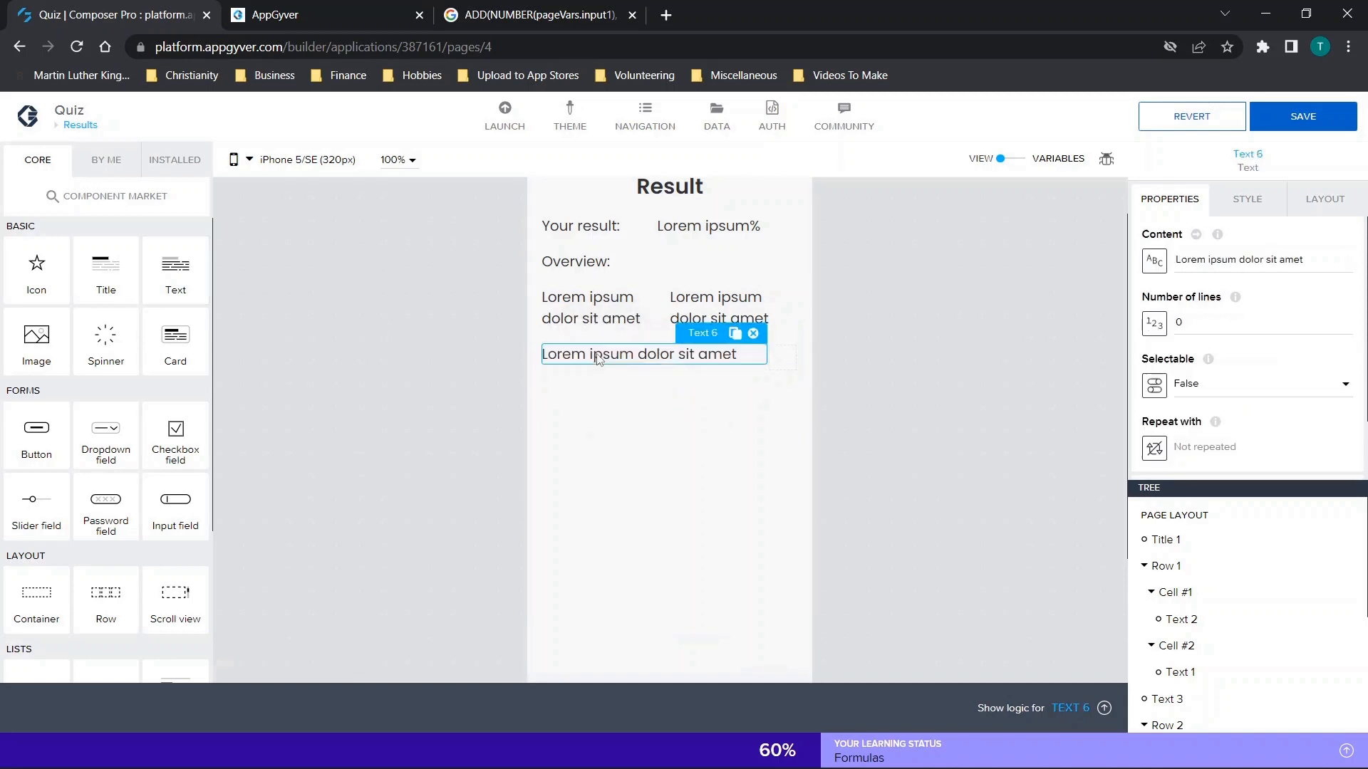
pyautogui.moveTo(188, 276); pyautogui.dragTo(789, 360)
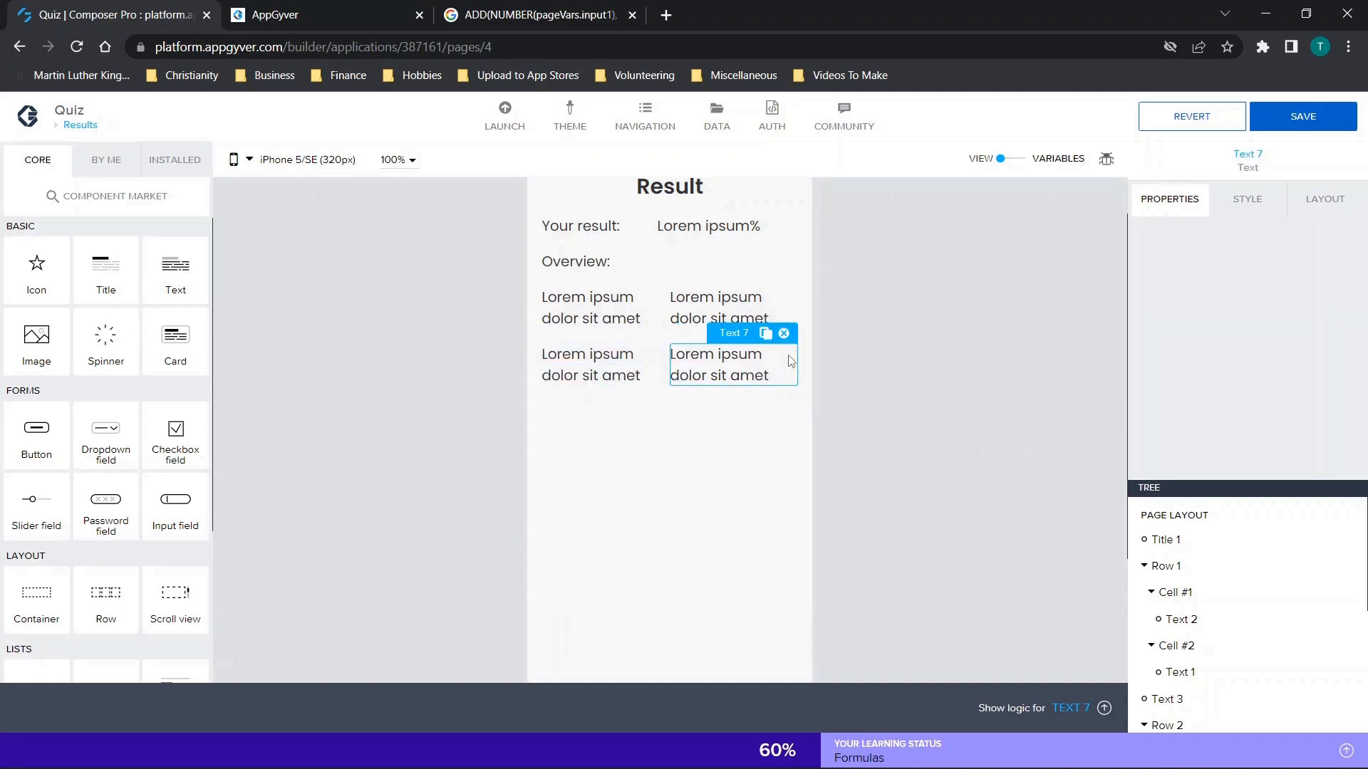
# Set the left-hand texts of the two overview rows to "Question 1" and "Question 2".
pyautogui.click(641, 320)
pyautogui.moveTo(1317, 257); pyautogui.dragTo(921, 305)
pyautogui.write('Question 1')
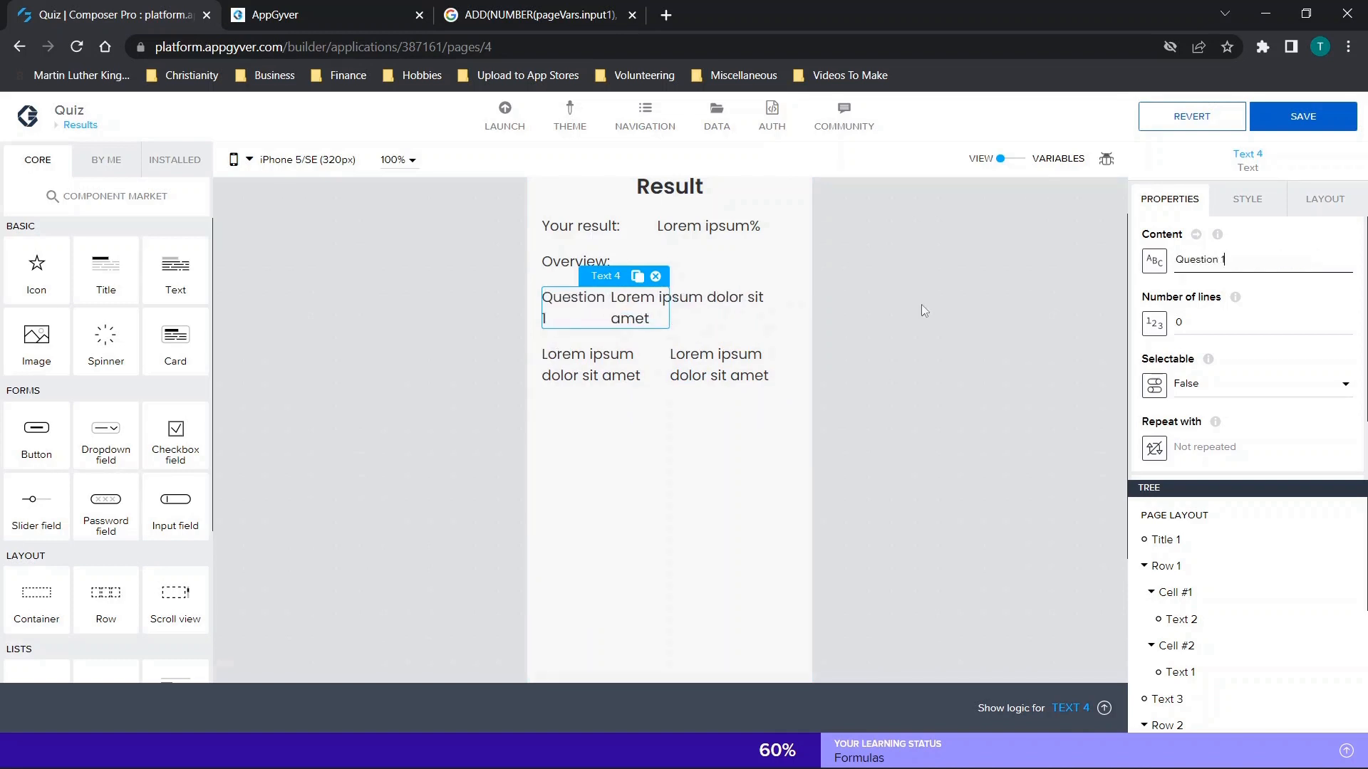
pyautogui.click(598, 360)
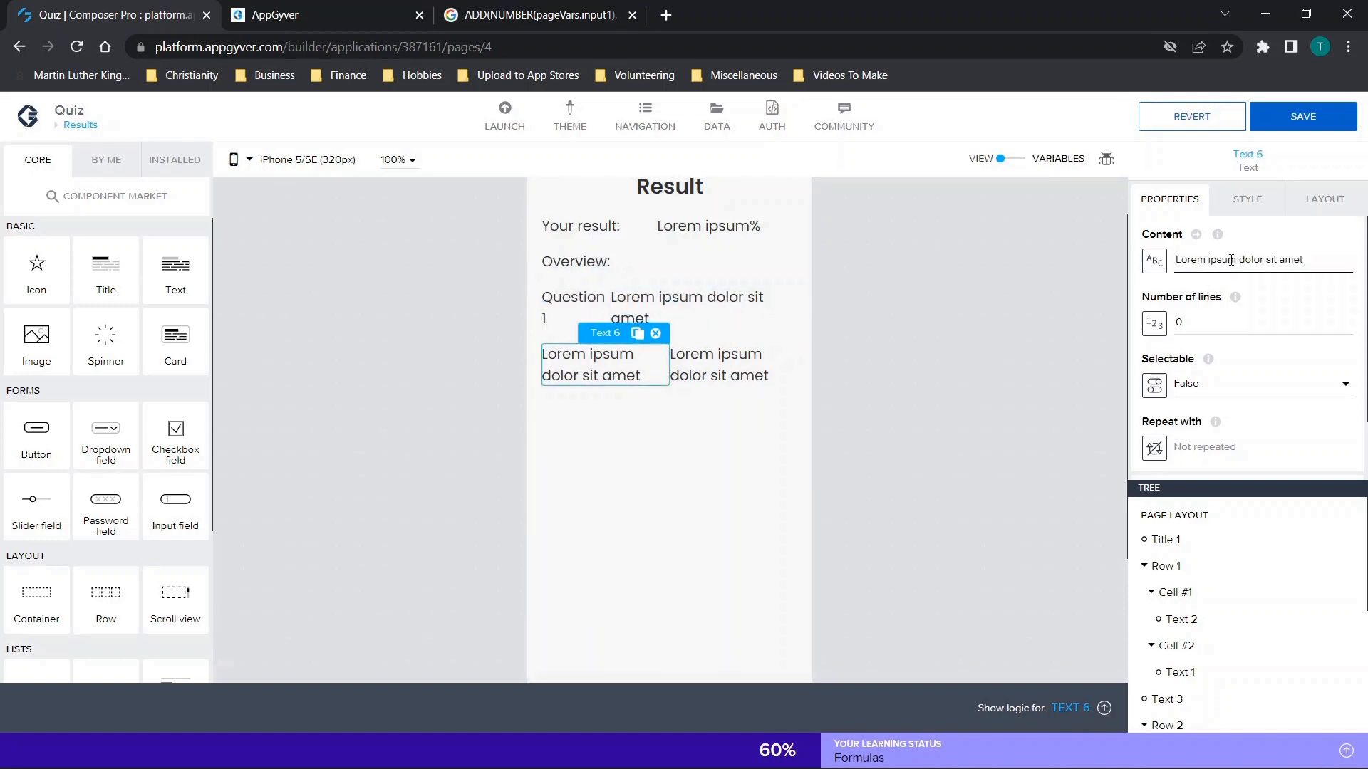
pyautogui.tripleClick(1231, 260)
pyautogui.write('Question 2')
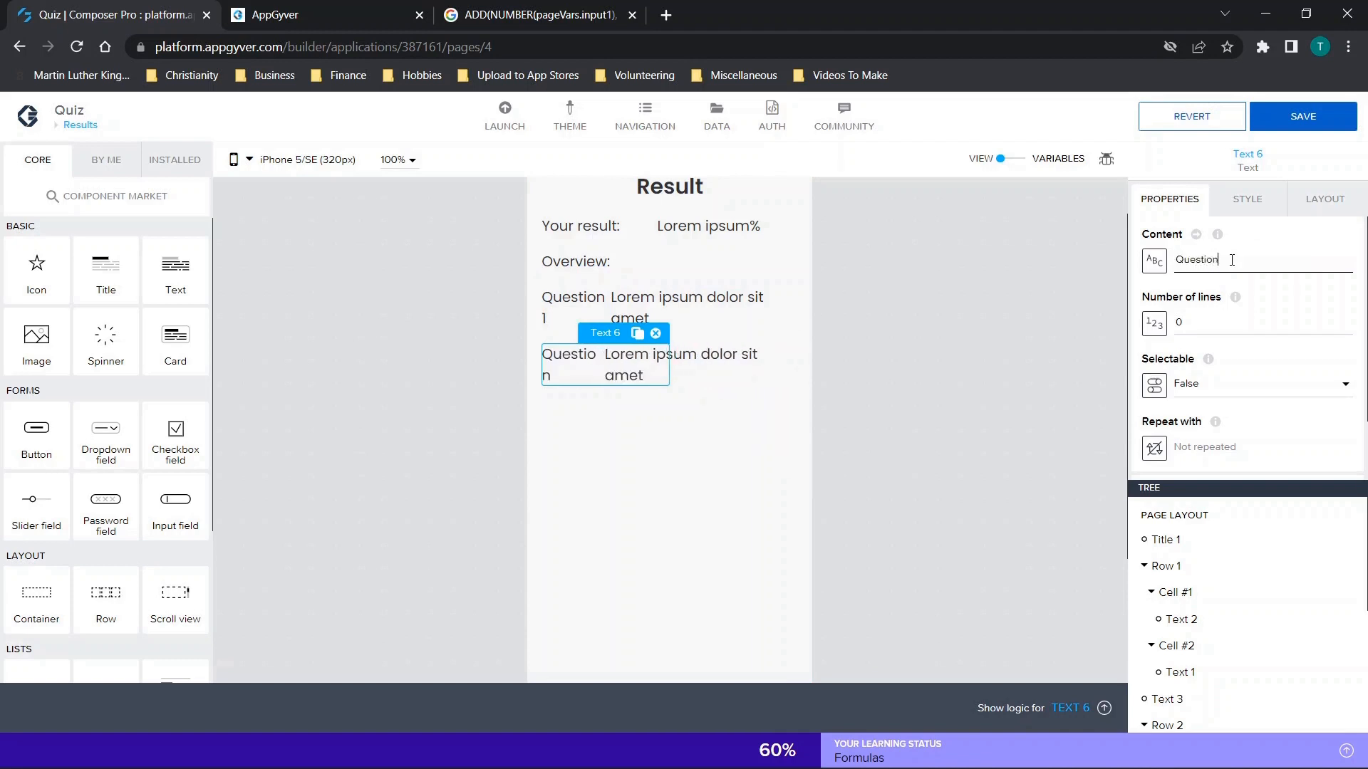
# Bind the content of the text beside "Question 1" to the app variable Question1.
pyautogui.click(770, 293)
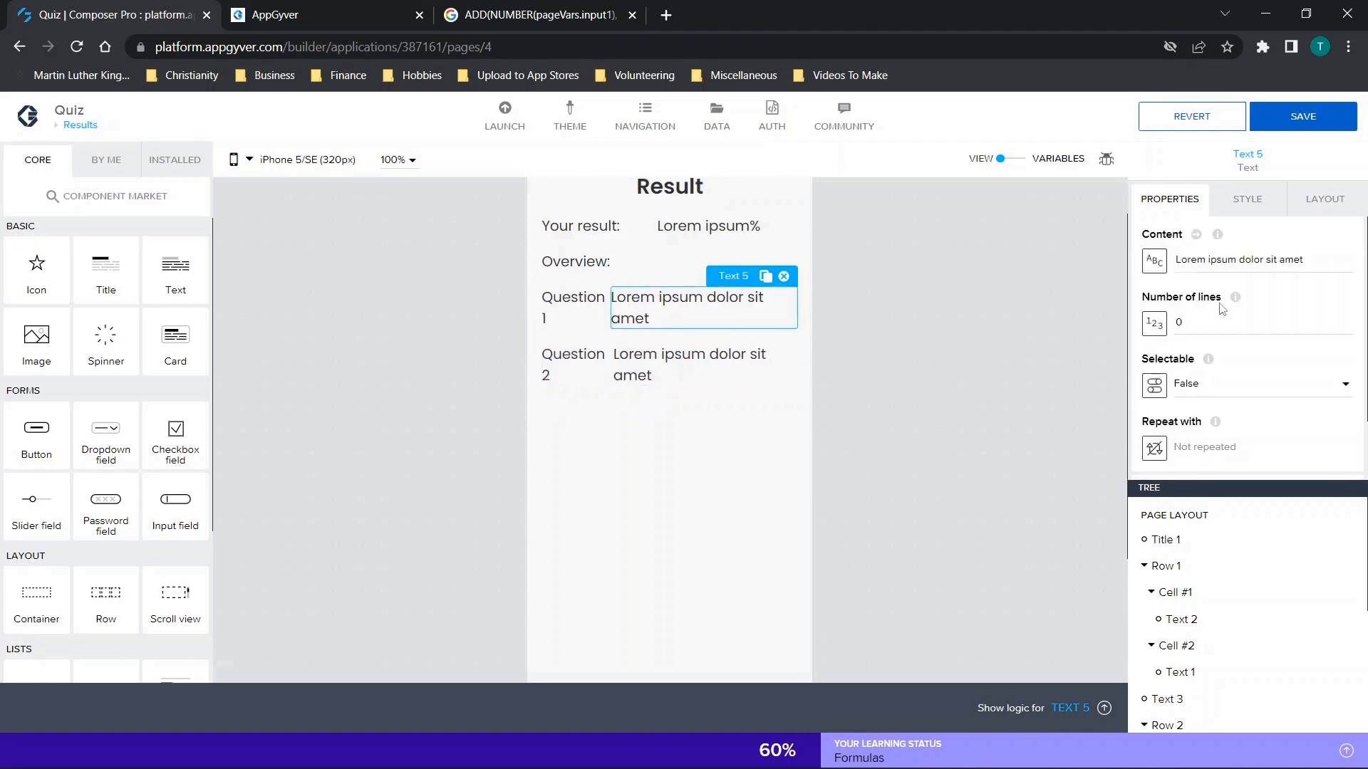
pyautogui.click(1154, 261)
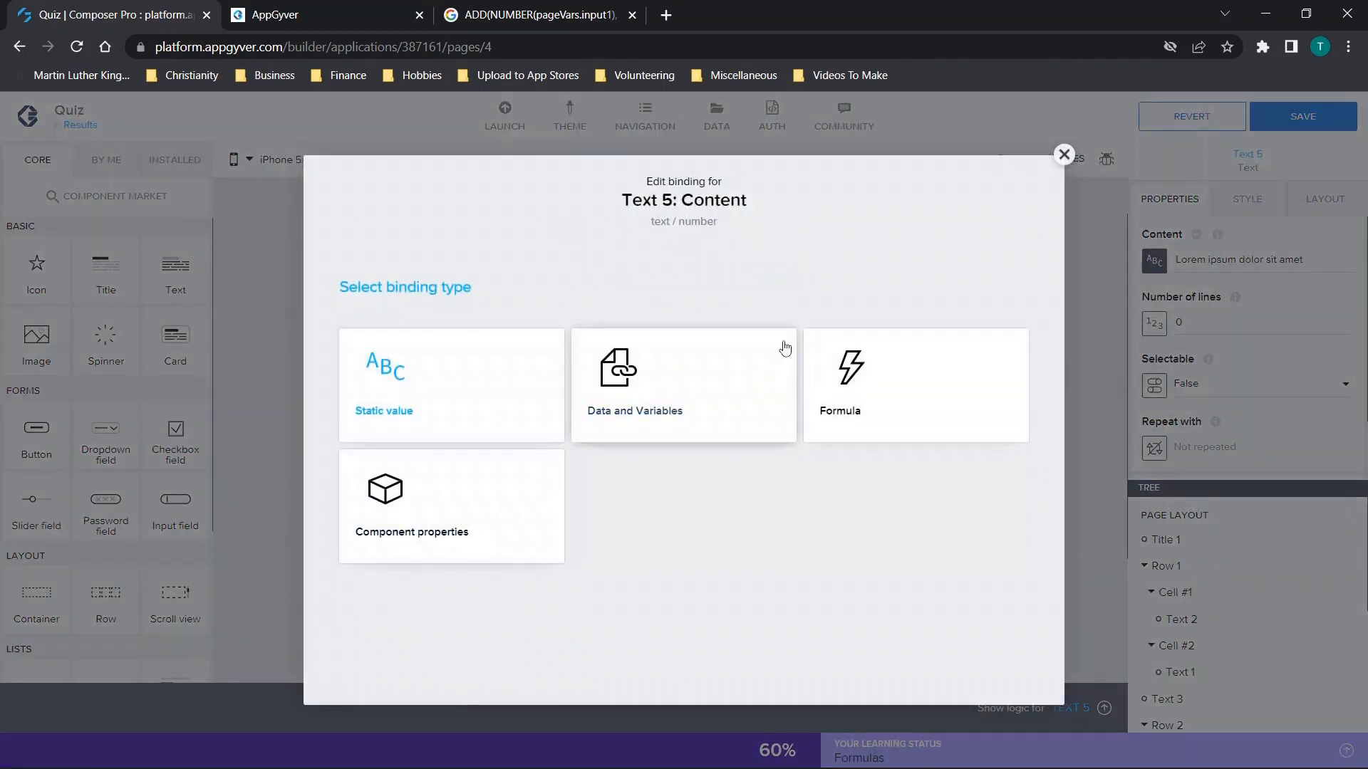
pyautogui.click(676, 381)
pyautogui.click(473, 439)
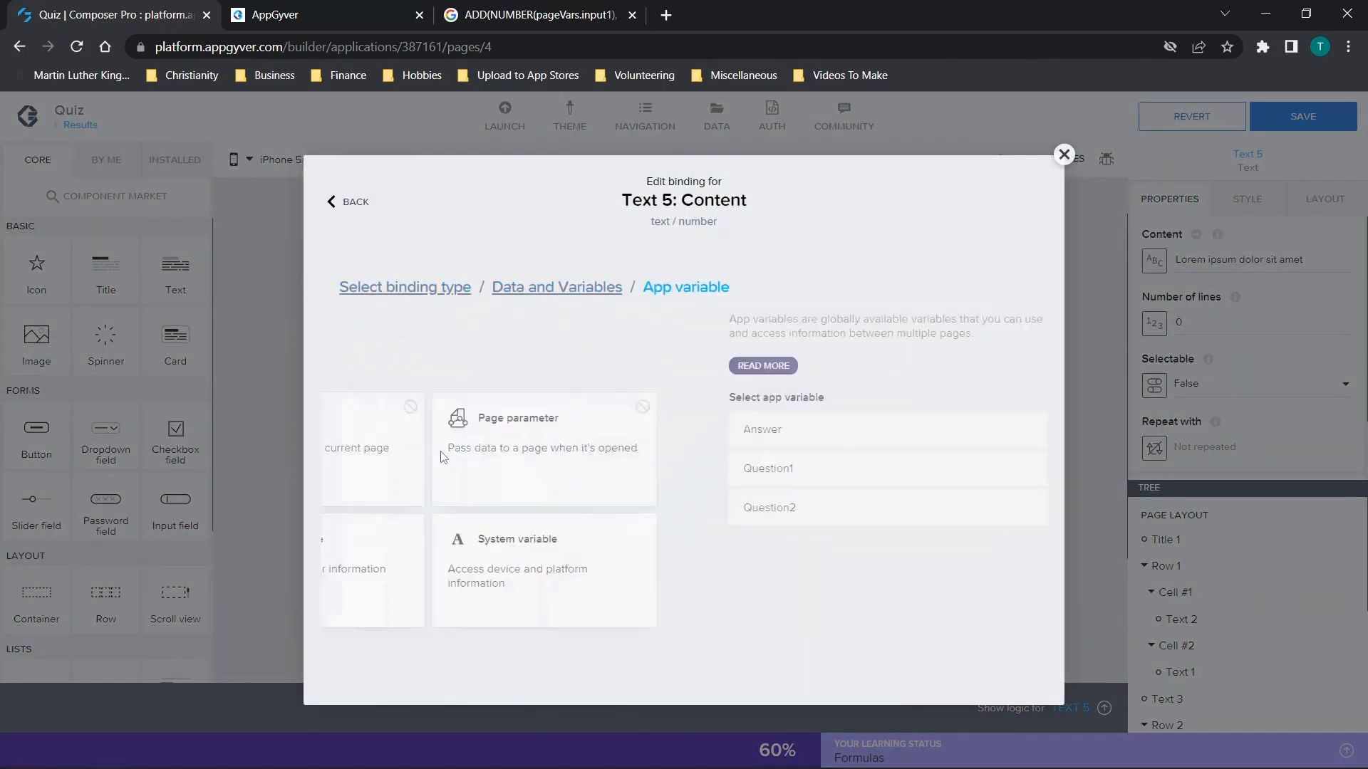
pyautogui.click(459, 471)
pyautogui.click(999, 580)
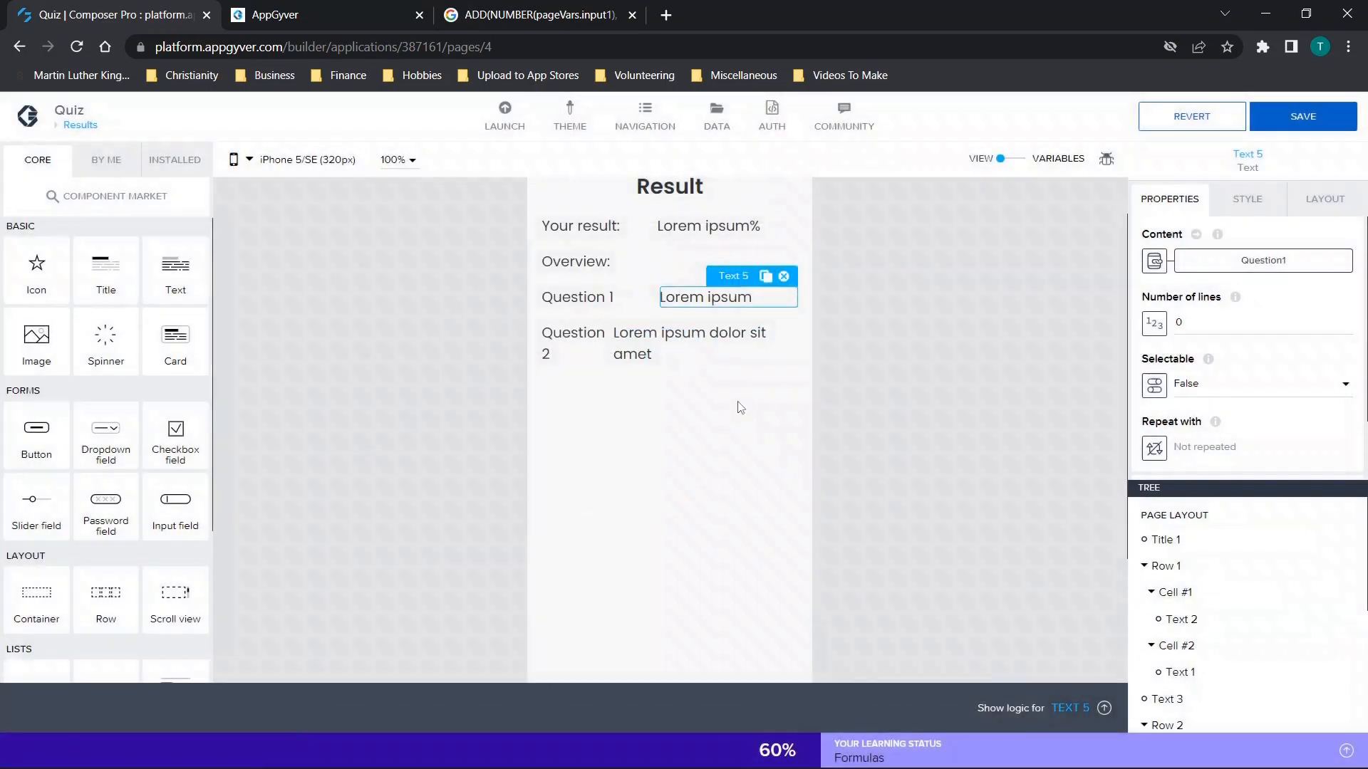
# Bind the content of the text beside "Question 2" to the app variable Question2 and save the application.
pyautogui.click(705, 344)
pyautogui.click(1160, 264)
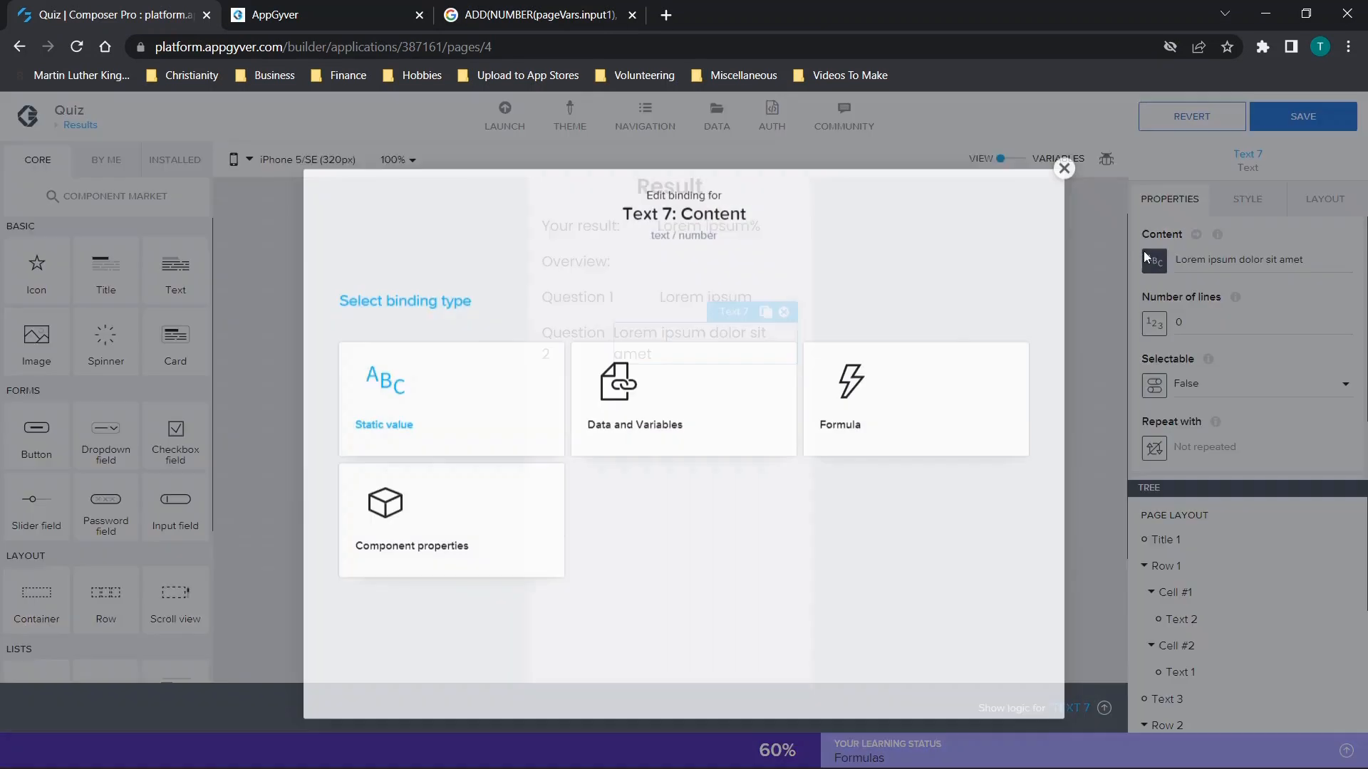
pyautogui.click(675, 397)
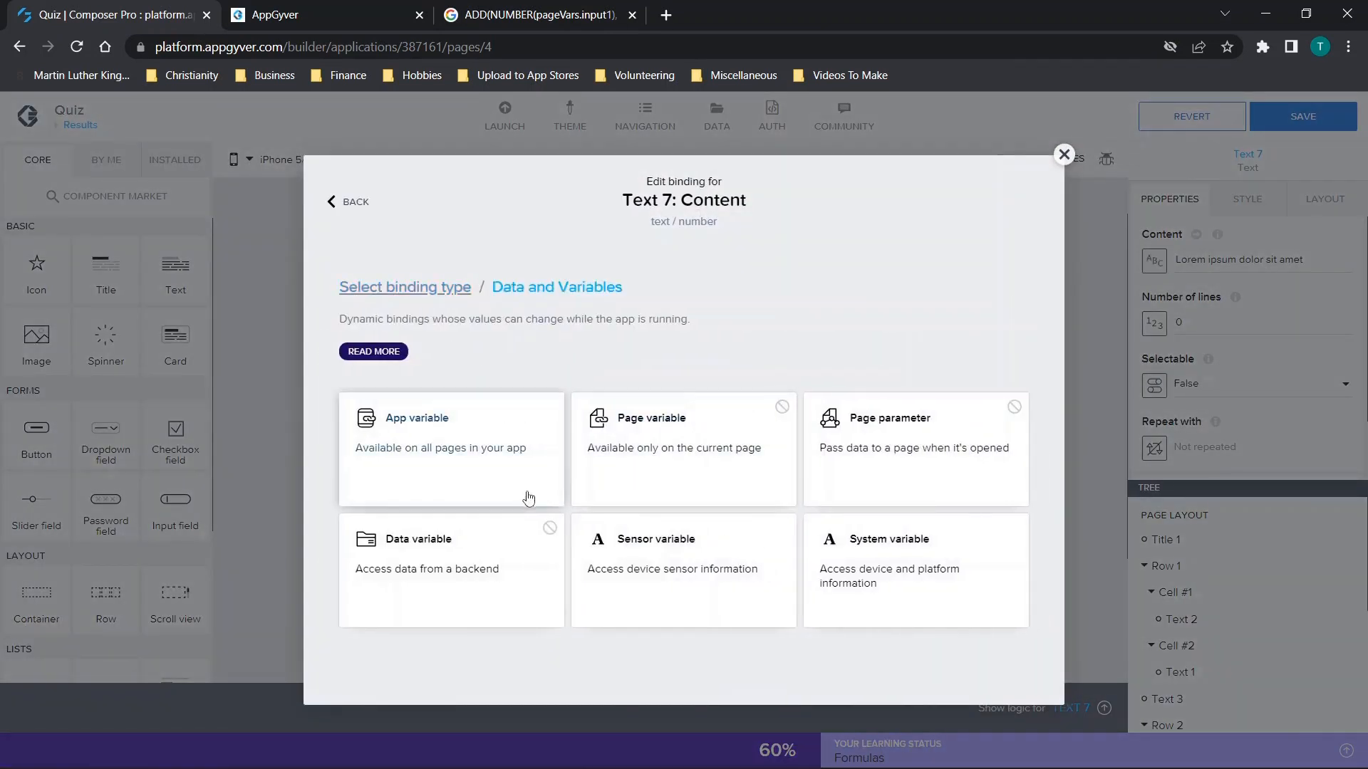
pyautogui.click(512, 466)
pyautogui.click(419, 508)
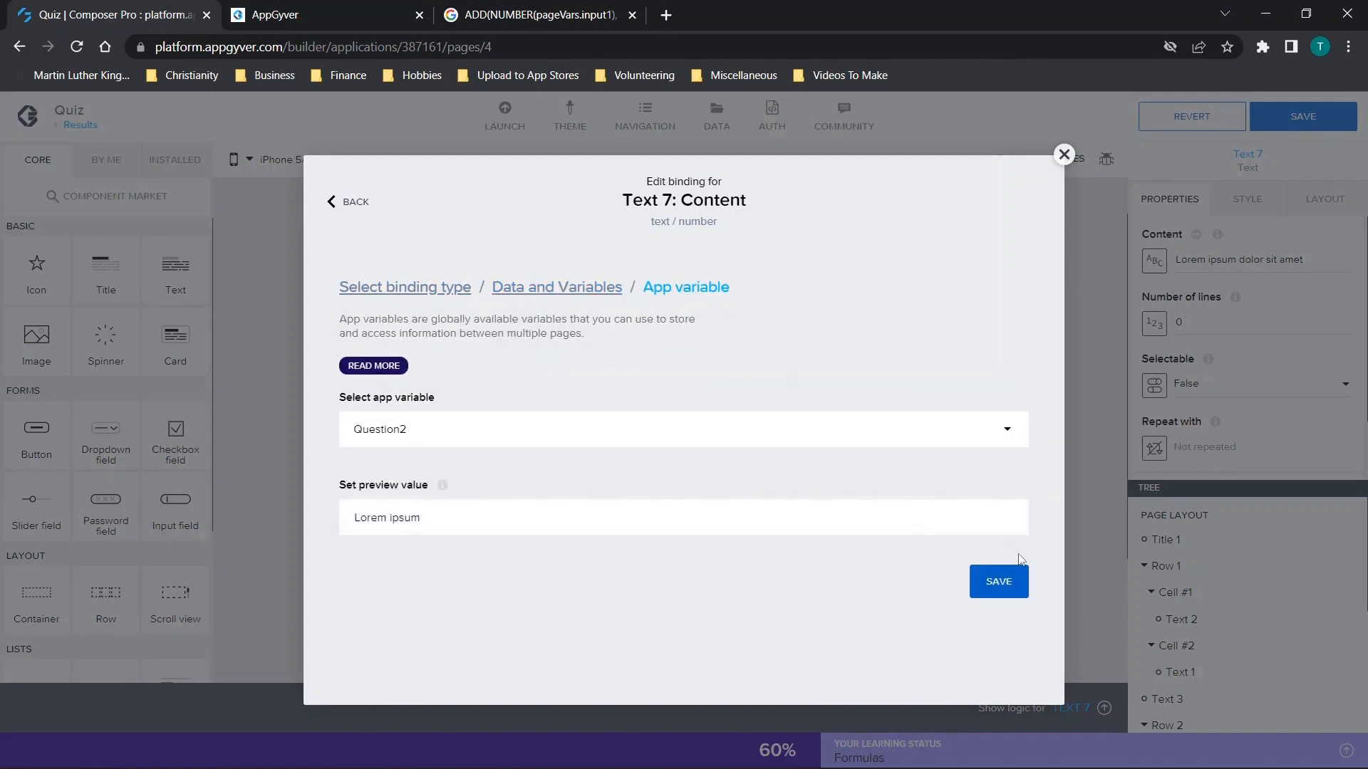
pyautogui.click(998, 580)
pyautogui.click(1282, 120)
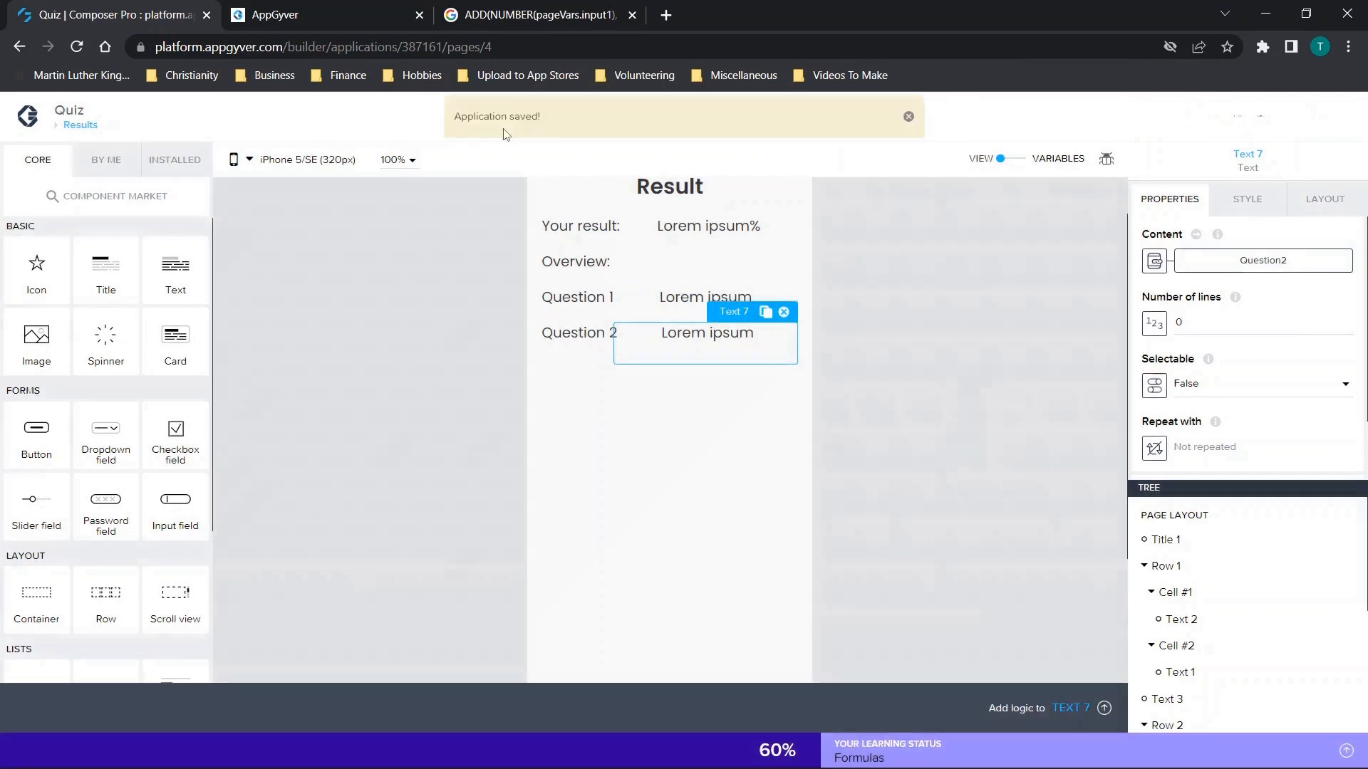
# Launch the web app preview portal and open the Quiz app in it.
pyautogui.click(503, 118)
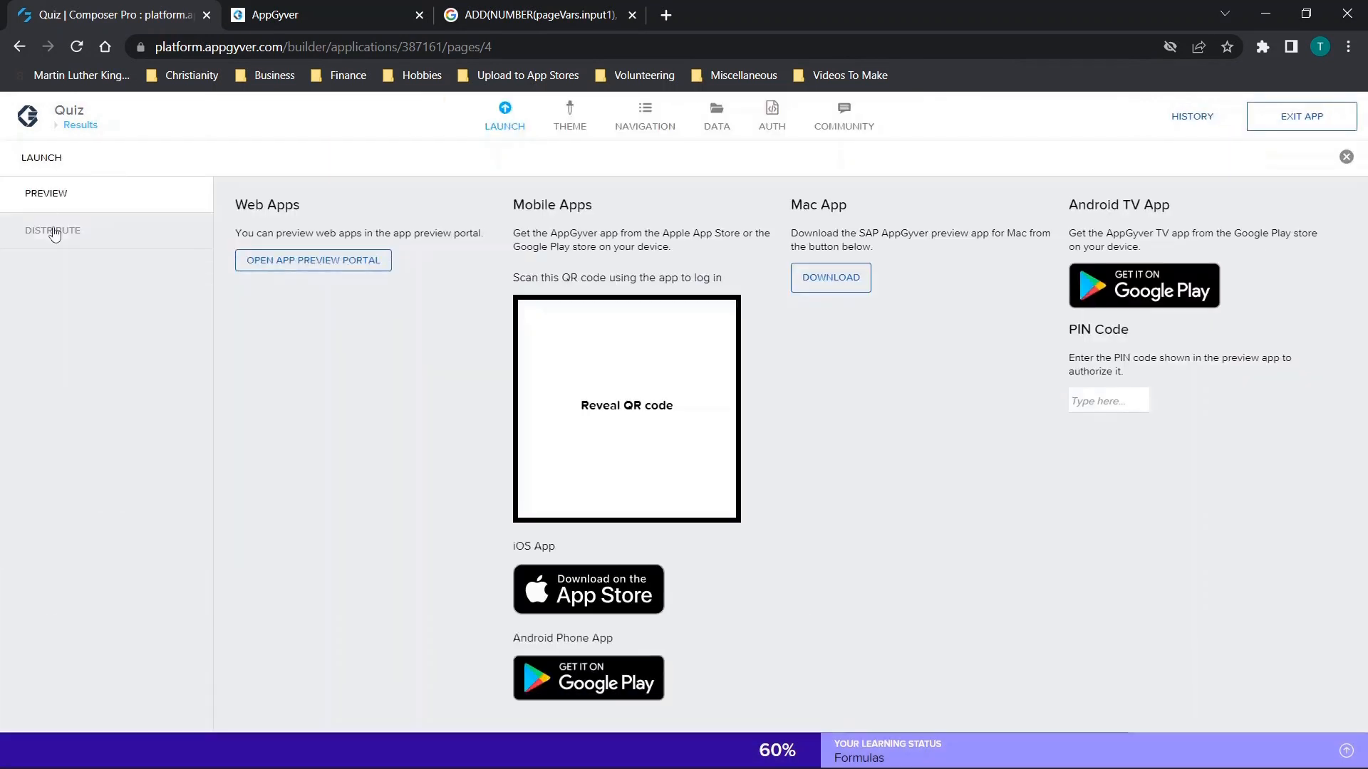
pyautogui.click(54, 230)
pyautogui.click(47, 193)
pyautogui.click(343, 259)
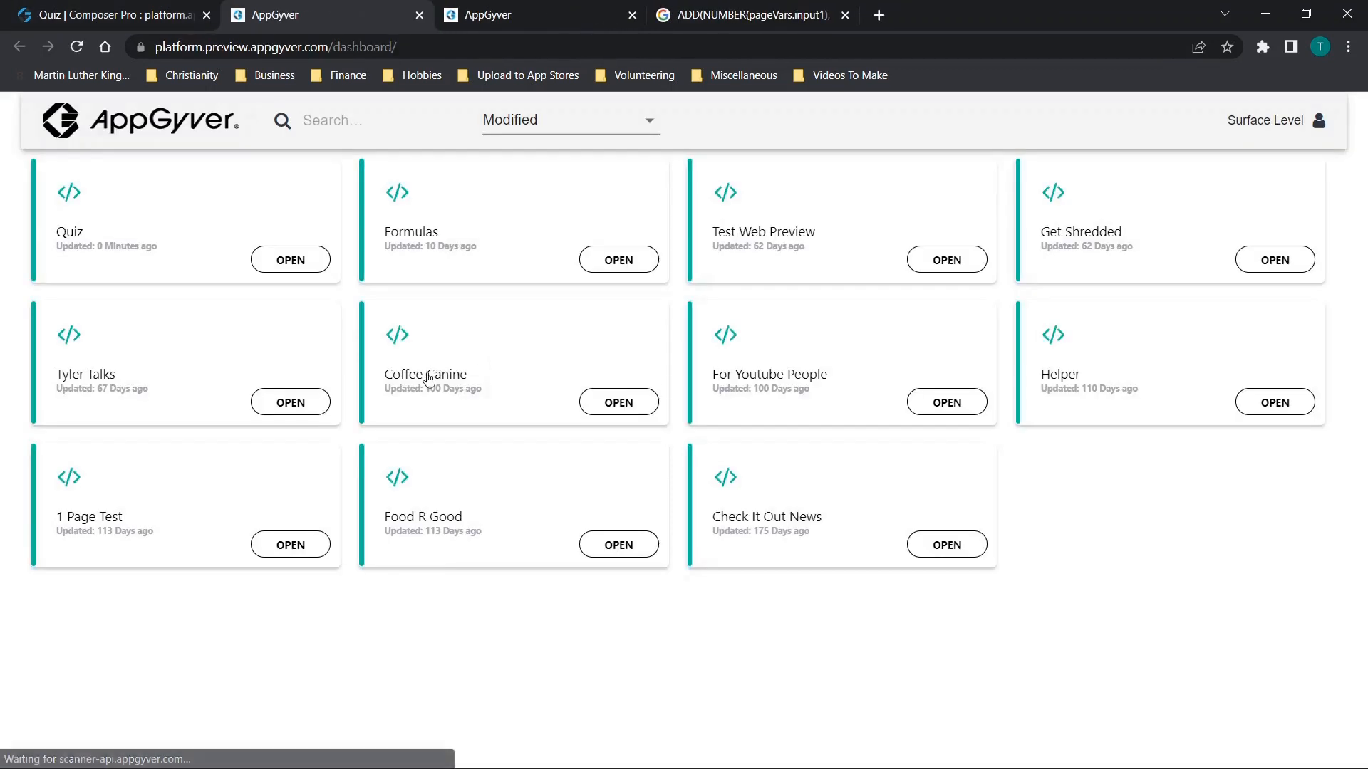
pyautogui.click(293, 260)
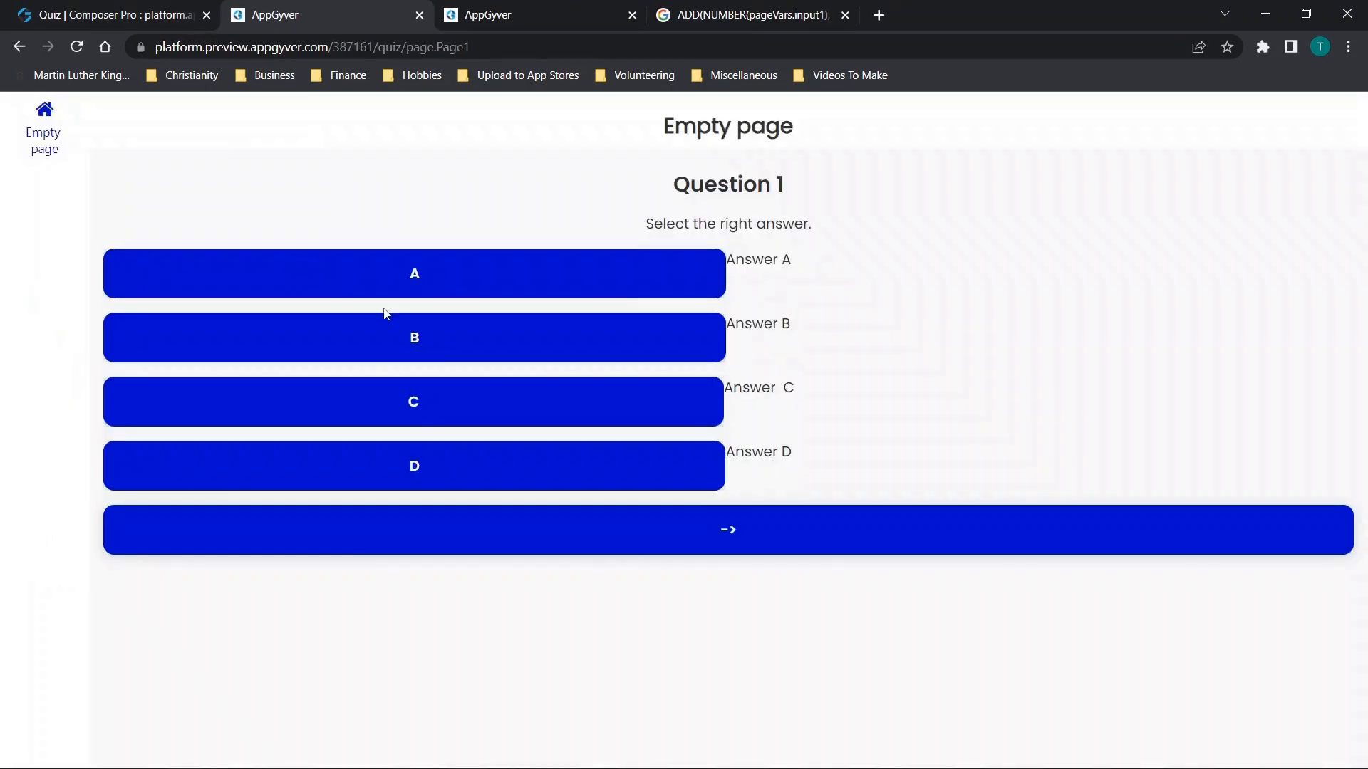
# Test the quiz by answering B on both question pages and finishing to reach the Results page.
pyautogui.click(509, 344)
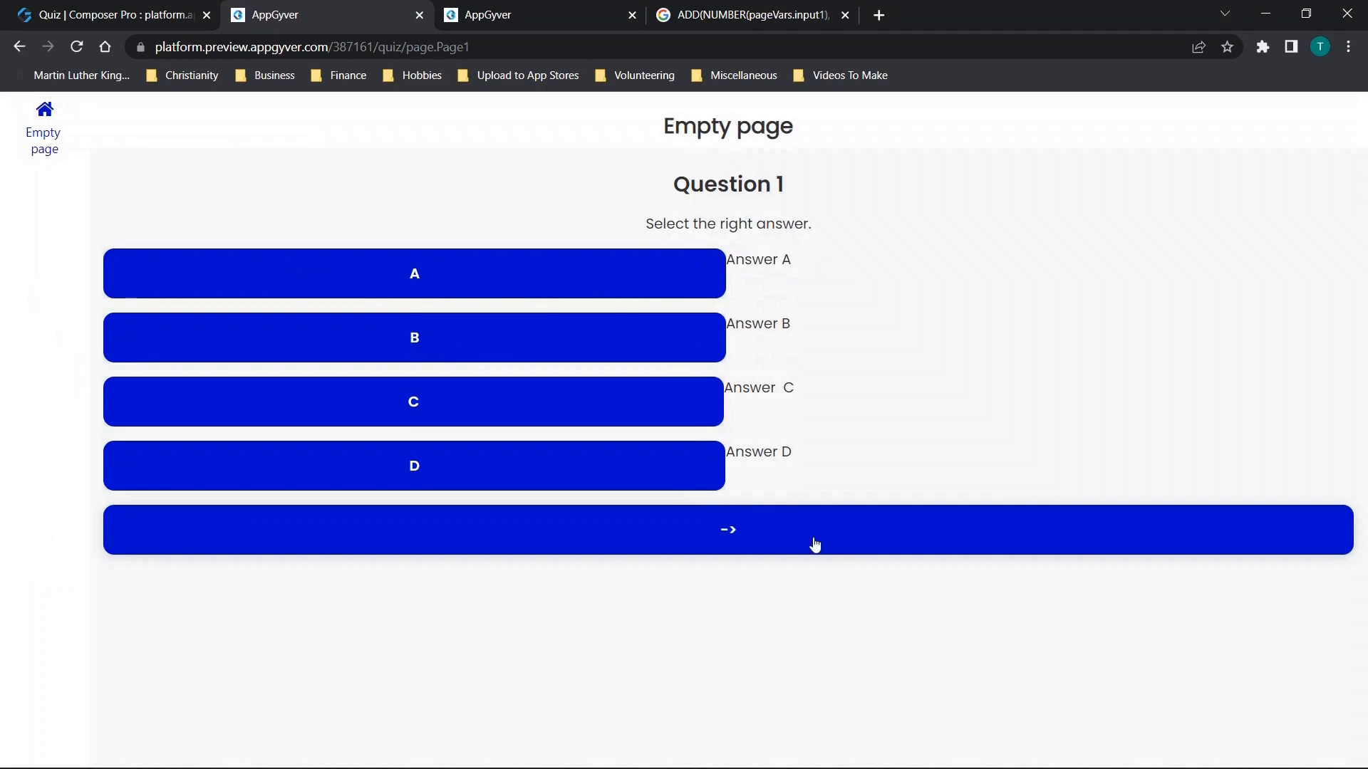
pyautogui.click(765, 537)
pyautogui.click(495, 329)
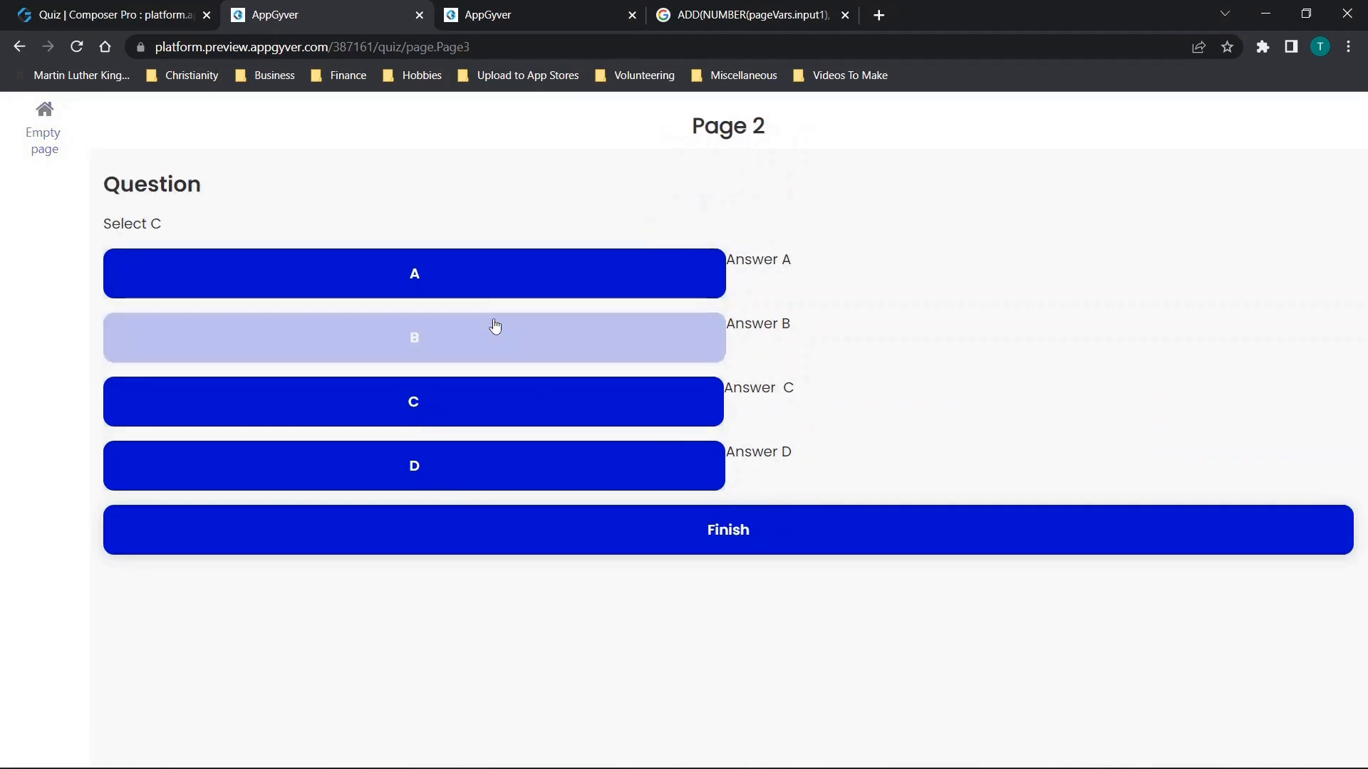
pyautogui.click(770, 527)
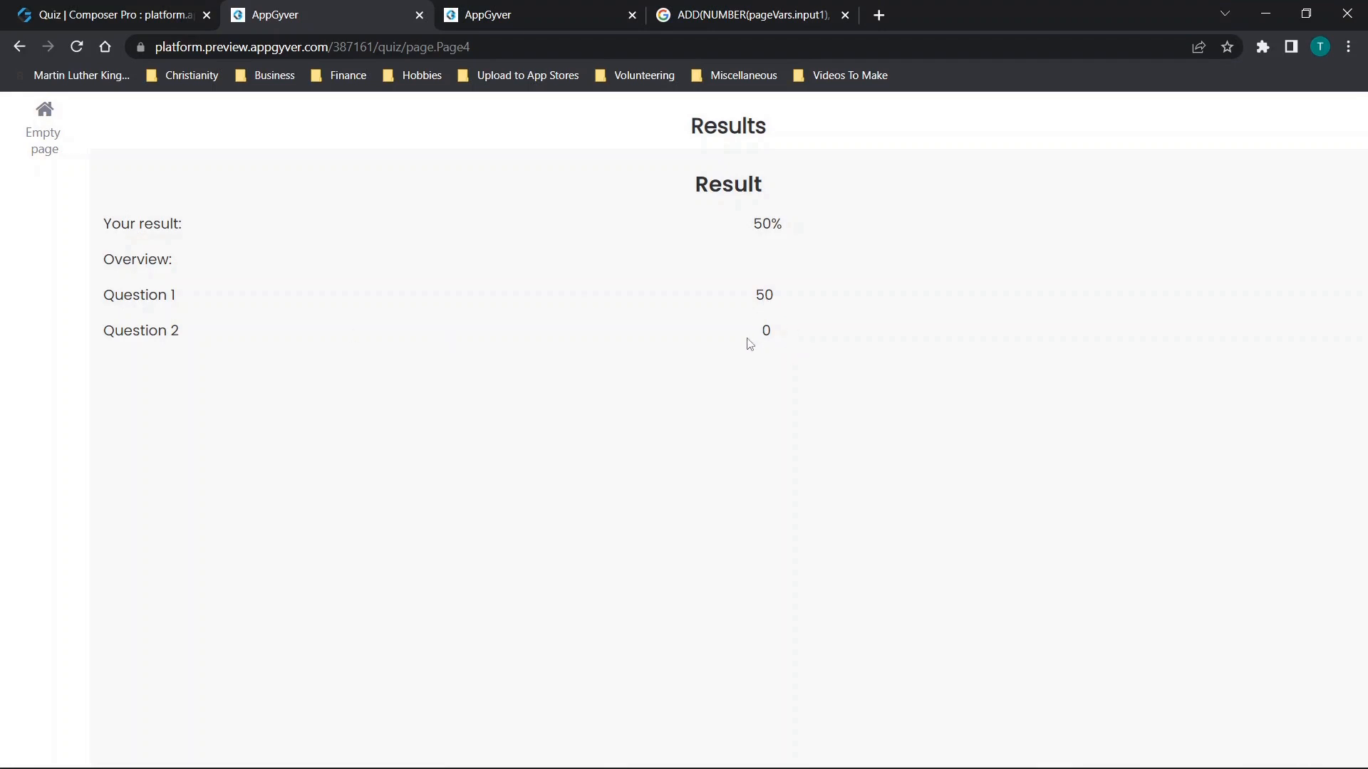
# Return to the Composer Pro builder and close the launch view to get back to the Results page canvas.
pyautogui.click(3, 6)
pyautogui.click(504, 114)
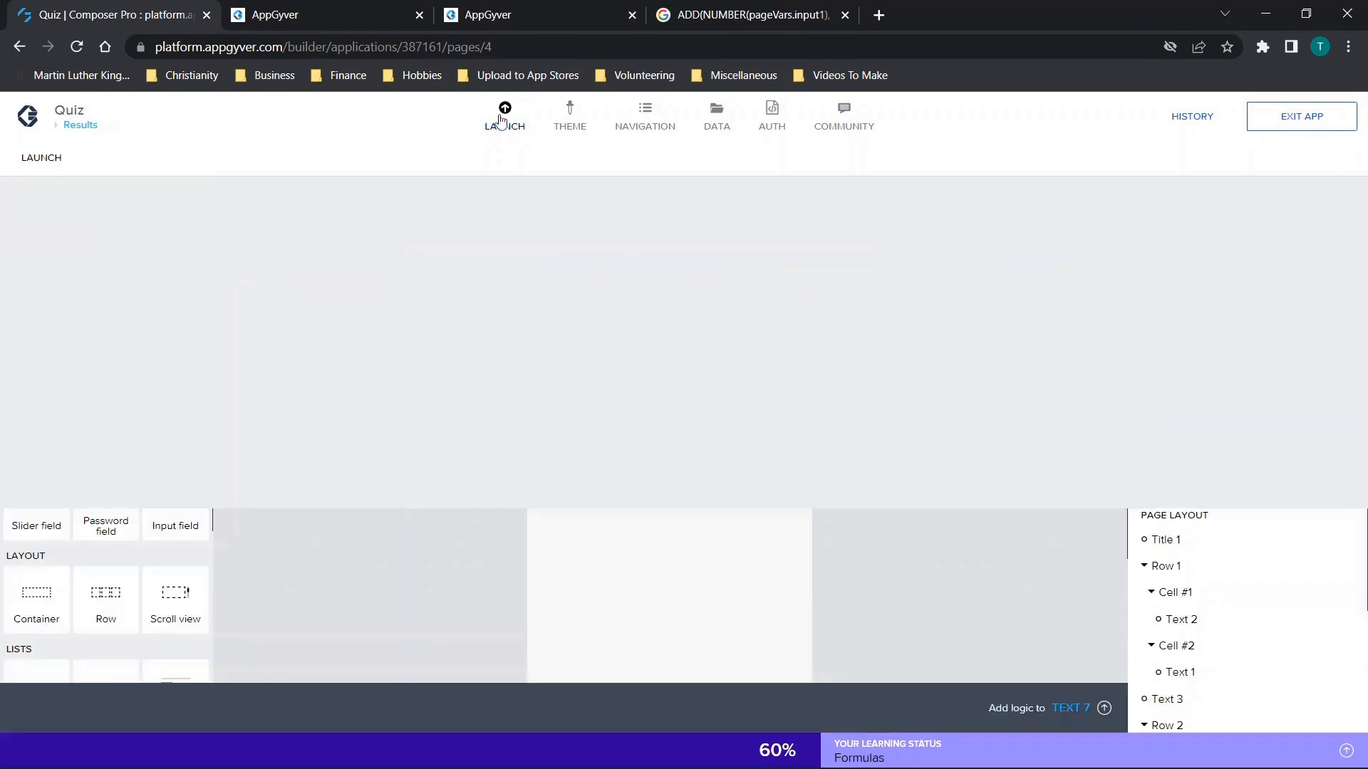
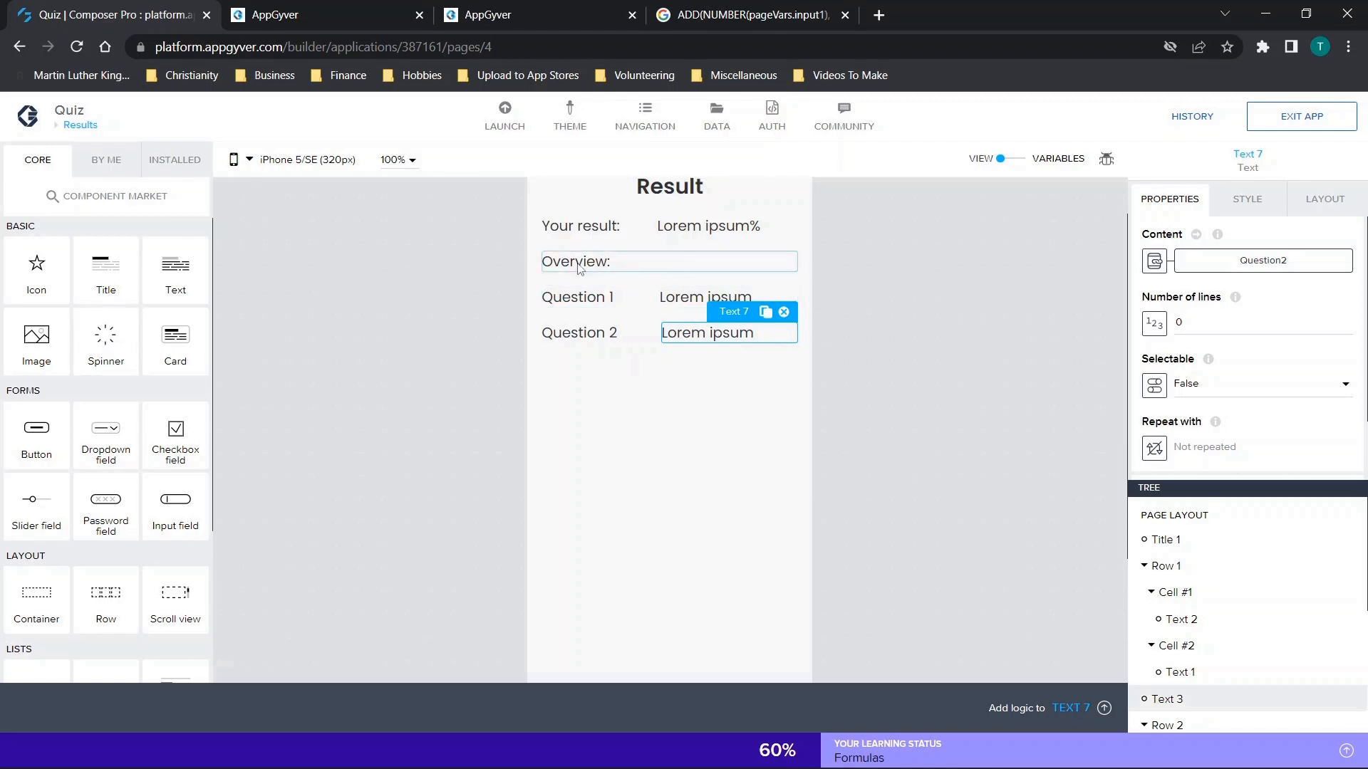
# Switch from the Results page to Page 2 and show its question title and answer buttons.
pyautogui.click(80, 125)
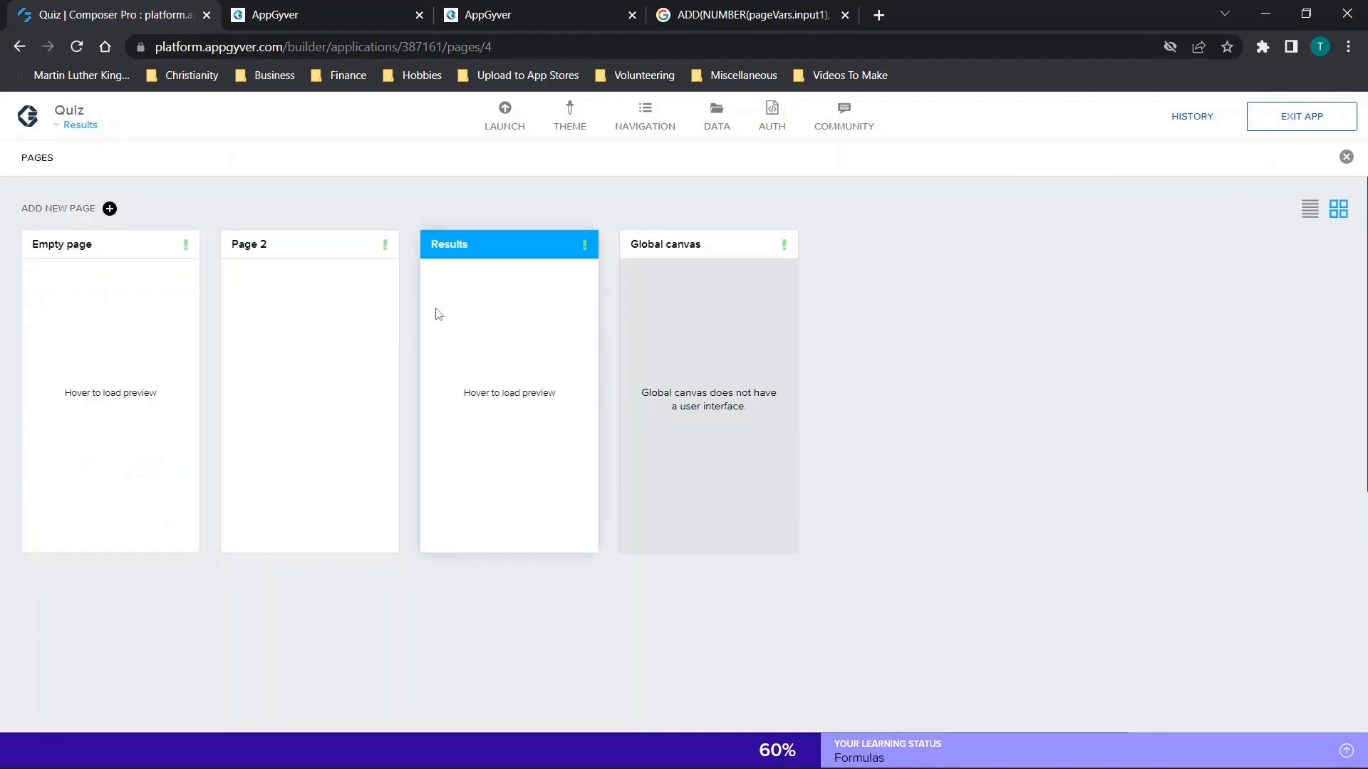
pyautogui.click(279, 365)
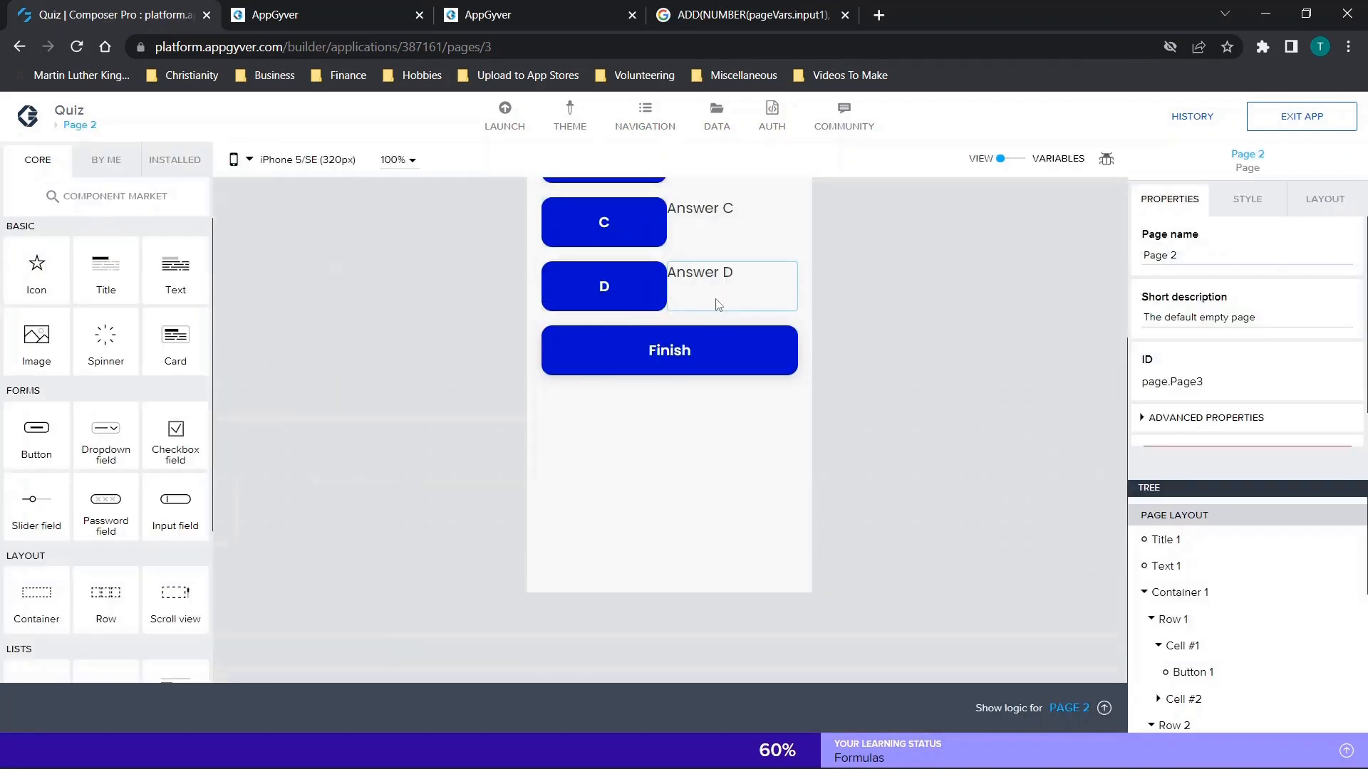
pyautogui.scroll(3, 718, 302)
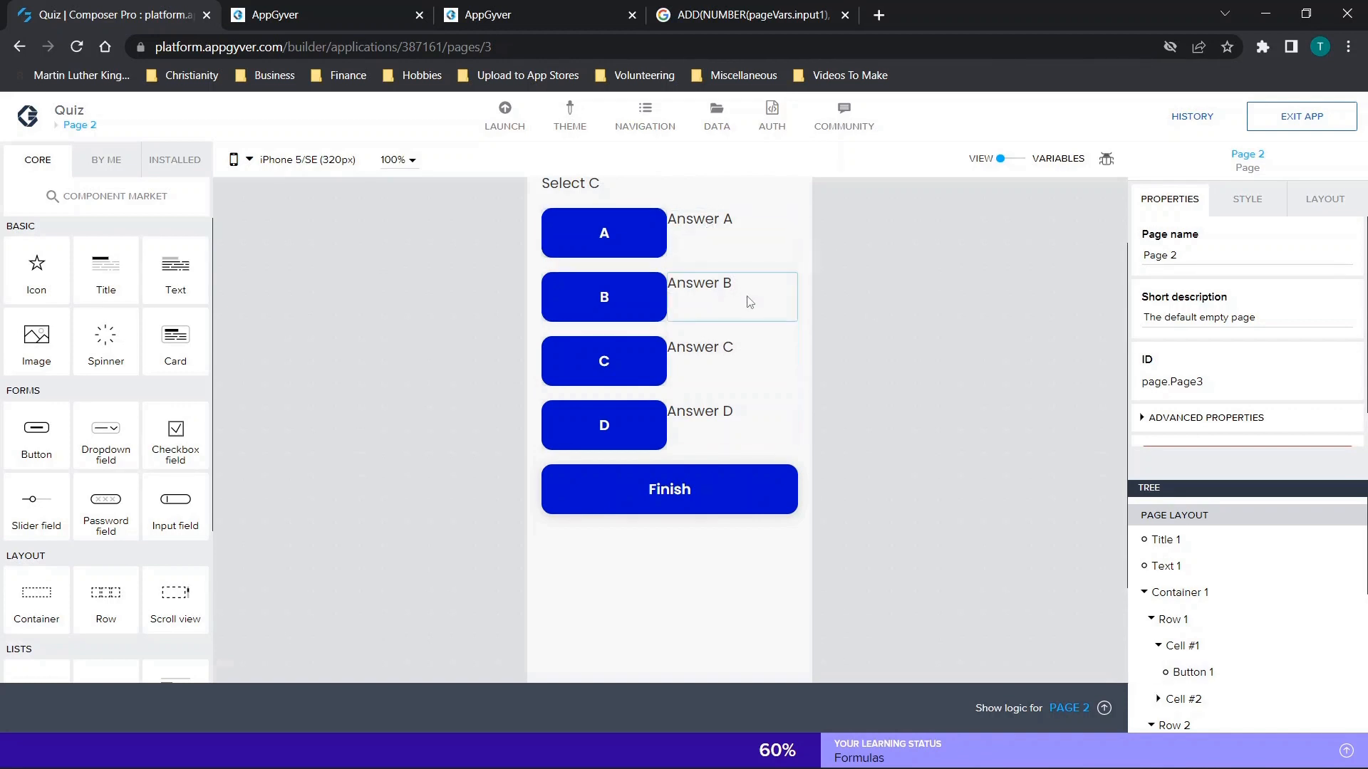
pyautogui.scroll(1, 750, 301)
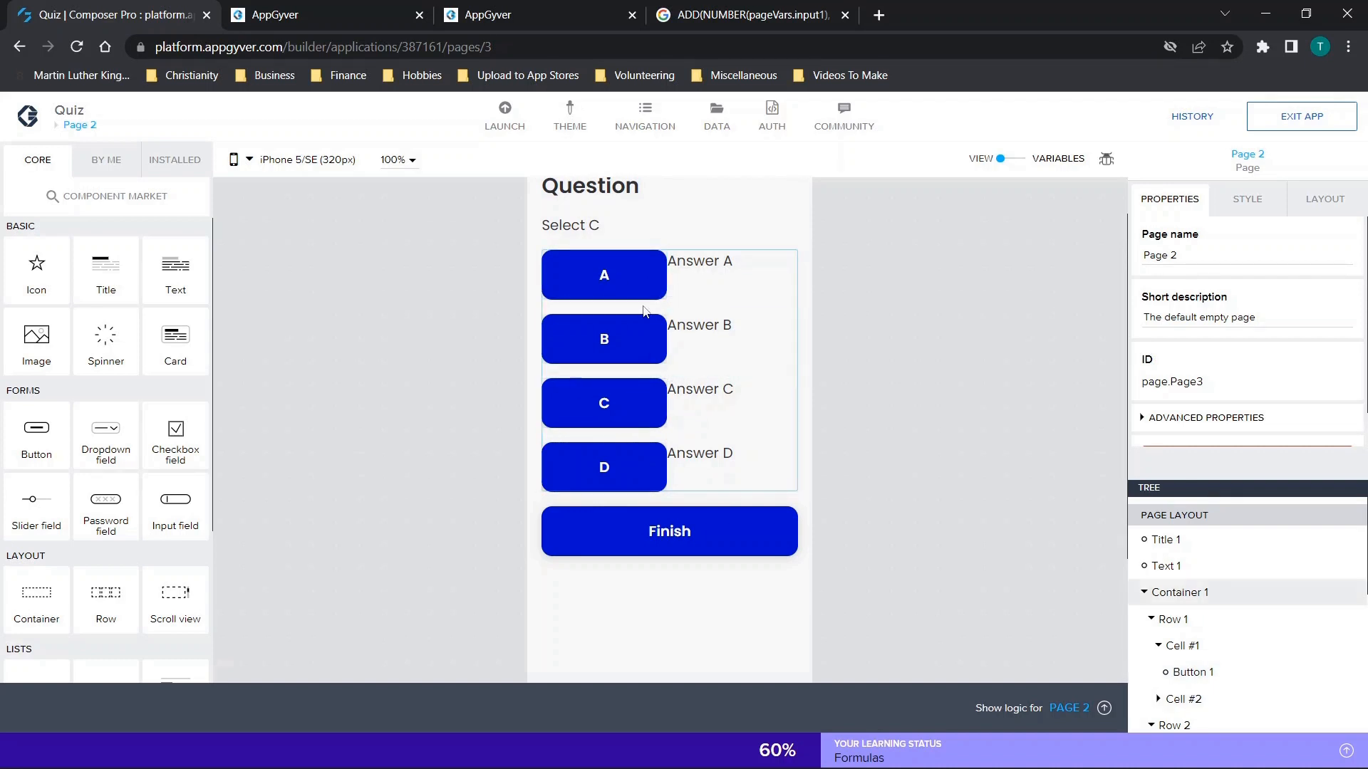
# Open the tap logic of answer button D and inspect the variable and assigned value of its Set app variable node.
pyautogui.click(613, 290)
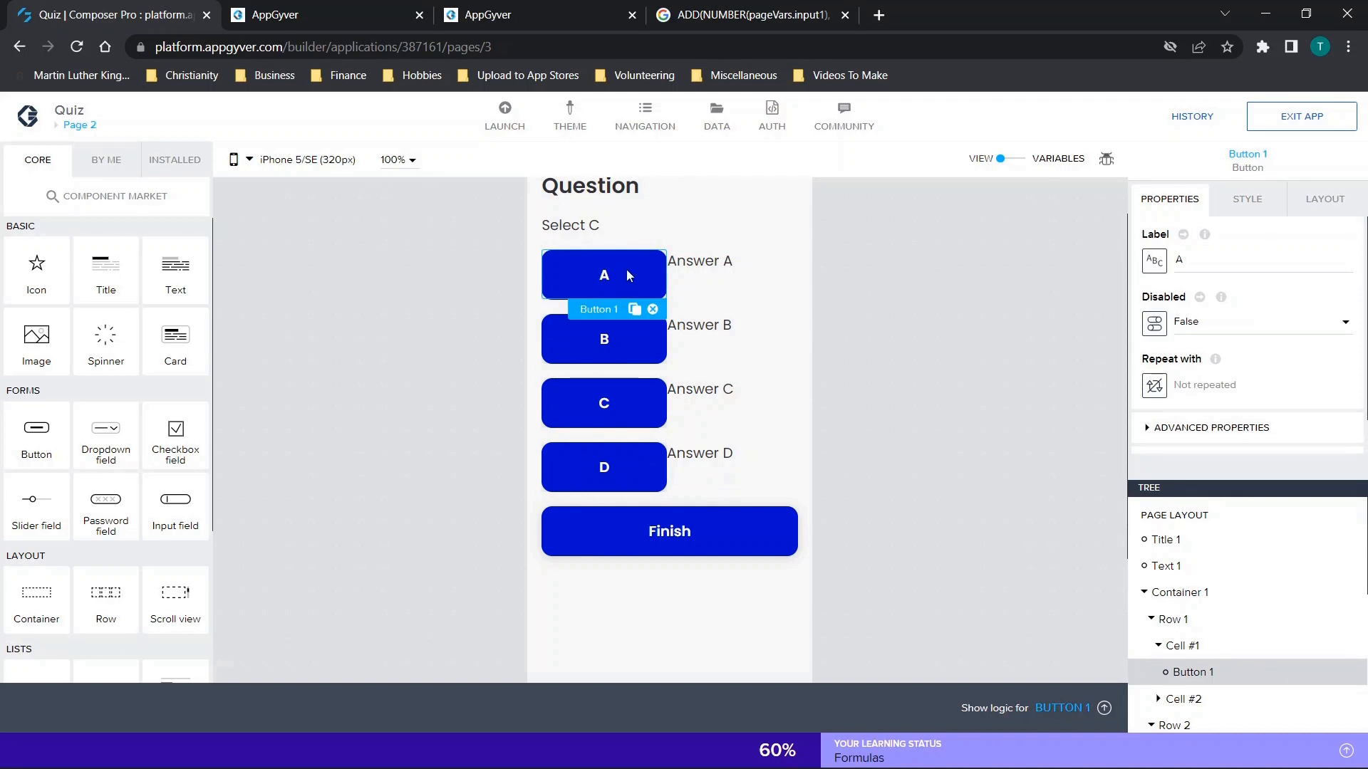
pyautogui.click(626, 404)
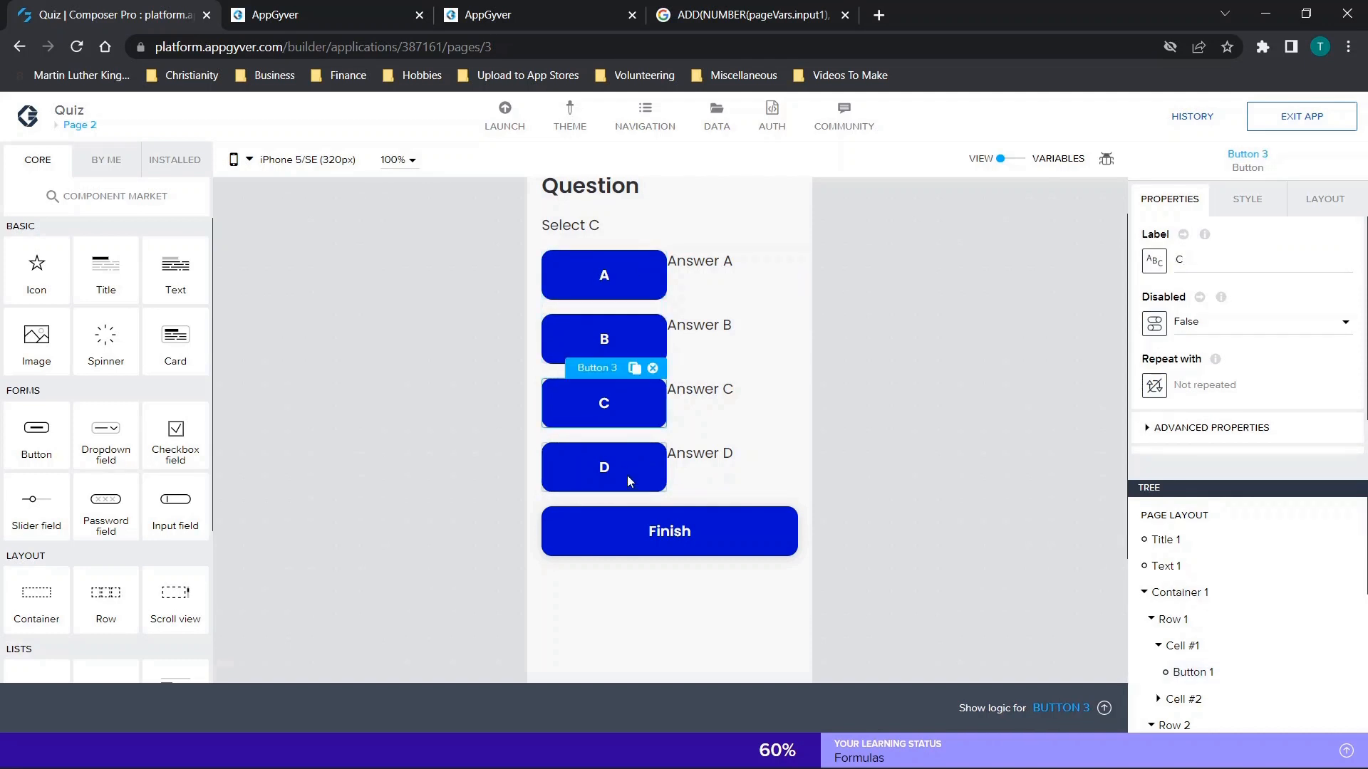
pyautogui.click(626, 476)
pyautogui.click(1105, 707)
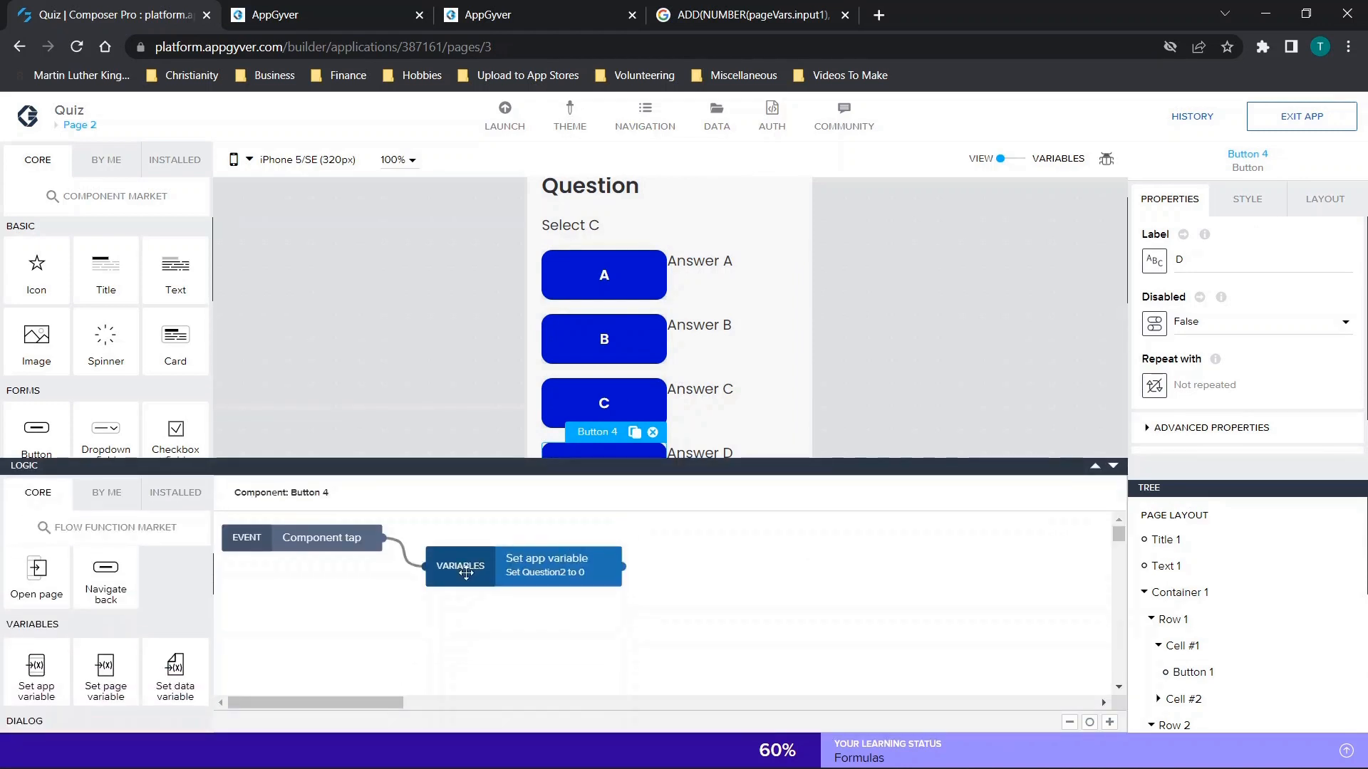
pyautogui.click(495, 575)
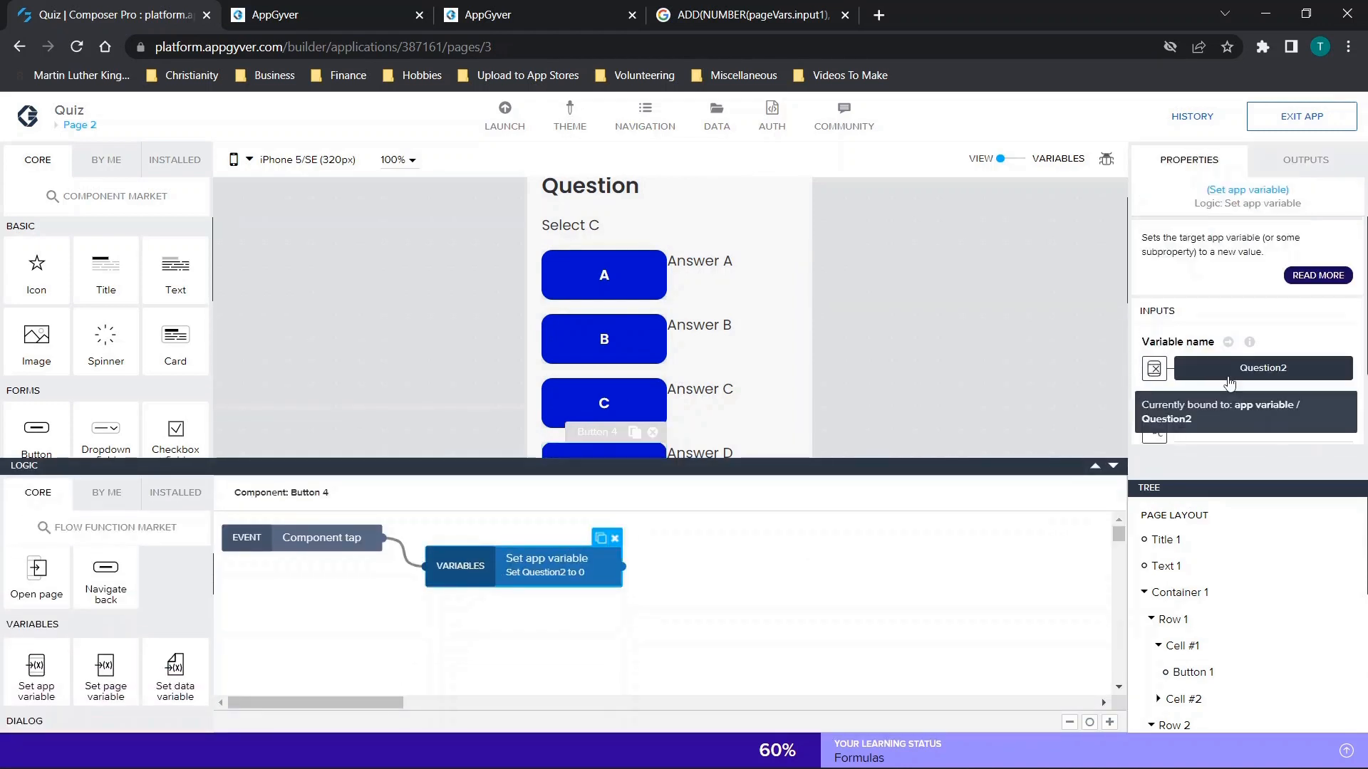
pyautogui.scroll(-2, 1225, 385)
# Review the binding types for button D's assigned value, including Data and Variables, then close them unchanged and hide the logic.
pyautogui.click(1154, 373)
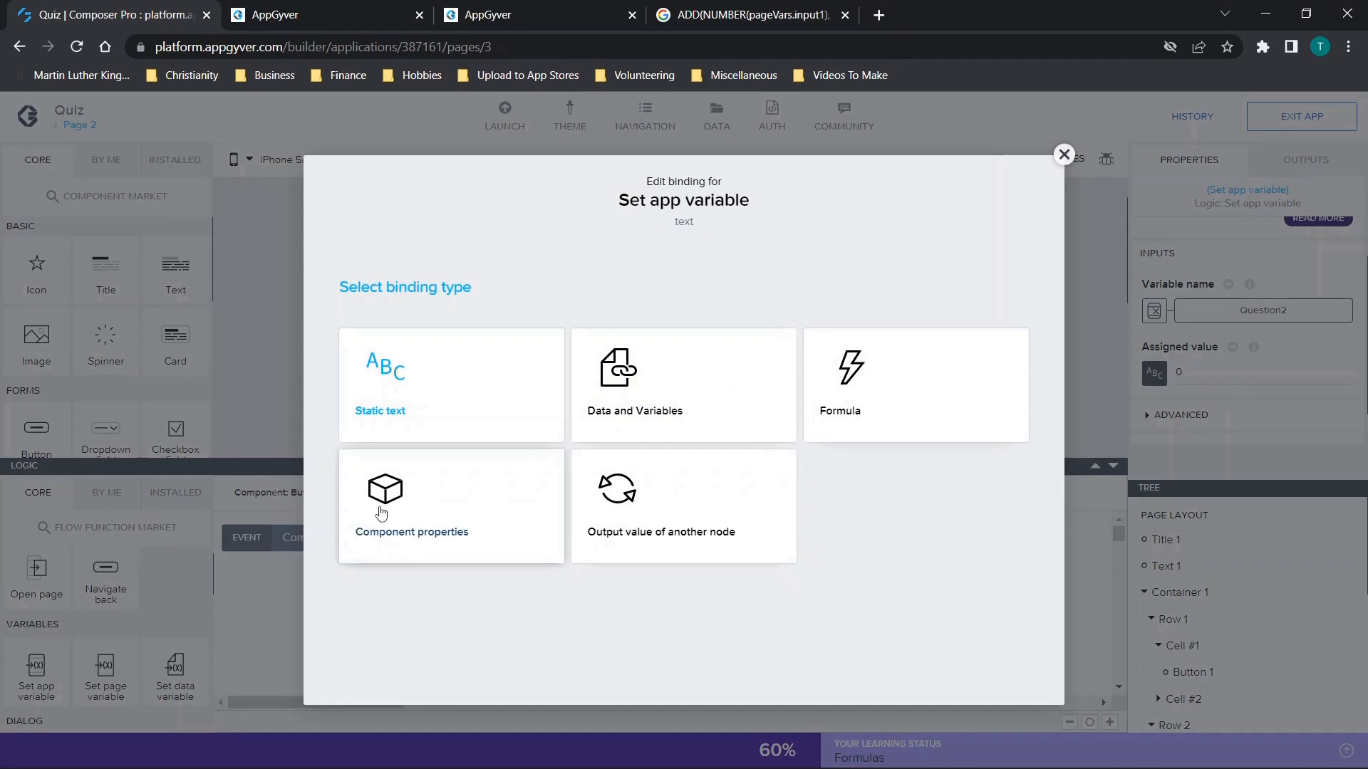
pyautogui.click(1065, 156)
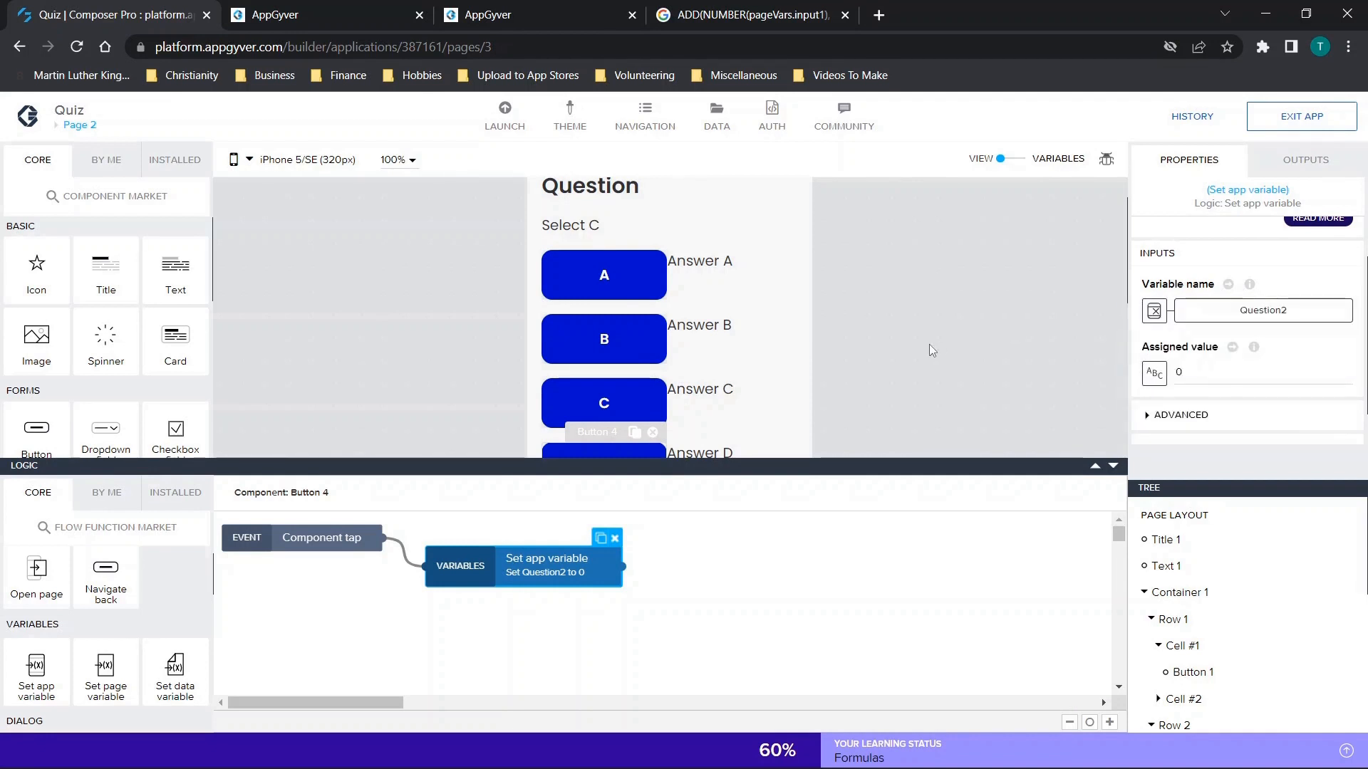
pyautogui.click(1159, 376)
pyautogui.click(652, 422)
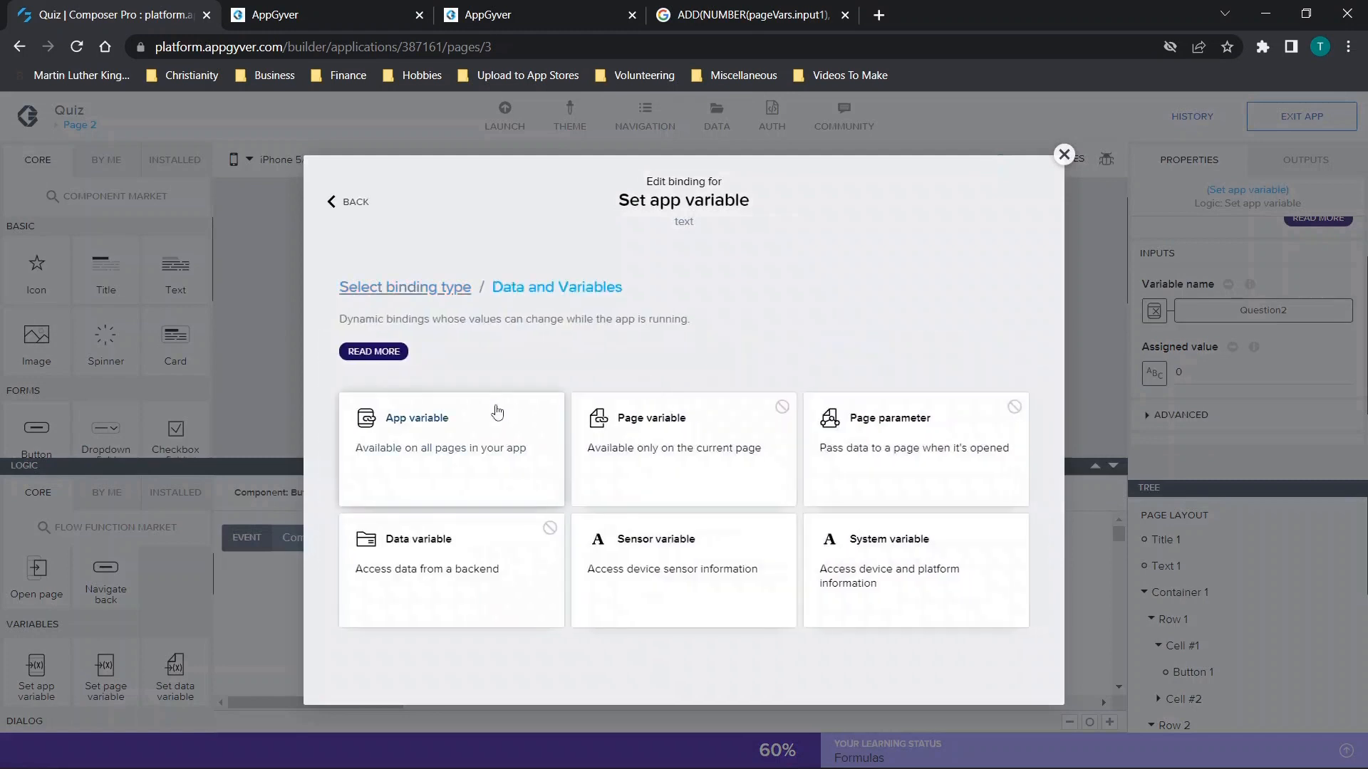
pyautogui.click(1063, 154)
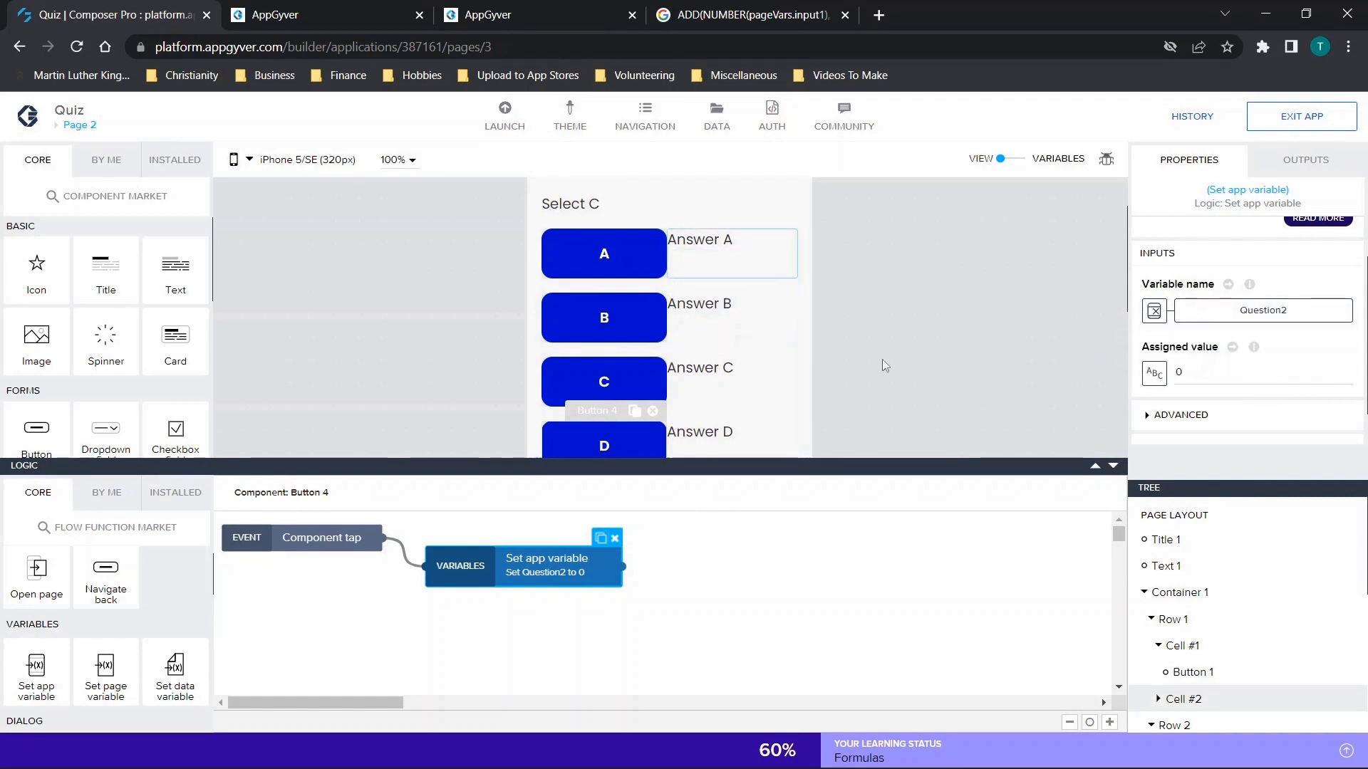
pyautogui.scroll(-1, 709, 228)
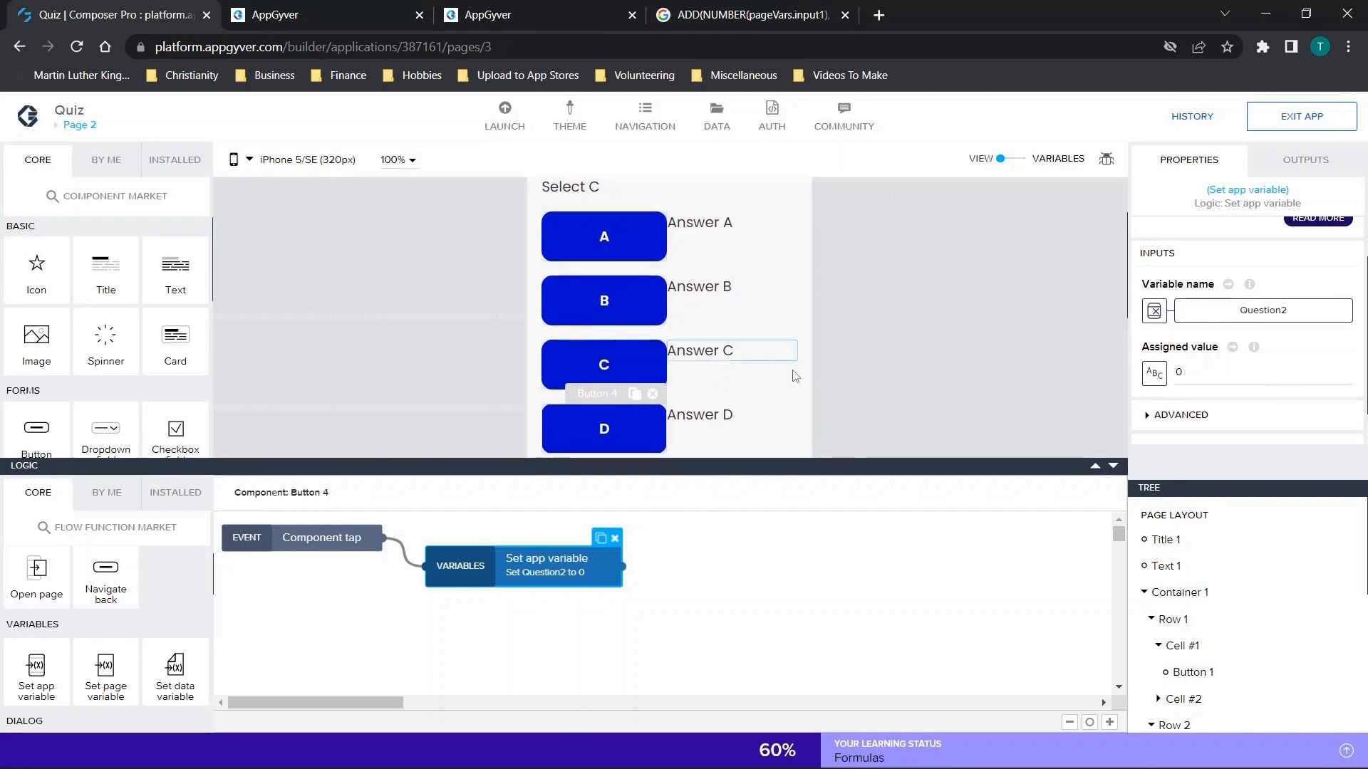
pyautogui.click(1113, 465)
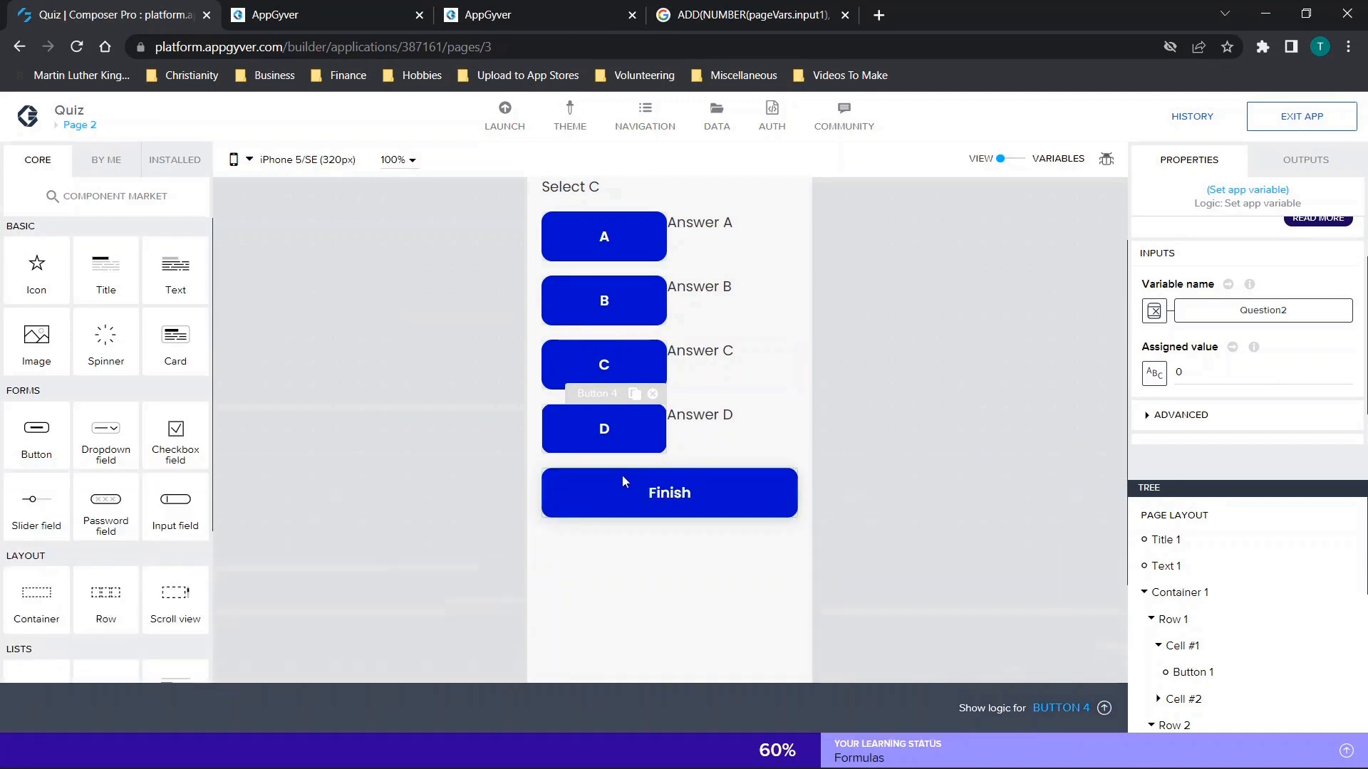
# Open the tap logic of answer button A and inspect the inputs of its Set app variable node.
pyautogui.scroll(2, 395, 361)
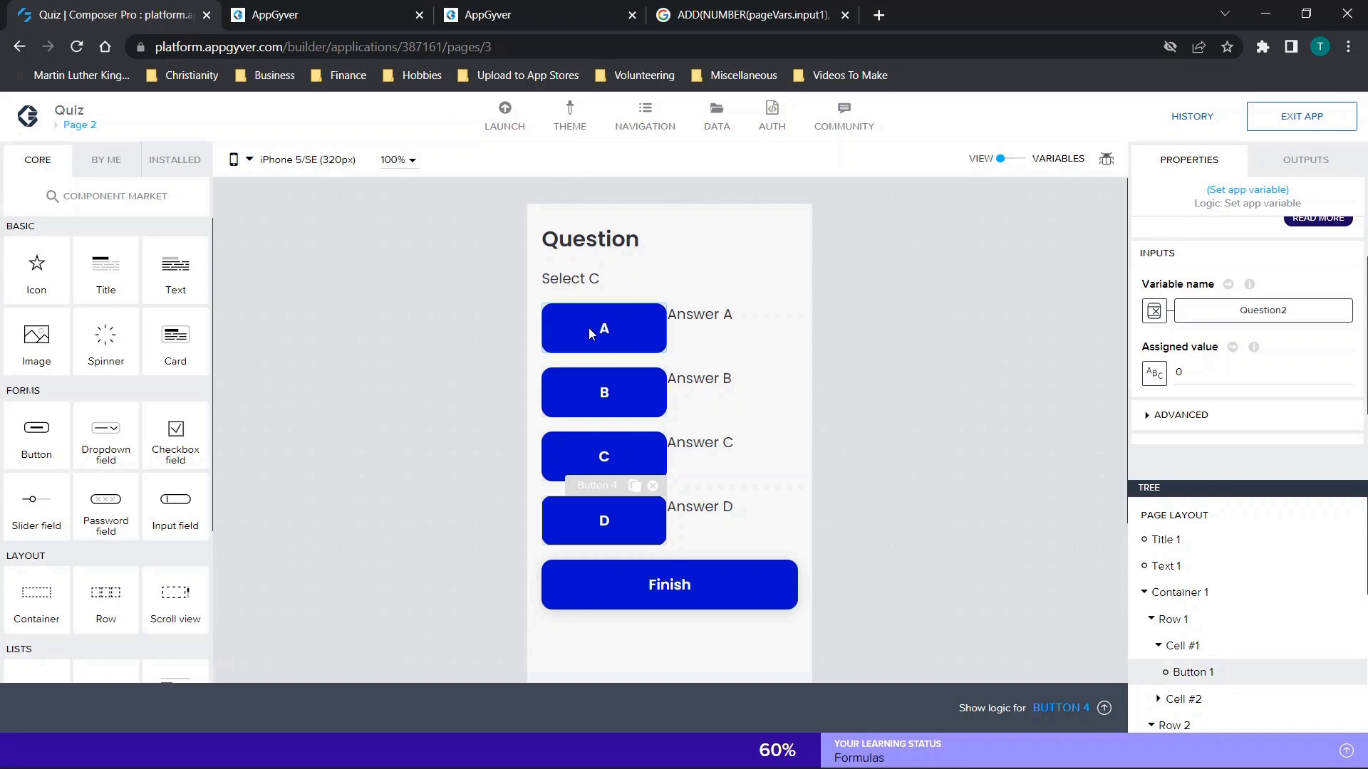
pyautogui.click(631, 318)
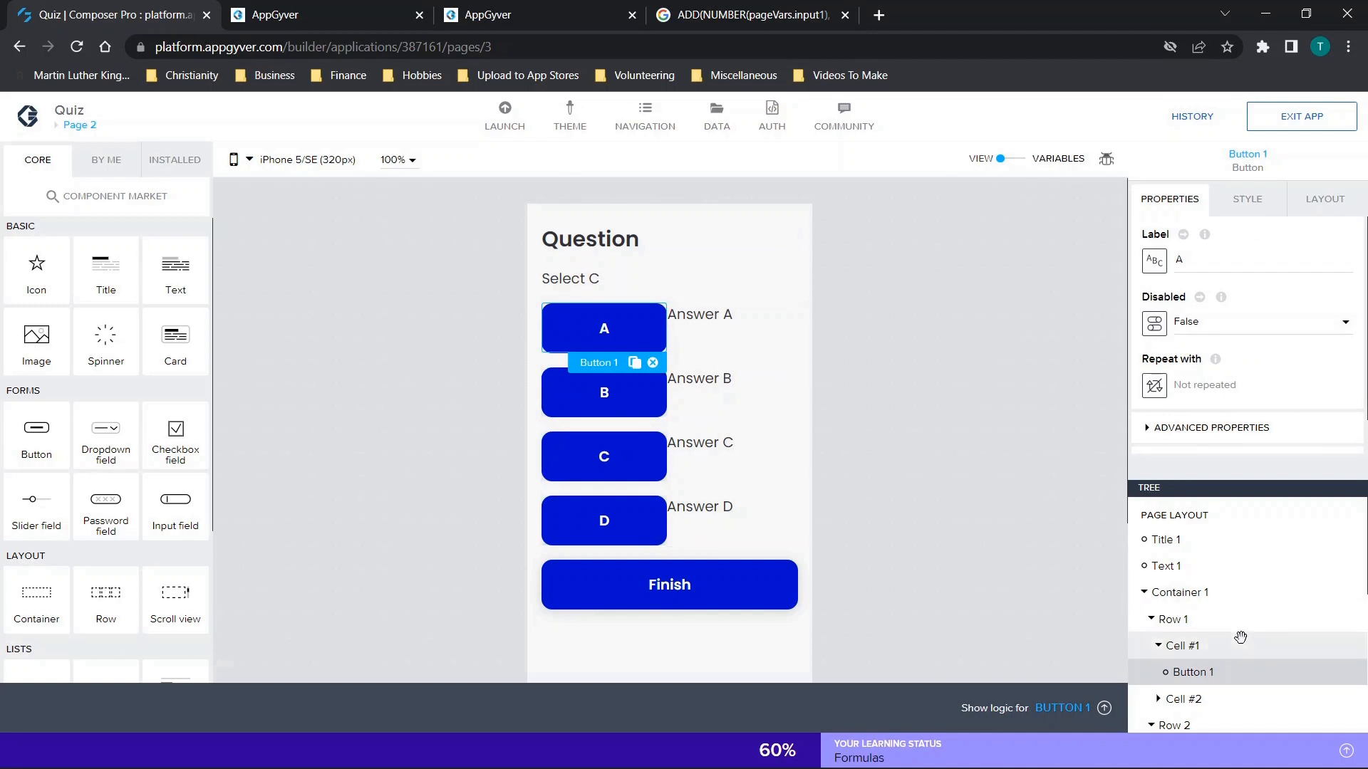
pyautogui.click(1073, 707)
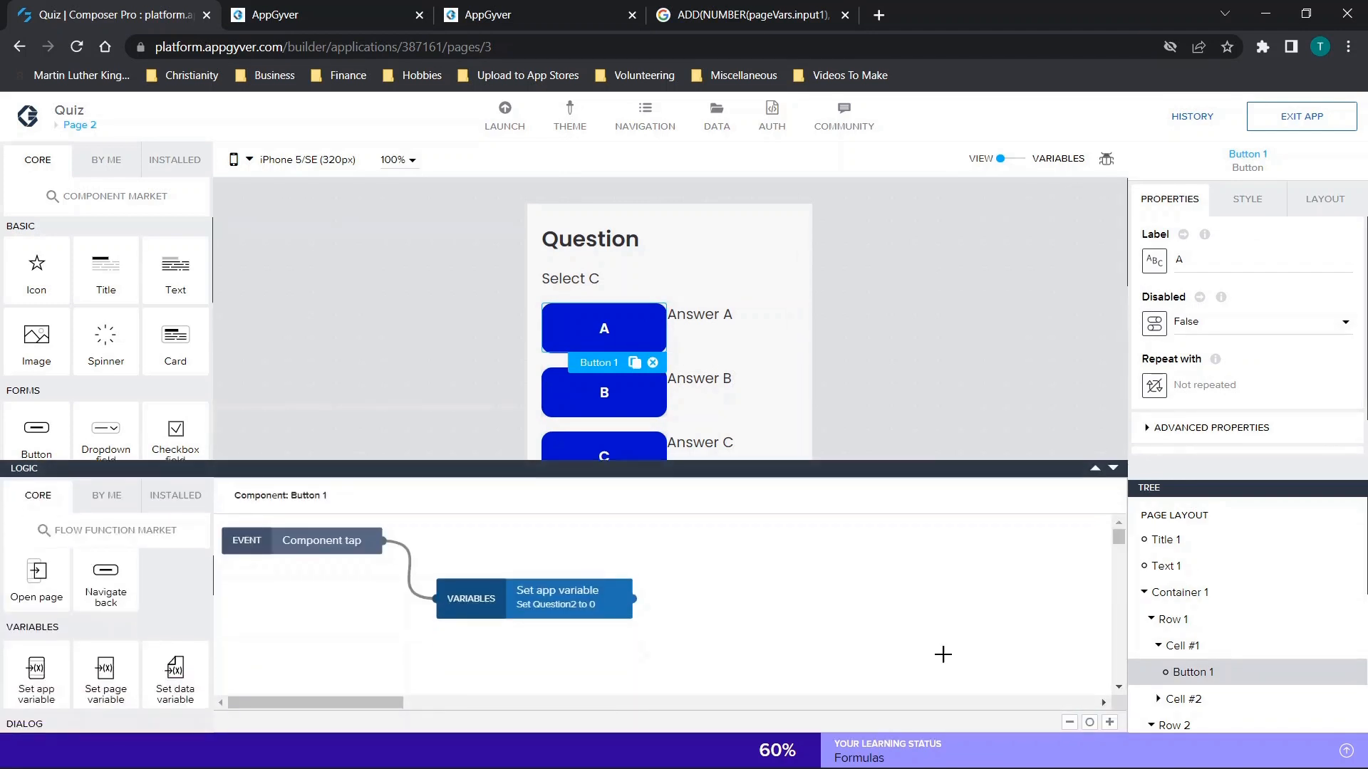
pyautogui.click(499, 595)
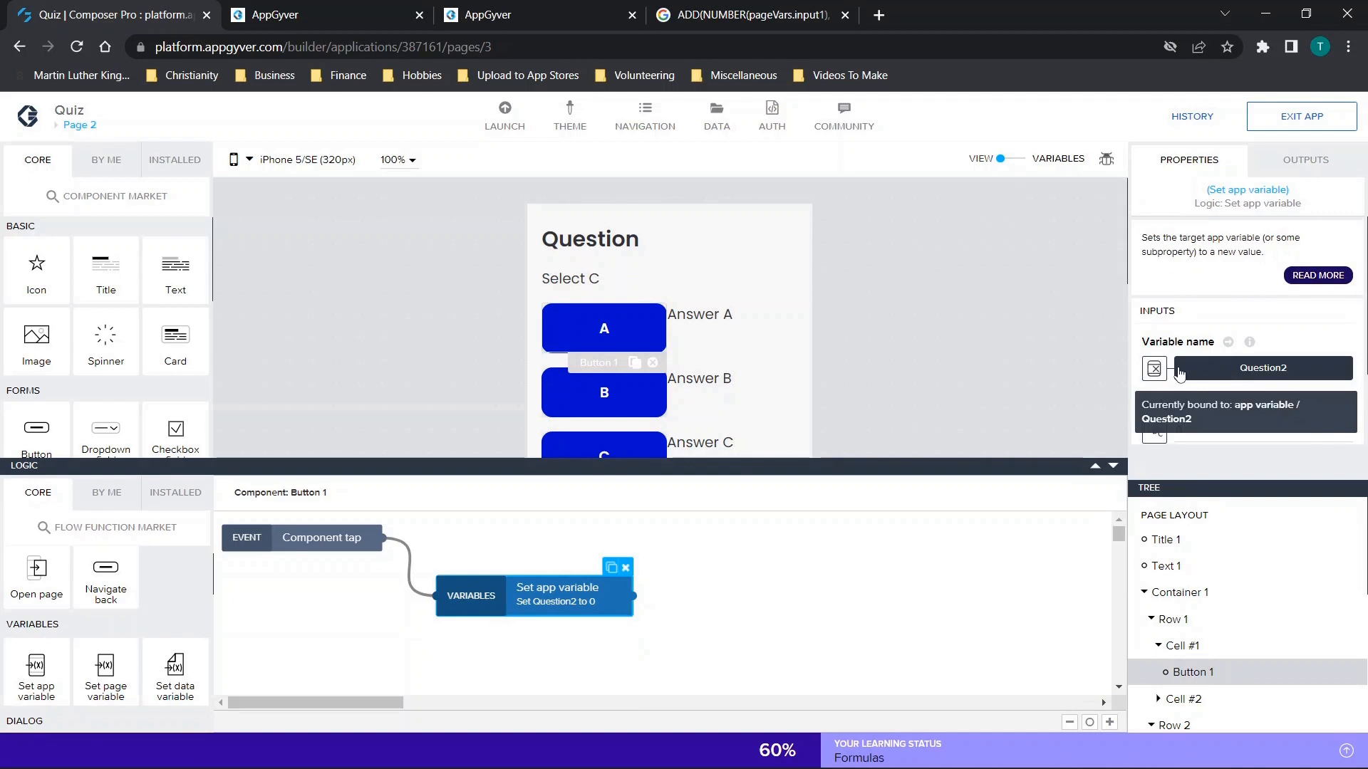
pyautogui.scroll(-1, 1185, 367)
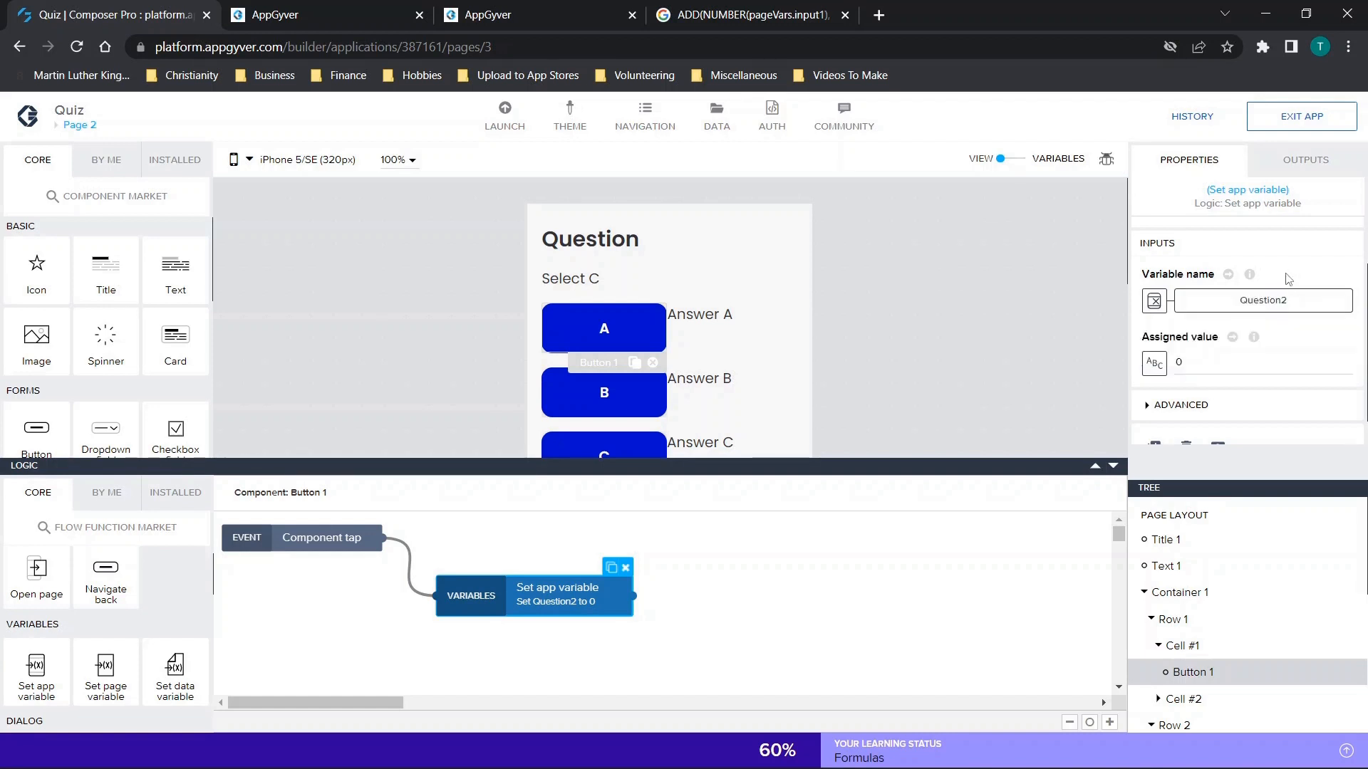
# Review the Data variable binding option for button A's assigned value and close the binding dialog without changing it.
pyautogui.click(1155, 364)
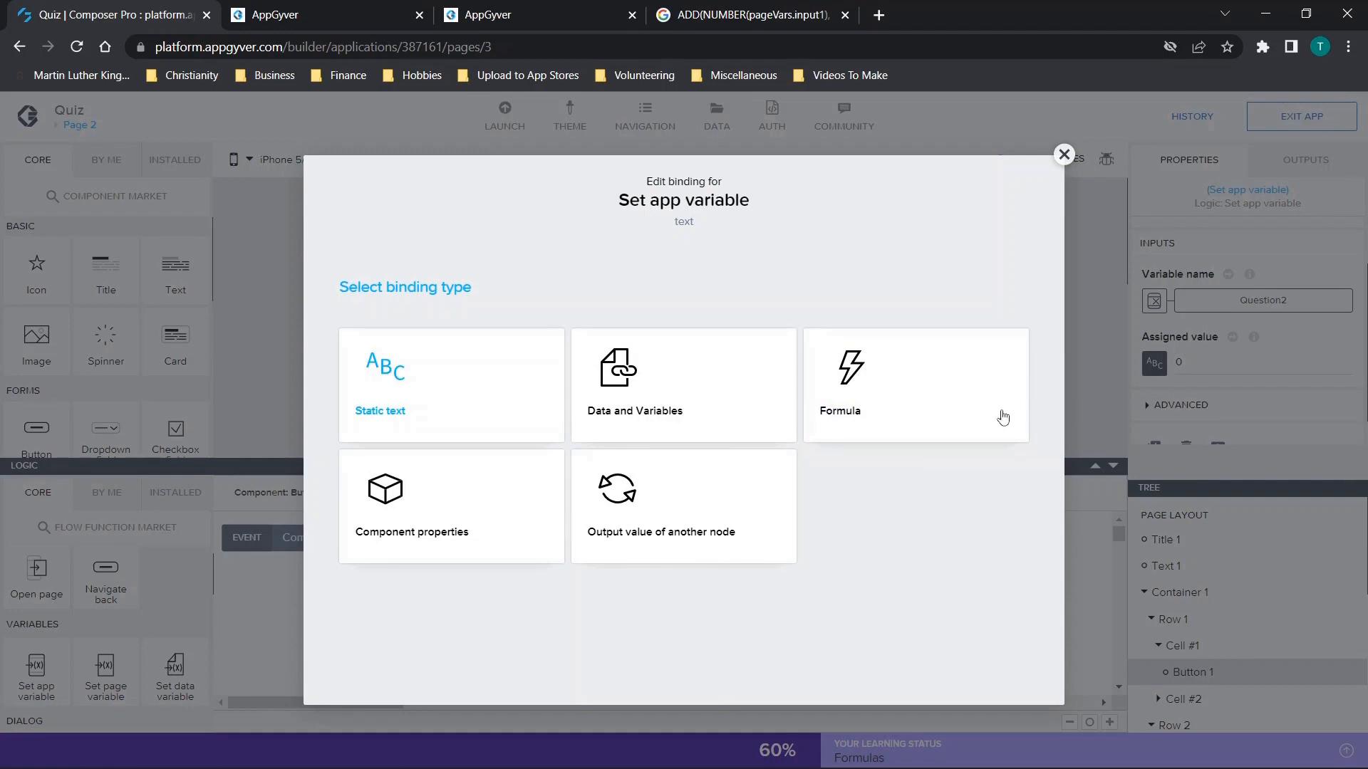
pyautogui.click(655, 409)
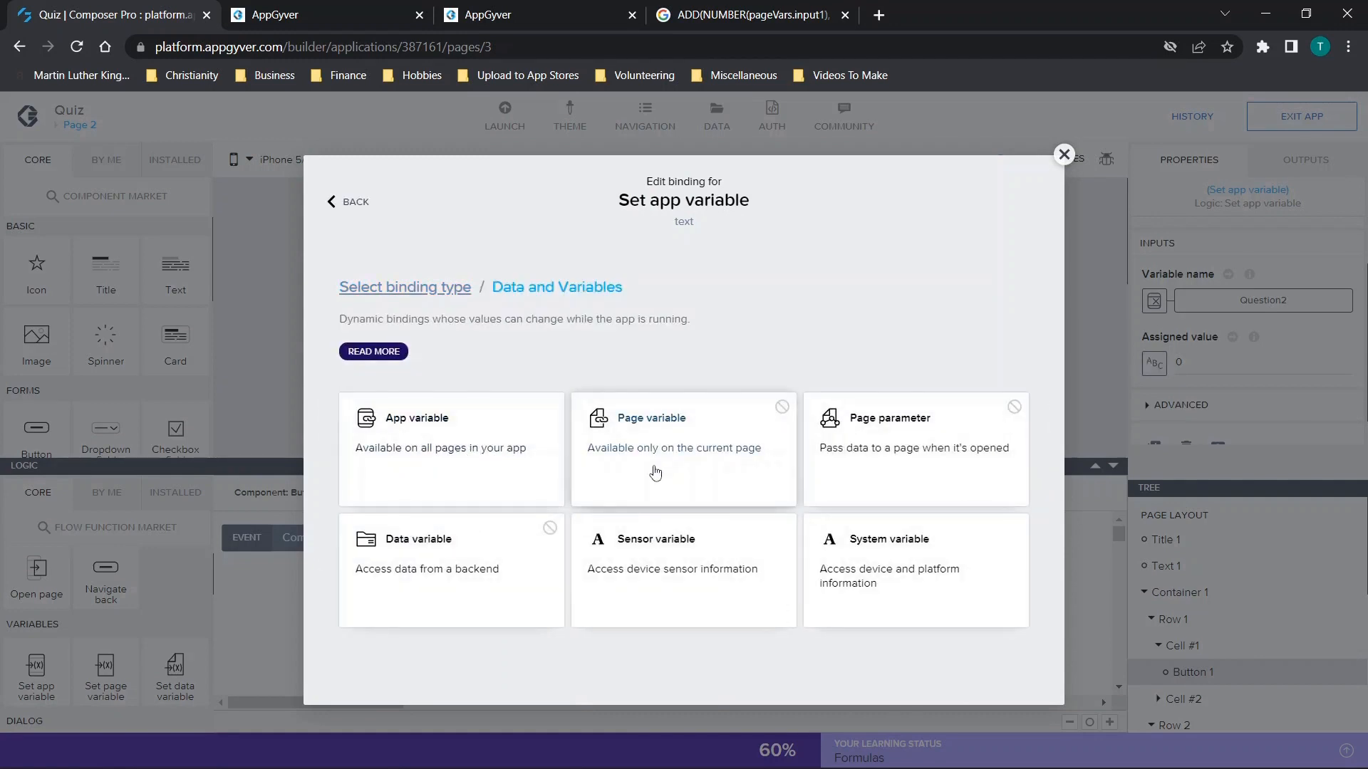
pyautogui.click(460, 548)
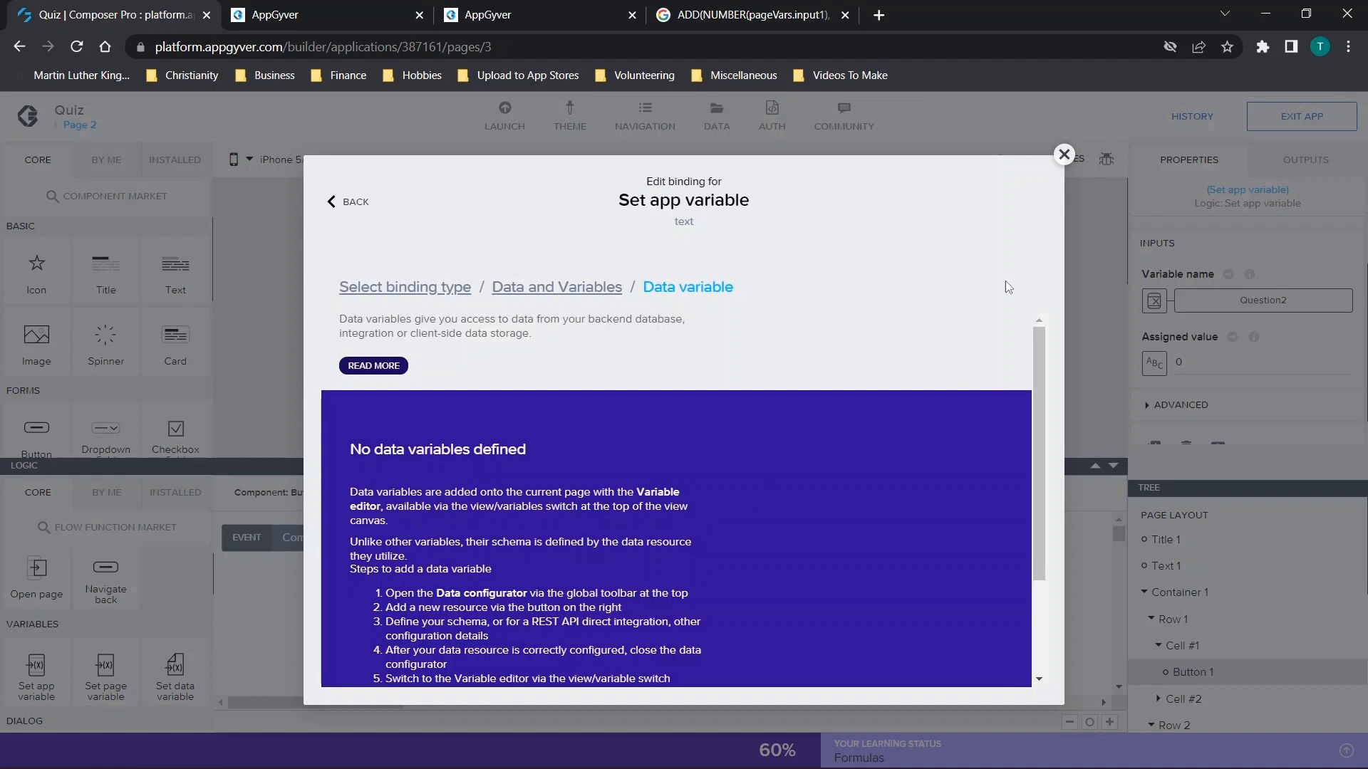
pyautogui.click(1064, 154)
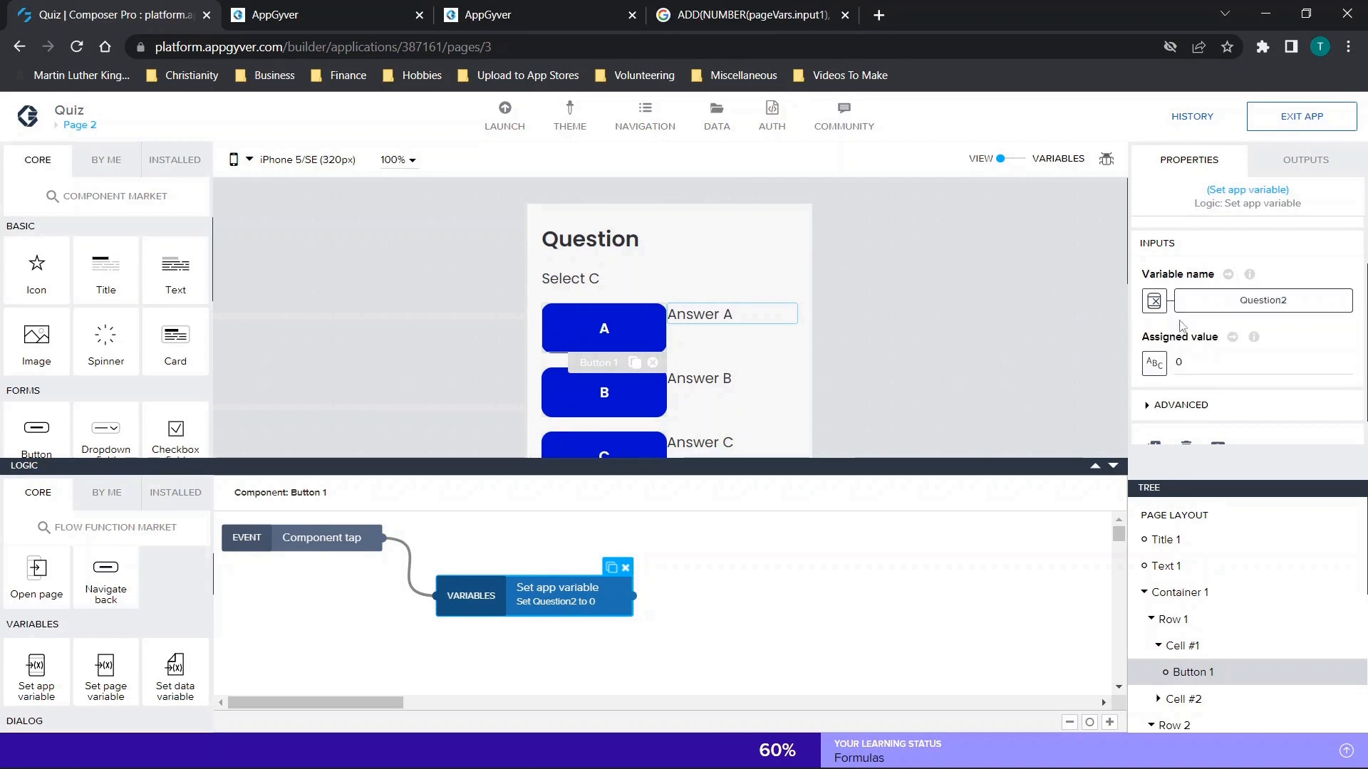
# Check the binding types for button A's assigned value once more, close them, and highlight the static value.
pyautogui.click(1179, 361)
pyautogui.click(1154, 363)
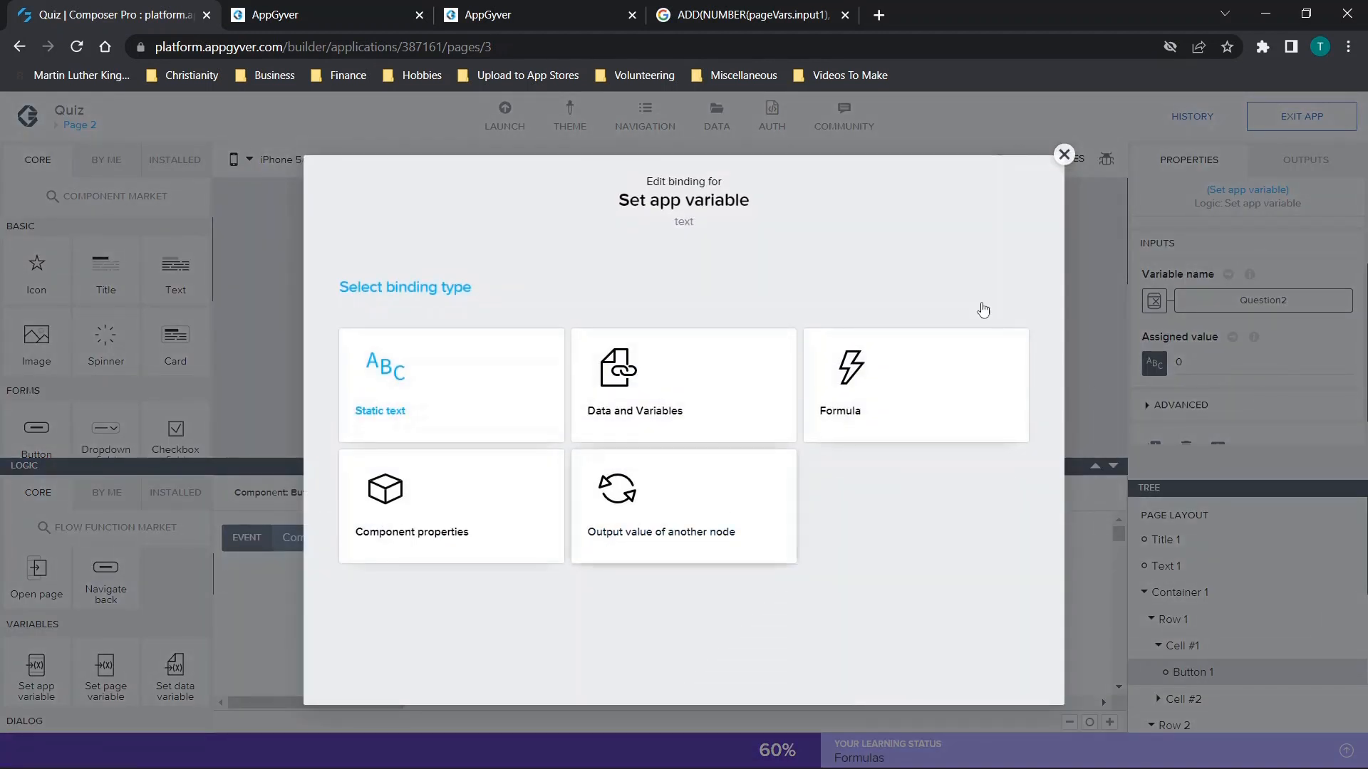
pyautogui.click(1063, 155)
pyautogui.click(1185, 362)
pyautogui.doubleClick(1185, 362)
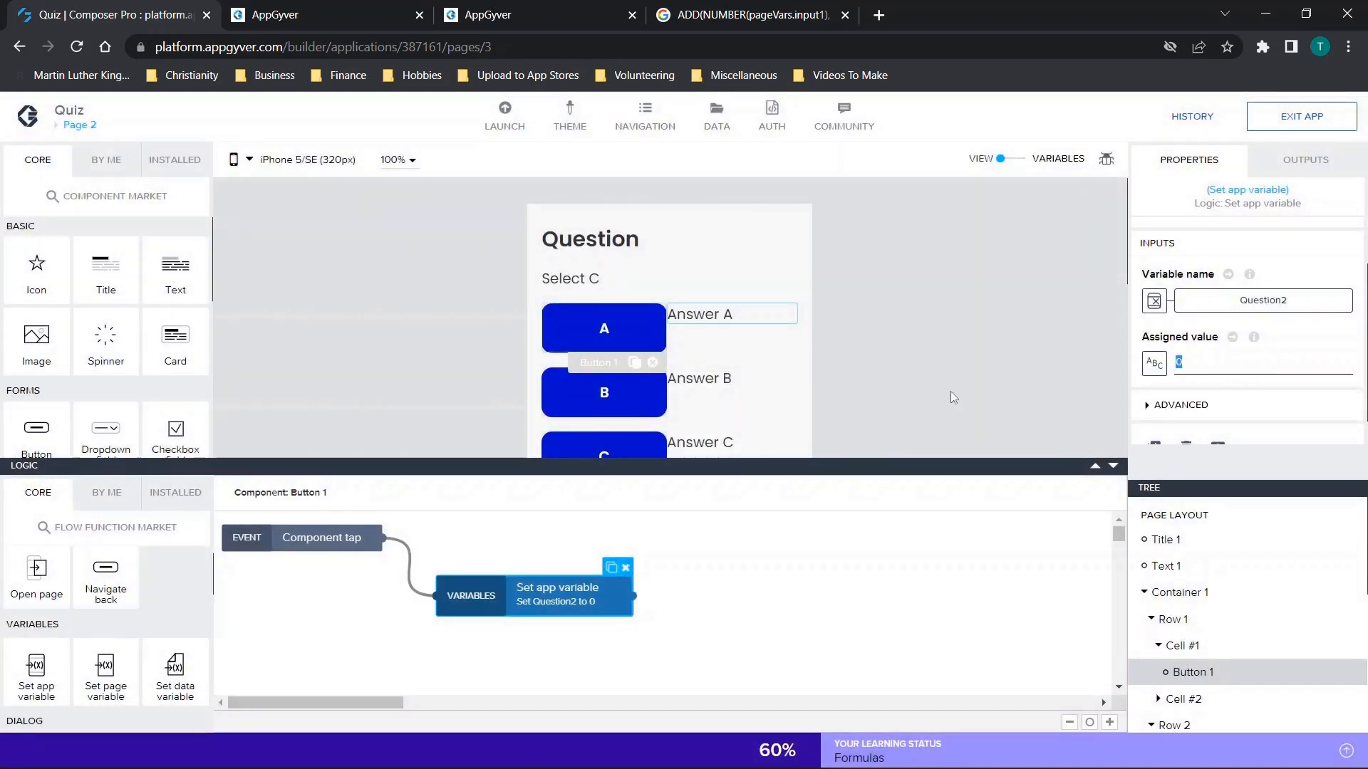
# Compare the tap logic of the answer buttons on Page 2, ending on button C.
pyautogui.scroll(-1, 950, 392)
pyautogui.click(610, 269)
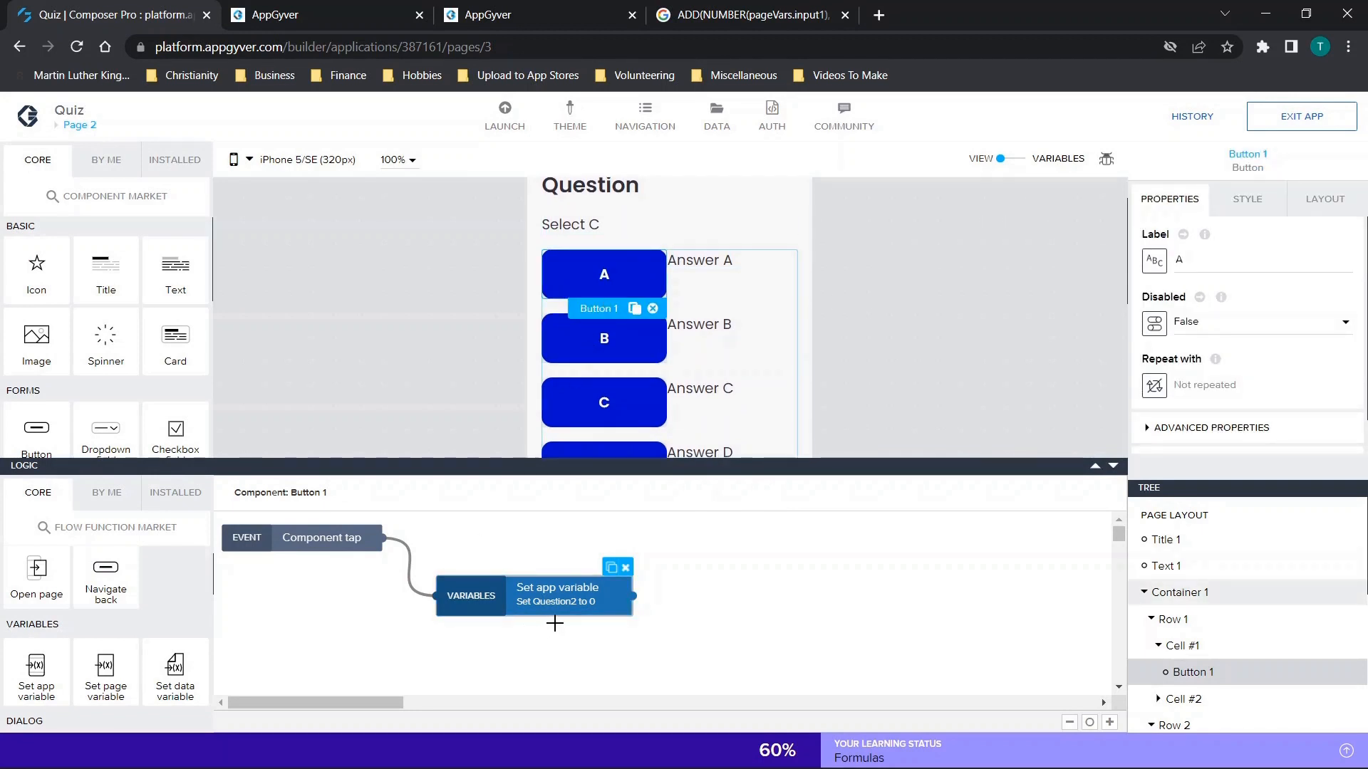
pyautogui.click(592, 404)
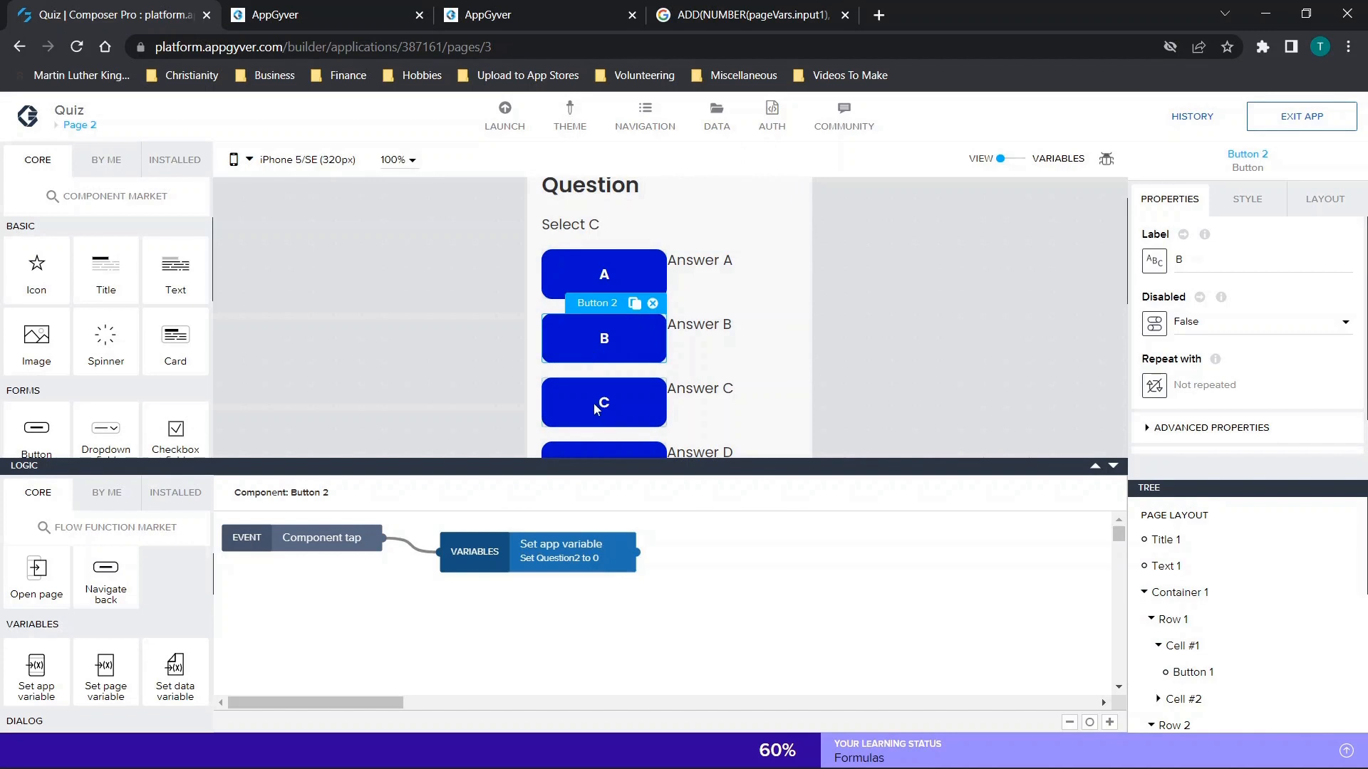
pyautogui.scroll(-2, 592, 403)
pyautogui.click(605, 400)
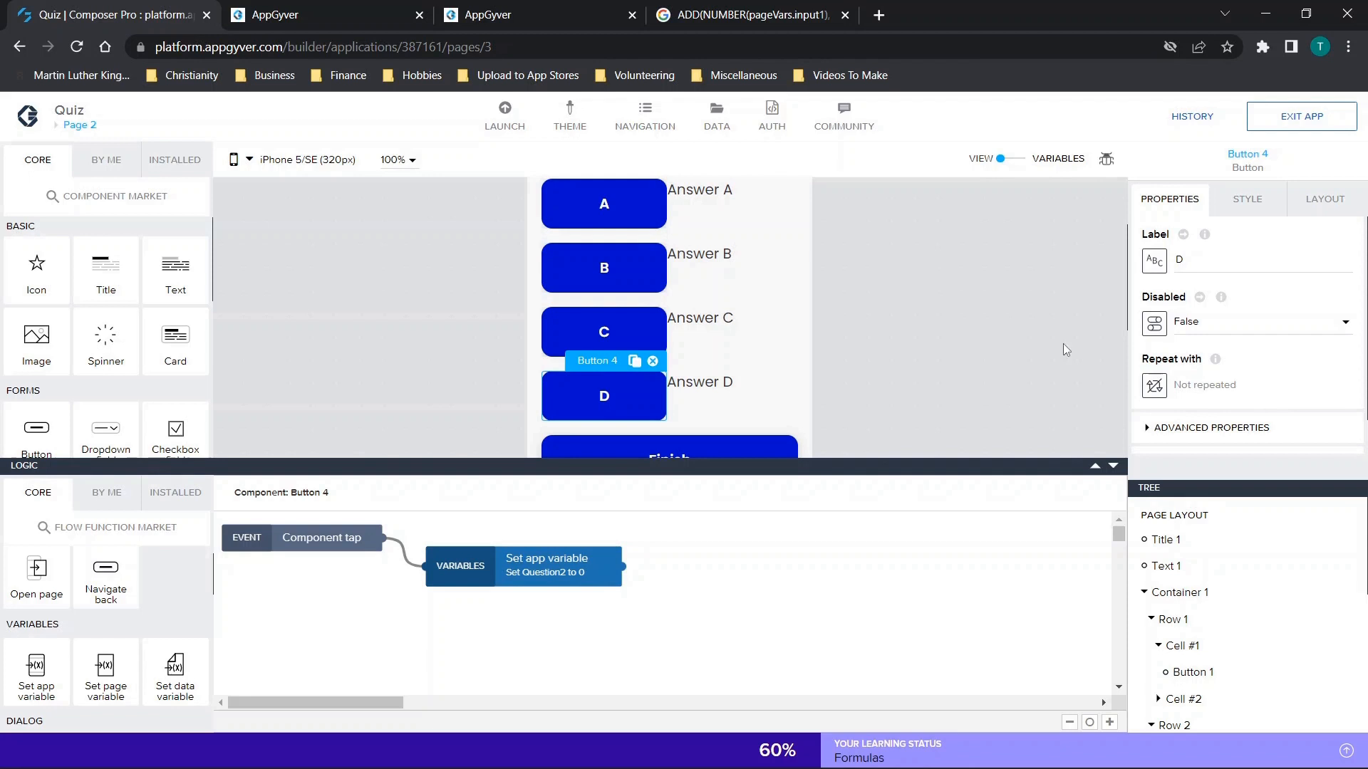
pyautogui.click(613, 335)
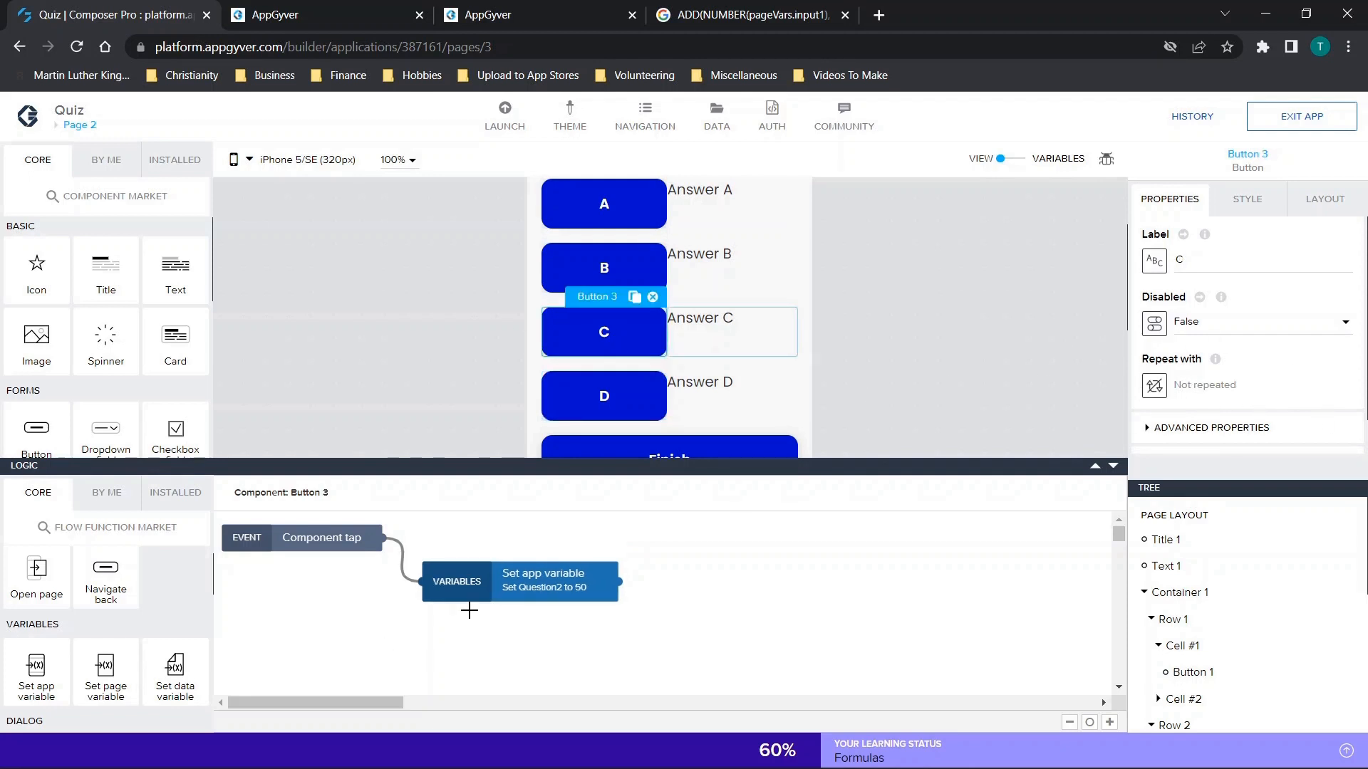
# Inspect the assigned value in button C's Set app variable node, then hide the logic.
pyautogui.click(464, 588)
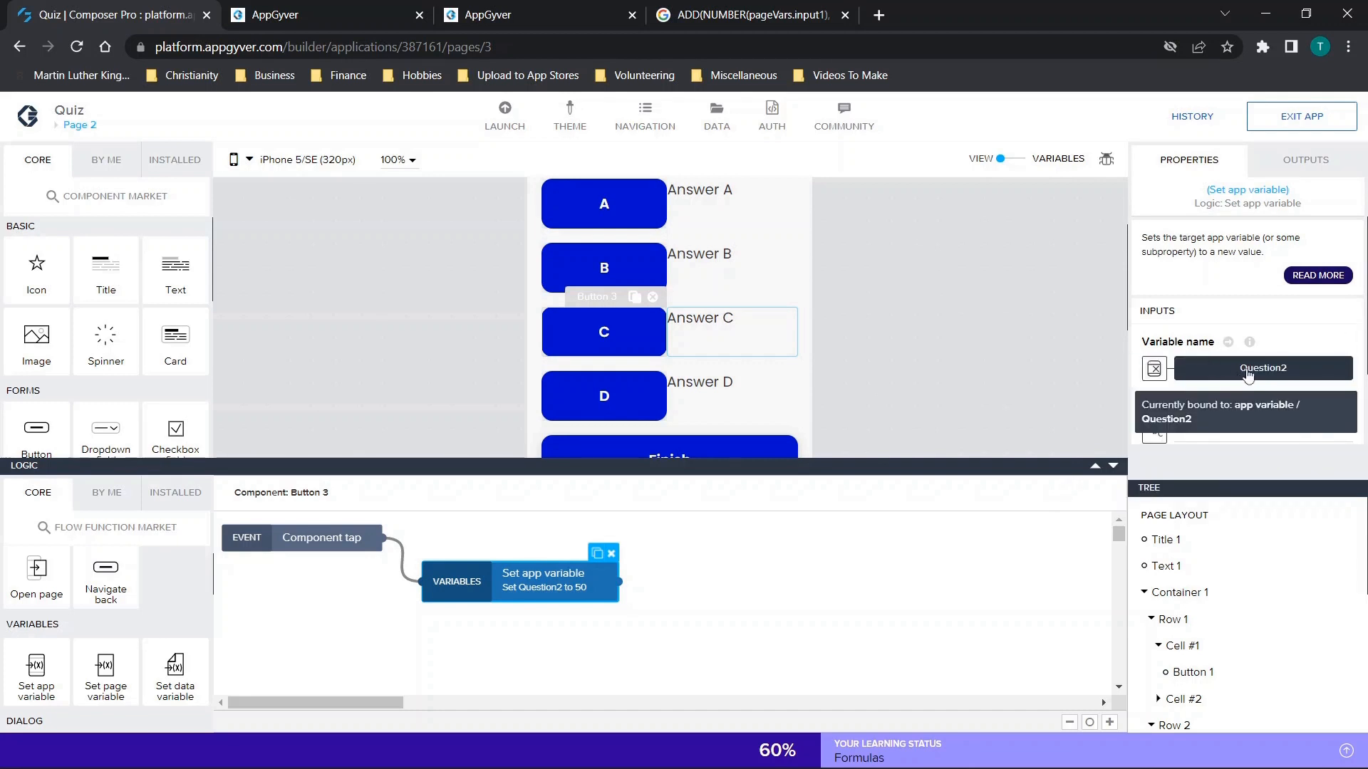
pyautogui.scroll(-2, 1248, 376)
pyautogui.moveTo(1203, 328); pyautogui.dragTo(1158, 334)
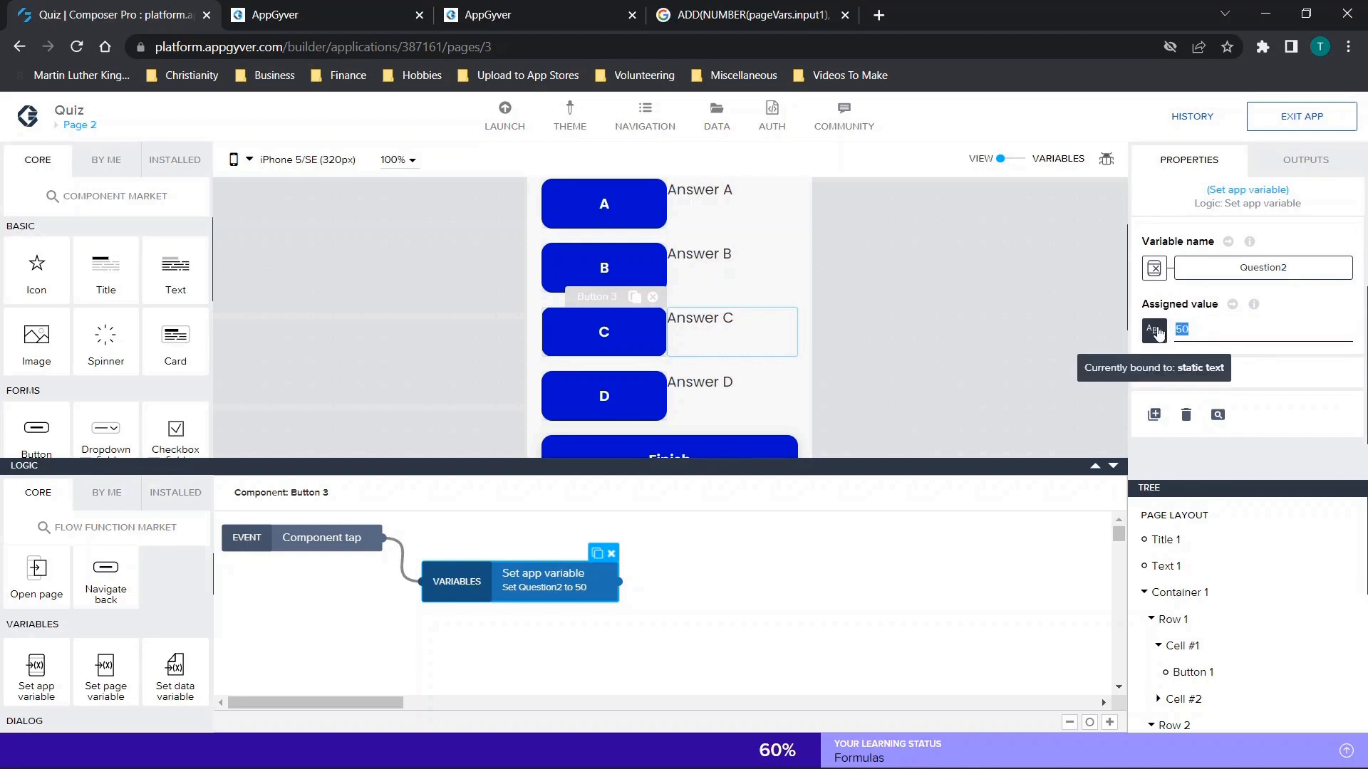
pyautogui.click(1194, 325)
pyautogui.click(1114, 467)
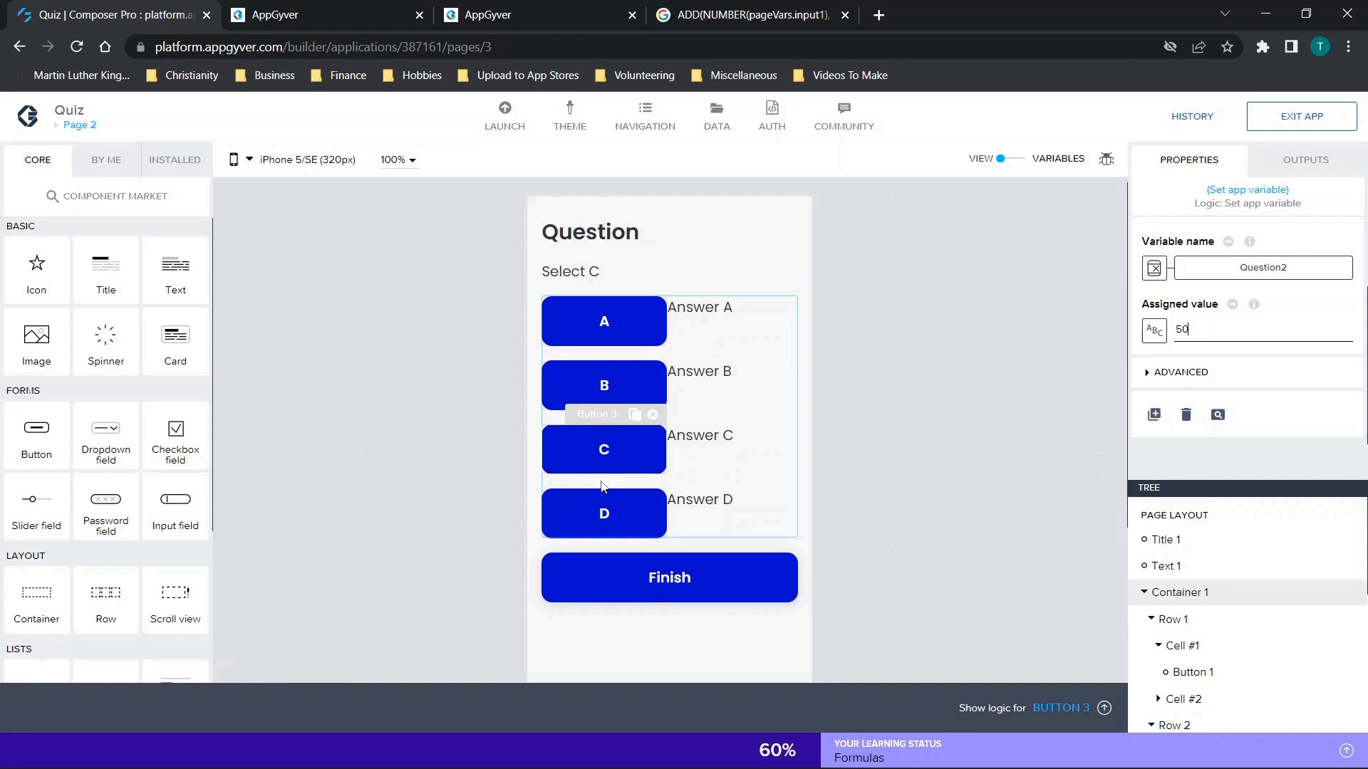
# Expand the advanced properties of answer button C and show its Visible setting.
pyautogui.click(597, 452)
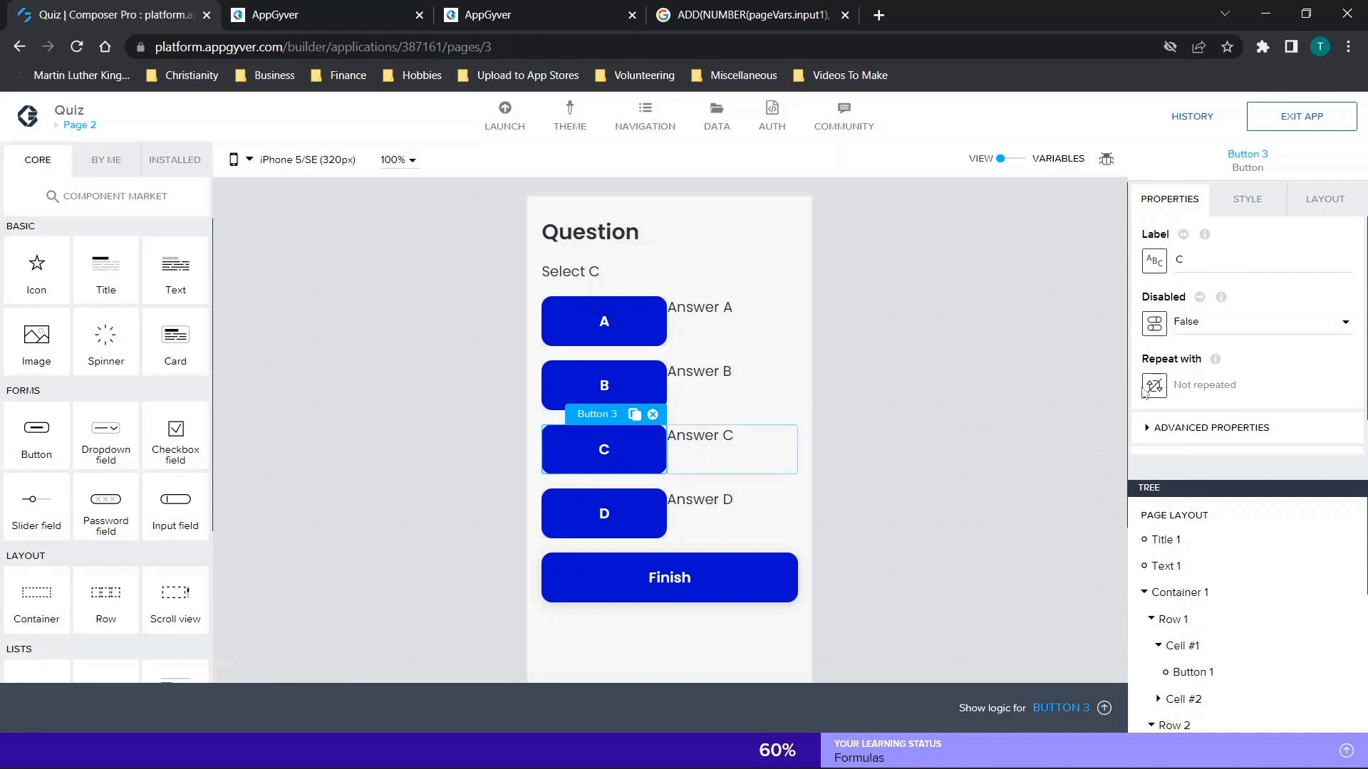
pyautogui.scroll(-1, 1281, 340)
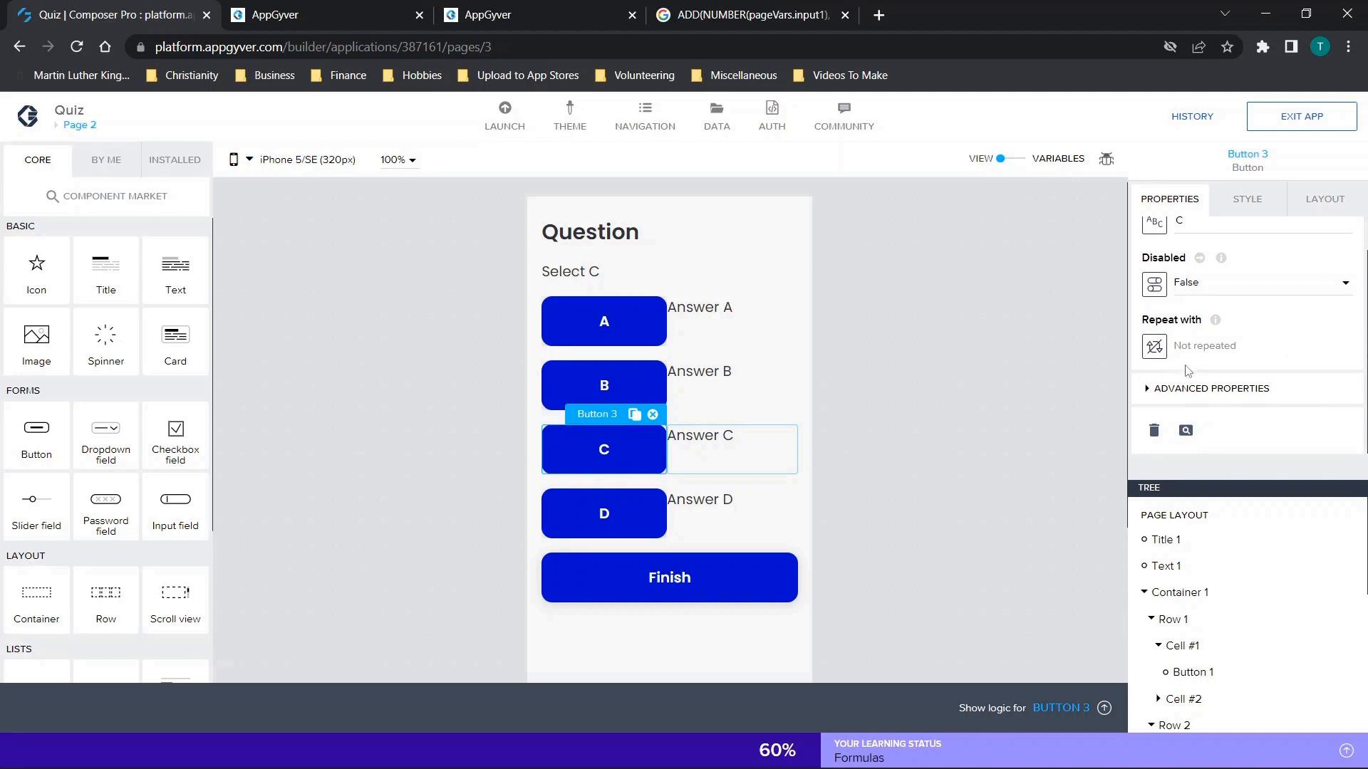
pyautogui.click(1177, 393)
pyautogui.scroll(-4, 1177, 397)
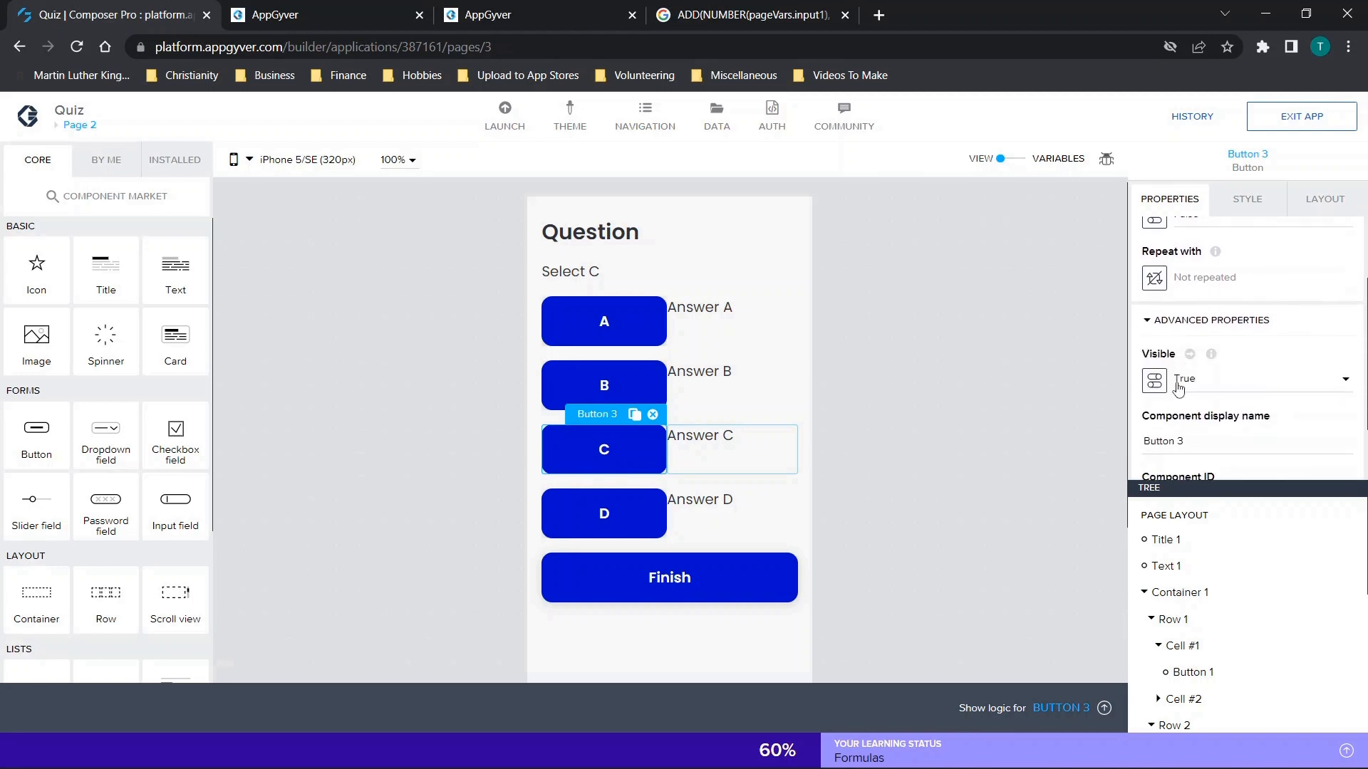
# Examine the properties of the answer text labels on Page 2, ending on the Answer A text.
pyautogui.scroll(2, 1177, 388)
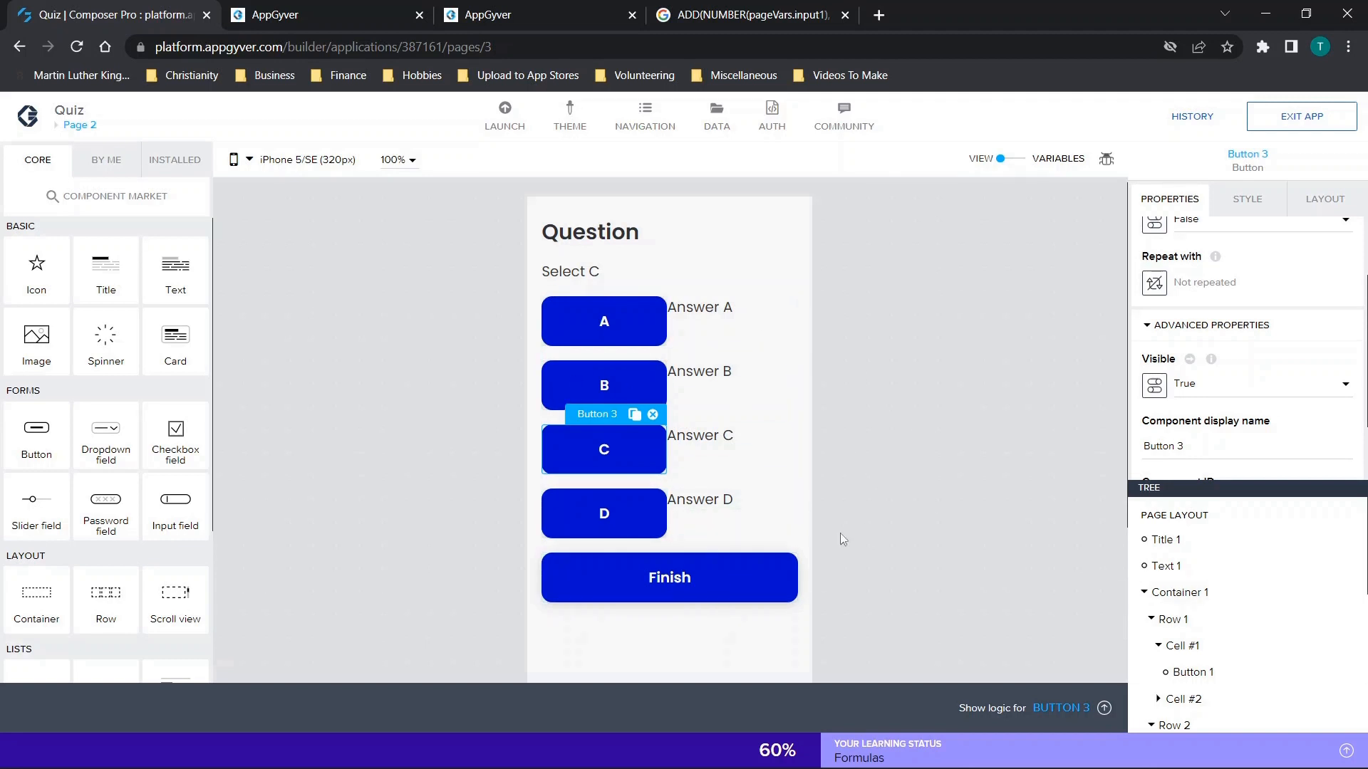
pyautogui.click(726, 369)
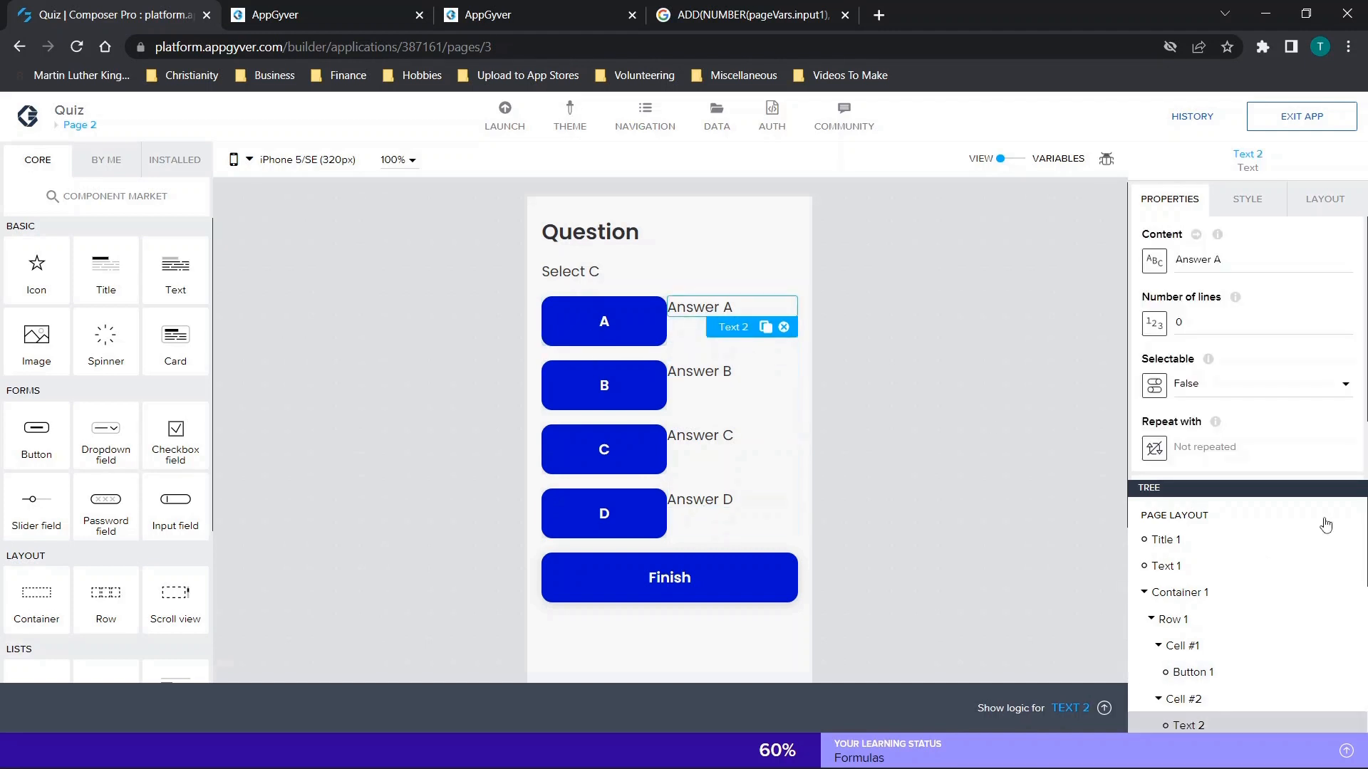
pyautogui.scroll(-1, 1272, 412)
pyautogui.scroll(1, 1208, 239)
pyautogui.scroll(-1, 1168, 431)
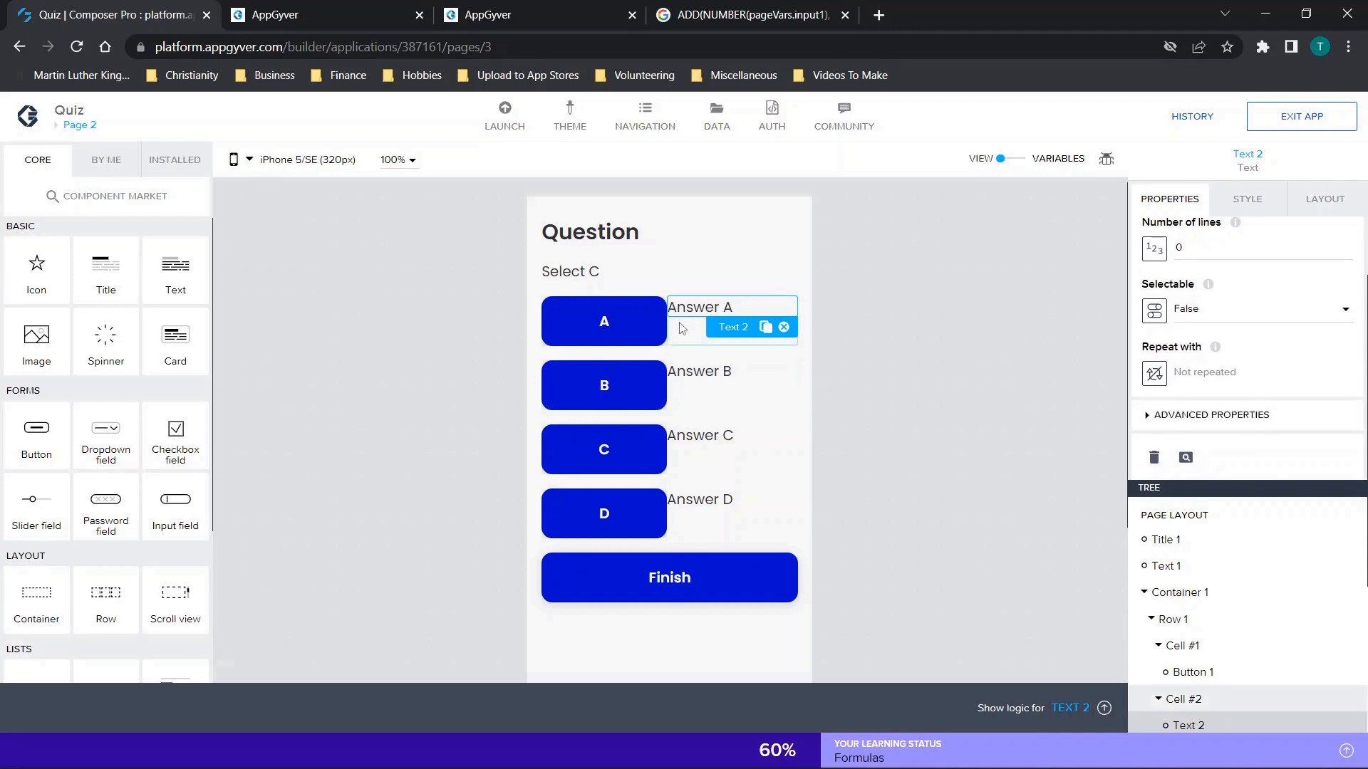
# Go through answer buttons A, B, C and D in turn to view their properties.
pyautogui.click(641, 314)
pyautogui.click(596, 390)
pyautogui.click(606, 453)
pyautogui.click(616, 514)
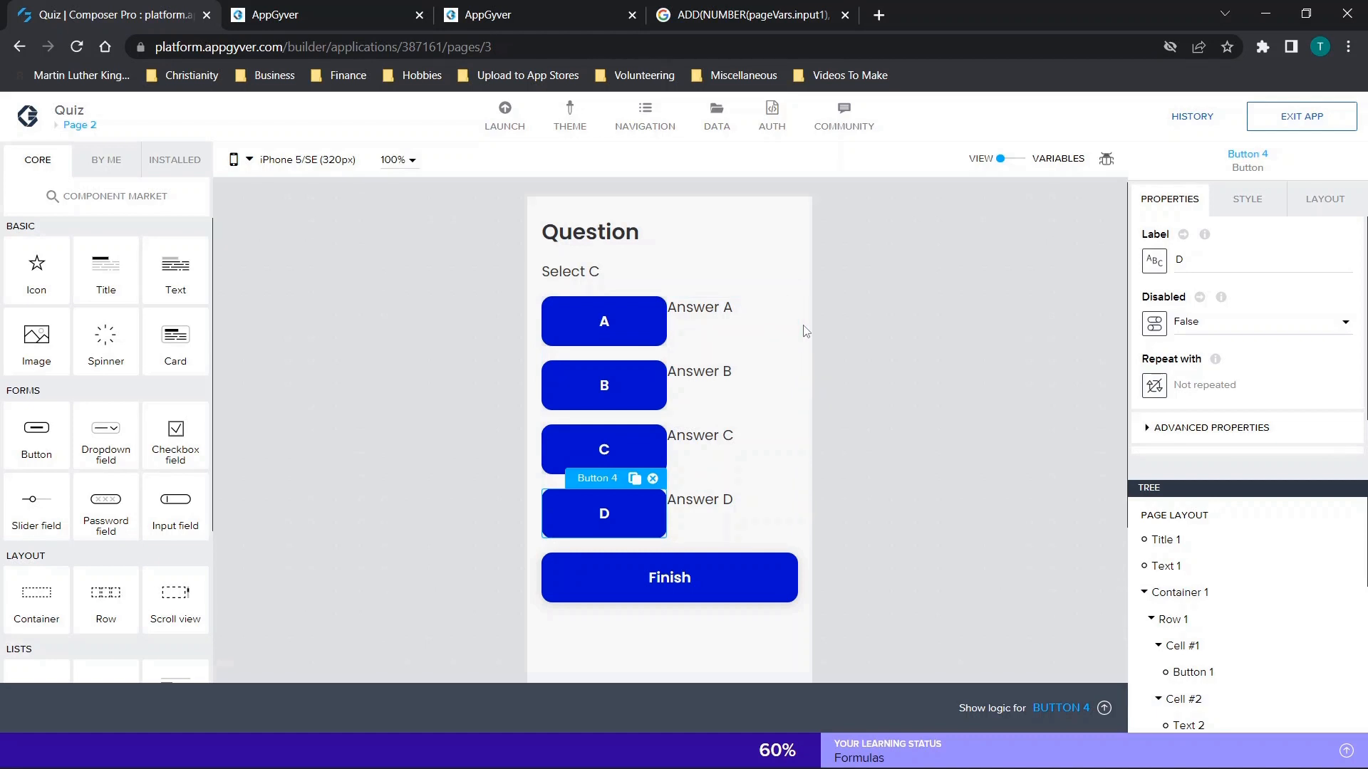
# Show the tap logic of answer button A and inspect its Set app variable node's variable name and assigned value.
pyautogui.click(584, 322)
pyautogui.scroll(-1, 1180, 420)
pyautogui.click(1067, 708)
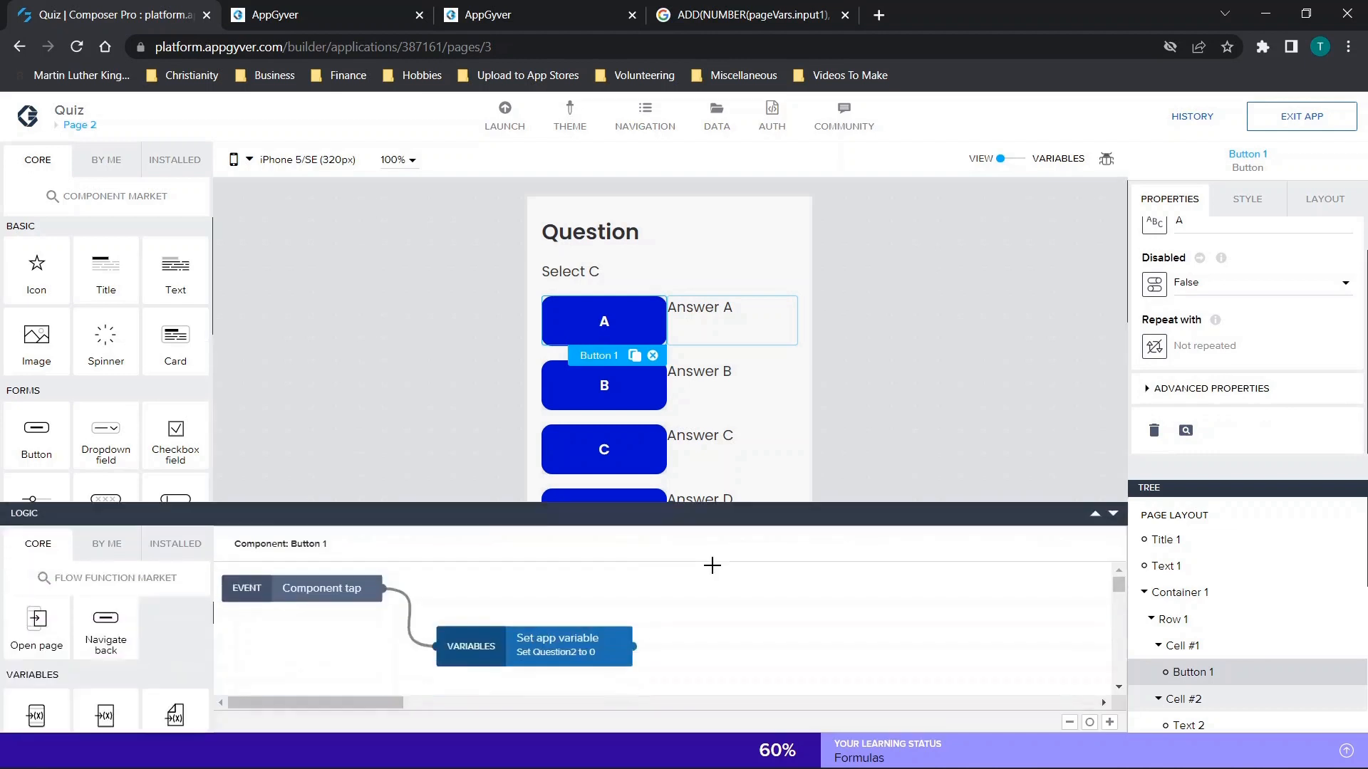
pyautogui.click(535, 614)
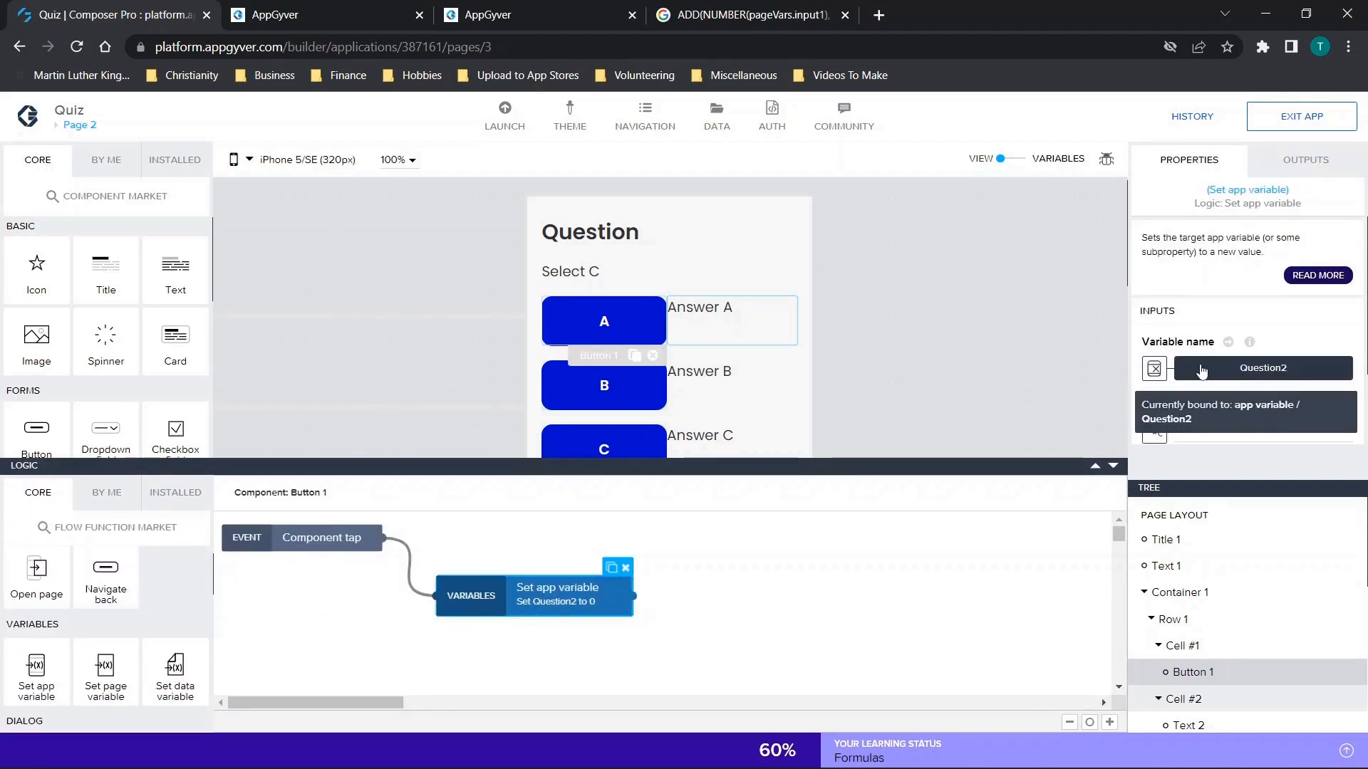
pyautogui.scroll(-1, 1311, 367)
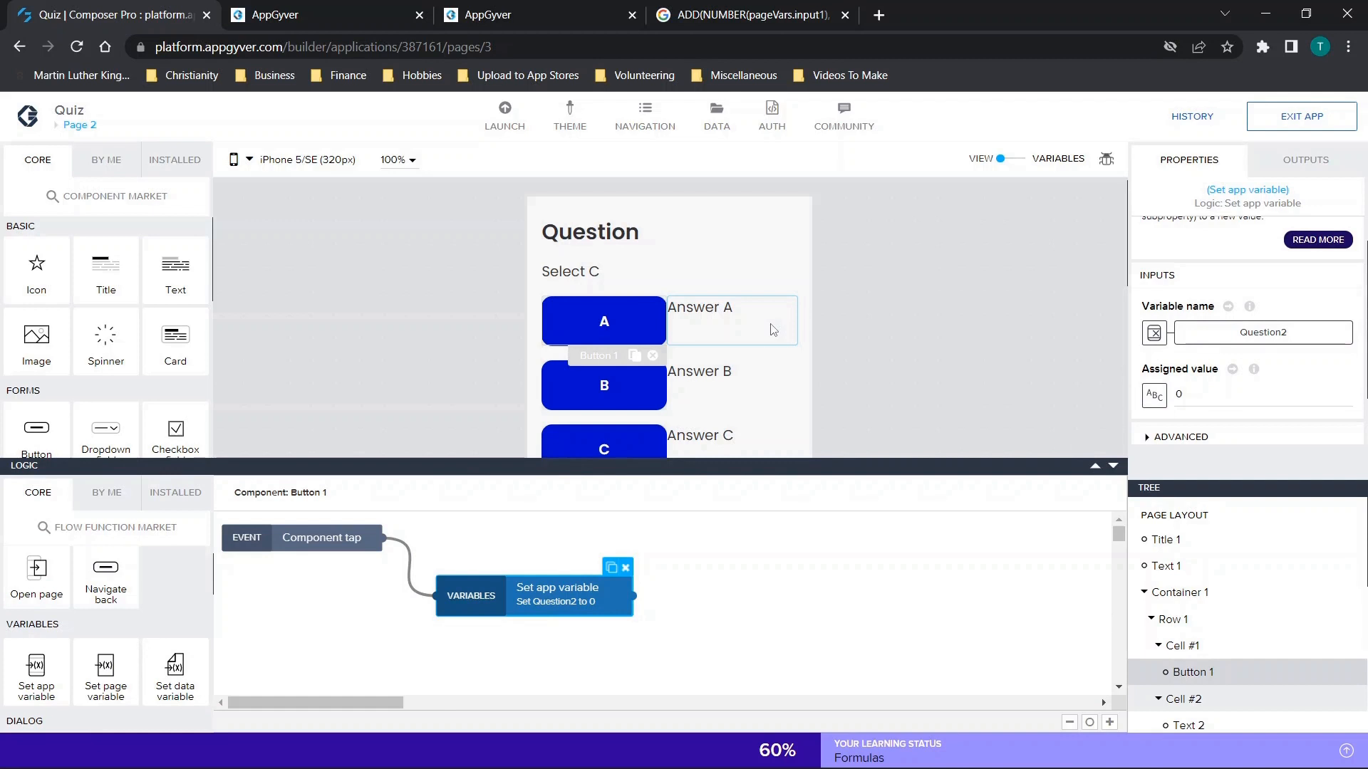
# Select answer button B and expand its advanced properties to check the Visible setting and display name.
pyautogui.click(629, 385)
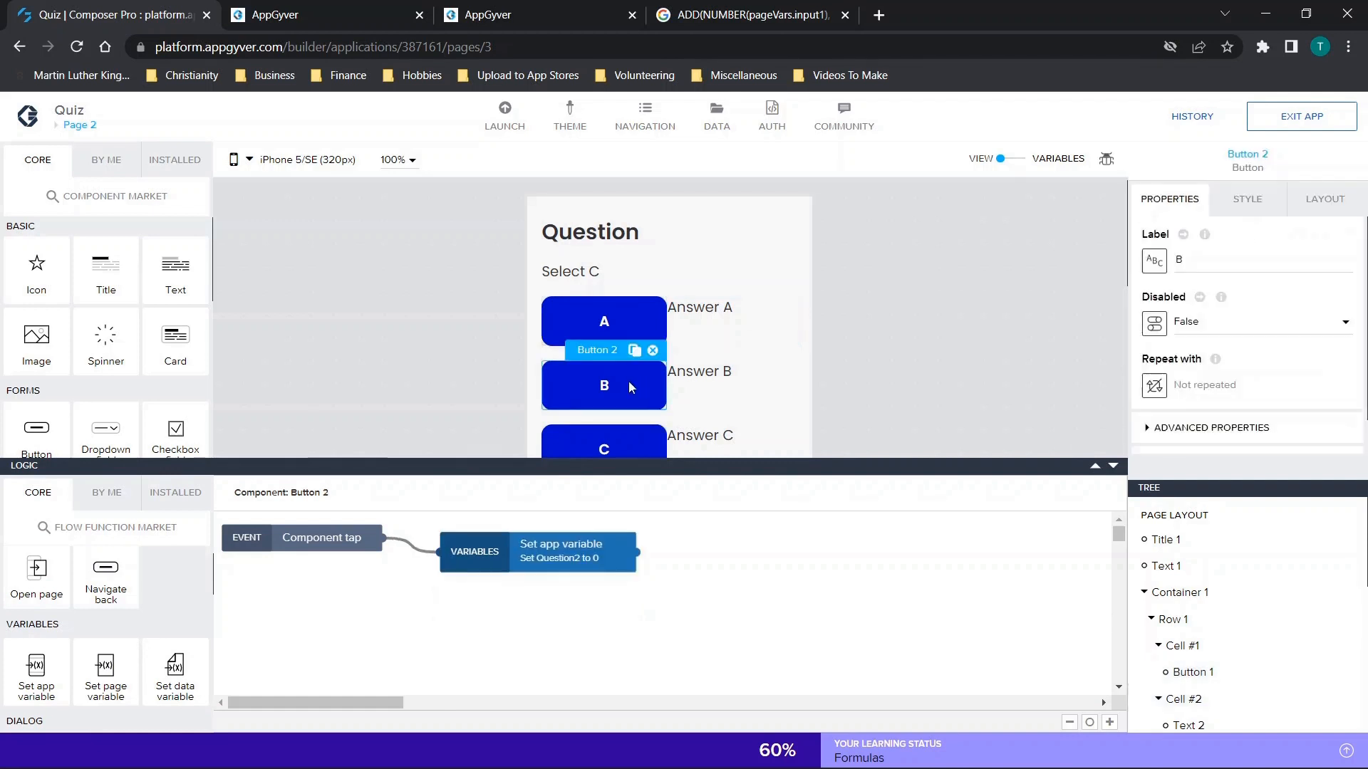
pyautogui.scroll(-1, 1161, 389)
pyautogui.click(1161, 388)
pyautogui.scroll(-3, 1161, 388)
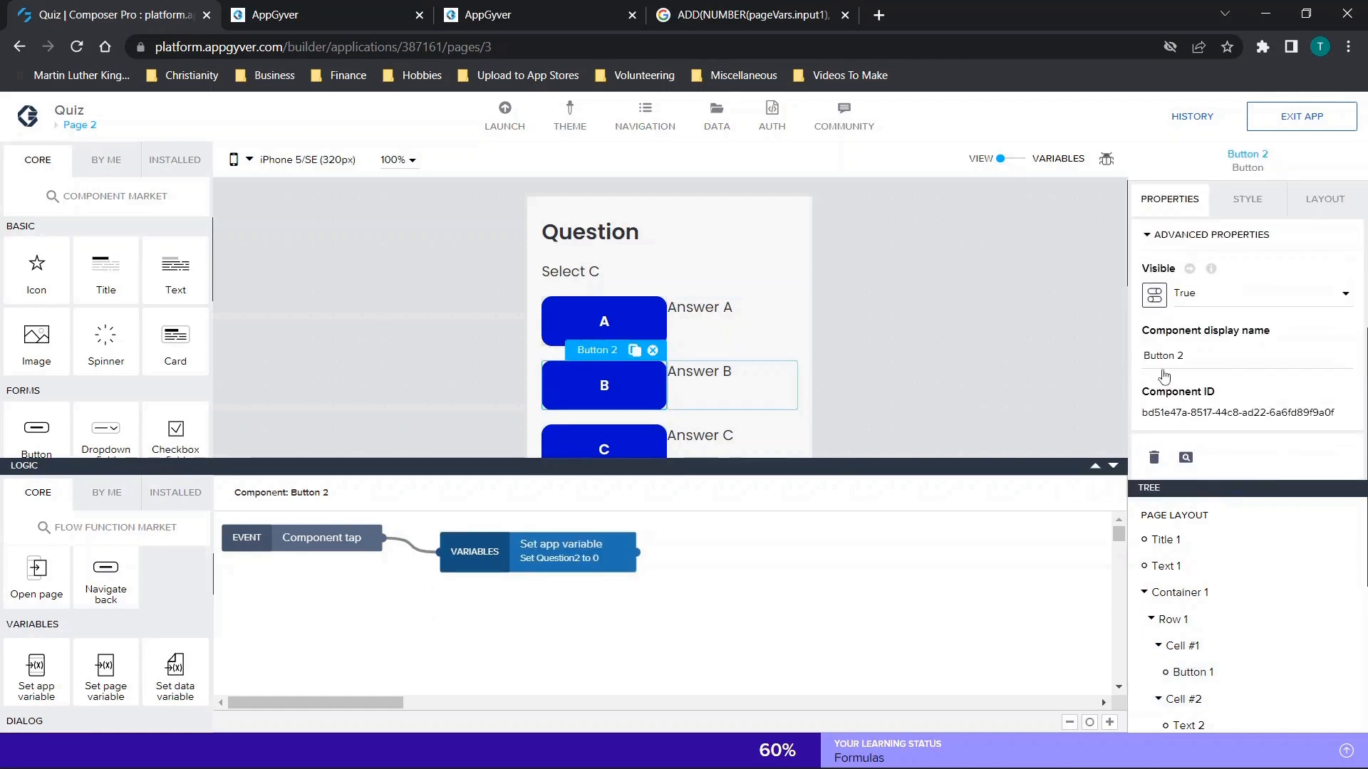
pyautogui.scroll(2, 1164, 356)
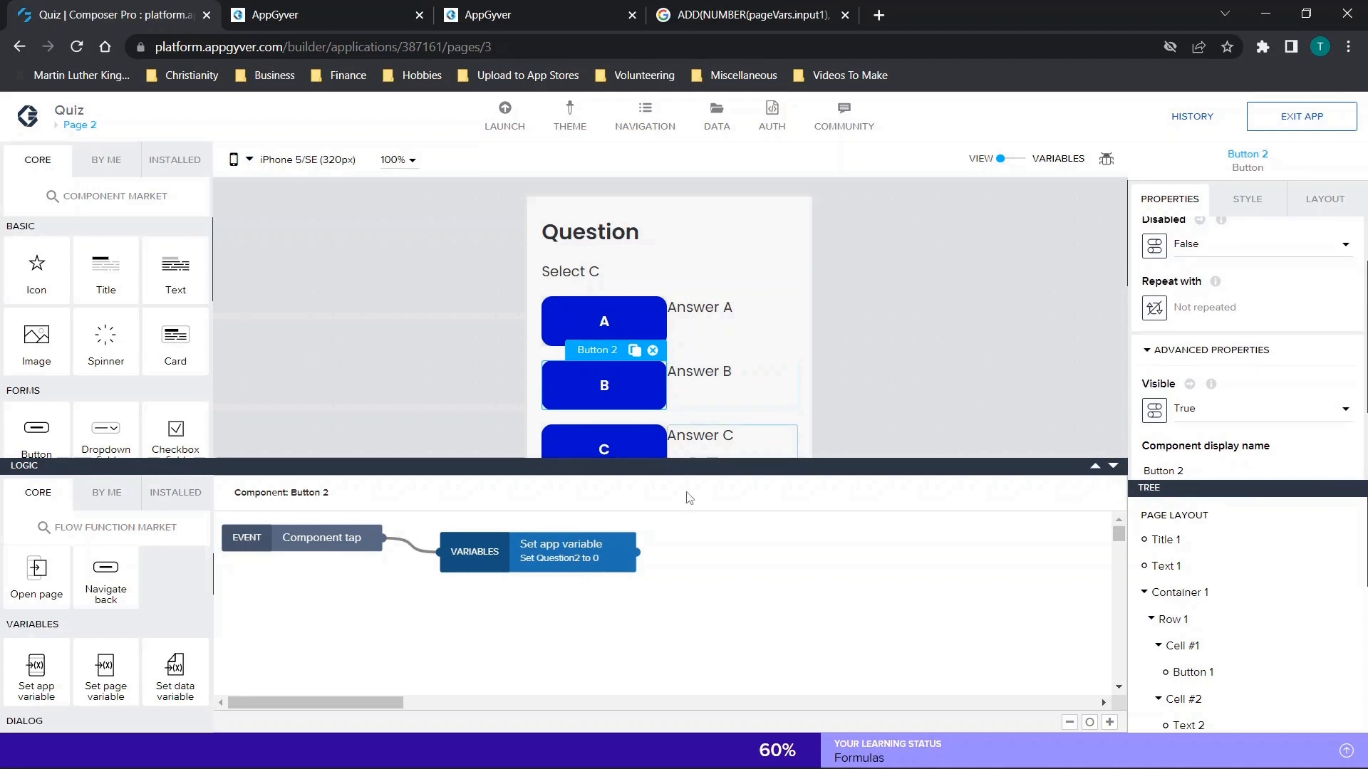
# Inspect the Set app variable node in button B's tap logic, then hide the logic.
pyautogui.click(598, 545)
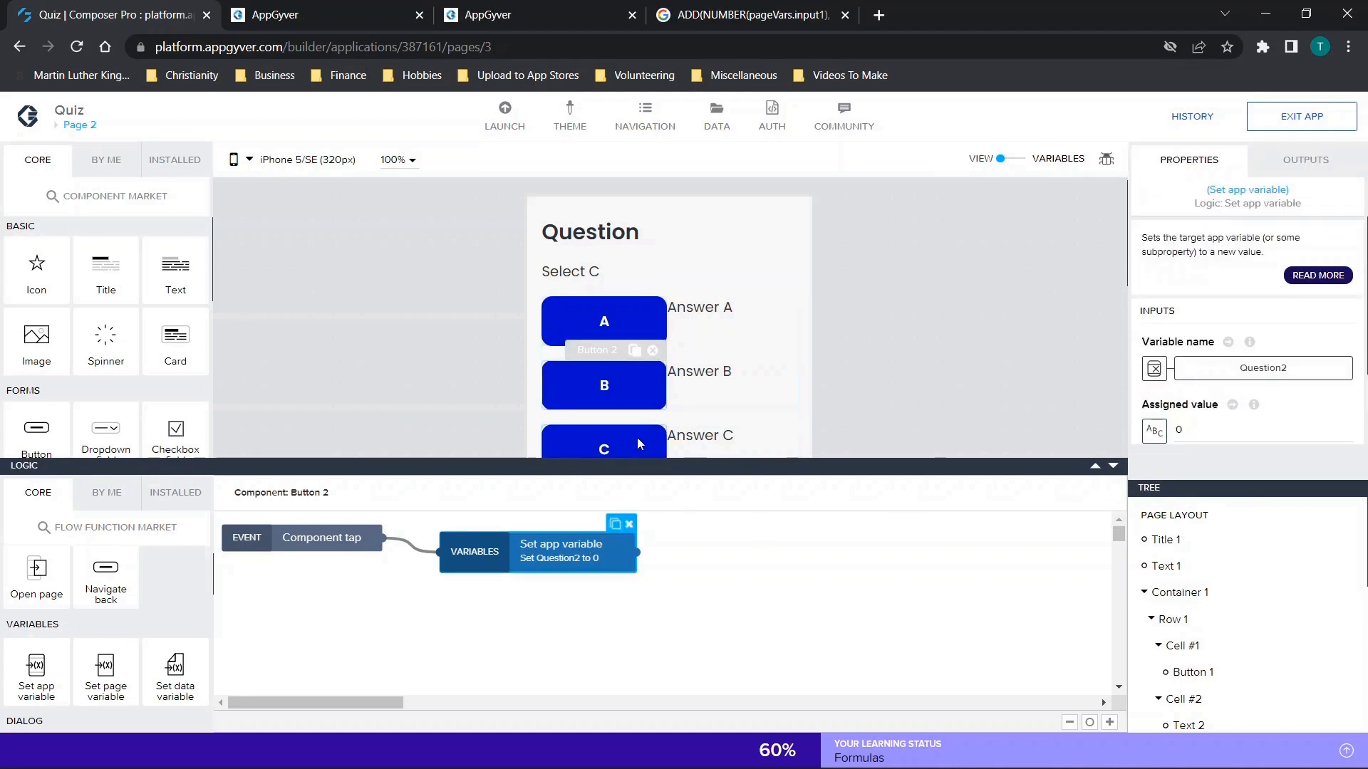
pyautogui.scroll(-1, 960, 359)
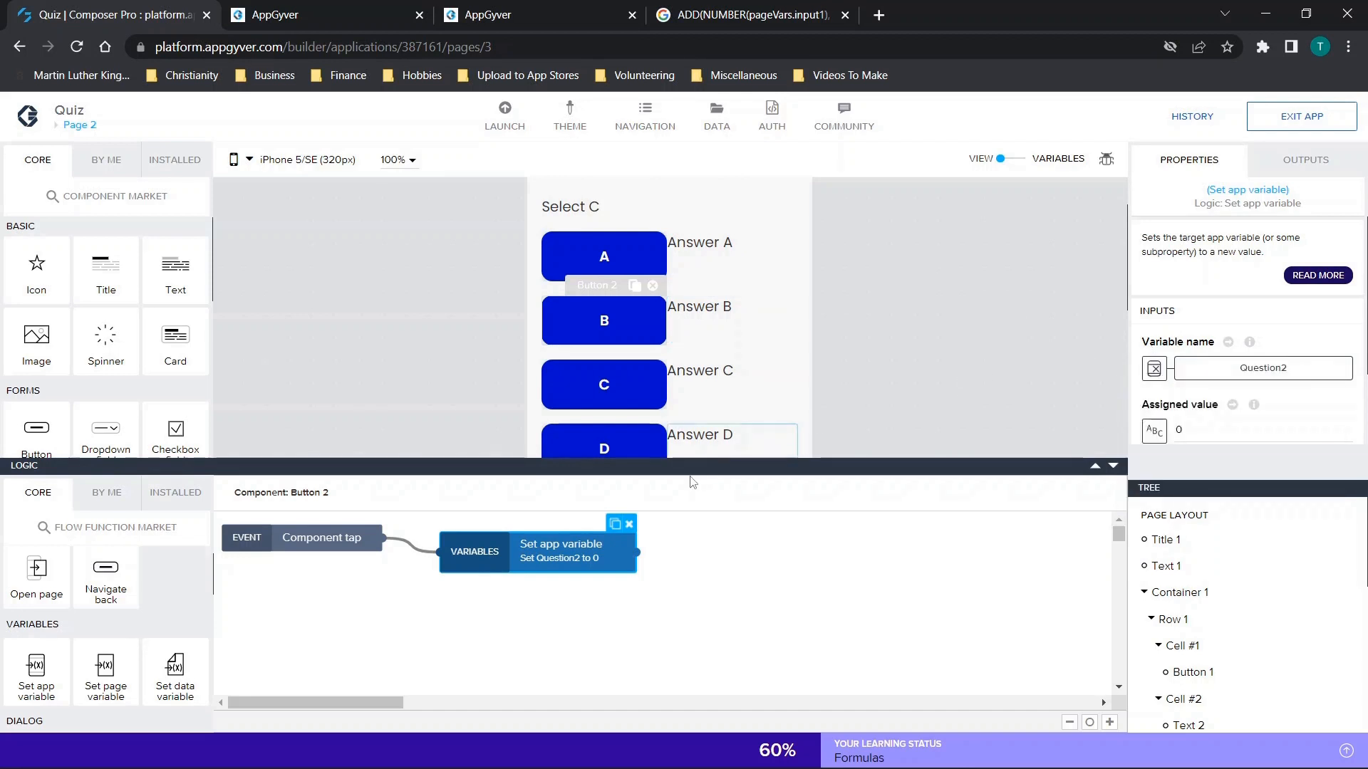
pyautogui.click(1111, 467)
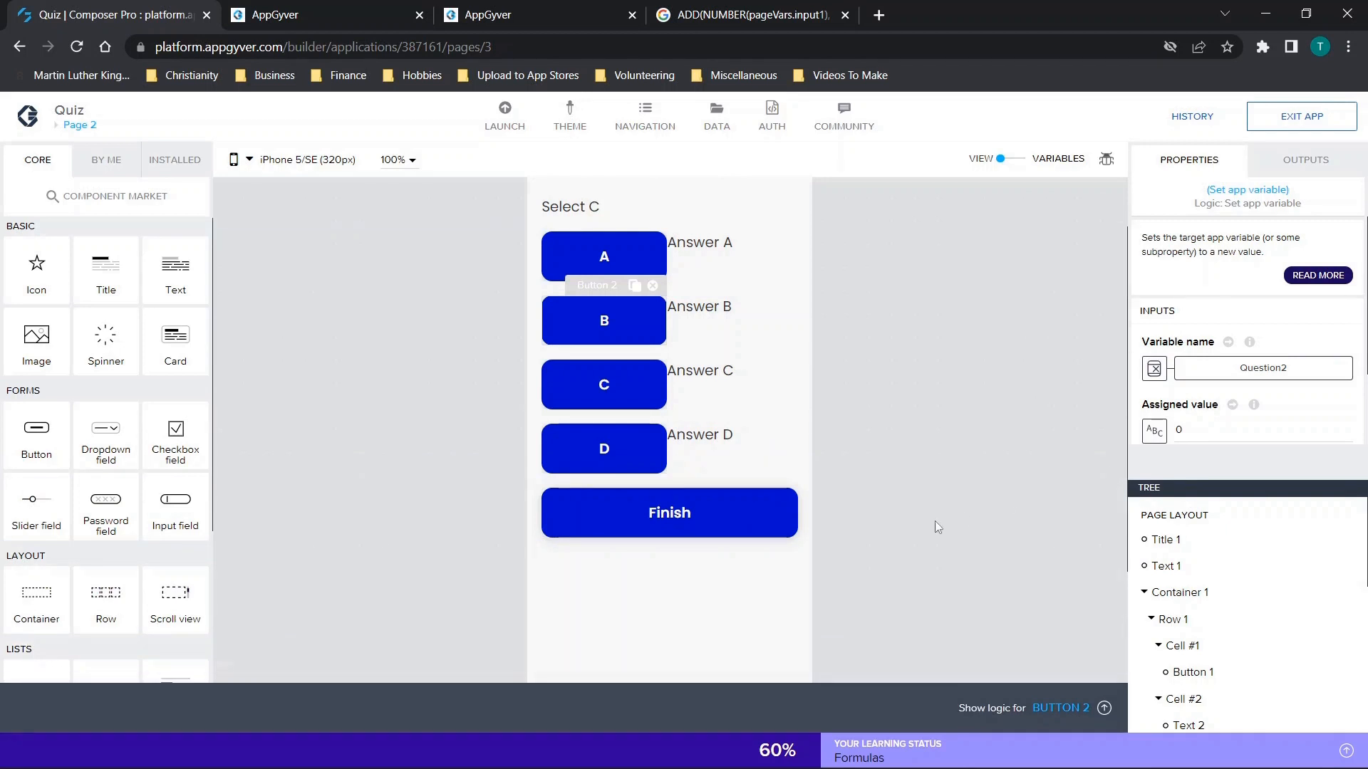
pyautogui.scroll(1, 936, 521)
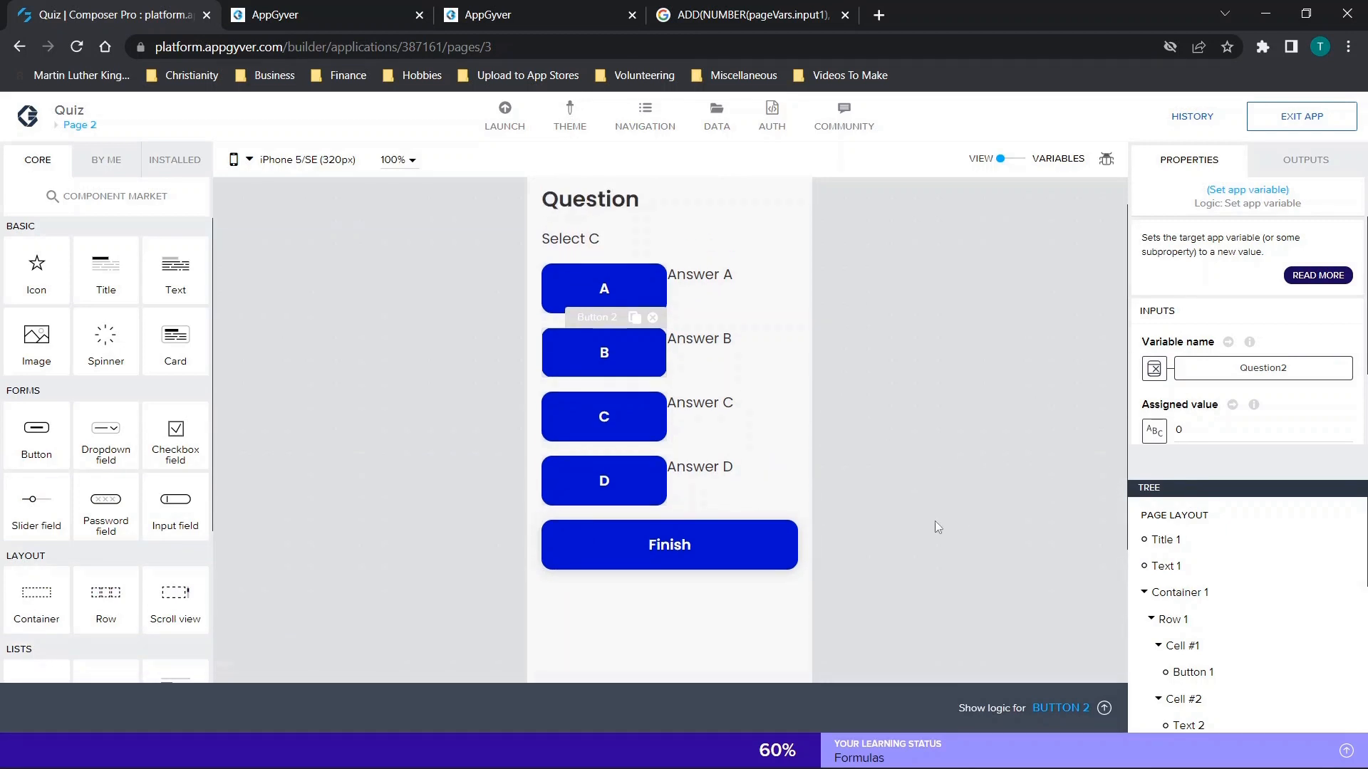